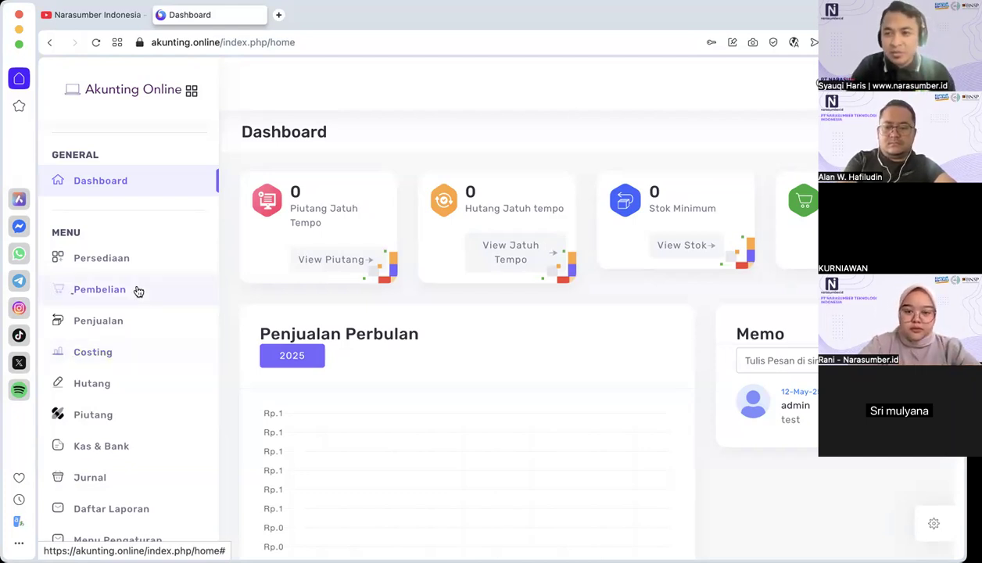
# Step: Examine the cooperative technology providers listed on idxcoop.kop.go.id in a temporary new tab, closing that tab at the end
pyautogui.scroll(-1, 138, 291)
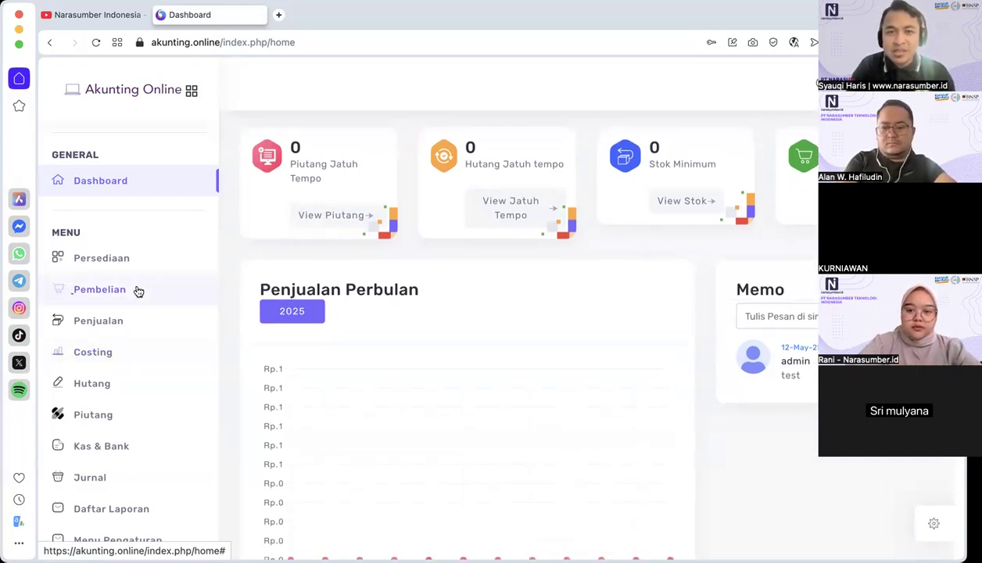
pyautogui.click(279, 16)
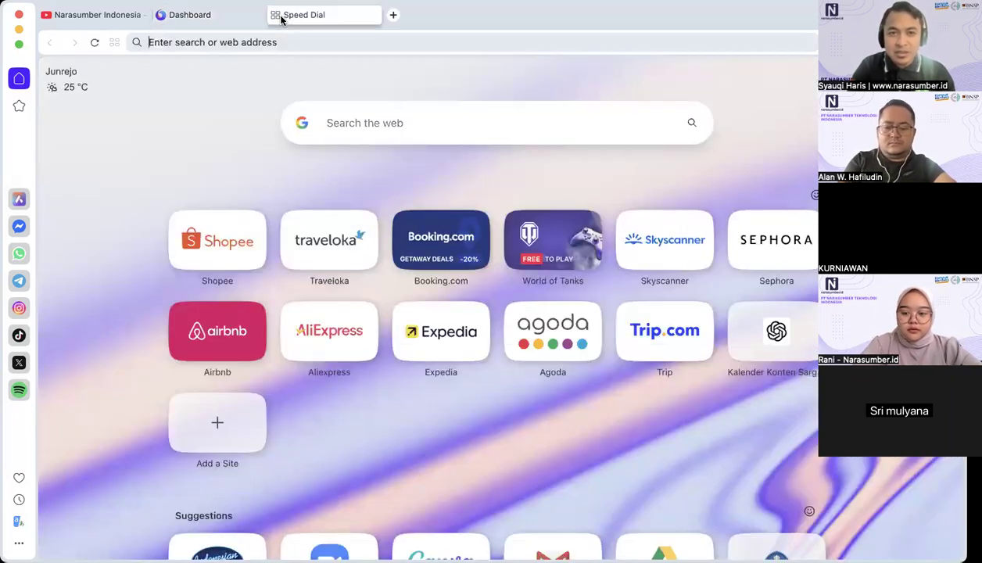
pyautogui.write('idxcoop.kop.go.id')
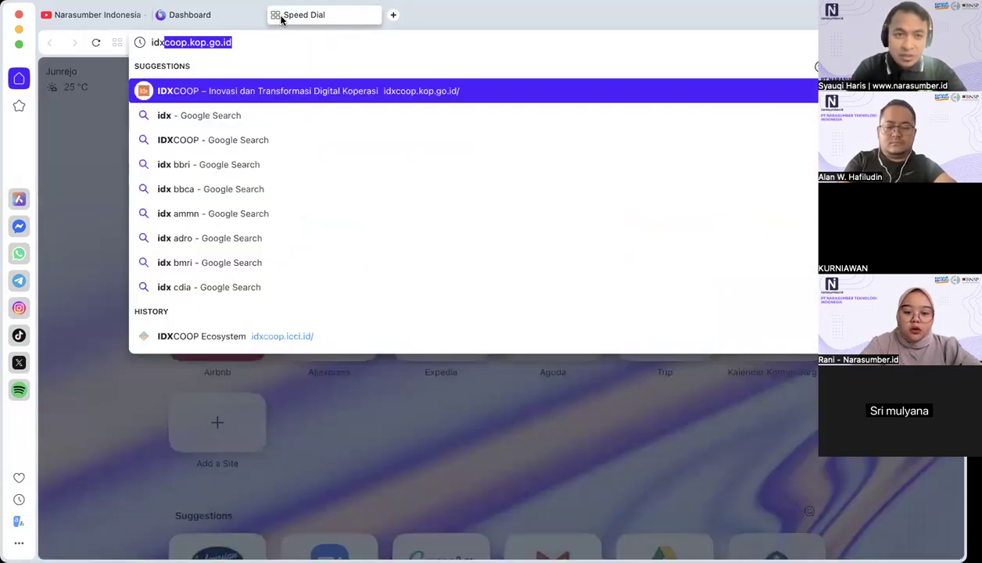
pyautogui.press('Return')
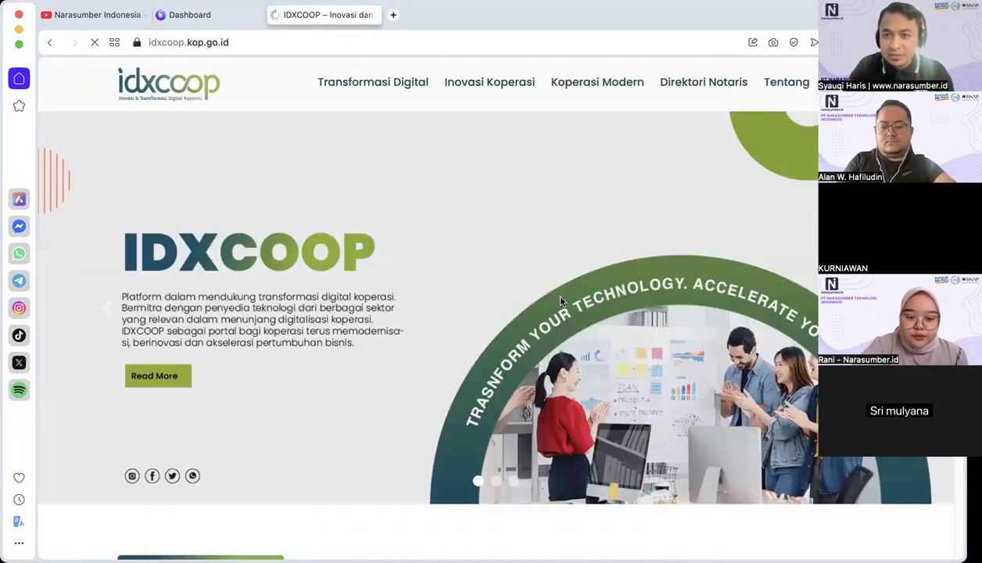
pyautogui.scroll(-5, 560, 301)
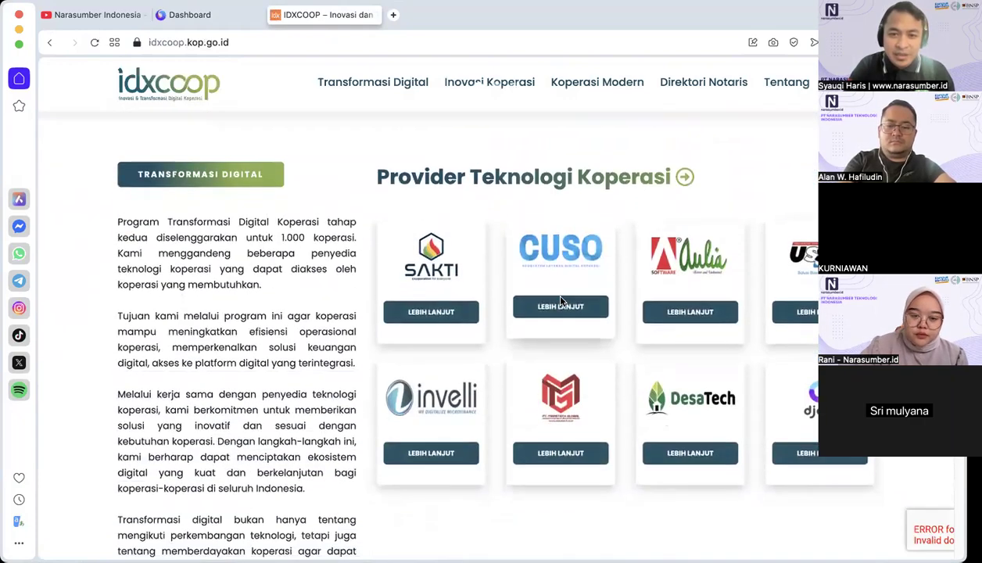
pyautogui.scroll(-2, 560, 301)
pyautogui.scroll(-1, 408, 281)
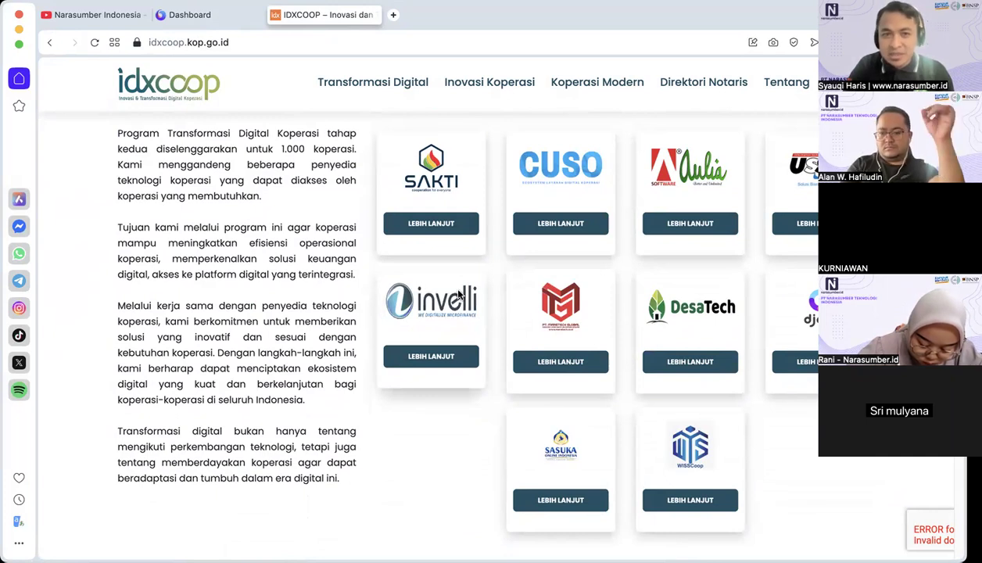
pyautogui.click(276, 16)
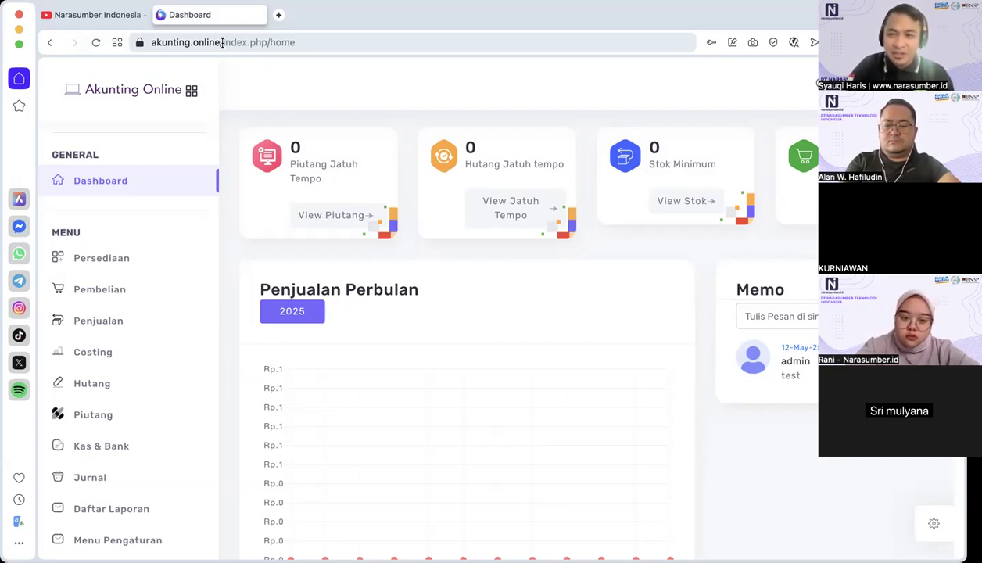
pyautogui.scroll(-5, 125, 378)
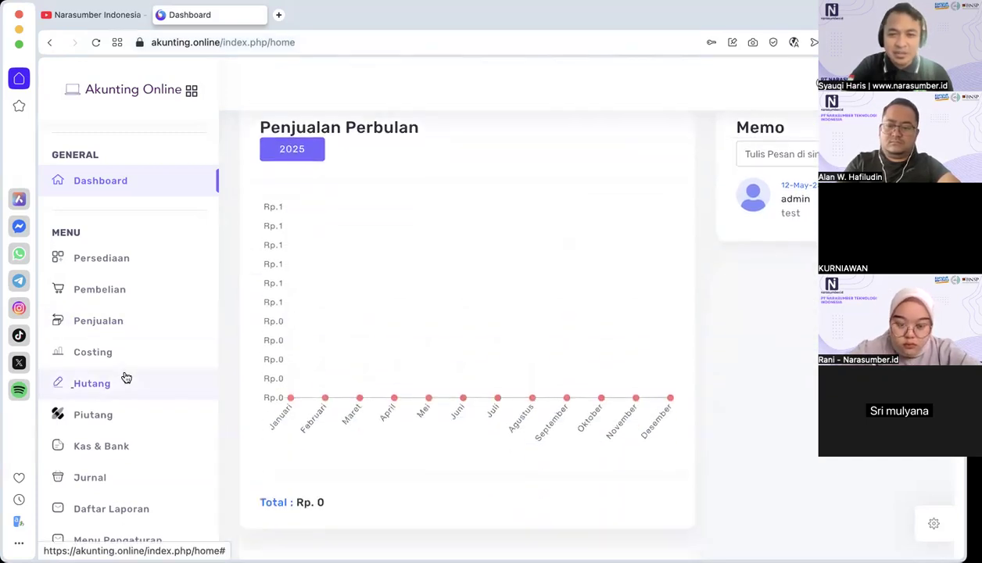
pyautogui.scroll(2, 125, 378)
pyautogui.scroll(3, 126, 378)
pyautogui.scroll(-1, 115, 394)
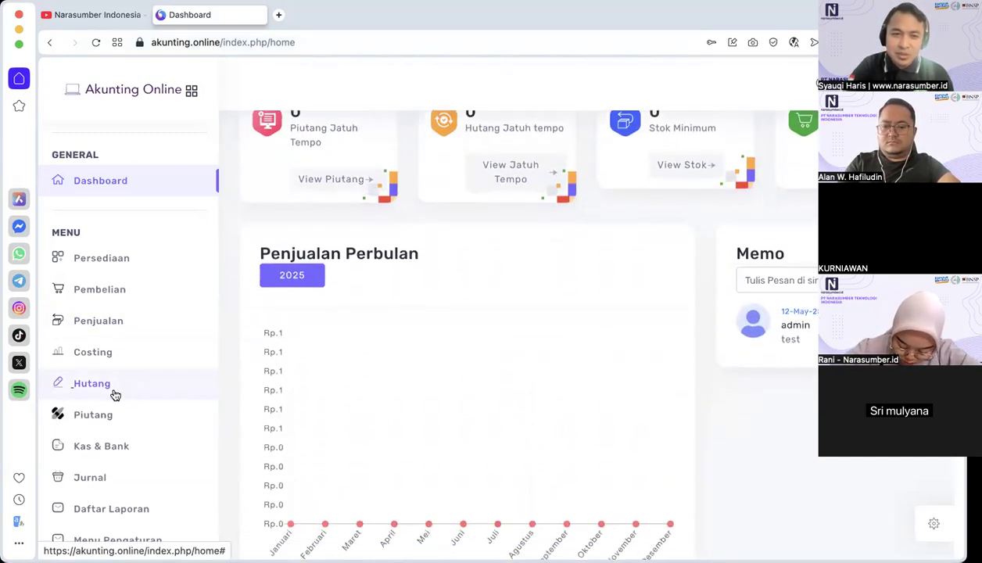
pyautogui.scroll(2, 115, 394)
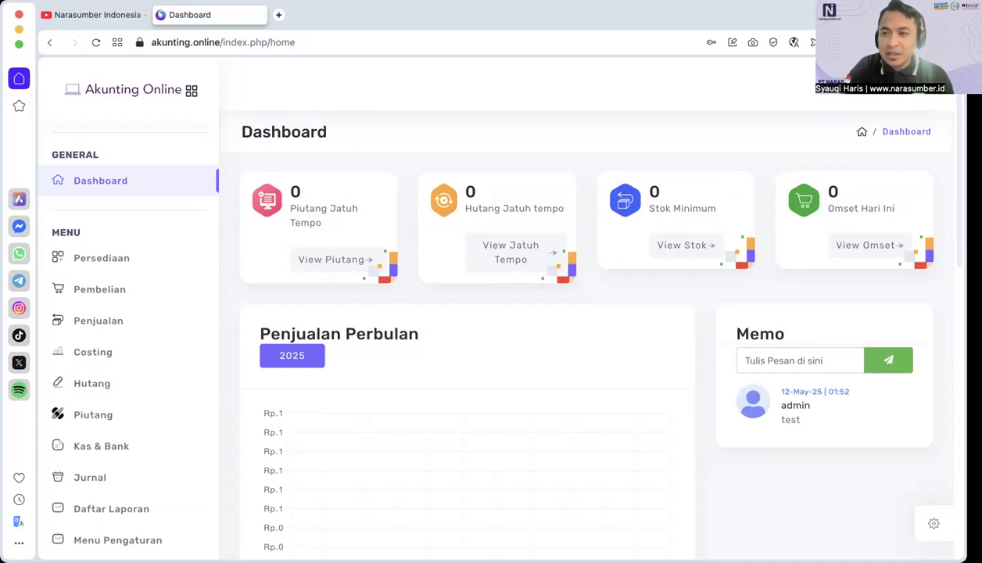
# Step: Log out of the open company database and of the client account to return to the Client Login page
pyautogui.click(931, 78)
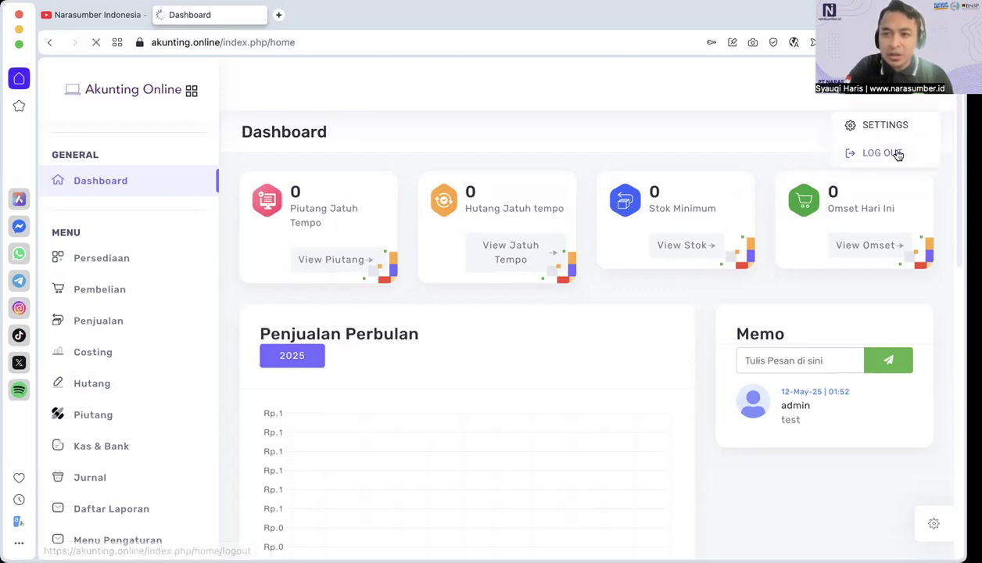
pyautogui.click(899, 154)
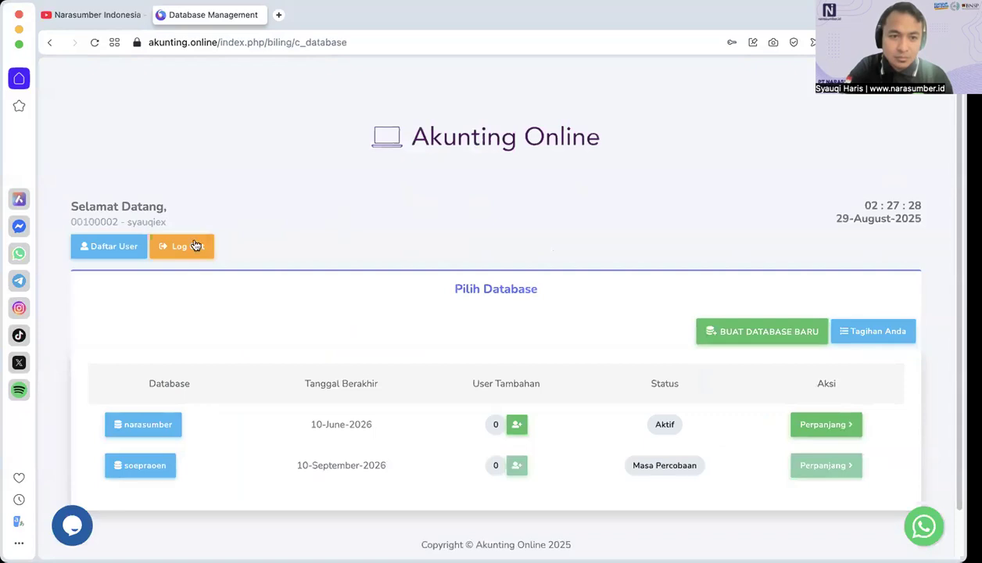
pyautogui.click(192, 247)
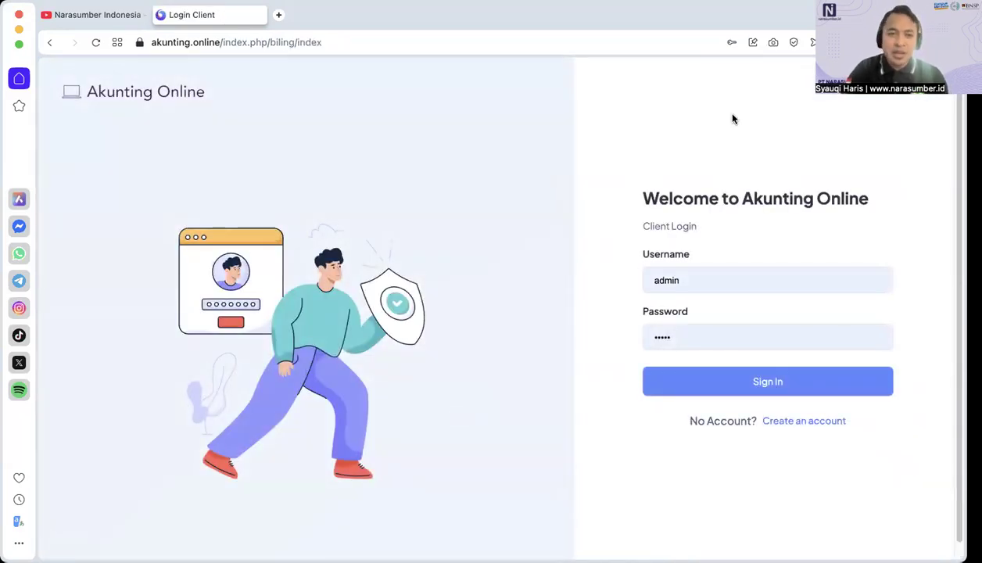
# Step: Open the registration form for creating a new Akunting Online account from the Client Login page
pyautogui.moveTo(222, 44); pyautogui.dragTo(123, 44)
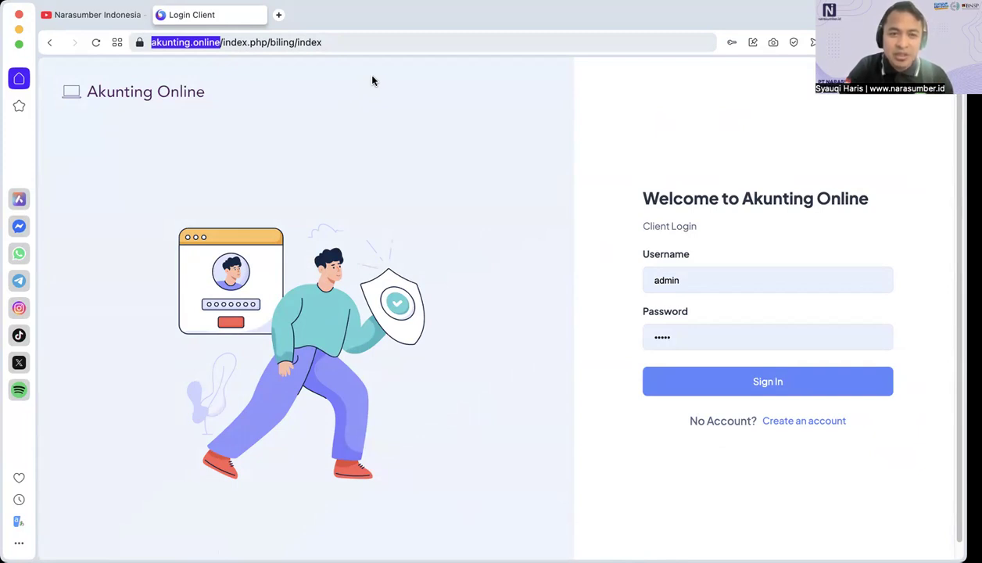
pyautogui.click(282, 157)
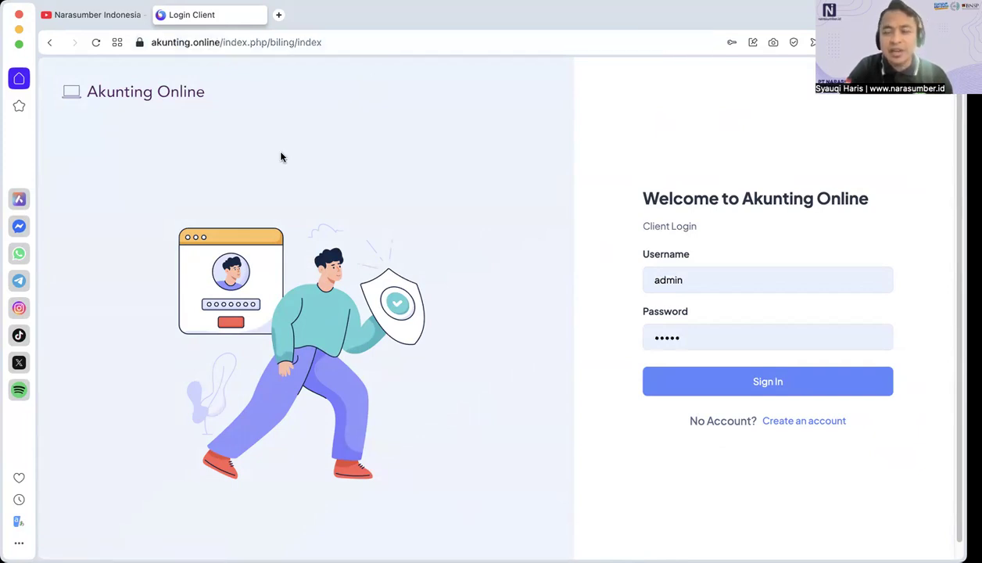
pyautogui.click(806, 423)
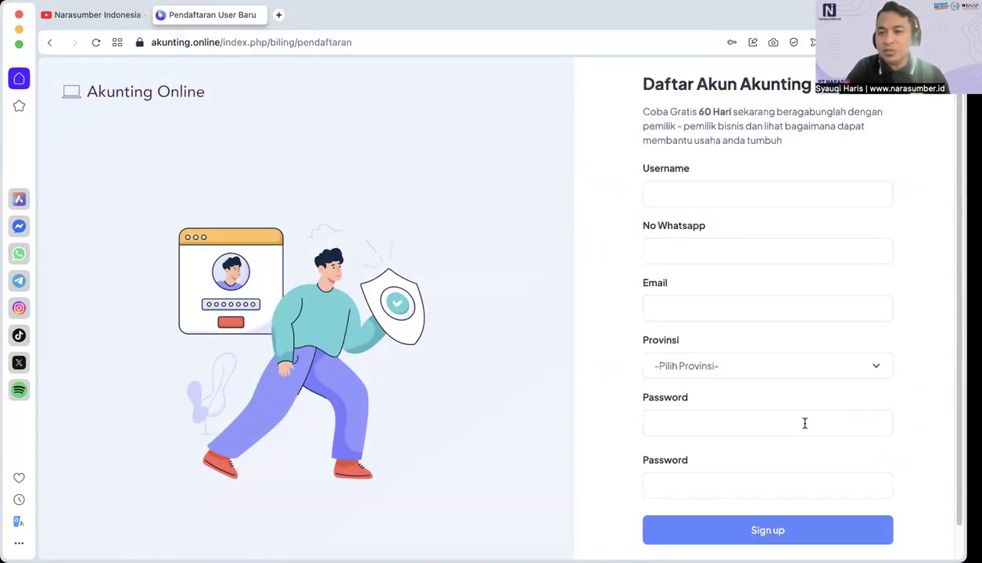
pyautogui.scroll(-1, 805, 422)
pyautogui.click(712, 162)
pyautogui.click(711, 161)
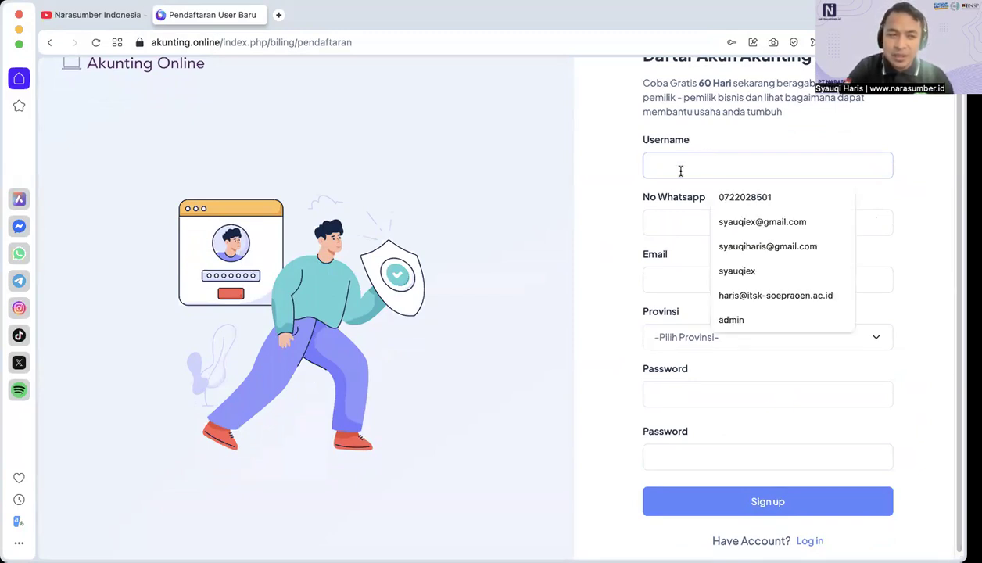
pyautogui.click(612, 187)
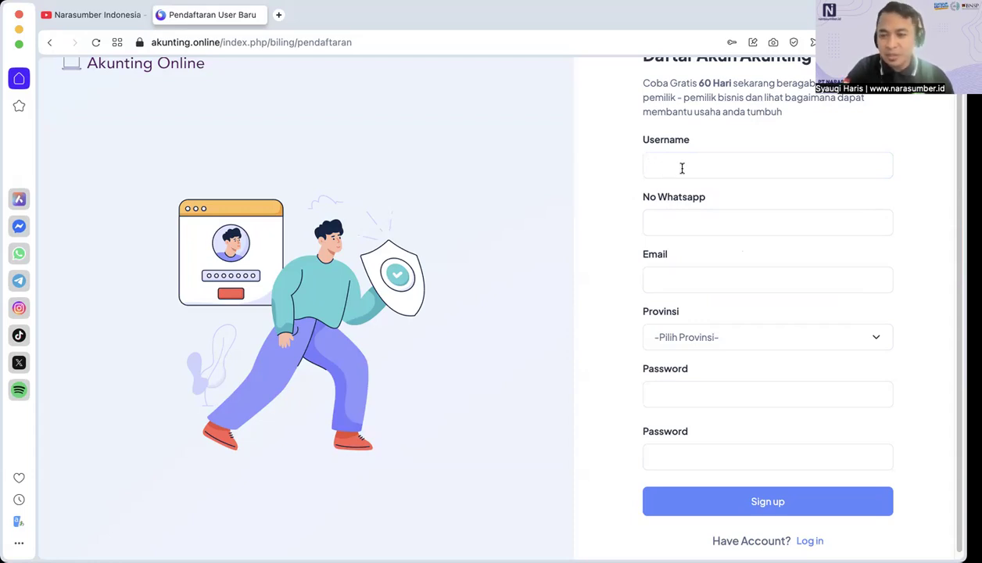
pyautogui.click(686, 223)
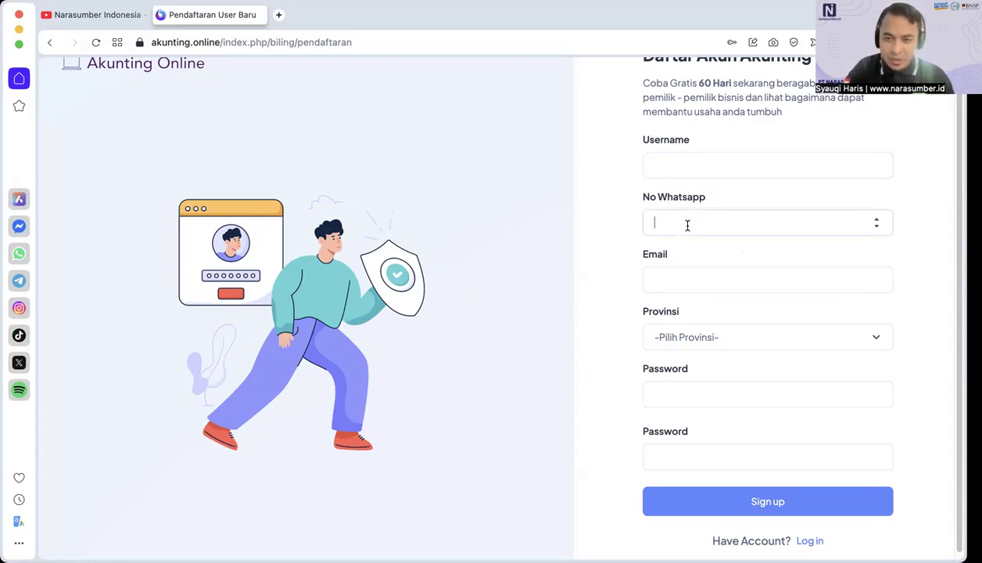
pyautogui.click(620, 233)
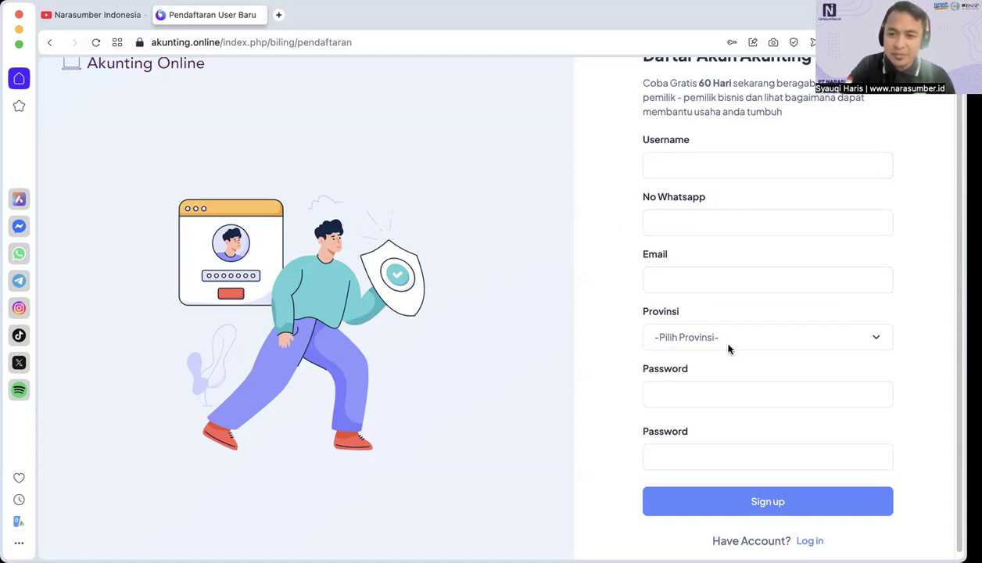
pyautogui.scroll(-1, 715, 342)
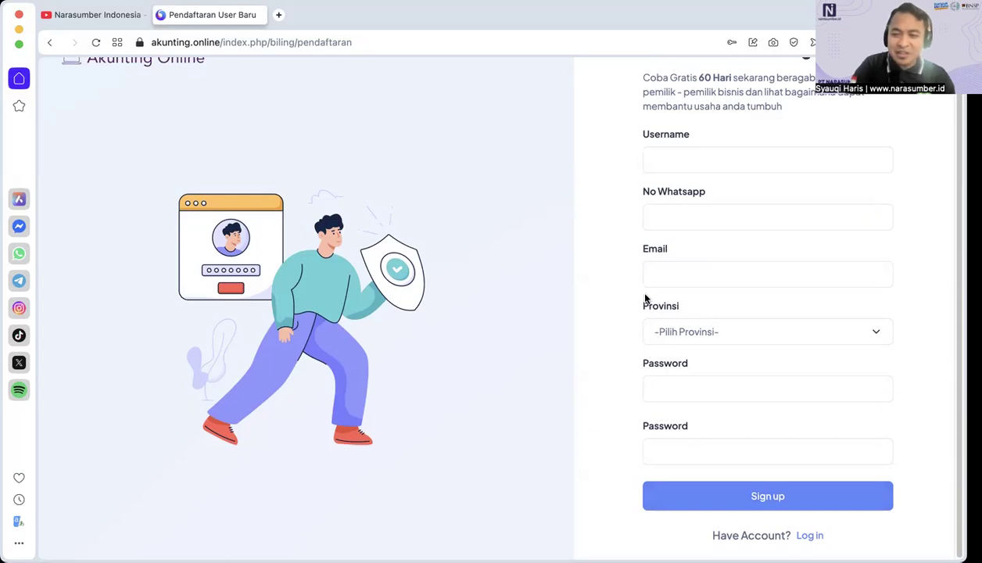
# Step: Enter narasumberid as the username and fill in the WhatsApp number on the registration form
pyautogui.click(680, 158)
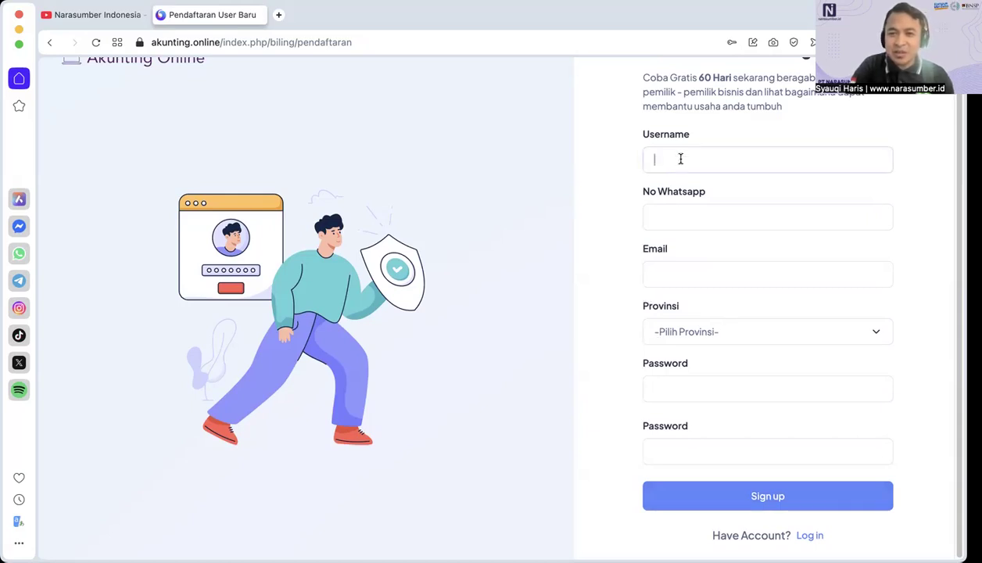
pyautogui.write('narasu')
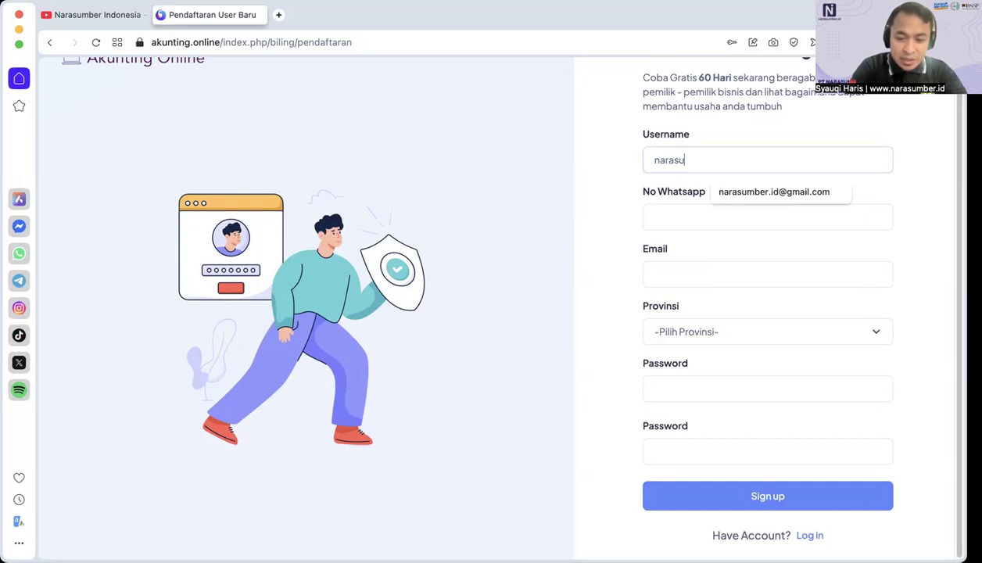
pyautogui.write('mberid')
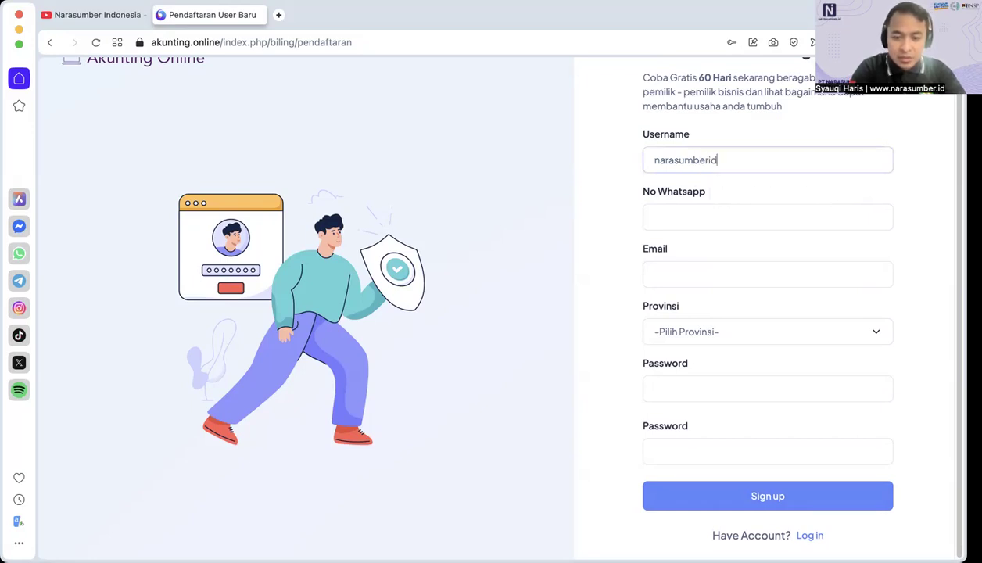
pyautogui.click(733, 219)
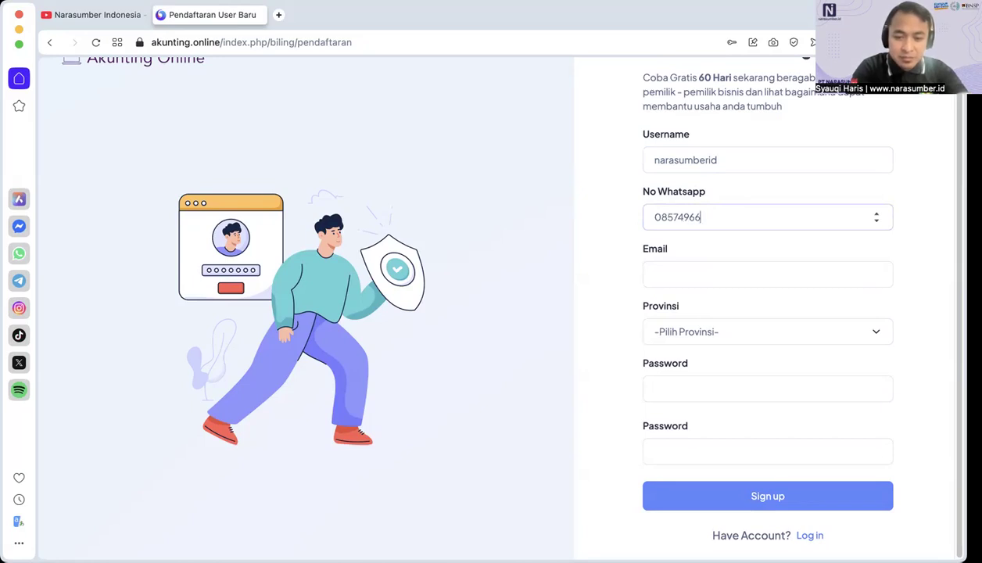
# Step: Fill in the registrant's saved e-mail address and choose JAWA TIMUR as the province
pyautogui.click(759, 279)
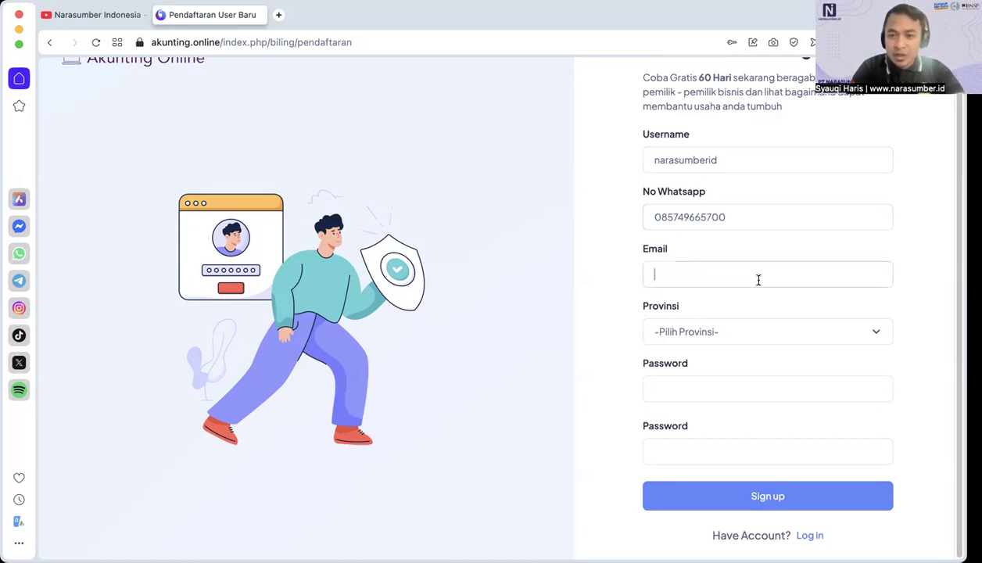
pyautogui.click(757, 303)
pyautogui.click(710, 333)
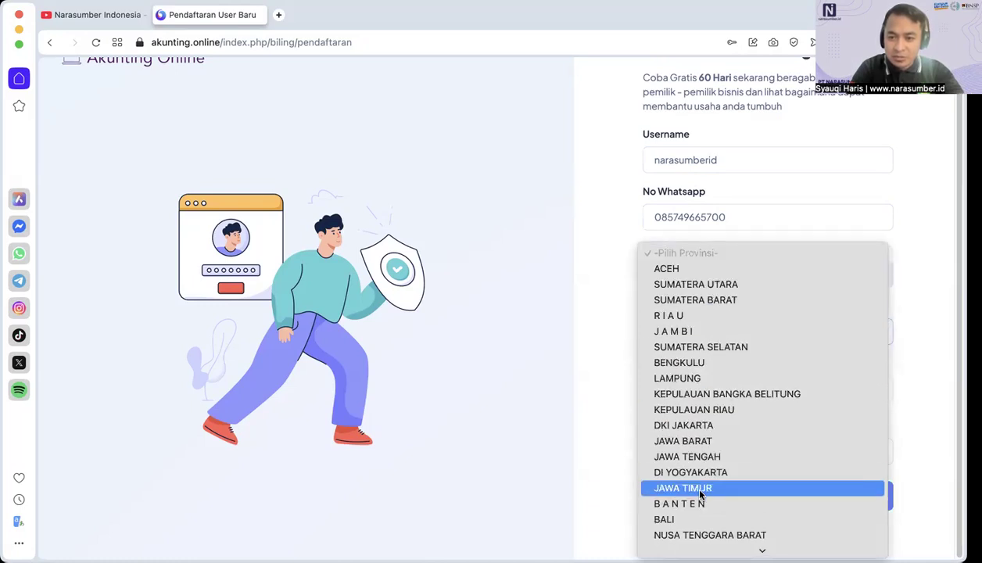
pyautogui.click(700, 487)
pyautogui.click(706, 335)
pyautogui.click(707, 332)
# Step: Enter the account password in both Password fields and submit the registration
pyautogui.click(703, 394)
pyautogui.write('••••••')
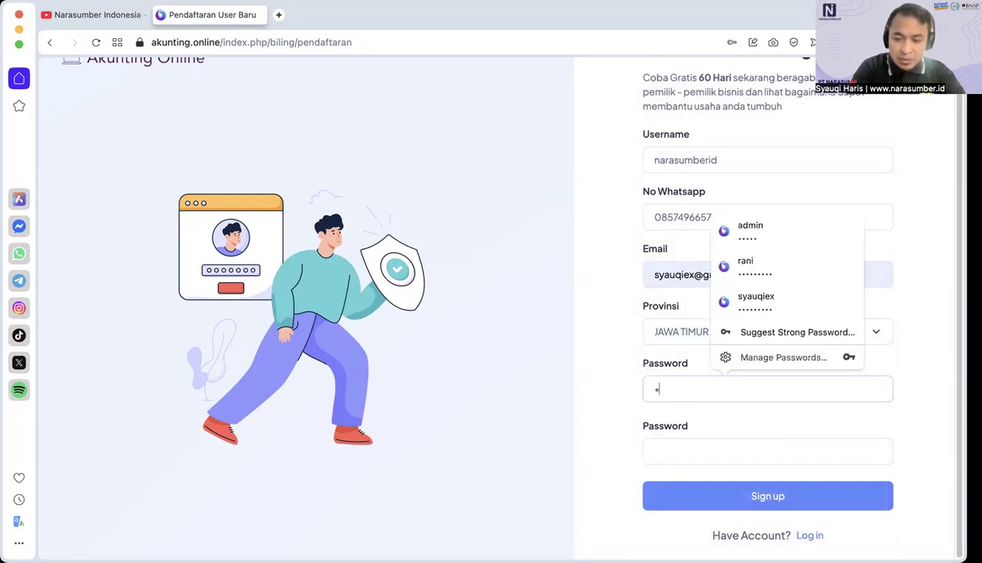
pyautogui.write('•••')
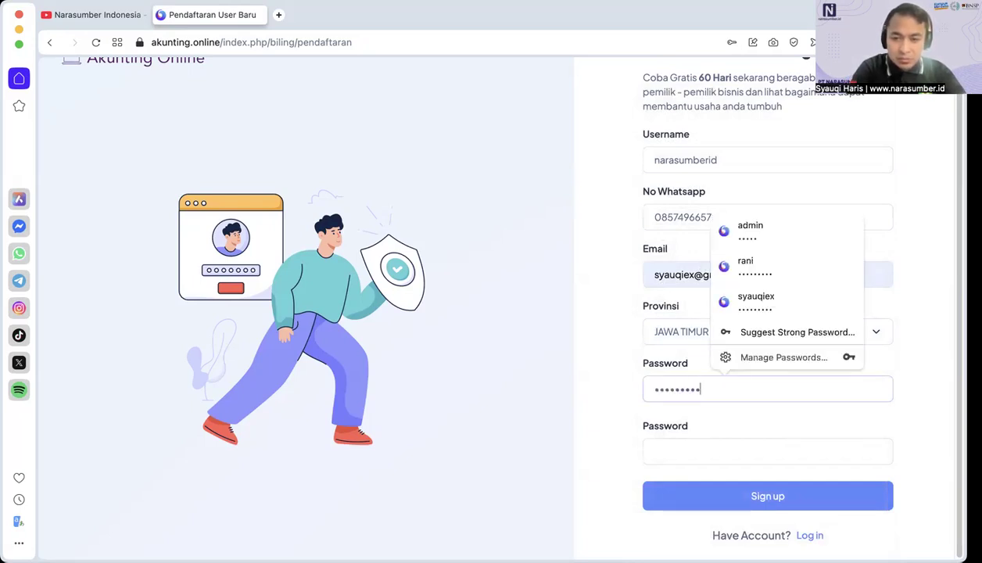
pyautogui.press('Tab')
pyautogui.write('•••••••••')
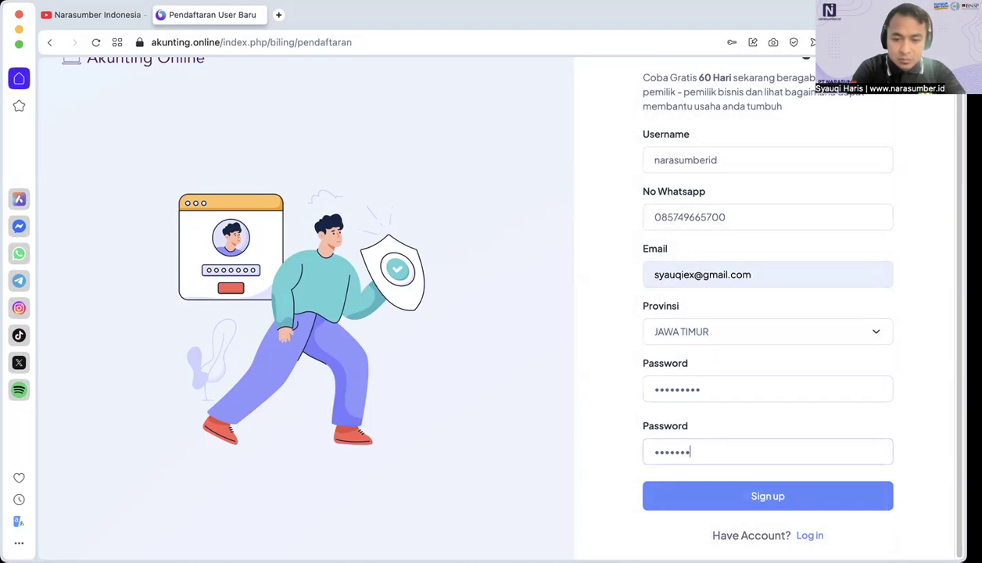
pyautogui.click(690, 496)
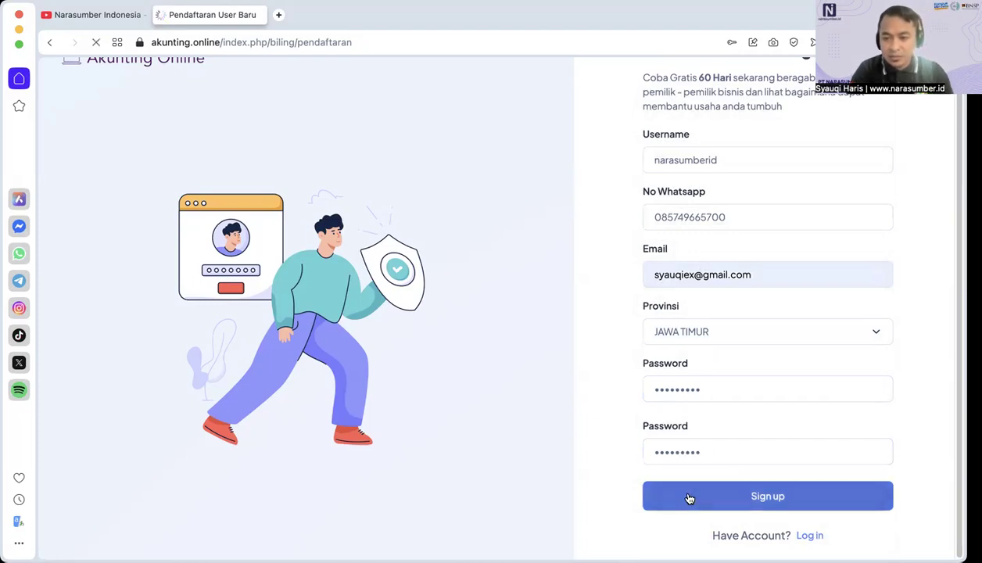
pyautogui.scroll(-3, 723, 483)
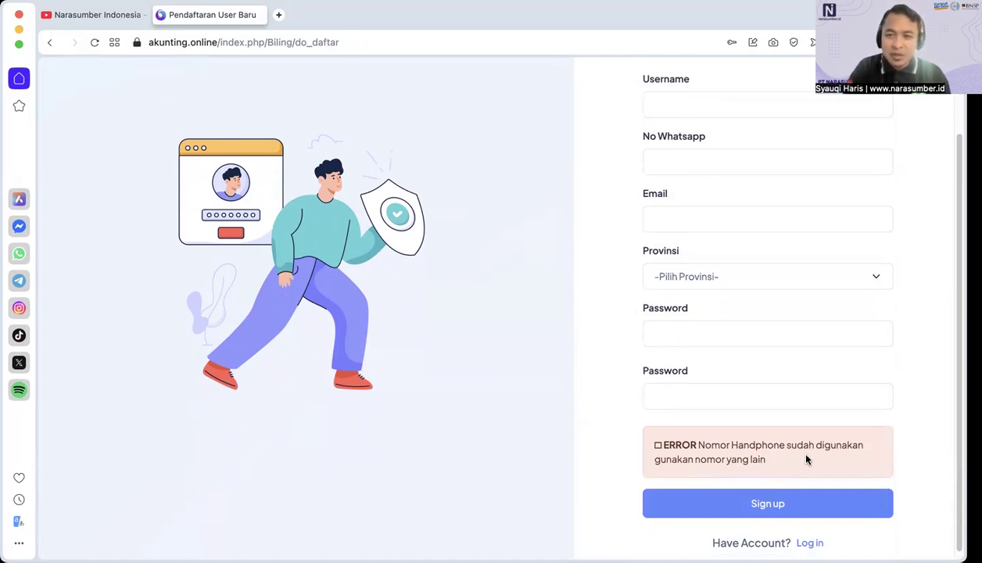
# Step: Return to the Client Login page and sign in with the existing account's saved username and password
pyautogui.click(816, 545)
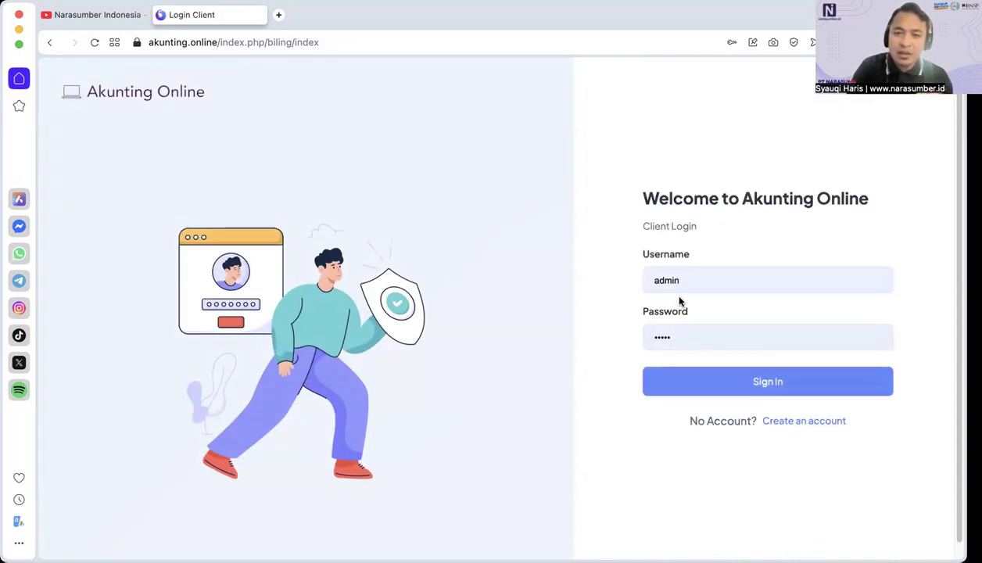
pyautogui.doubleClick(696, 275)
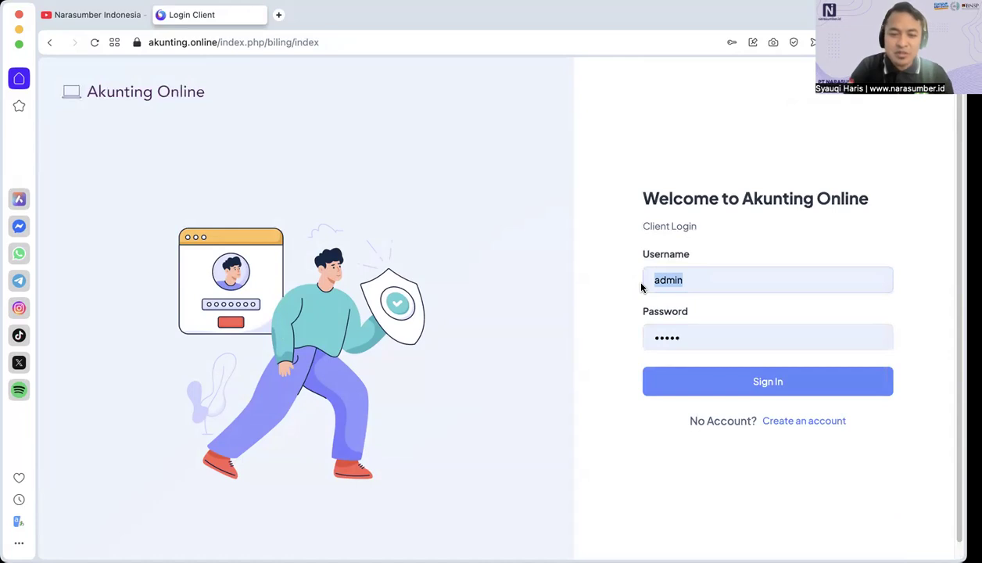
pyautogui.write('syauqiex')
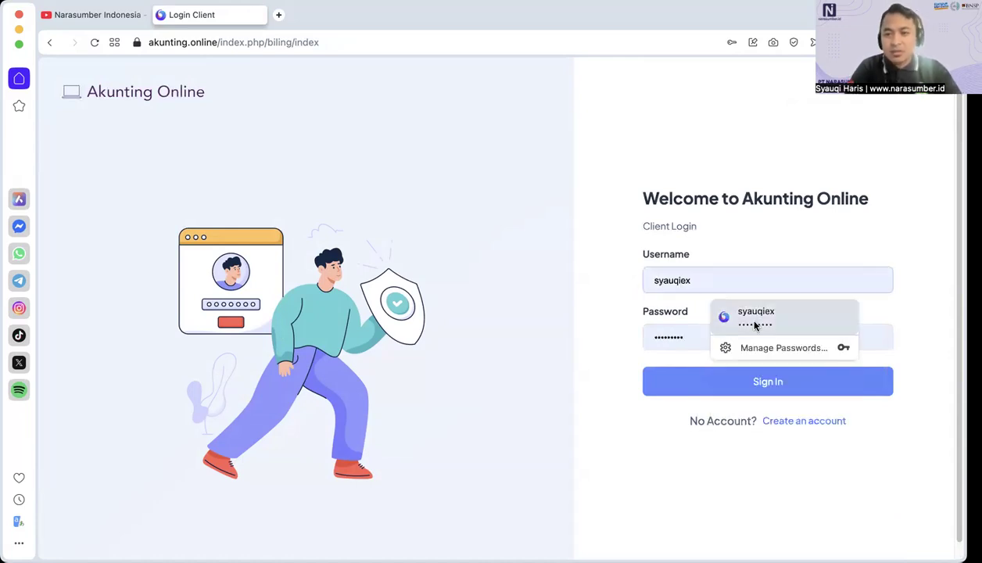
pyautogui.click(755, 321)
pyautogui.click(680, 384)
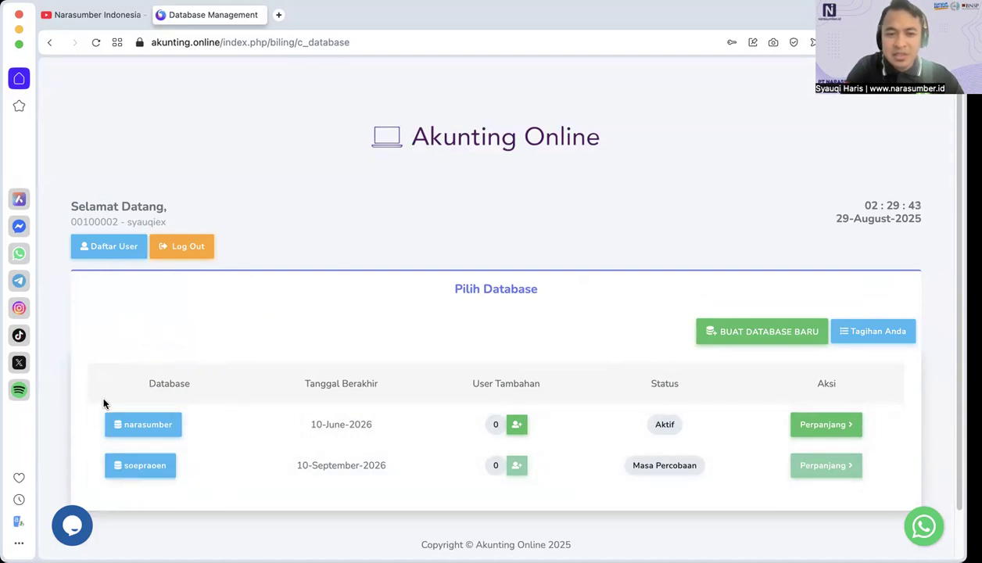
# Step: Start creating a new database and enter waserdakop as its name
pyautogui.click(778, 334)
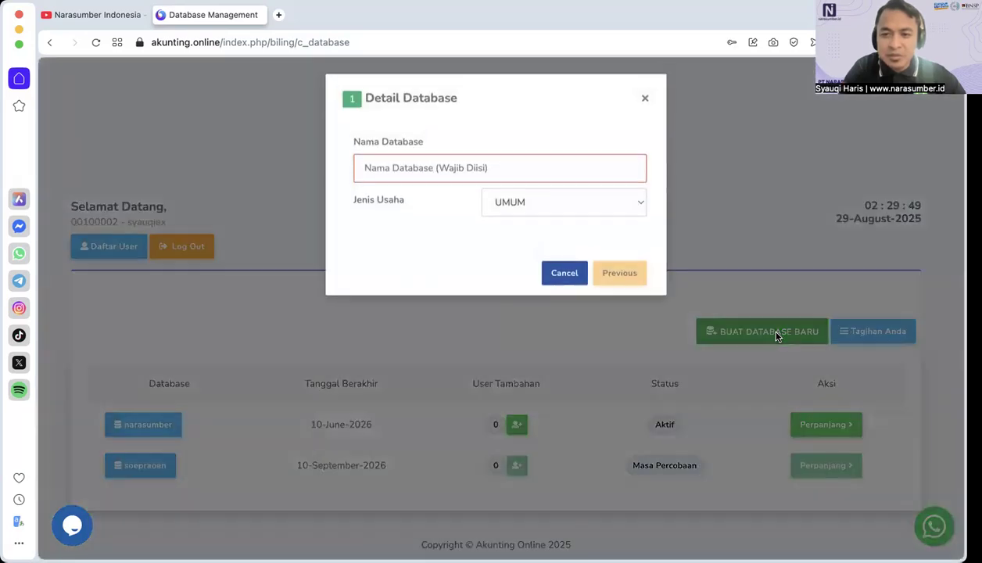
pyautogui.click(490, 173)
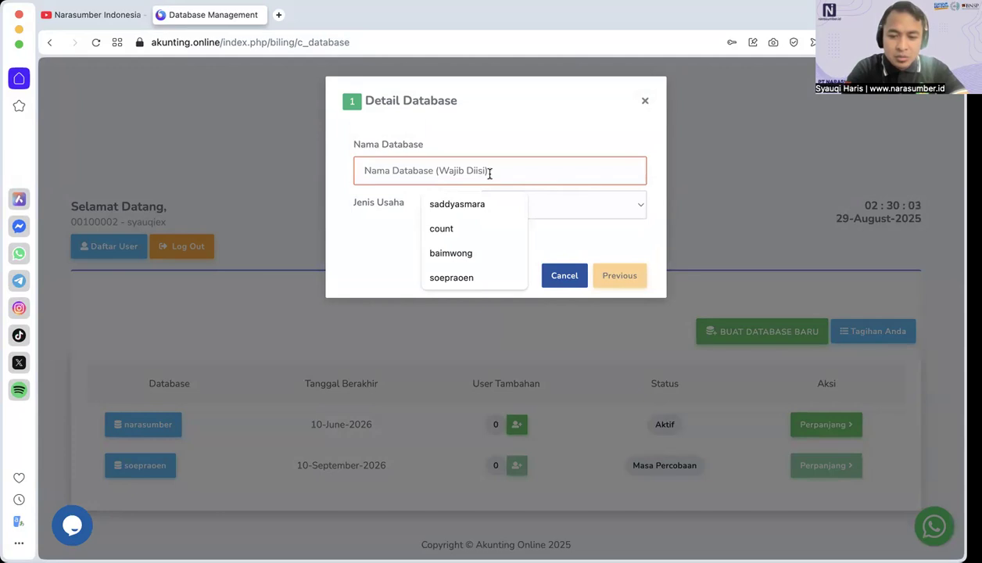
pyautogui.write('toko')
pyautogui.press('BackSpace')
pyautogui.press('BackSpace')
pyautogui.press('BackSpace')
pyautogui.write('waserda')
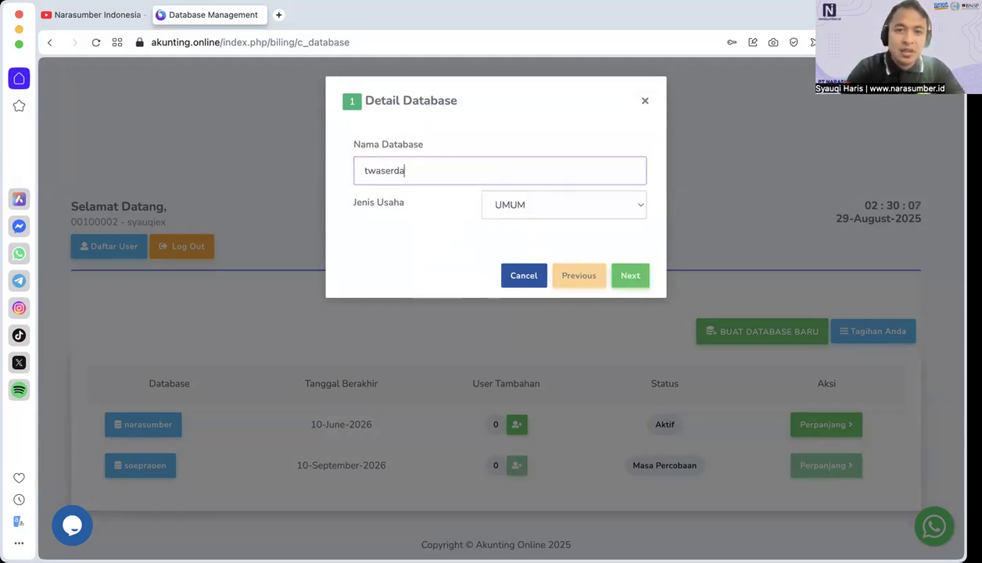
pyautogui.press('BackSpace')
pyautogui.press('BackSpace')
pyautogui.press('BackSpace')
pyautogui.press('BackSpace')
pyautogui.press('BackSpace')
pyautogui.press('BackSpace')
pyautogui.press('BackSpace')
pyautogui.write('w')
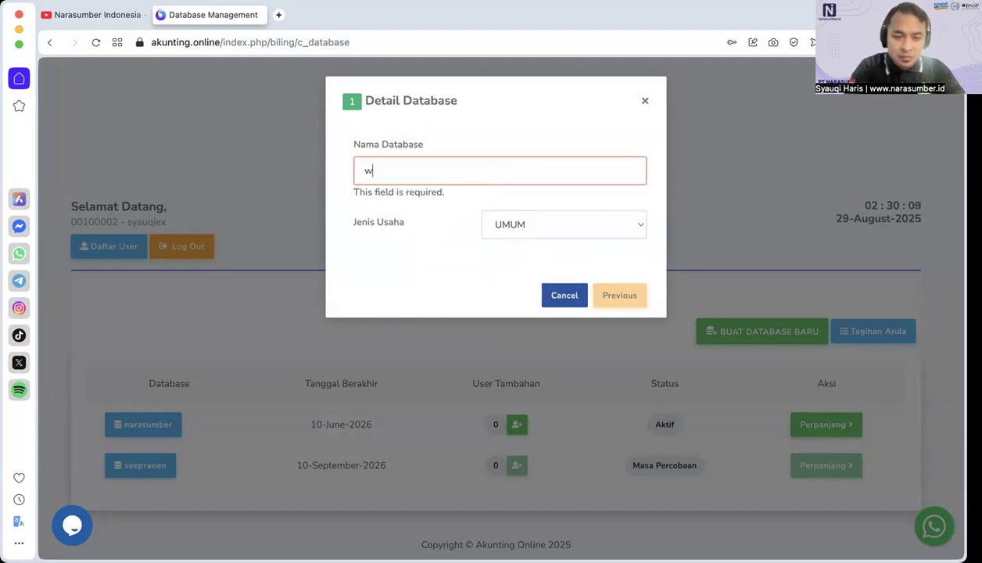
pyautogui.write('aserdak')
pyautogui.press('BackSpace')
pyautogui.write('akop')
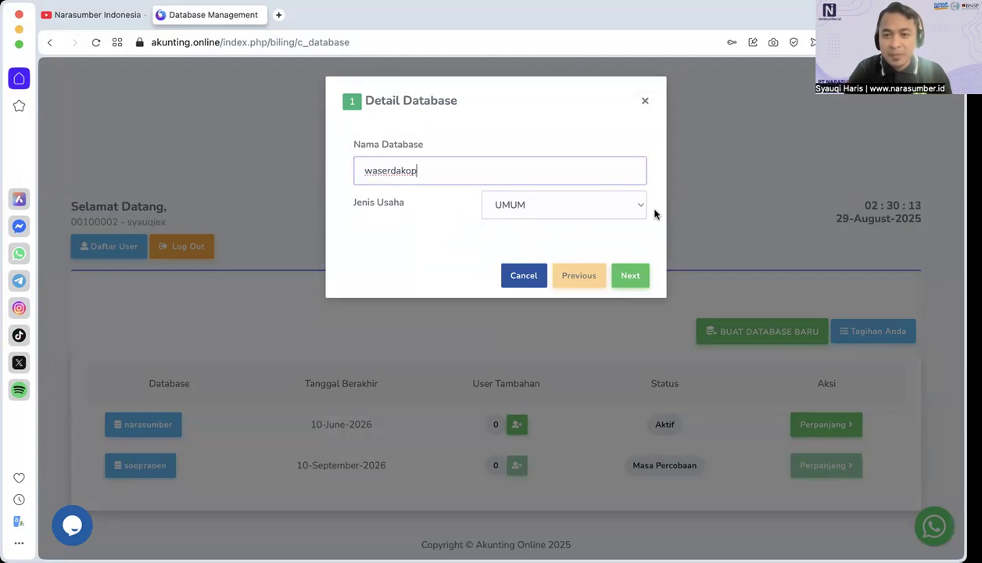
# Step: Look through the available business types, keep UMUM for the new database, and continue to the company details
pyautogui.click(555, 211)
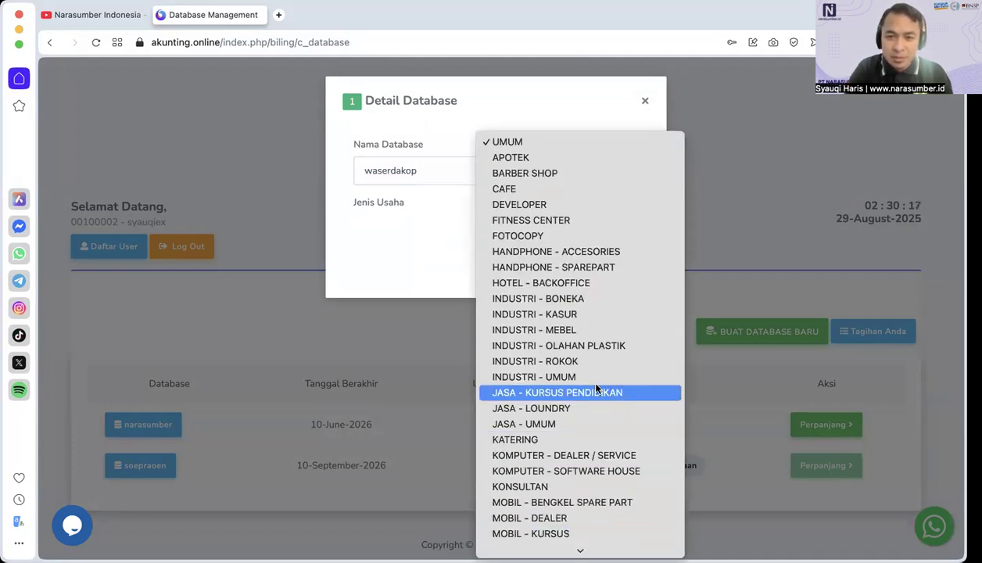
pyautogui.scroll(-3, 595, 386)
pyautogui.scroll(-2, 596, 388)
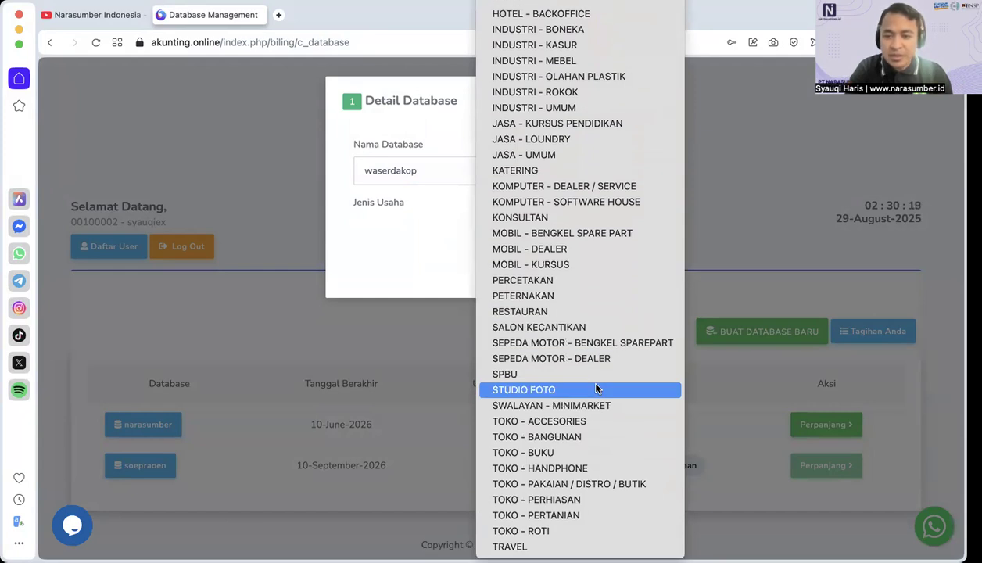
pyautogui.scroll(3, 596, 389)
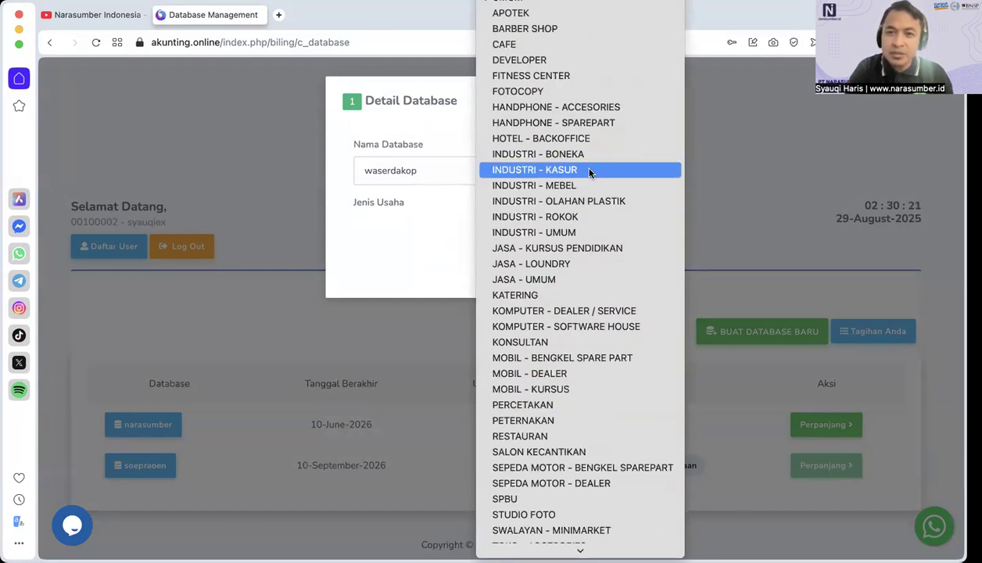
pyautogui.click(560, 6)
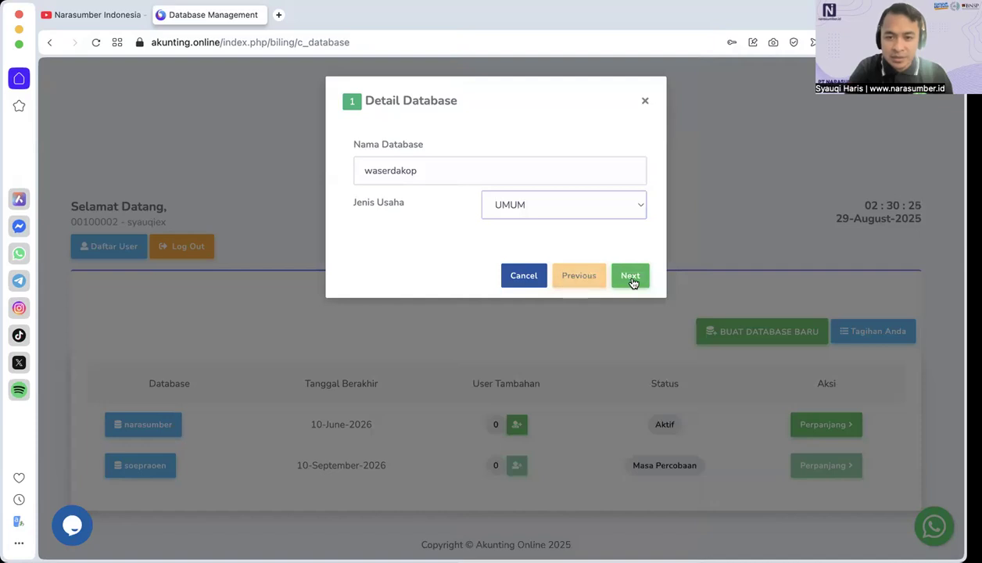
pyautogui.click(630, 278)
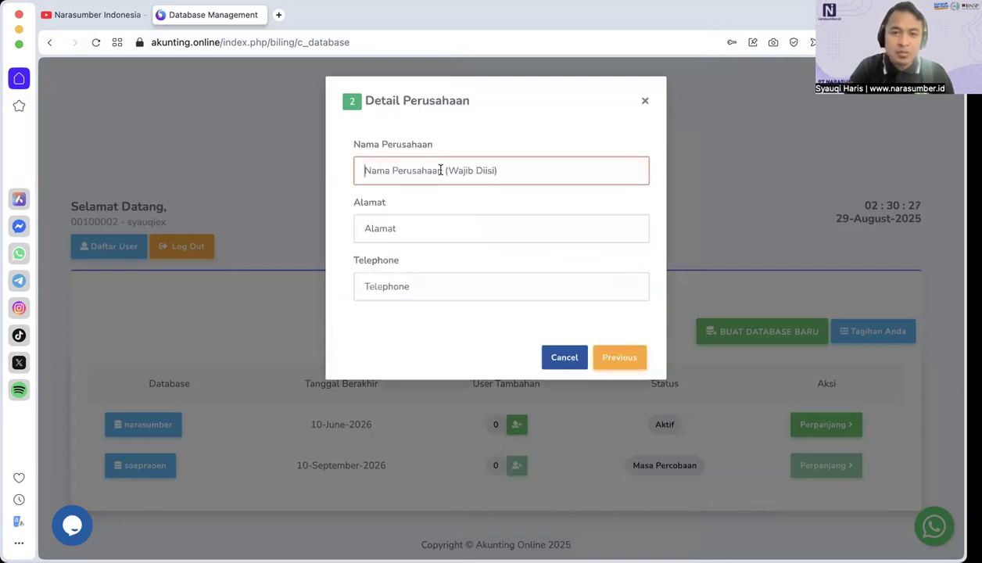
# Step: Fill in PT Narasumber Teknolog with its saved address and telephone number as company details, and create the database
pyautogui.click(443, 169)
pyautogui.click(469, 216)
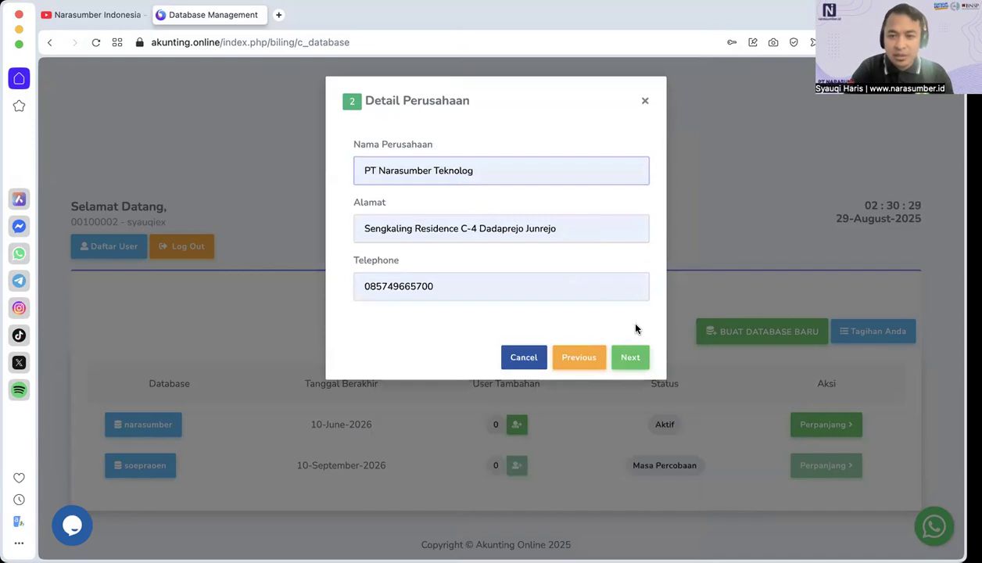
pyautogui.click(632, 357)
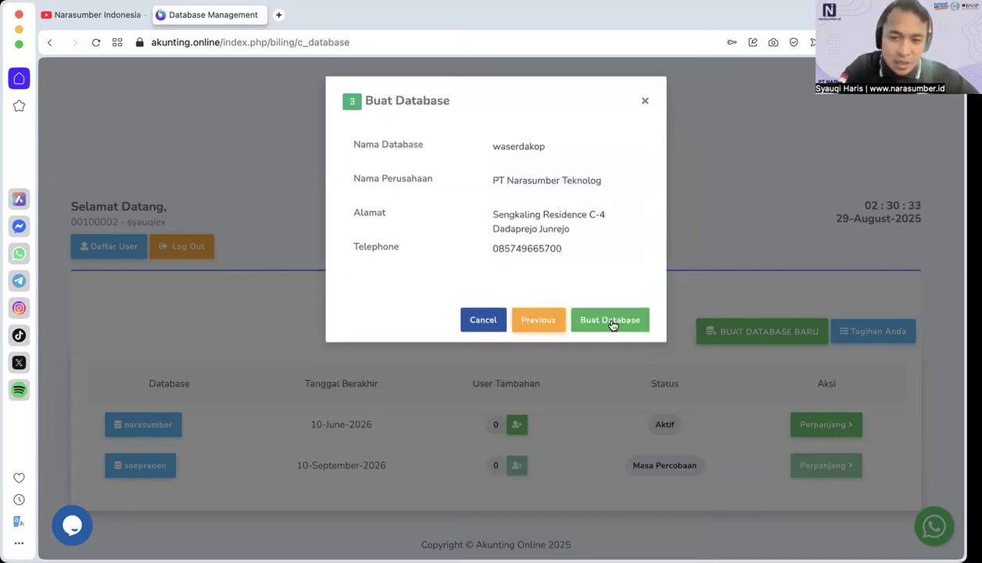
pyautogui.click(610, 321)
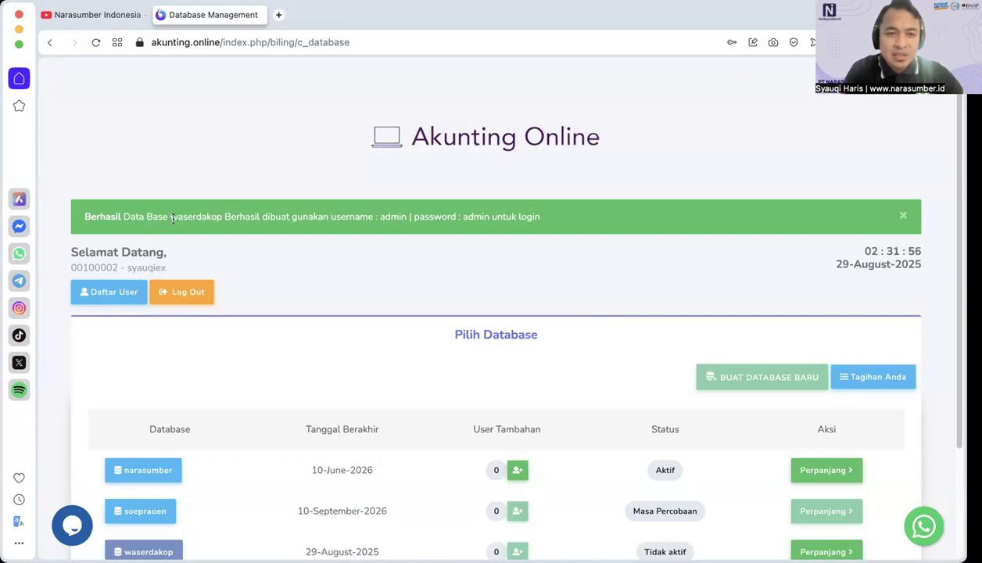
# Step: Open the narasumber database from the database list and log in with the username admin and its password
pyautogui.scroll(-2, 302, 240)
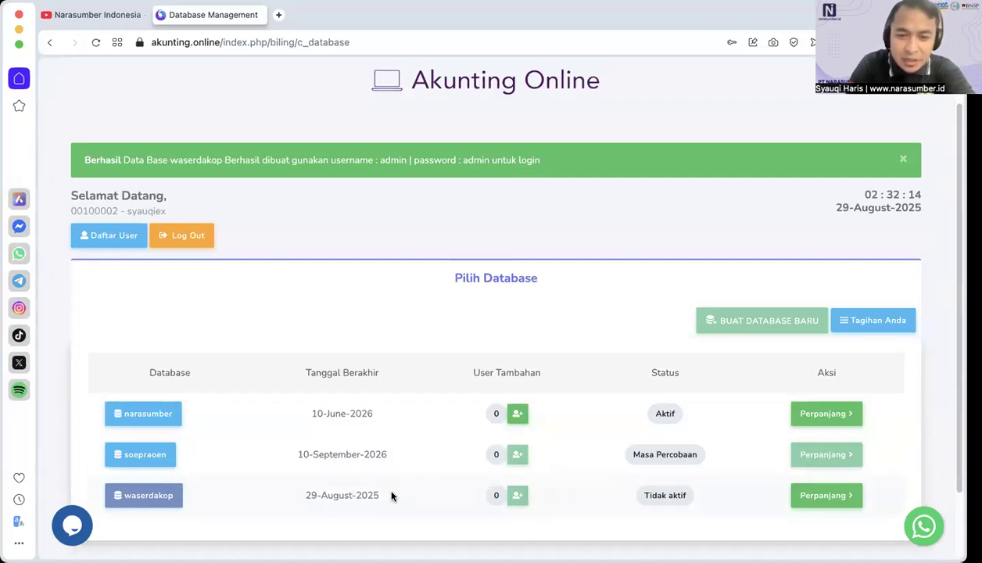
pyautogui.scroll(-1, 395, 501)
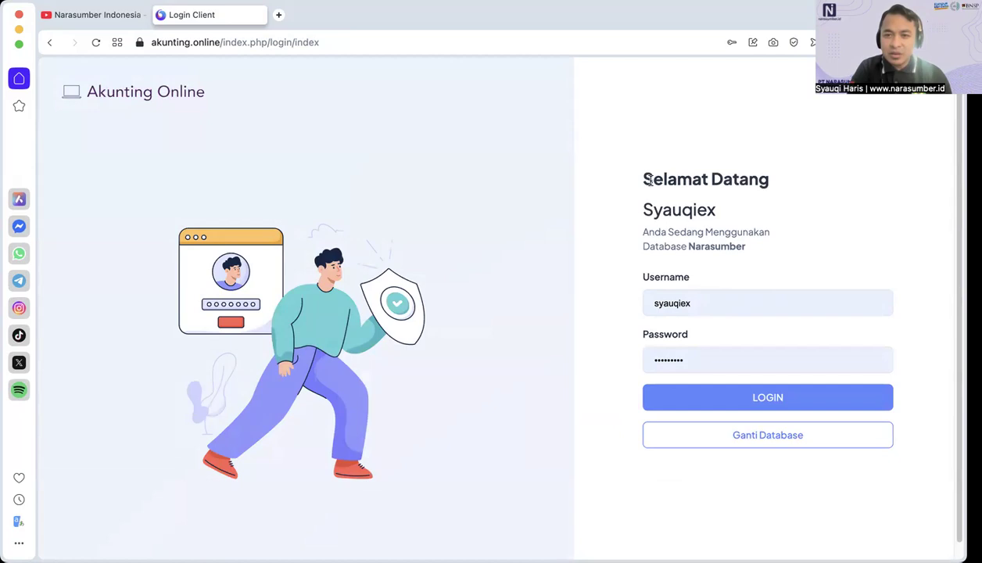
pyautogui.moveTo(643, 212); pyautogui.dragTo(718, 207)
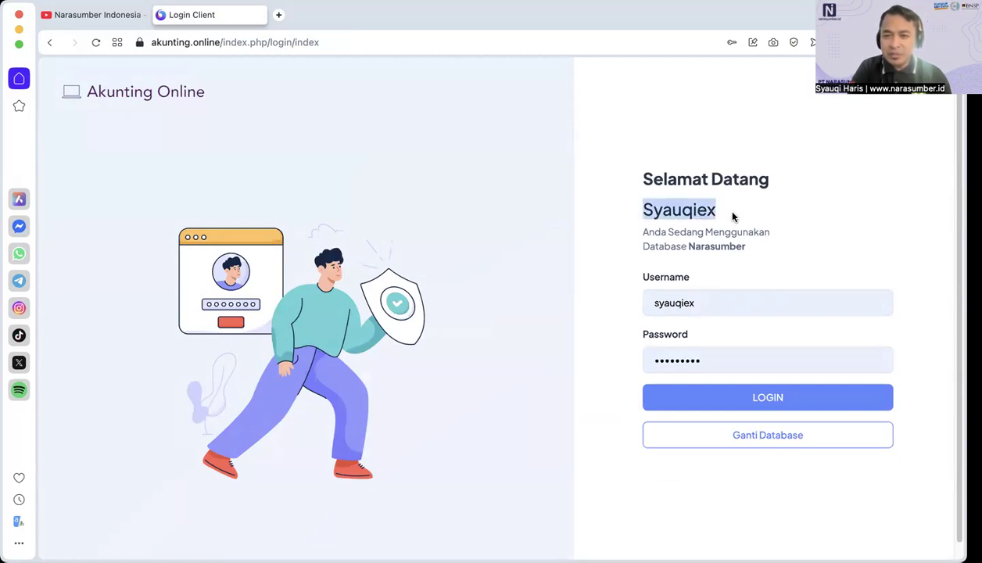
pyautogui.click(715, 304)
pyautogui.click(715, 304)
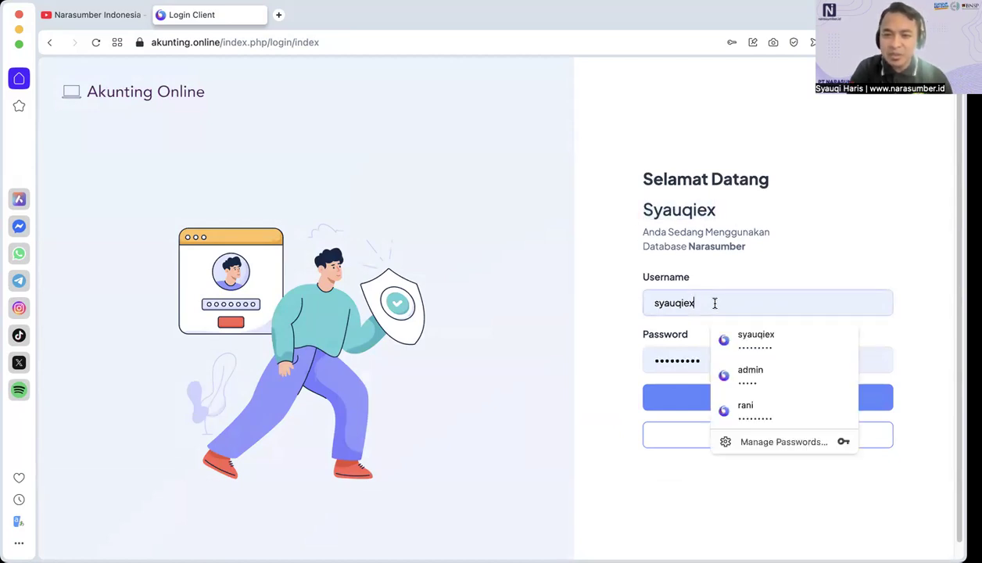
pyautogui.doubleClick(657, 304)
pyautogui.write('admin')
pyautogui.press('Tab')
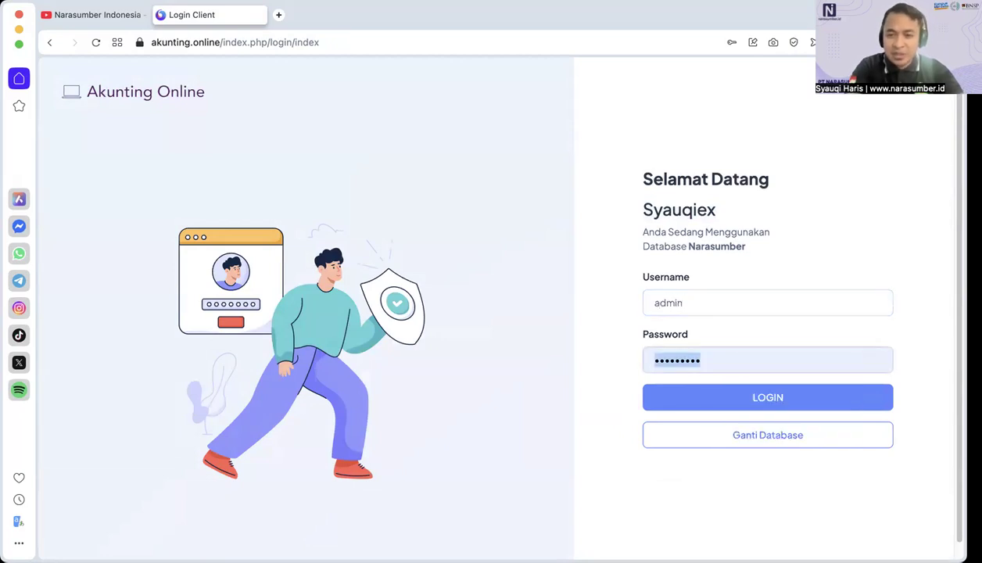
pyautogui.write('•••')
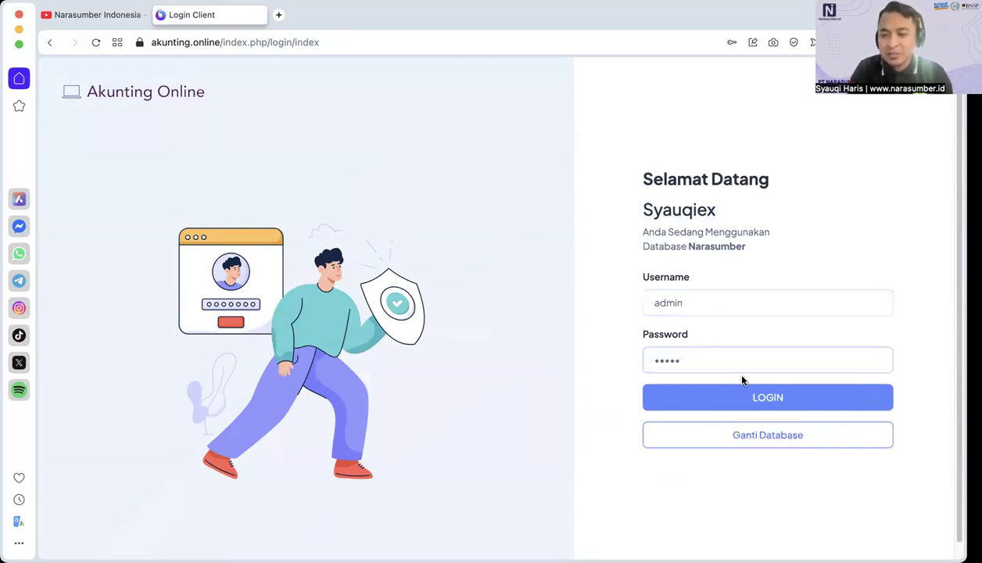
pyautogui.click(748, 401)
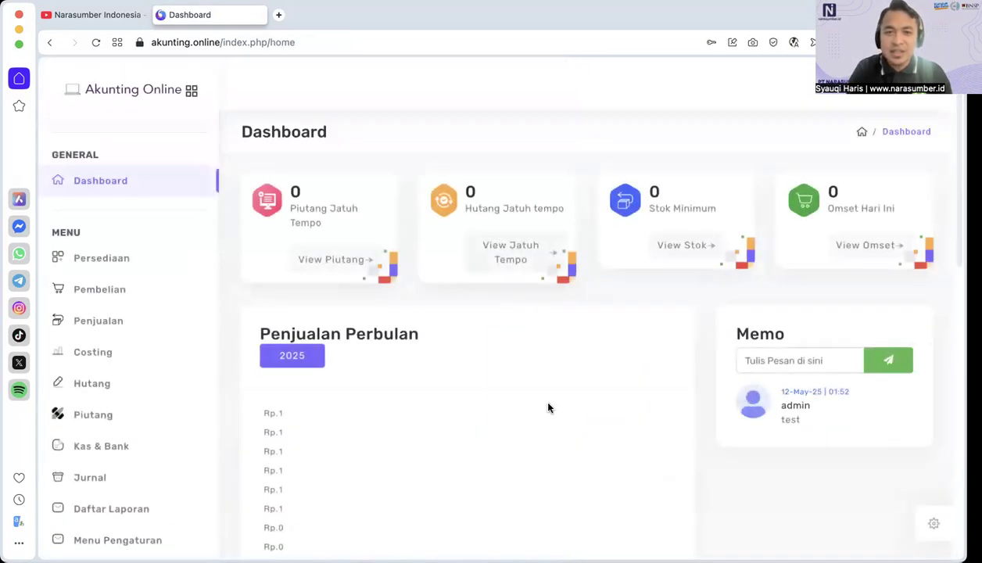
# Step: Look over the dashboard's monthly sales chart and memo, and open the inventory item list under Persediaan
pyautogui.scroll(-5, 502, 411)
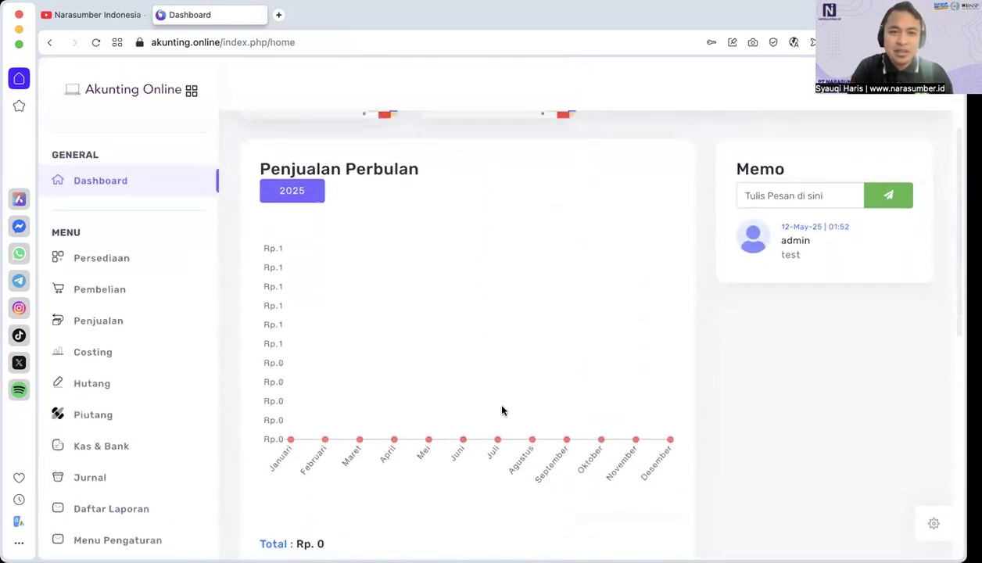
pyautogui.scroll(-3, 502, 411)
pyautogui.scroll(7, 502, 411)
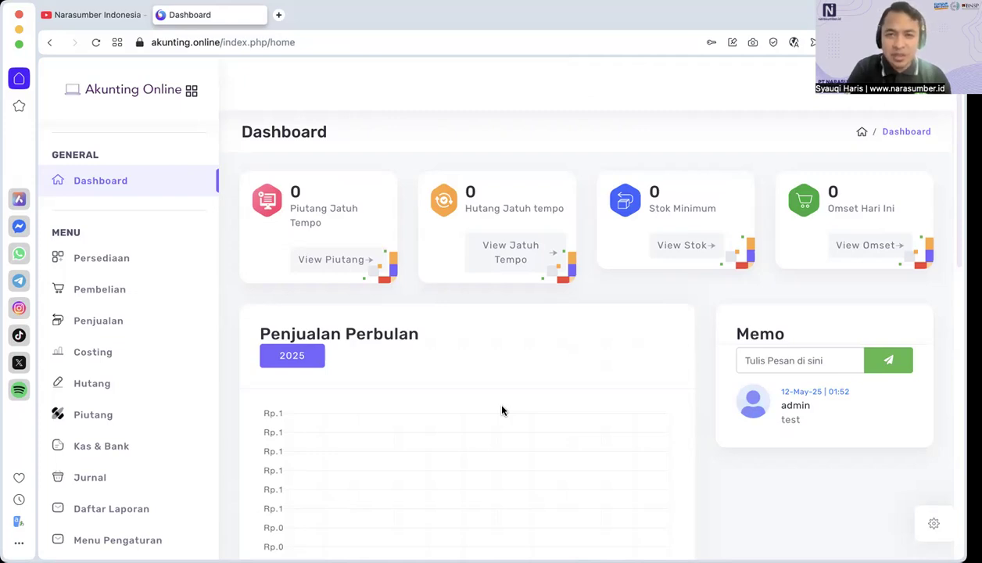
pyautogui.scroll(-3, 85, 423)
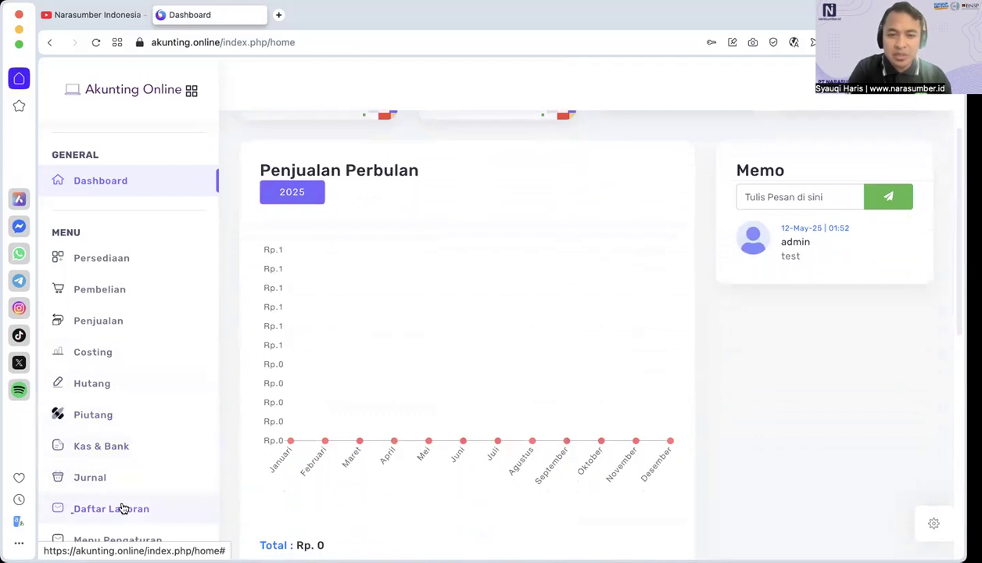
pyautogui.click(122, 259)
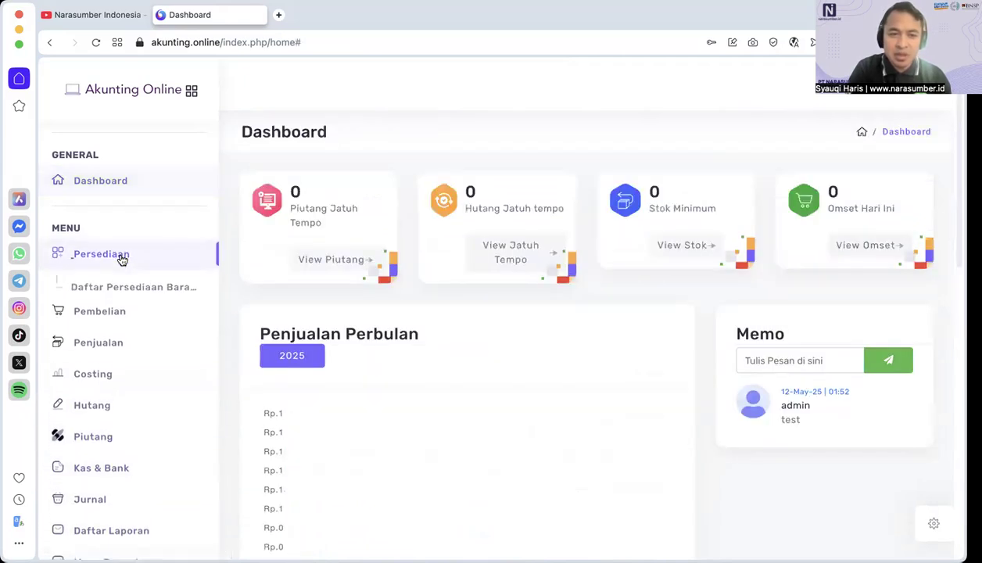
pyautogui.click(152, 283)
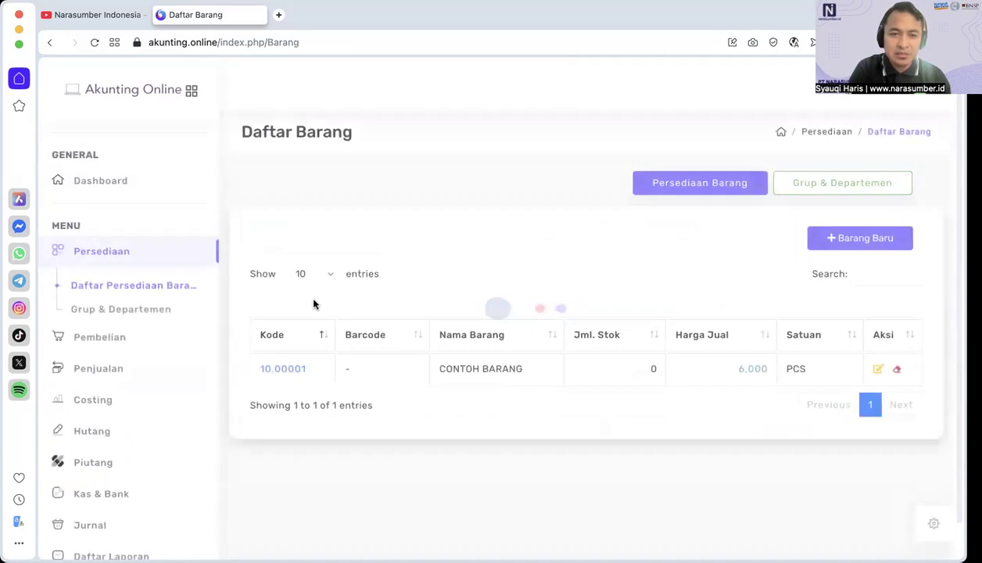
# Step: View the Transaksi Pembelian page and the Transaksi Penjualan page
pyautogui.click(114, 337)
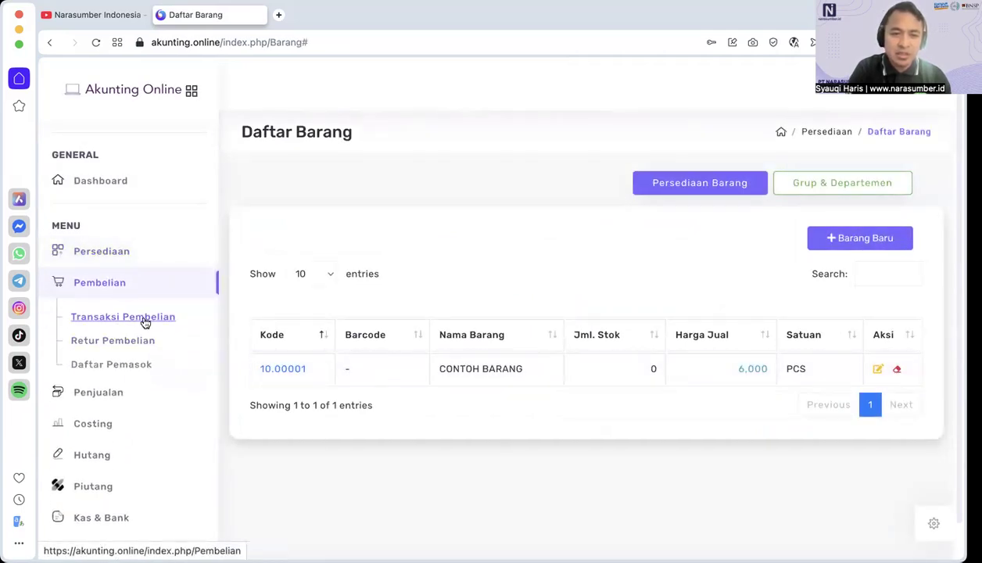
pyautogui.click(145, 319)
pyautogui.click(97, 399)
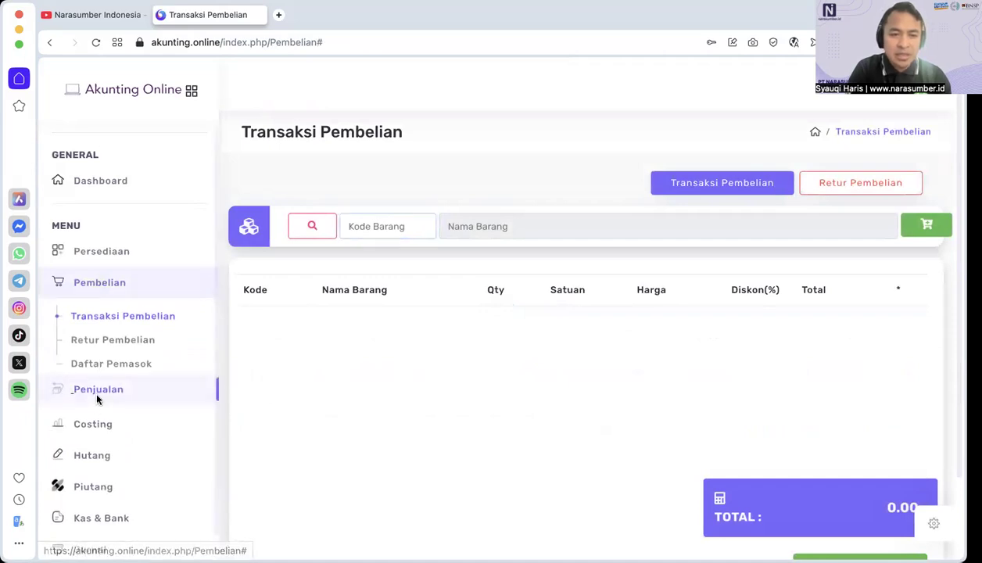
pyautogui.click(136, 350)
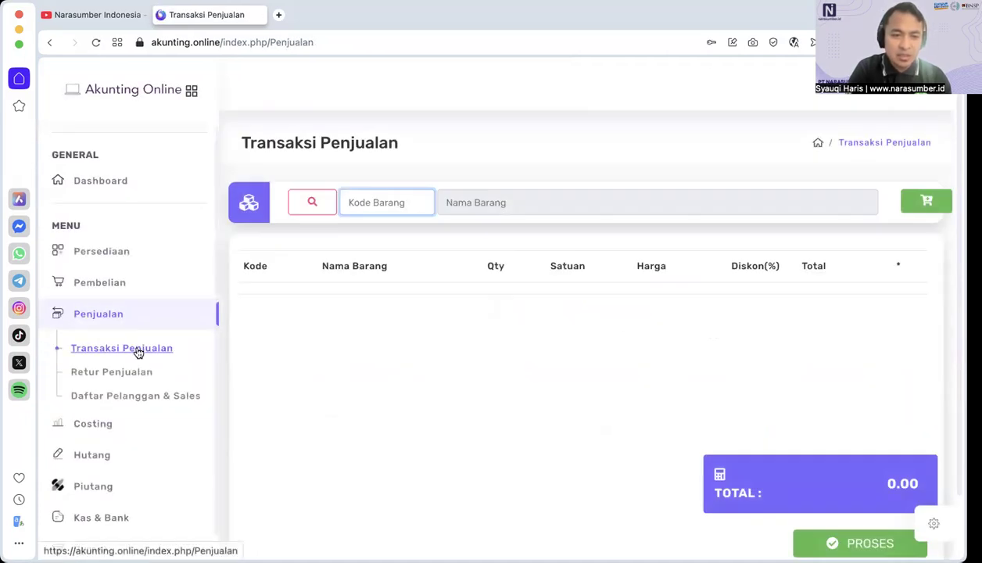
# Step: View the Transaksi Costing page and show the functions available under Hutang
pyautogui.click(100, 424)
pyautogui.click(136, 381)
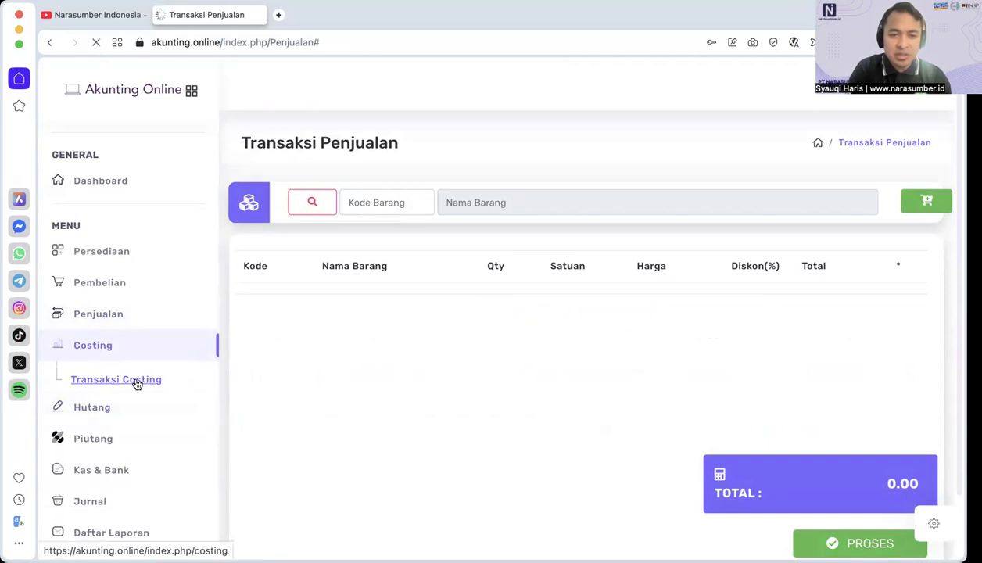
pyautogui.click(102, 403)
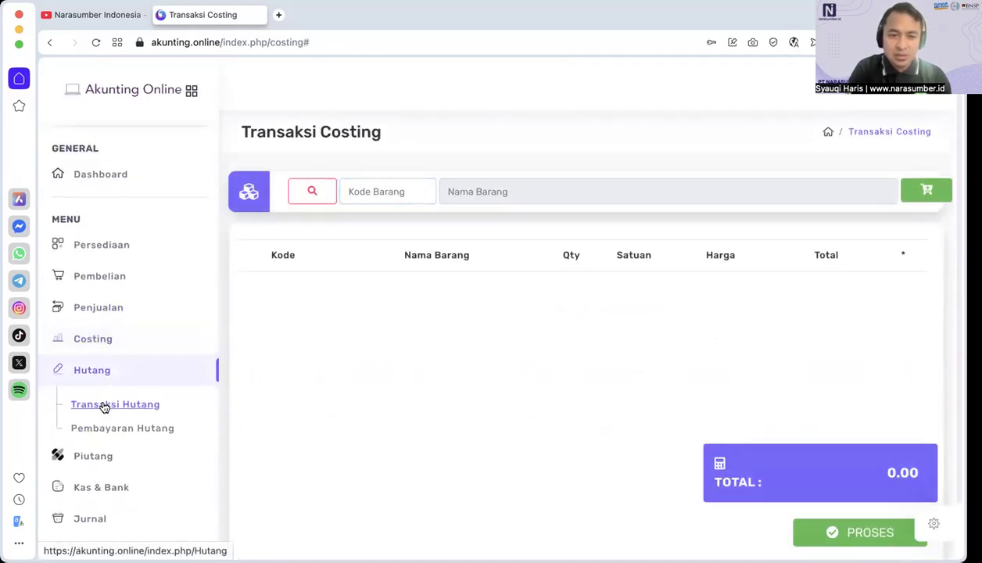
pyautogui.scroll(-1, 156, 453)
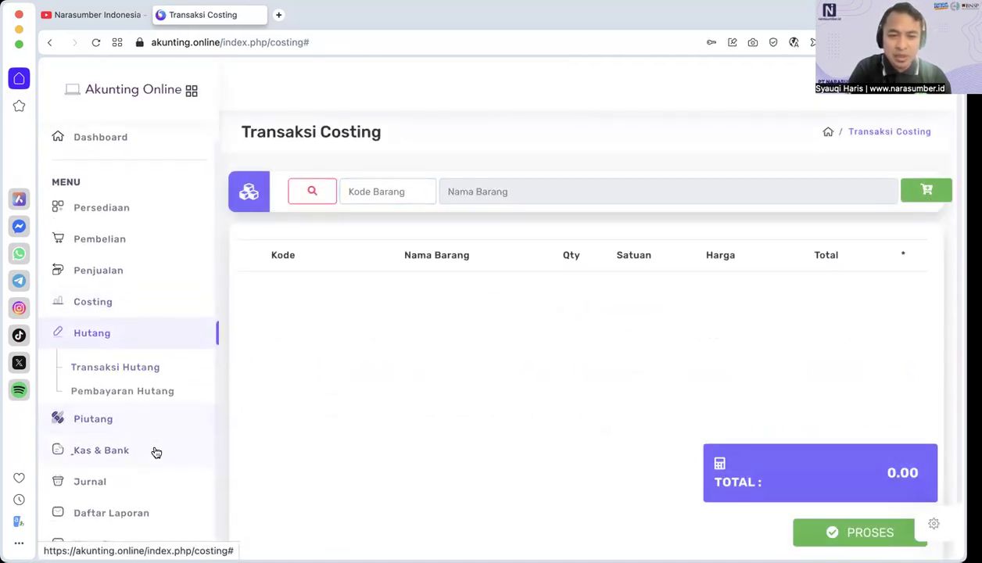
# Step: Show the functions available under Piutang, Kas & Bank and Jurnal
pyautogui.click(119, 423)
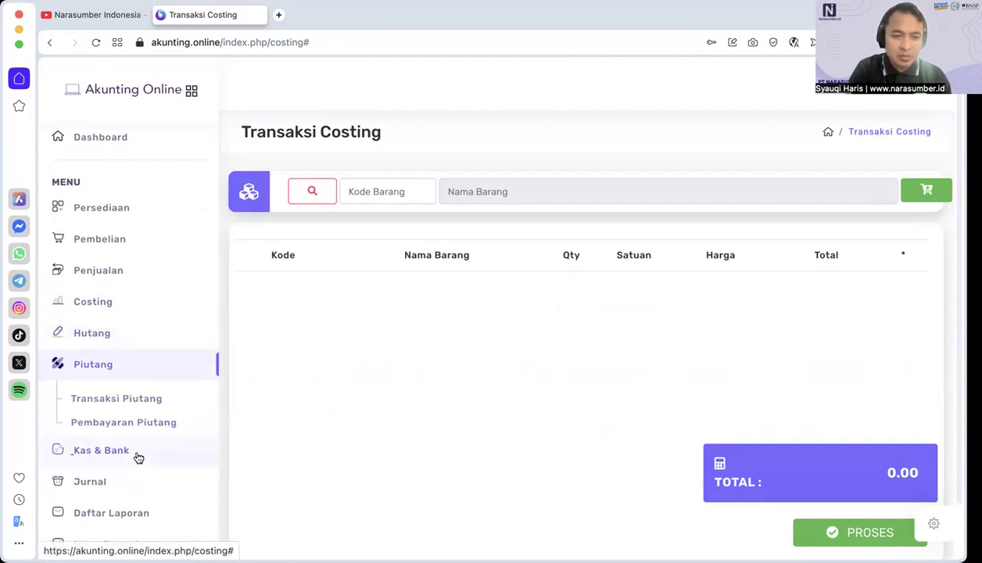
pyautogui.click(133, 454)
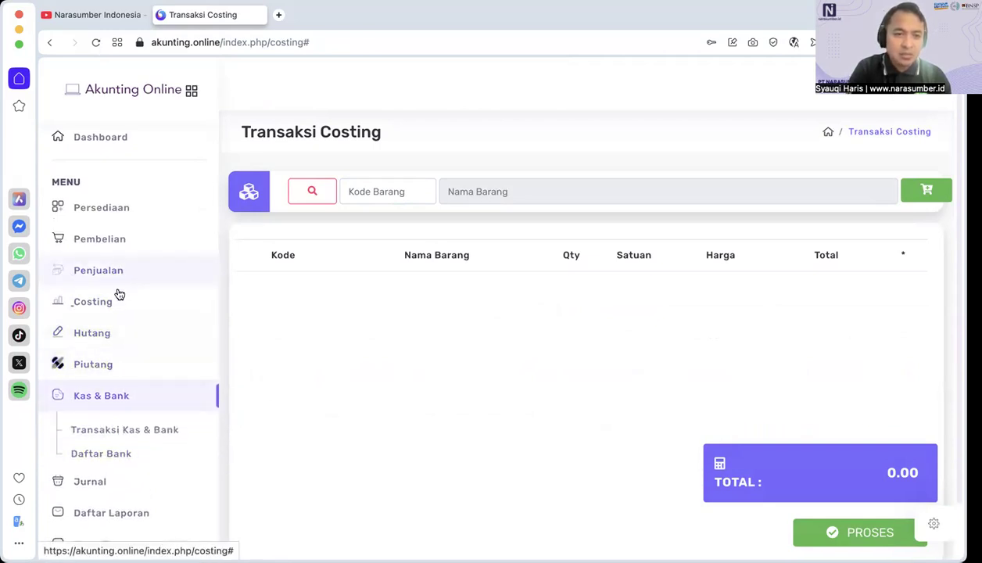
pyautogui.click(101, 483)
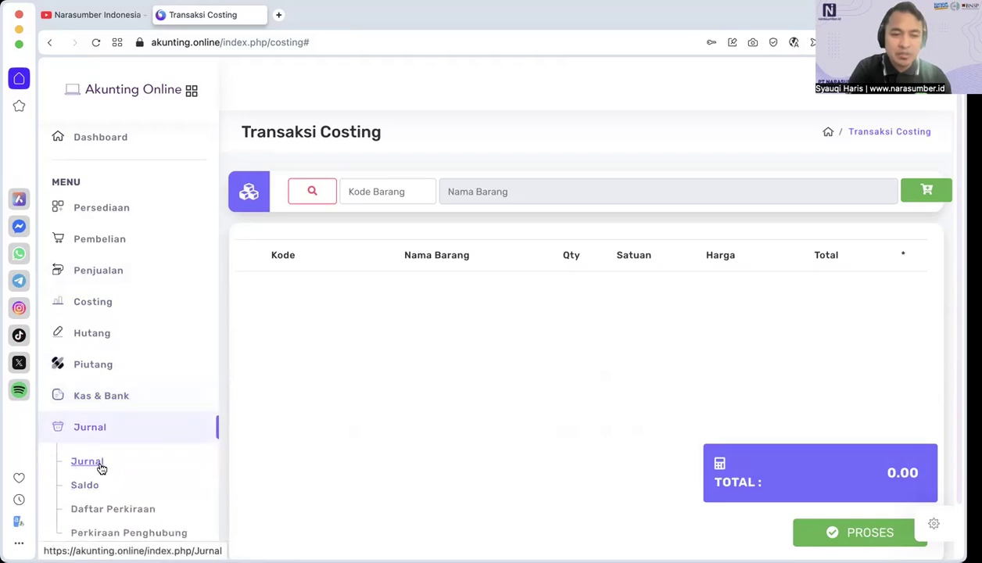
# Step: Look through the chart of accounts in Daftar Perkiraan and view the blank form for adding an account
pyautogui.click(124, 509)
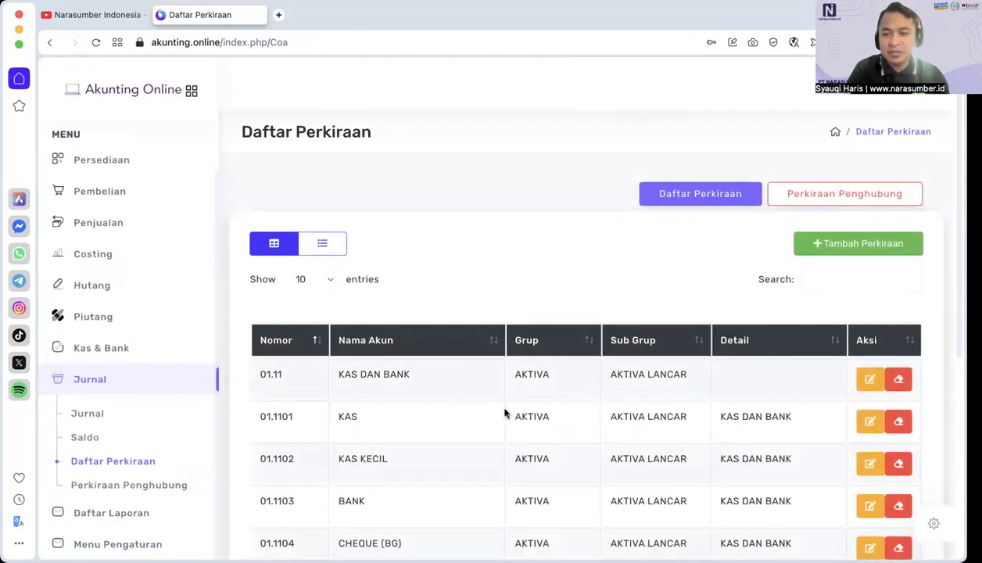
pyautogui.scroll(-5, 599, 438)
pyautogui.scroll(3, 599, 438)
pyautogui.scroll(2, 599, 438)
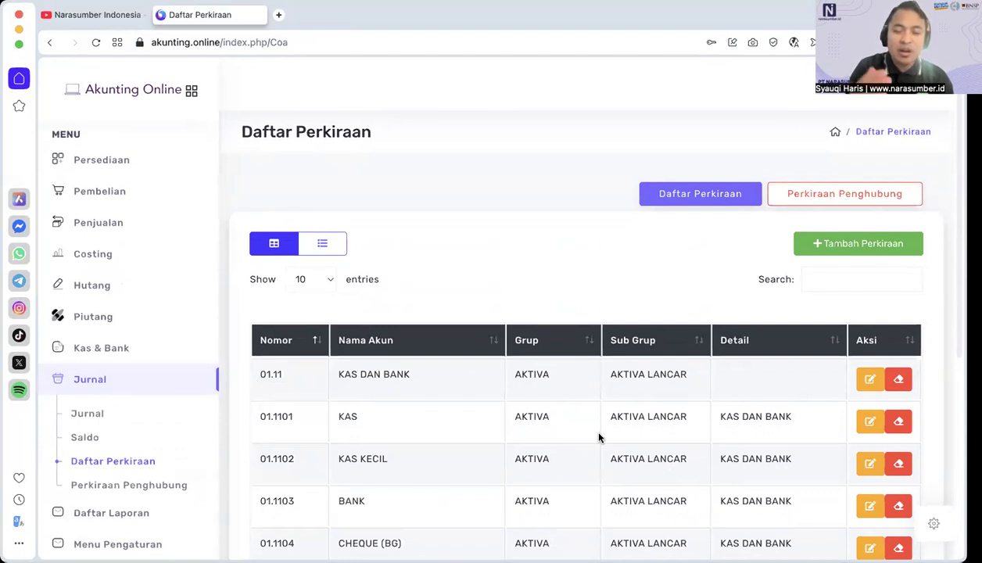
pyautogui.click(830, 250)
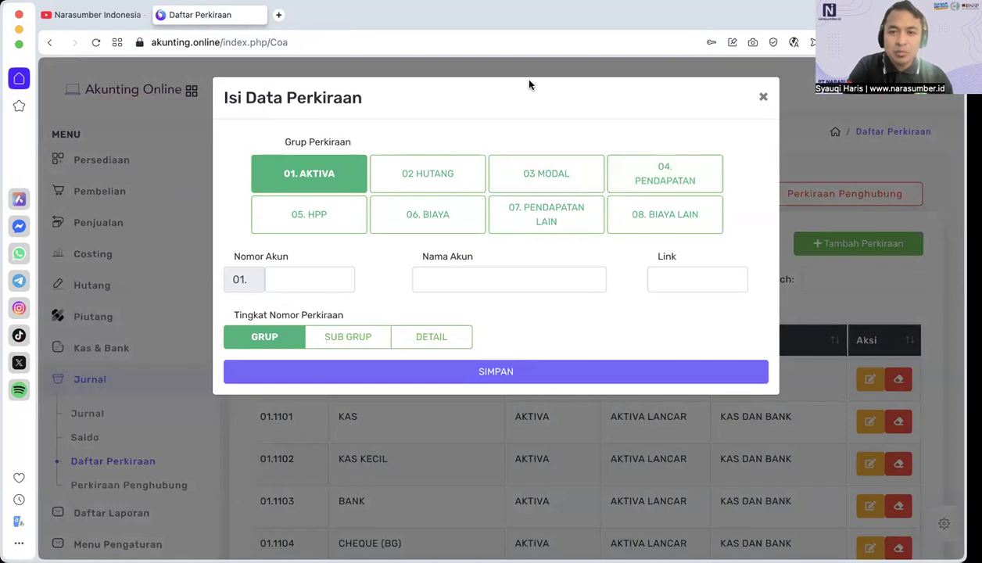
pyautogui.click(765, 98)
pyautogui.scroll(-5, 860, 407)
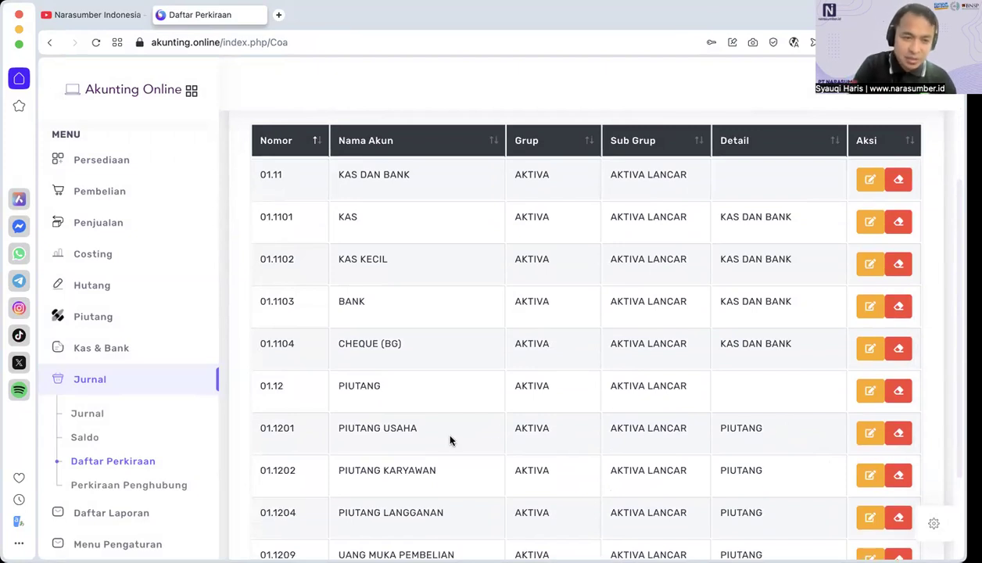
# Step: Look through the account balances in Daftar Saldo and open the Daftar Laporan report list
pyautogui.click(86, 438)
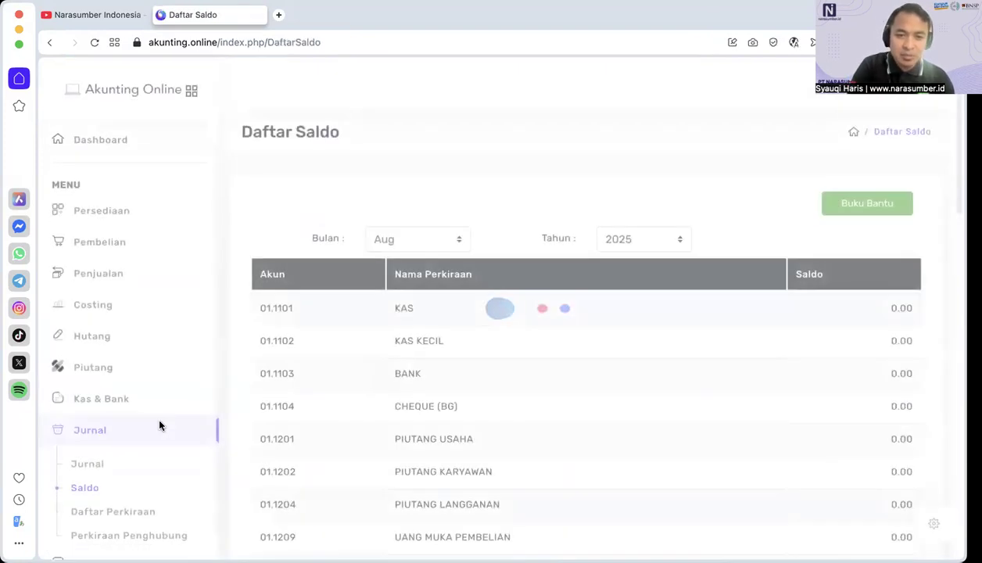
pyautogui.scroll(-15, 654, 420)
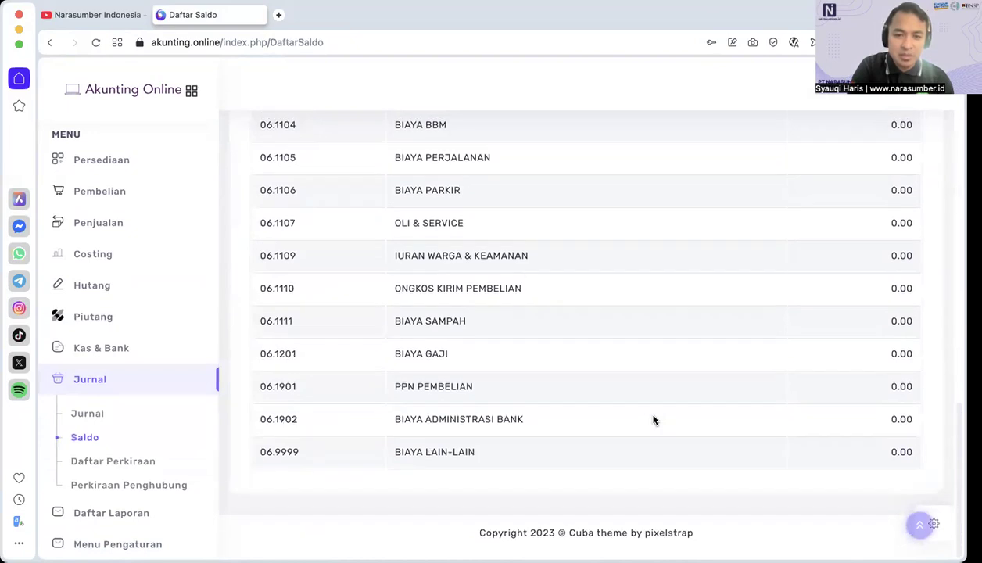
pyautogui.click(123, 515)
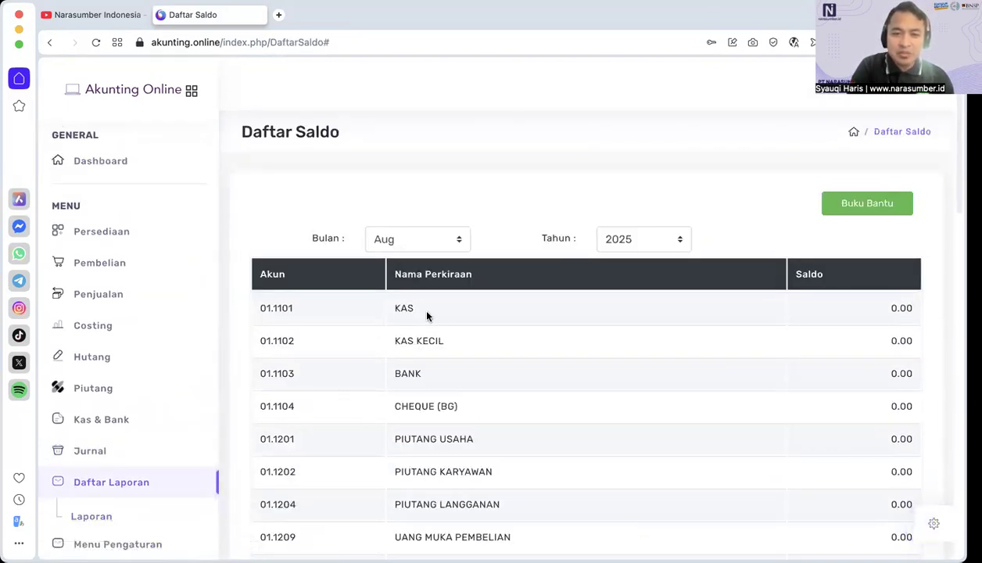
pyautogui.click(97, 515)
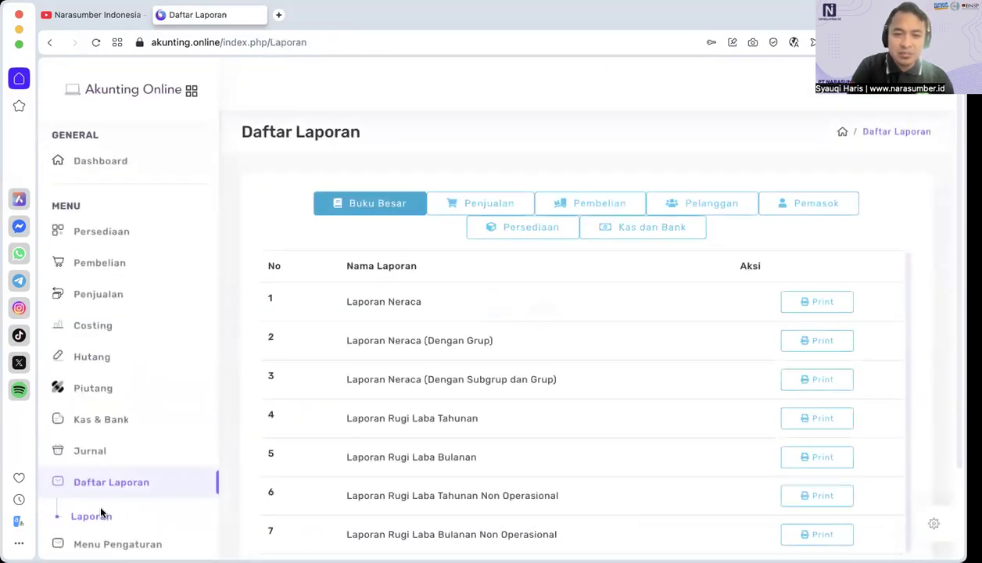
# Step: Generate the Laporan Neraca for 29-Aug-2025, view it and return to the report list
pyautogui.click(818, 299)
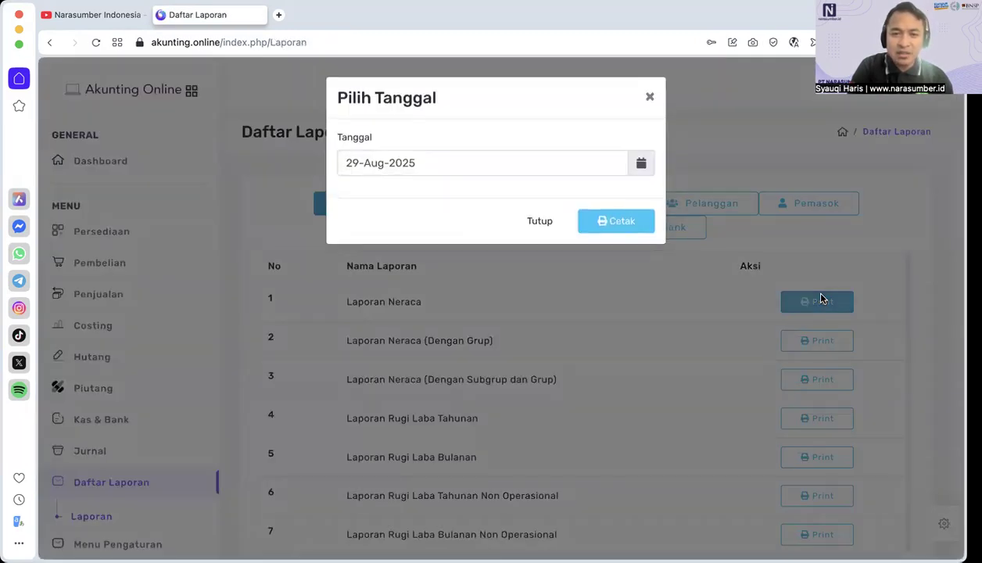
pyautogui.click(618, 223)
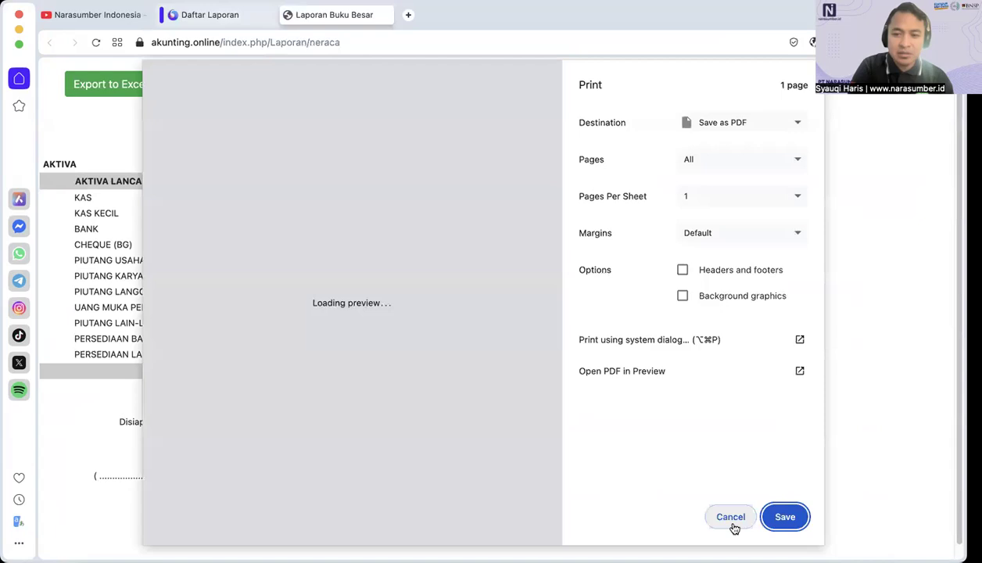
pyautogui.click(730, 520)
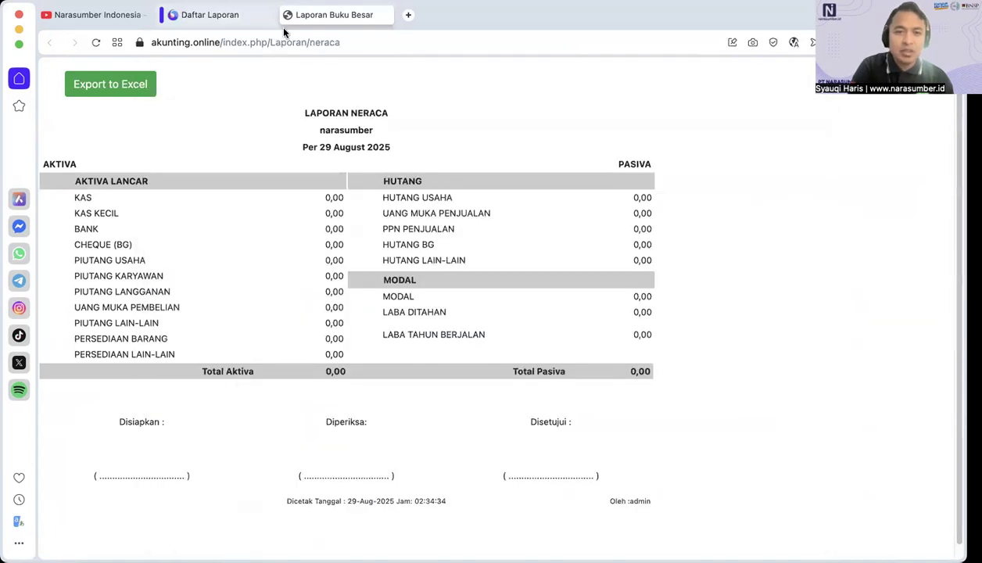
pyautogui.click(235, 16)
pyautogui.click(542, 220)
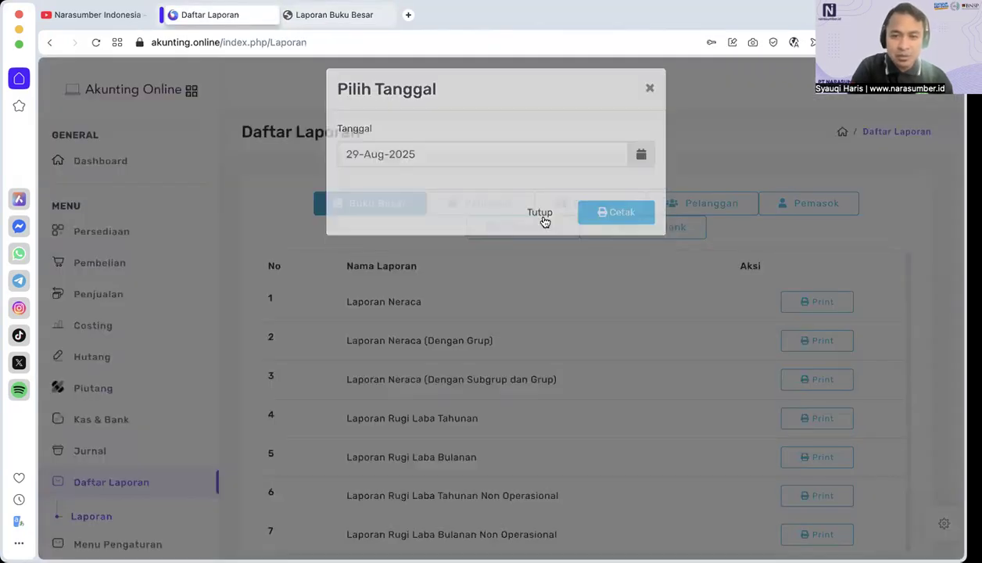
# Step: Look through the Buku Besar reports and generate the Laporan Rugi Laba Tahunan for 29-Aug-2025
pyautogui.scroll(-3, 727, 414)
pyautogui.scroll(-1, 781, 457)
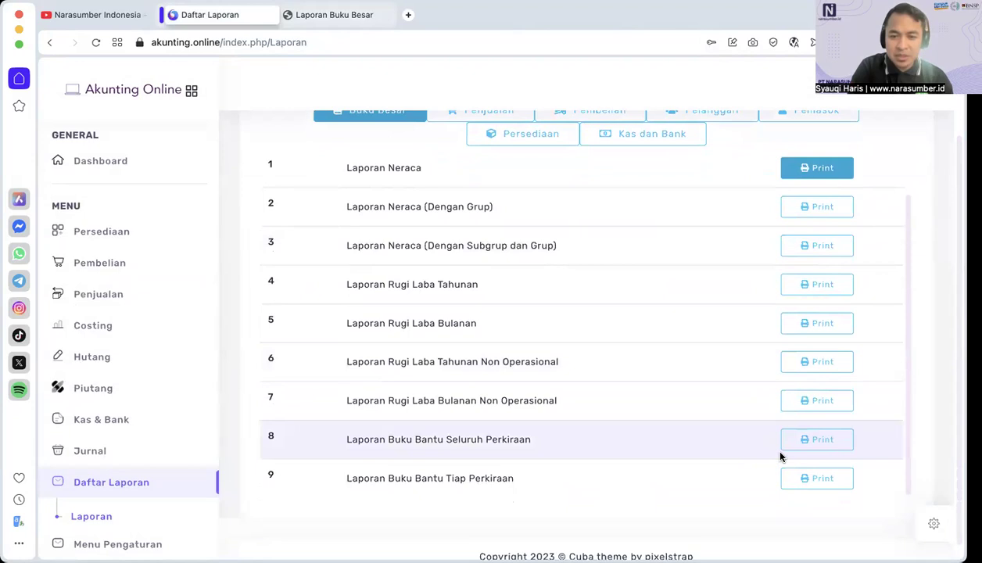
pyautogui.scroll(1, 781, 456)
pyautogui.click(823, 311)
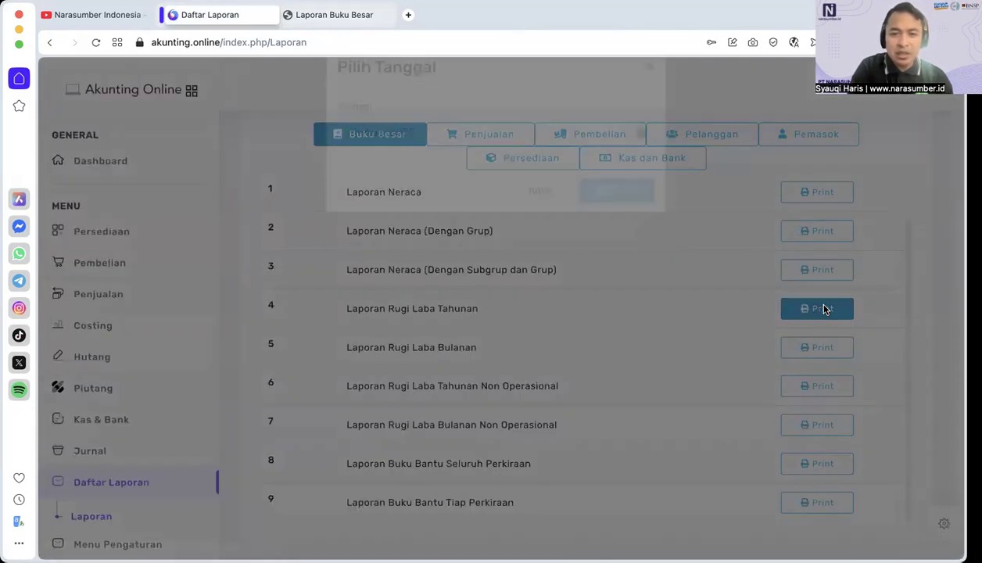
pyautogui.click(625, 223)
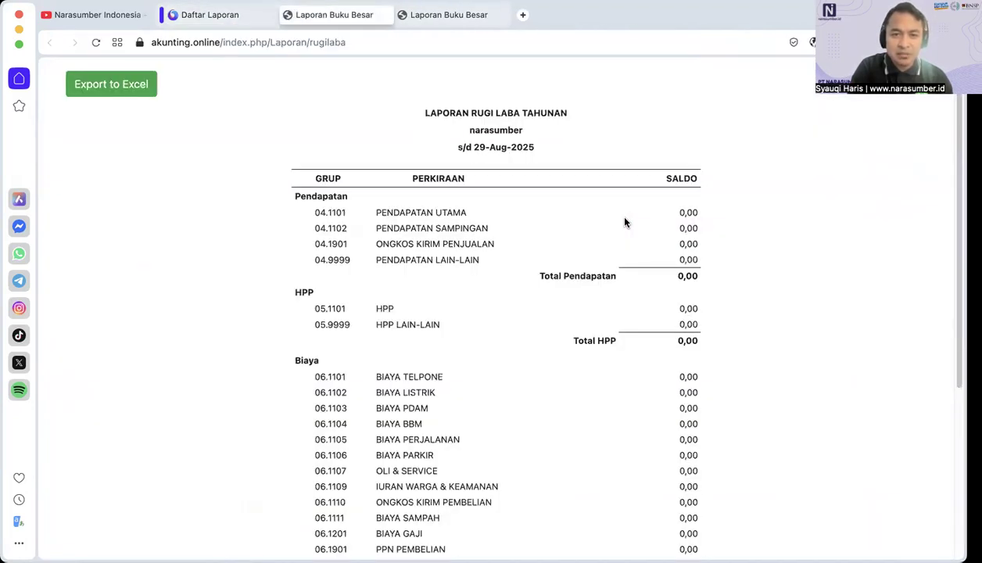
pyautogui.click(732, 520)
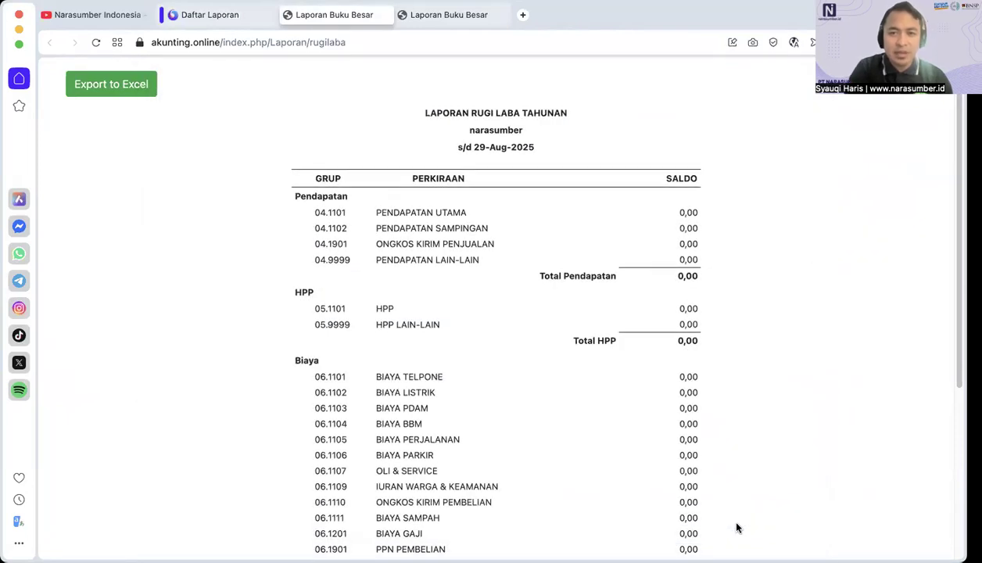
# Step: View the Laporan Neraca again and close both generated reports and the date dialog
pyautogui.click(463, 23)
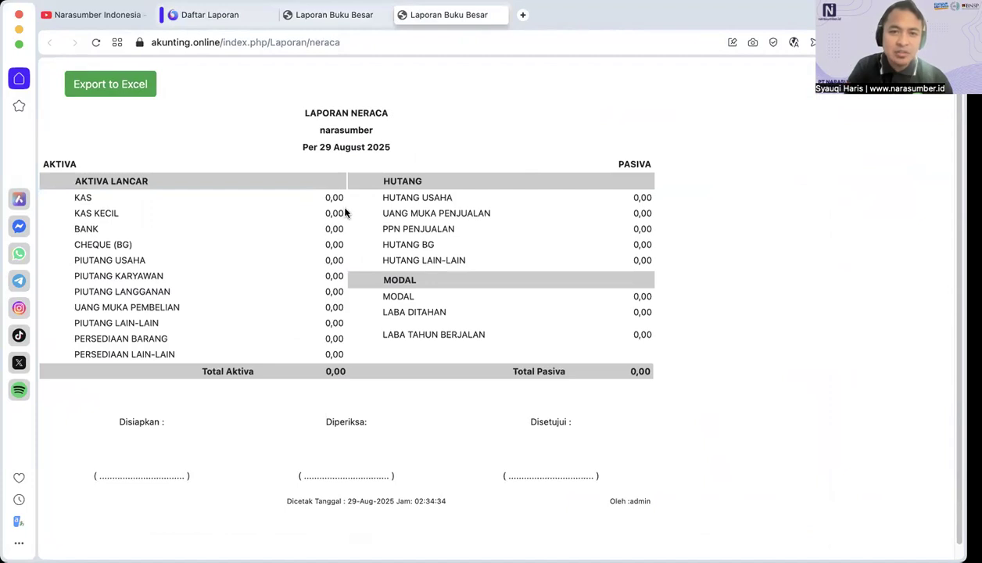
pyautogui.click(402, 15)
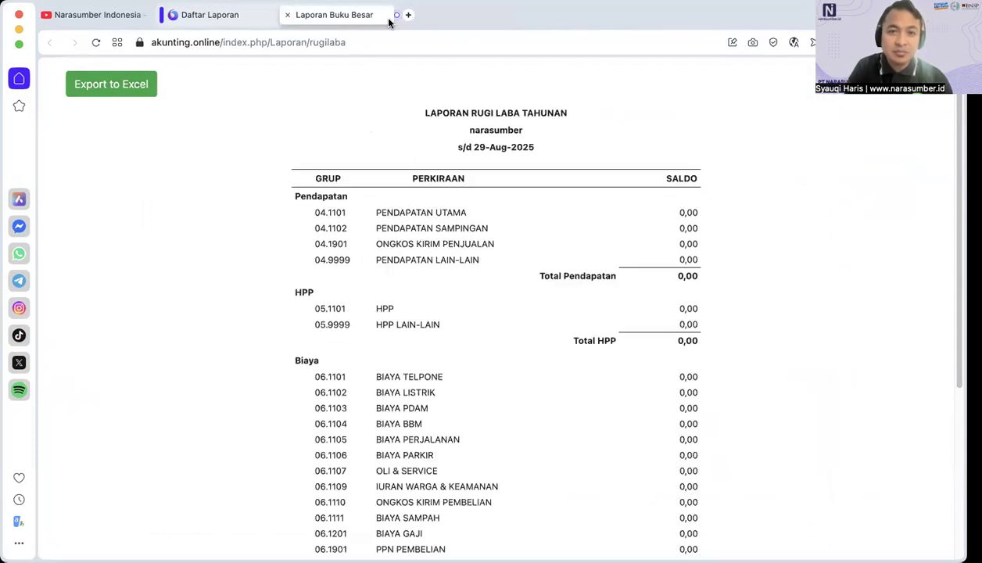
pyautogui.click(288, 16)
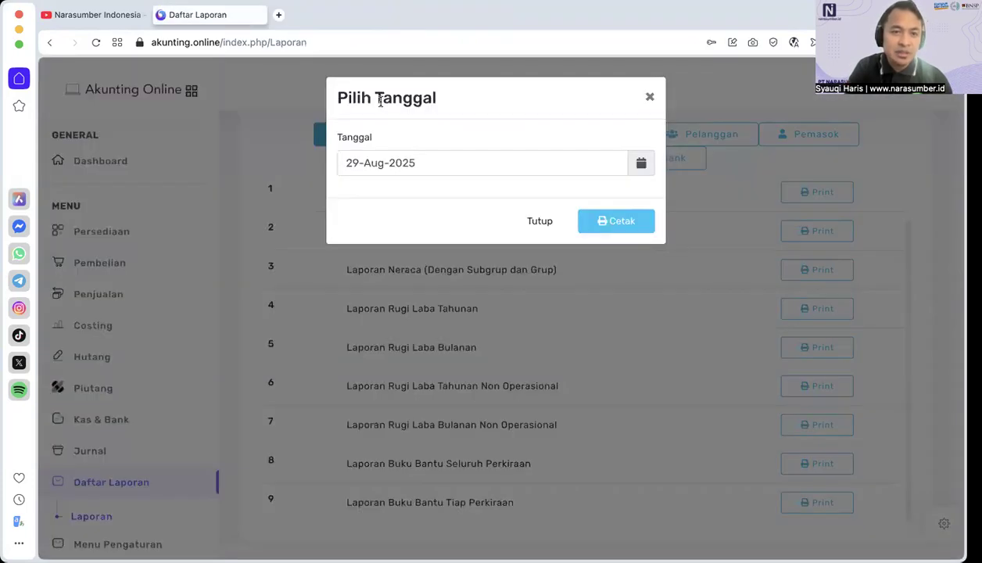
pyautogui.click(548, 224)
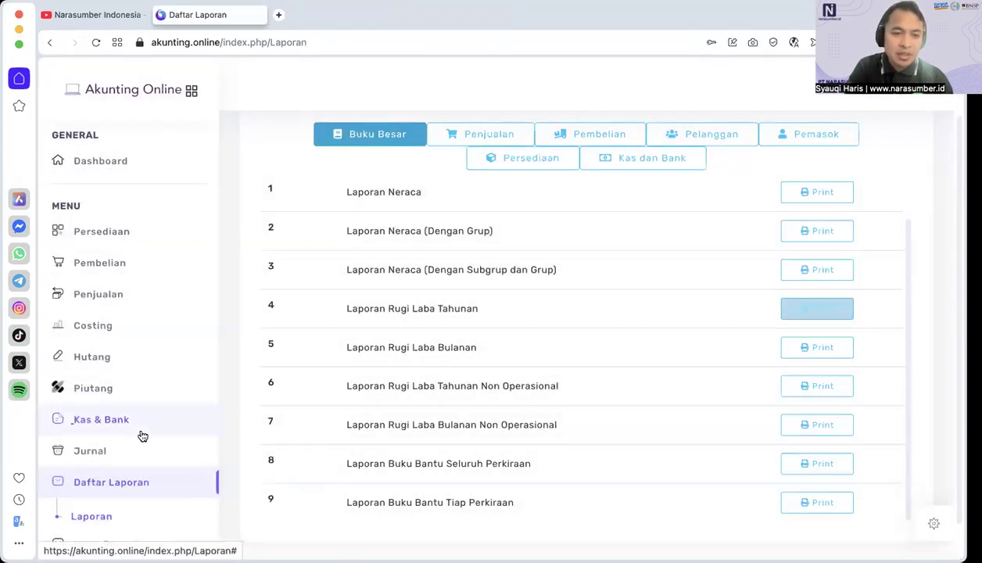
# Step: Open Transaksi Kas & Bank and choose account 03.1101 MODAL for the first detail line
pyautogui.click(141, 434)
pyautogui.click(142, 453)
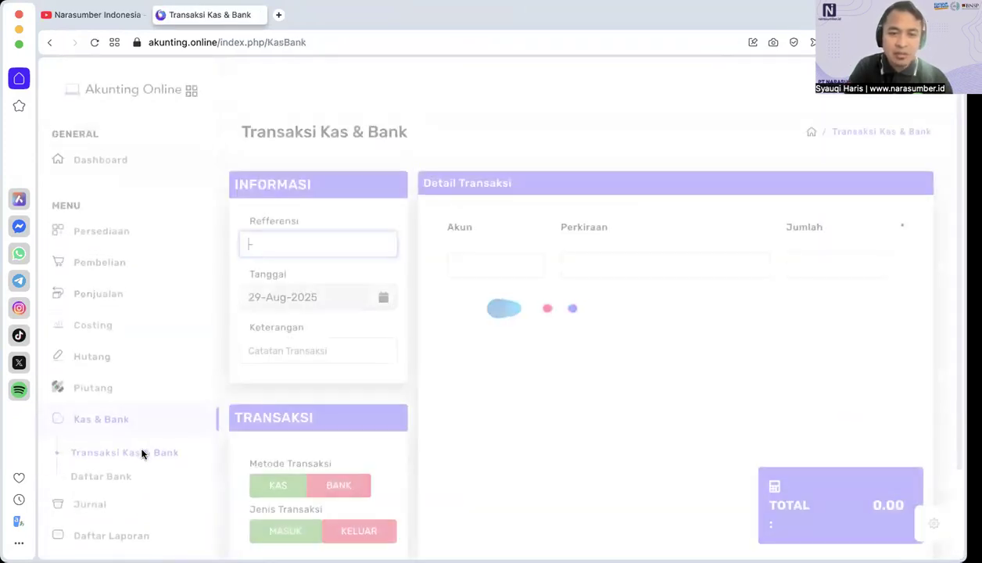
pyautogui.click(267, 475)
pyautogui.click(485, 270)
pyautogui.click(490, 270)
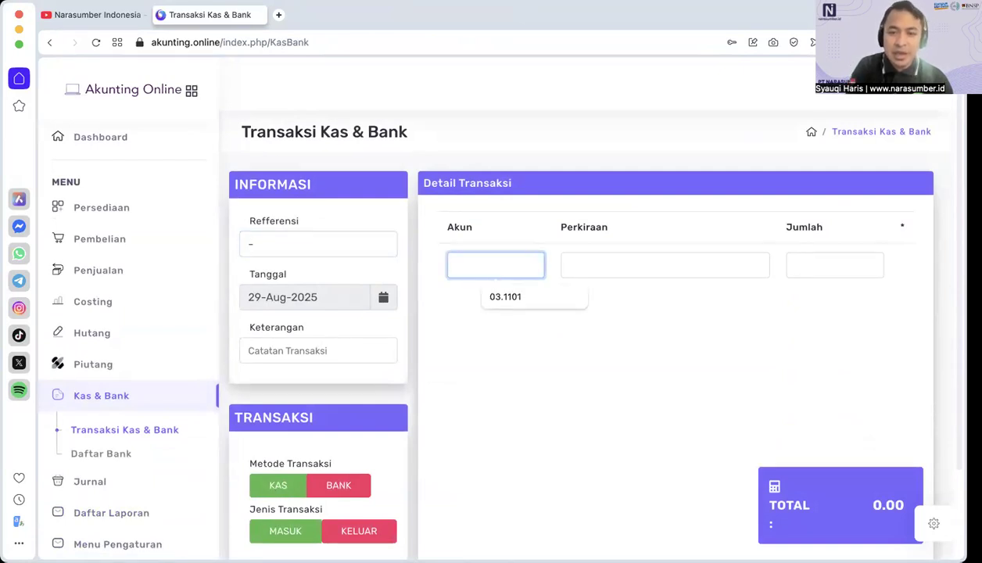
pyautogui.press('Return')
pyautogui.write('modal')
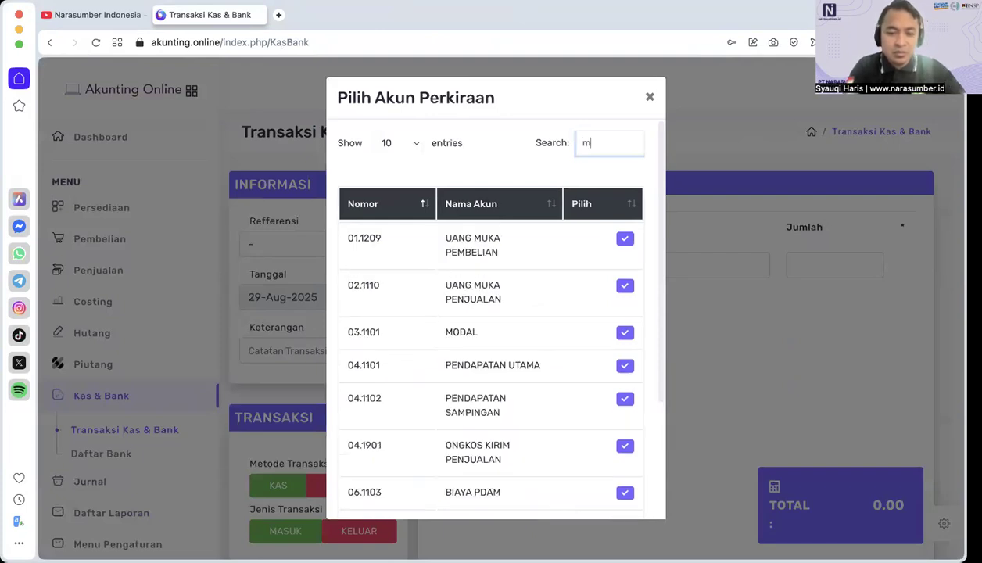
pyautogui.click(635, 238)
# Step: Set the MODAL line's amount to 100,000,000 and try to save and print the transaction
pyautogui.write('100')
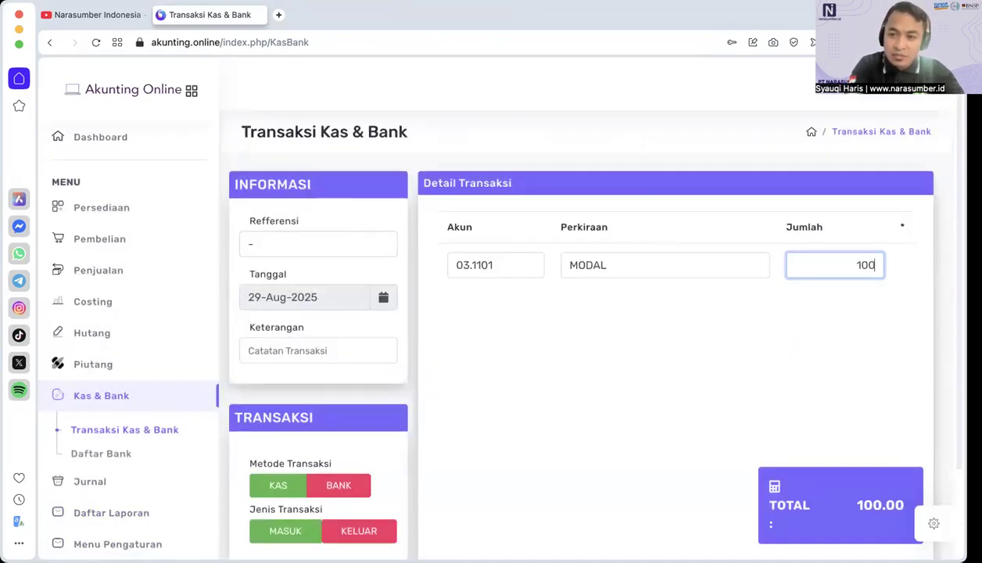
pyautogui.write(',000,000')
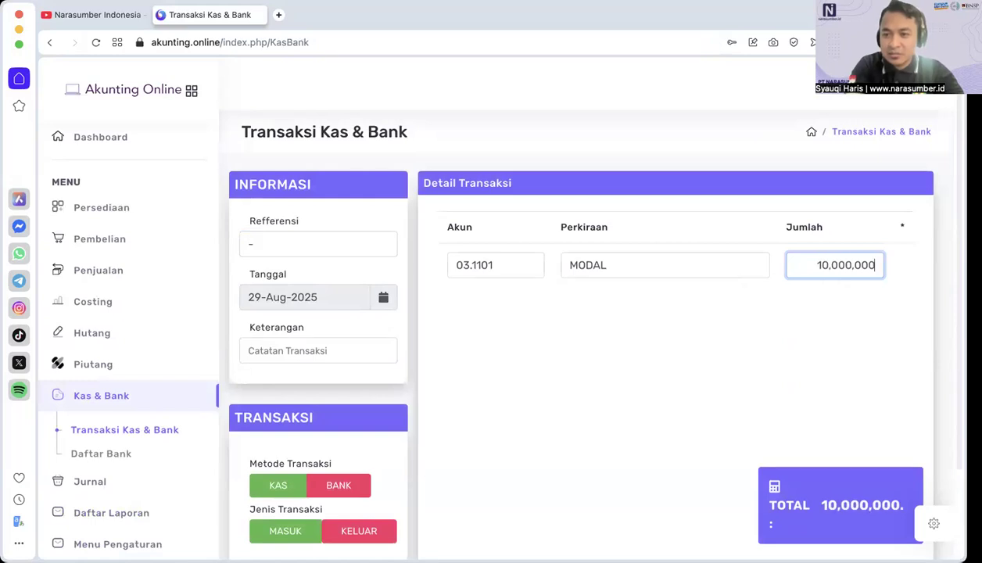
pyautogui.scroll(-3, 829, 398)
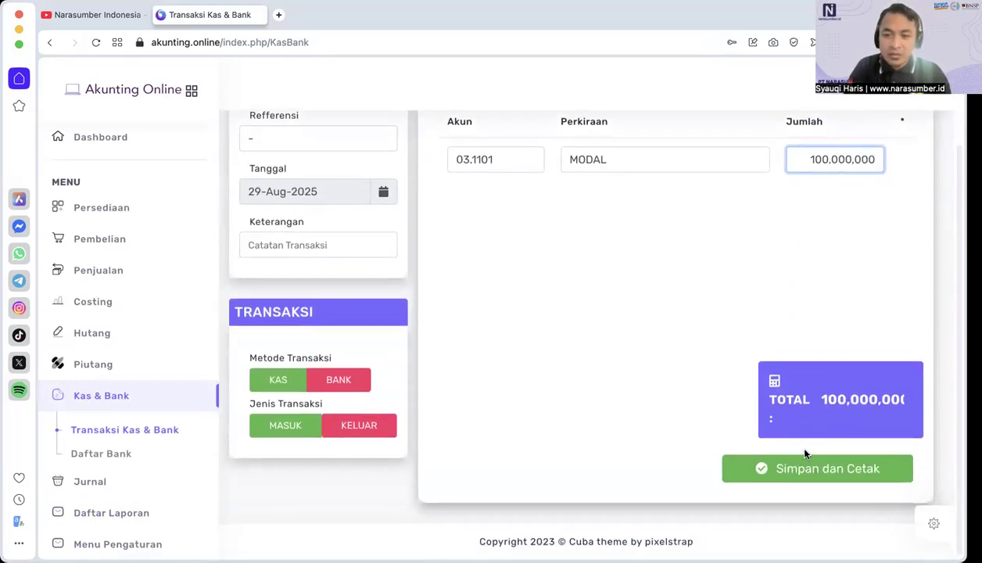
pyautogui.click(795, 474)
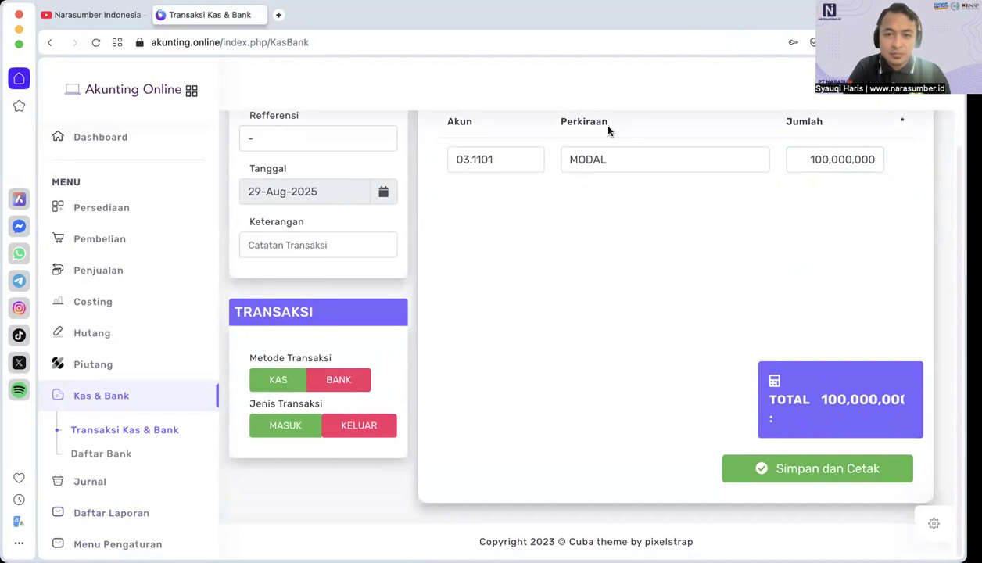
# Step: Enter MODAL AWAL as the Keterangan of the cash transaction
pyautogui.scroll(3, 488, 257)
pyautogui.click(262, 357)
pyautogui.click(345, 382)
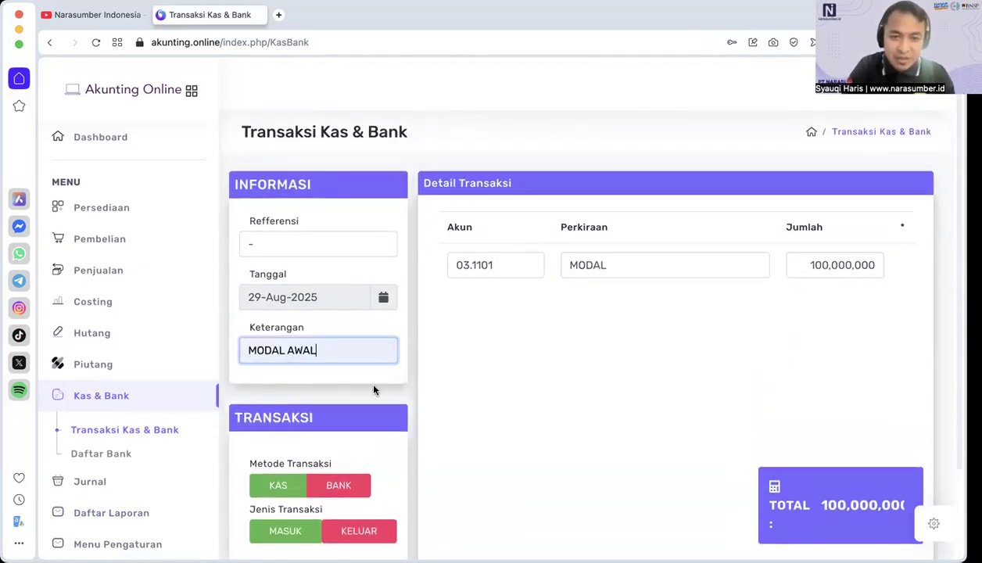
# Step: Commit the MODAL line with its 100,000,000 amount to the transaction's detail list
pyautogui.scroll(-3, 750, 395)
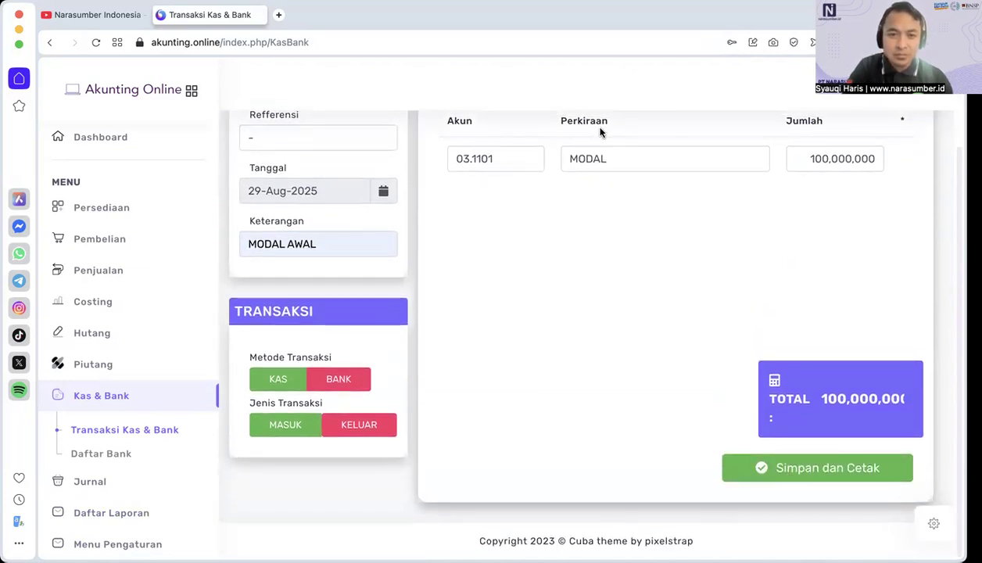
pyautogui.scroll(2, 592, 156)
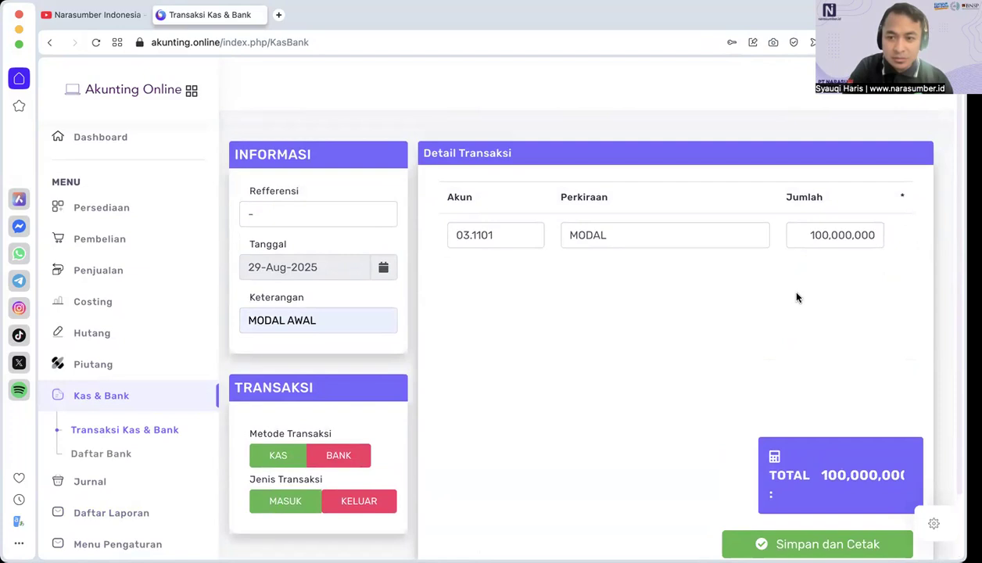
pyautogui.click(873, 241)
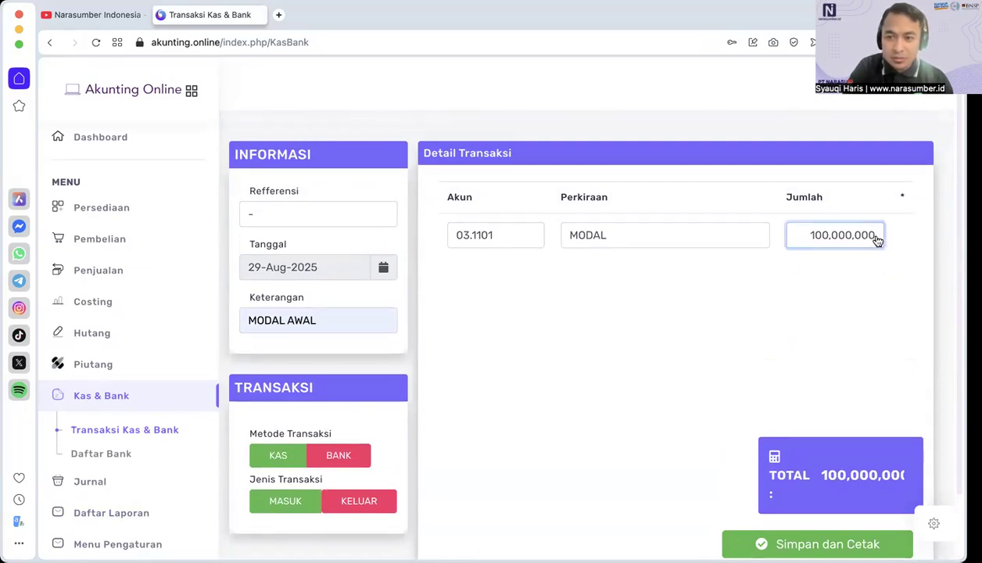
pyautogui.press('Return')
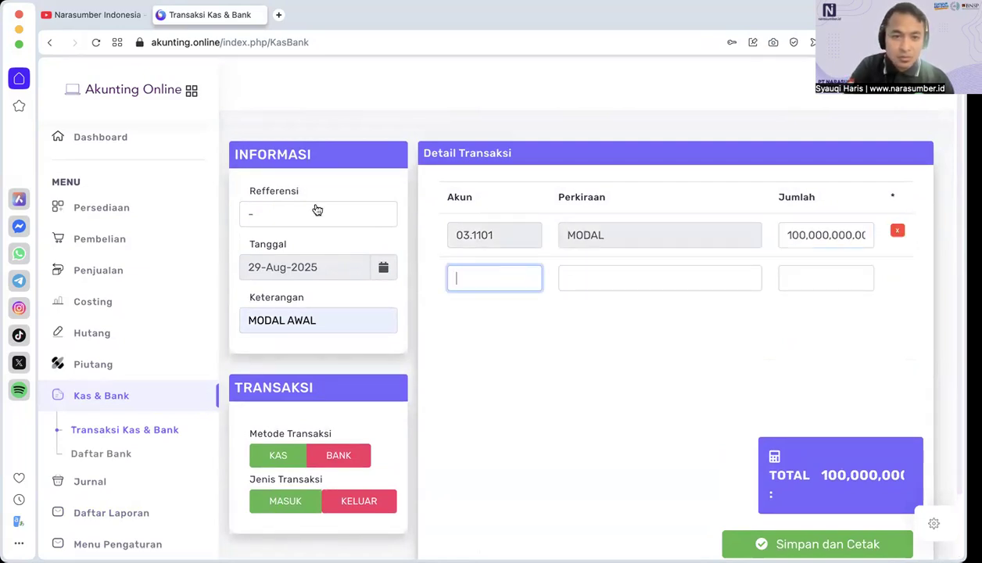
# Step: Save and print the MODAL AWAL cash transaction and close the print page it opens
pyautogui.scroll(-2, 485, 361)
pyautogui.click(844, 471)
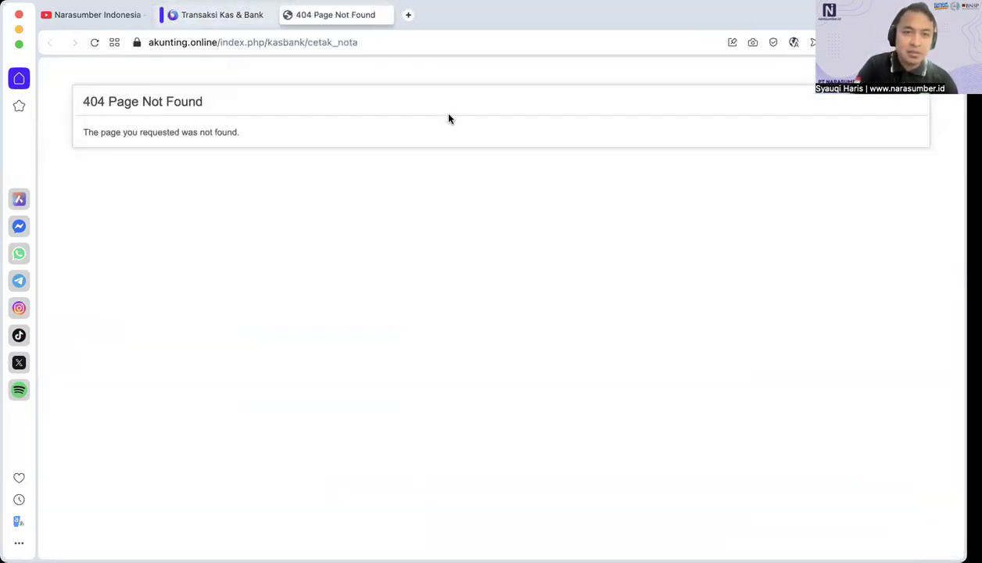
pyautogui.click(288, 17)
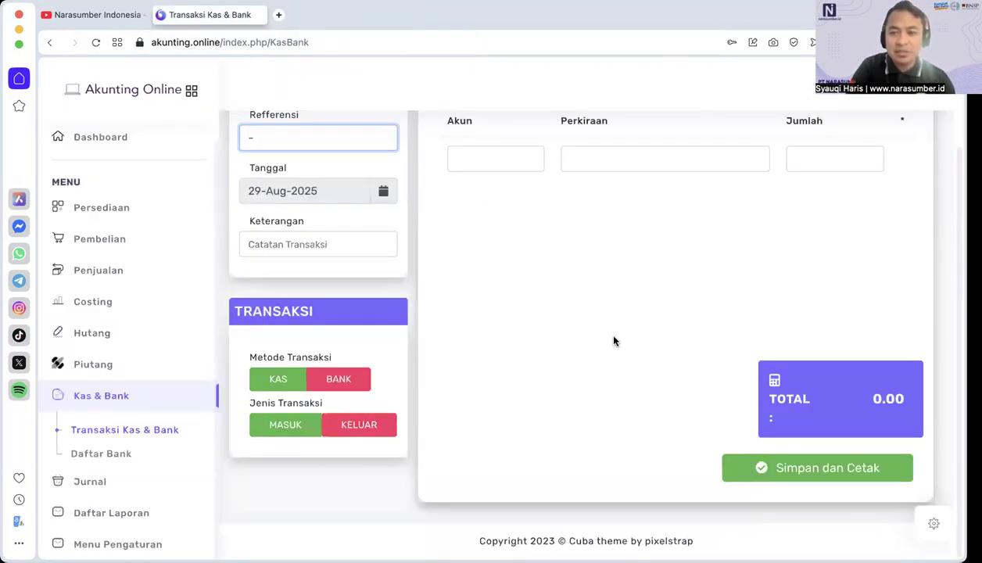
pyautogui.scroll(3, 615, 341)
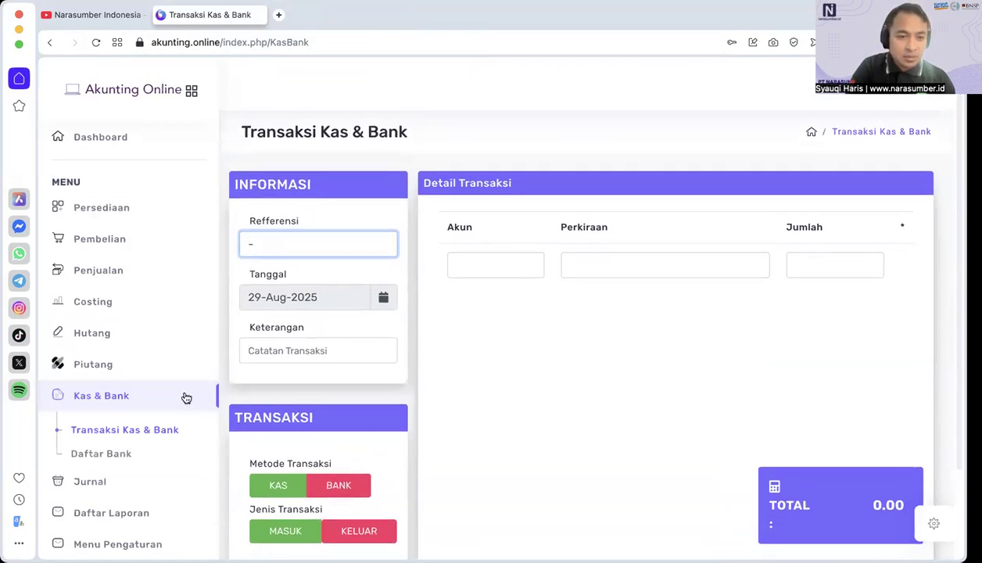
# Step: Open the Daftar Saldo account balances and check the KAS and MODAL accounts
pyautogui.click(97, 481)
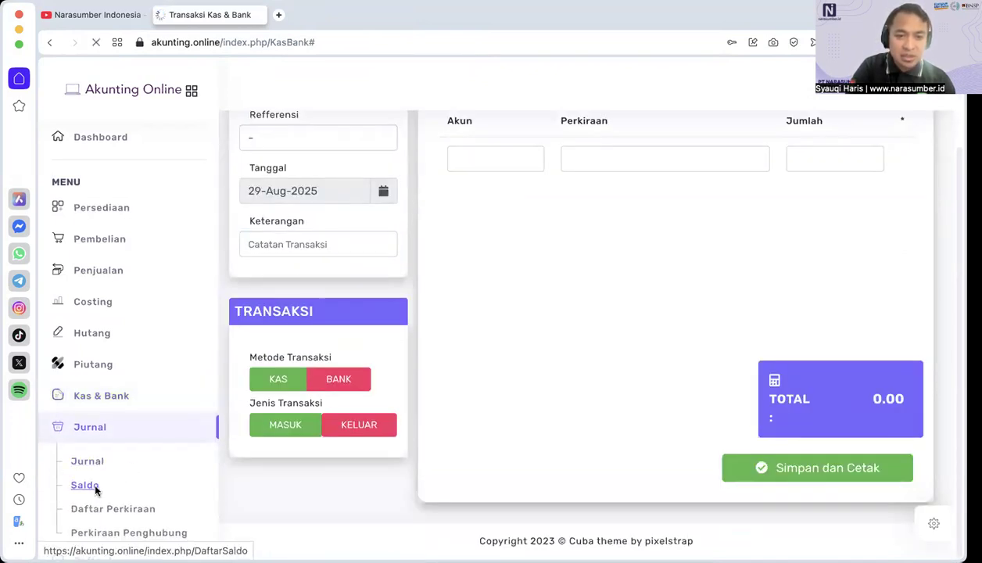
pyautogui.click(86, 485)
pyautogui.scroll(-8, 641, 362)
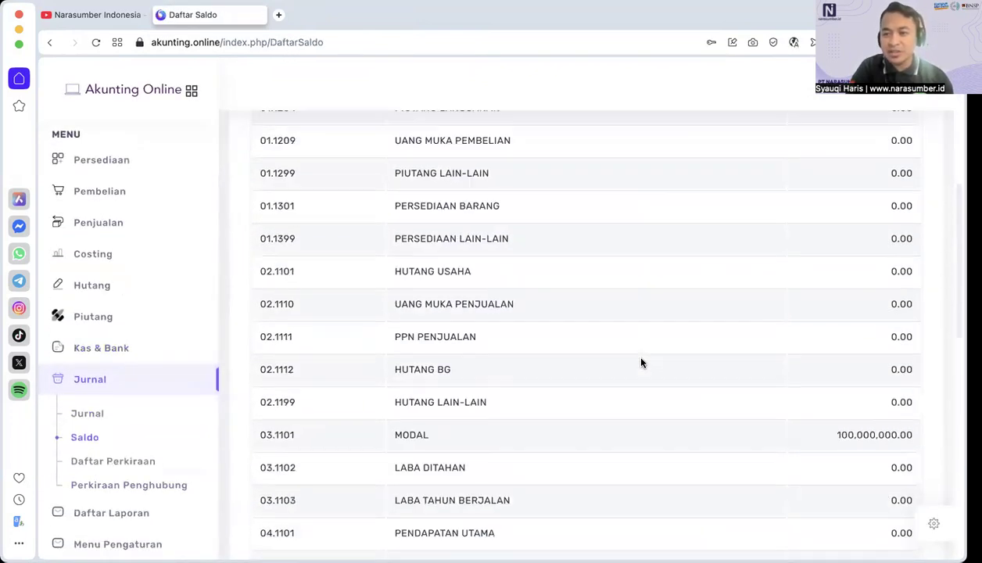
pyautogui.scroll(5, 642, 362)
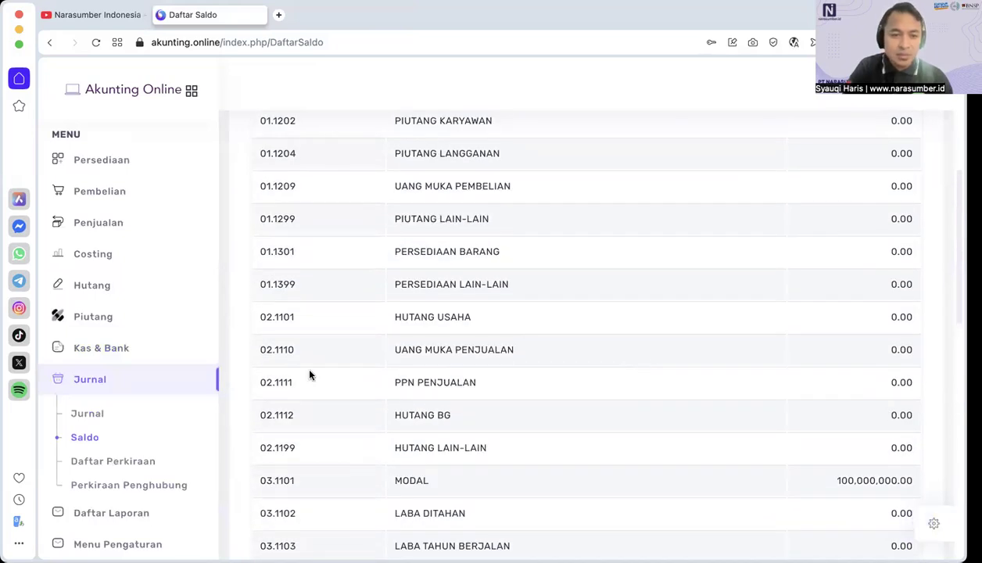
pyautogui.scroll(-2, 129, 419)
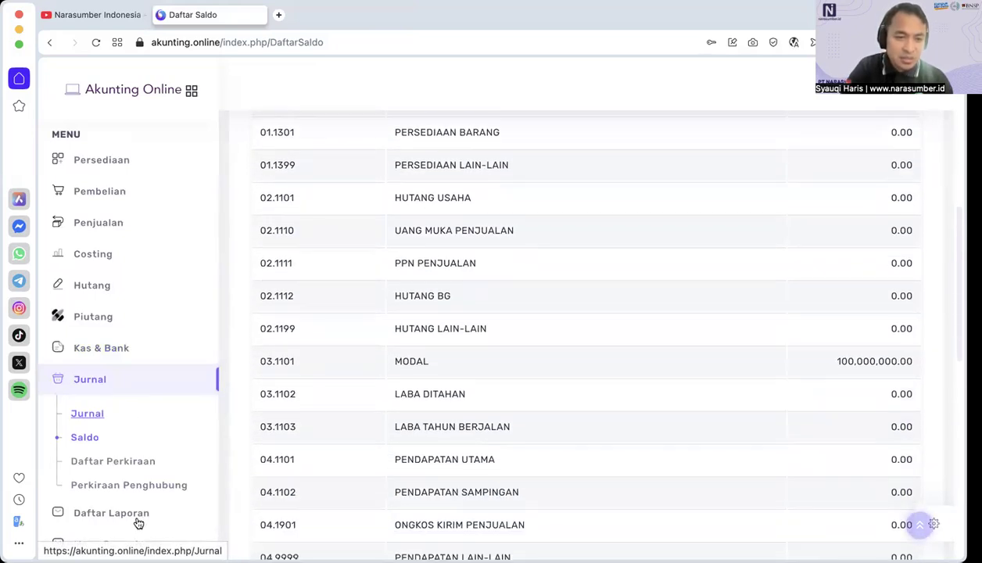
# Step: Generate the Laporan Neraca for 29-Aug-2025 from the report list, review it, and close the report and its date dialog
pyautogui.click(136, 515)
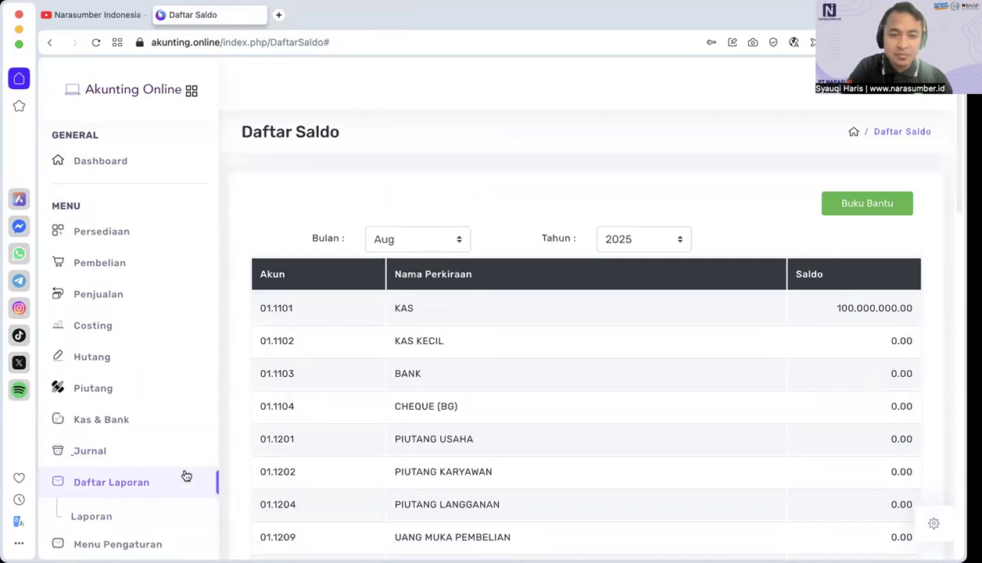
pyautogui.click(95, 520)
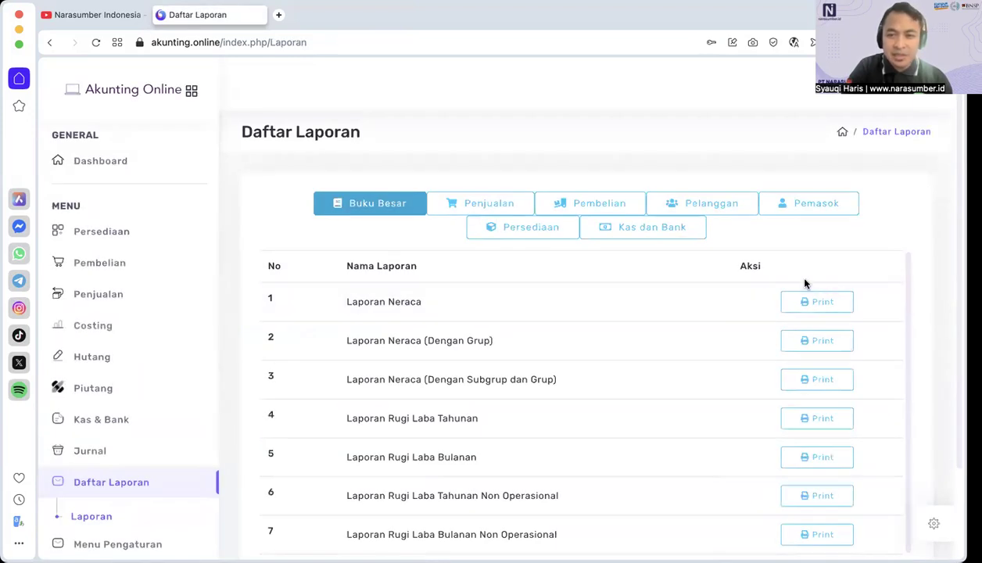
pyautogui.click(830, 304)
pyautogui.click(615, 222)
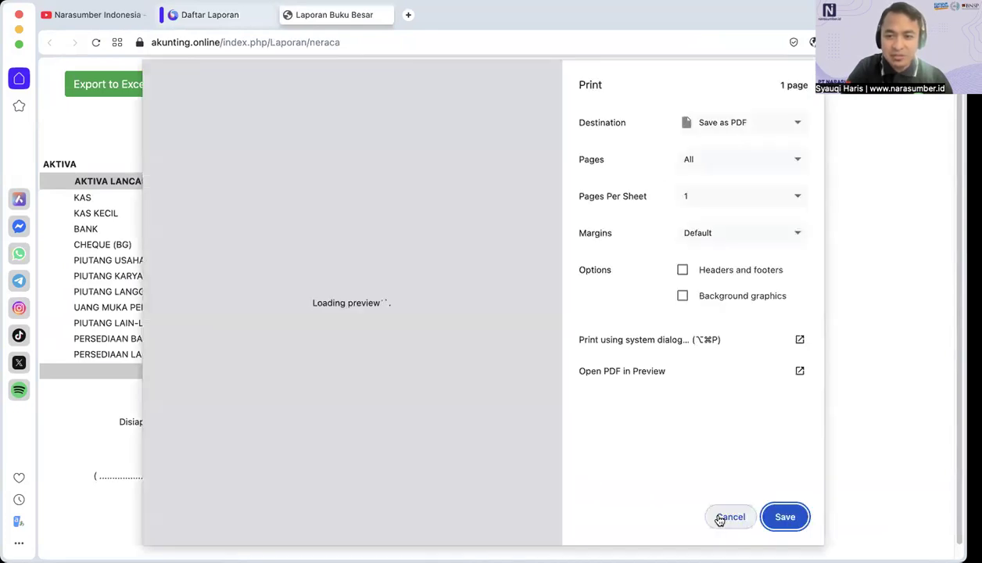
pyautogui.click(727, 517)
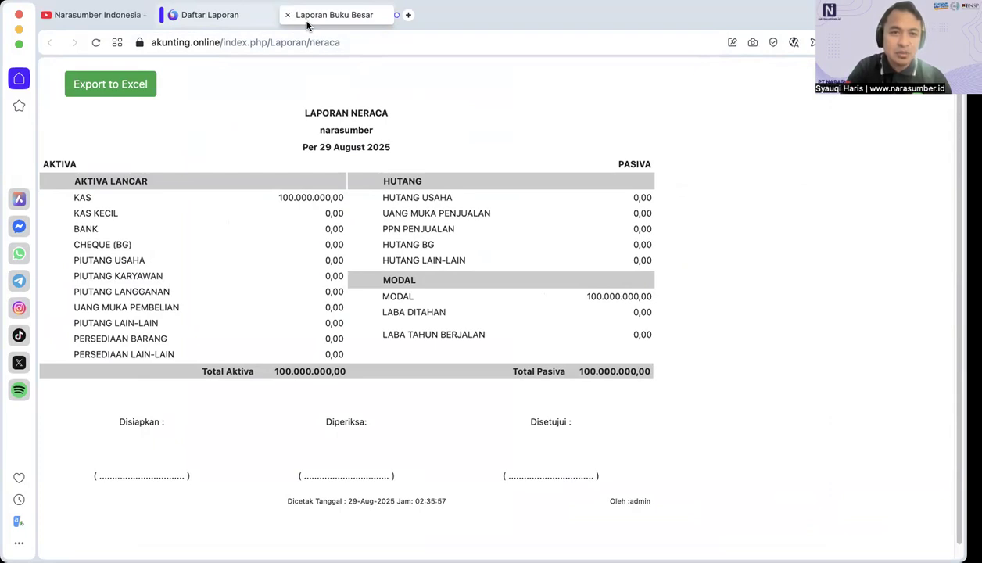
pyautogui.click(257, 17)
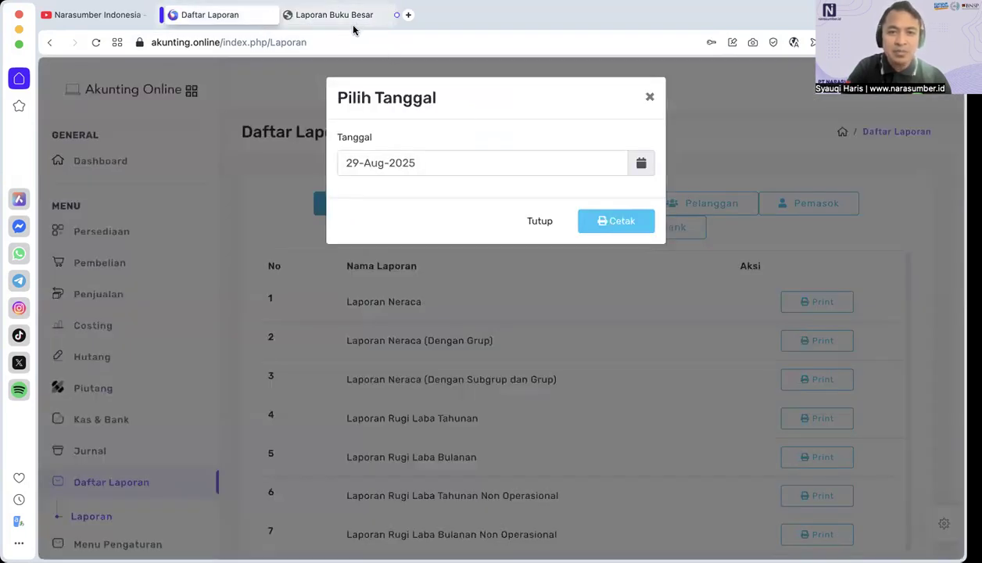
pyautogui.click(328, 15)
pyautogui.click(284, 15)
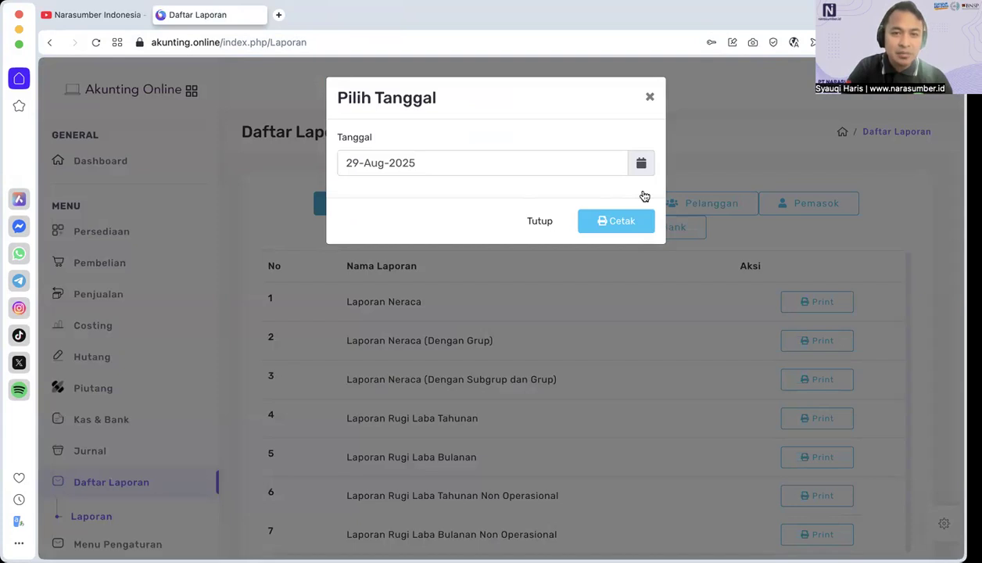
pyautogui.click(526, 222)
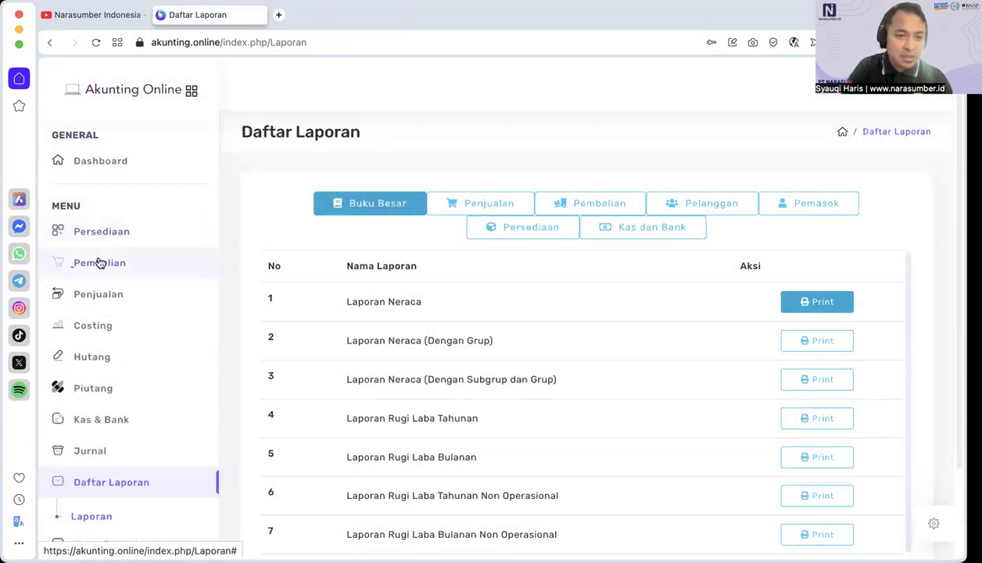
# Step: Start a new item in the Daftar Persediaan Barang and assign it to department 01 | BARANG
pyautogui.click(101, 233)
pyautogui.click(115, 266)
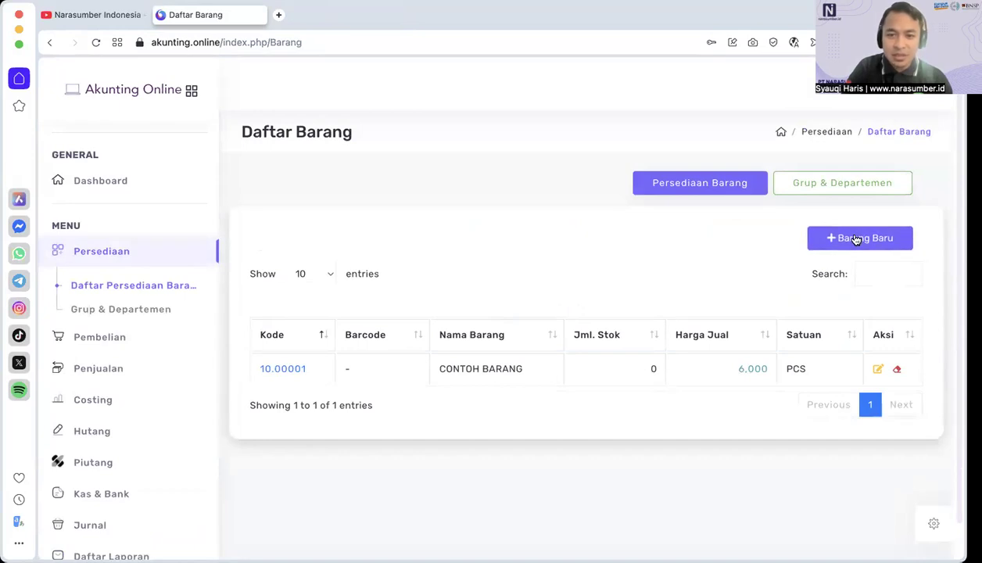
pyautogui.click(848, 246)
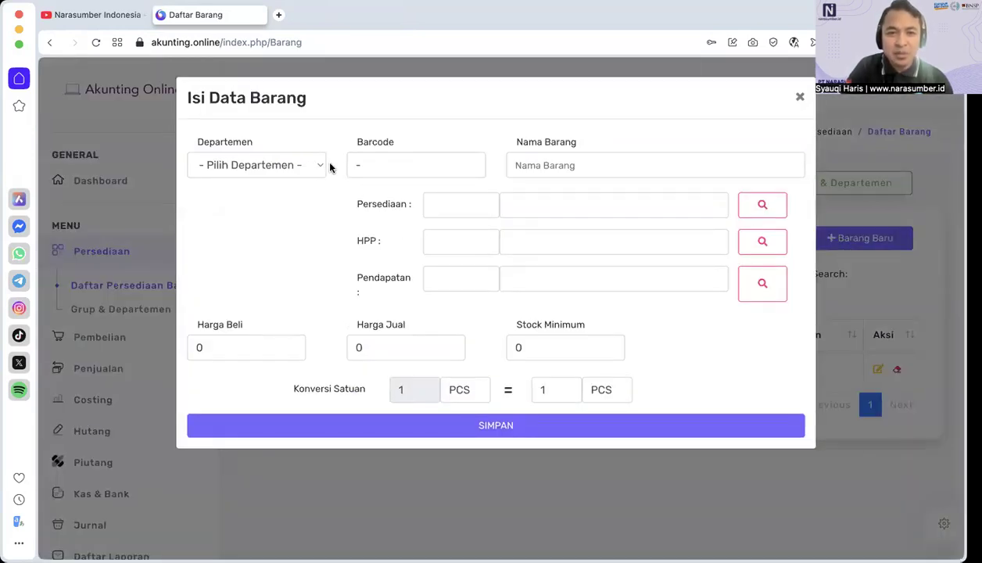
pyautogui.click(295, 166)
pyautogui.click(259, 184)
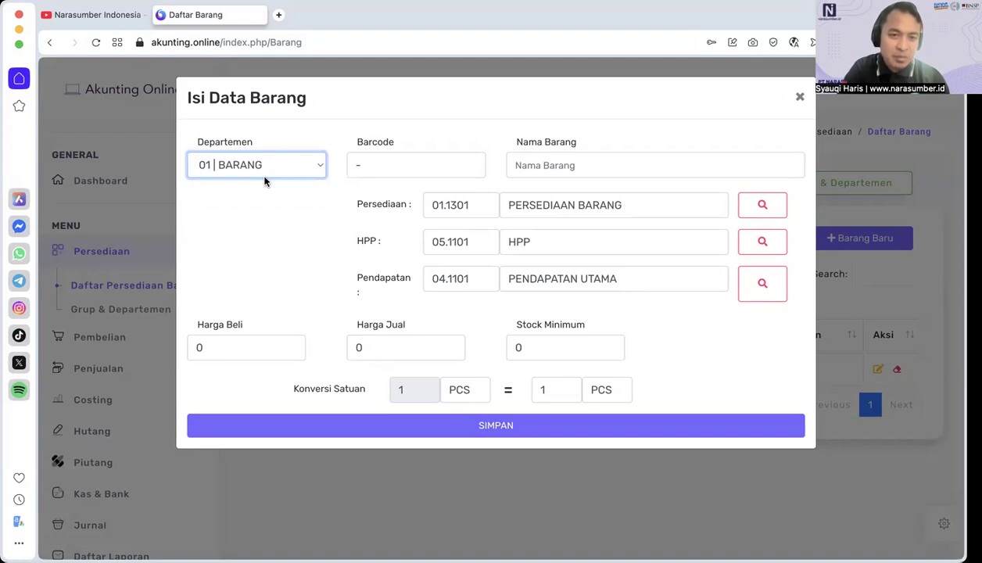
pyautogui.click(268, 173)
pyautogui.click(261, 169)
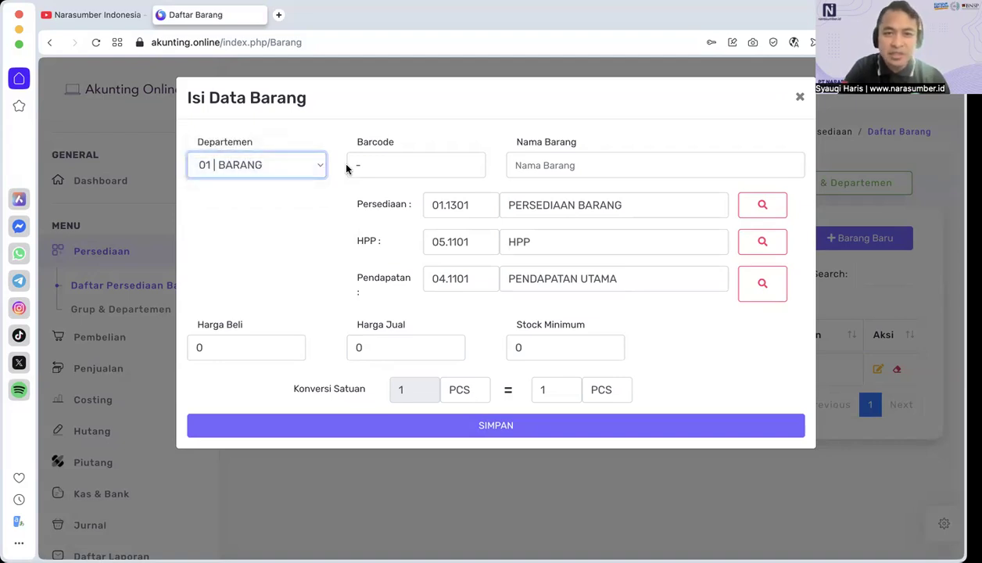
# Step: Name the new item Beras Koperasi, keeping "-" as its barcode
pyautogui.click(421, 170)
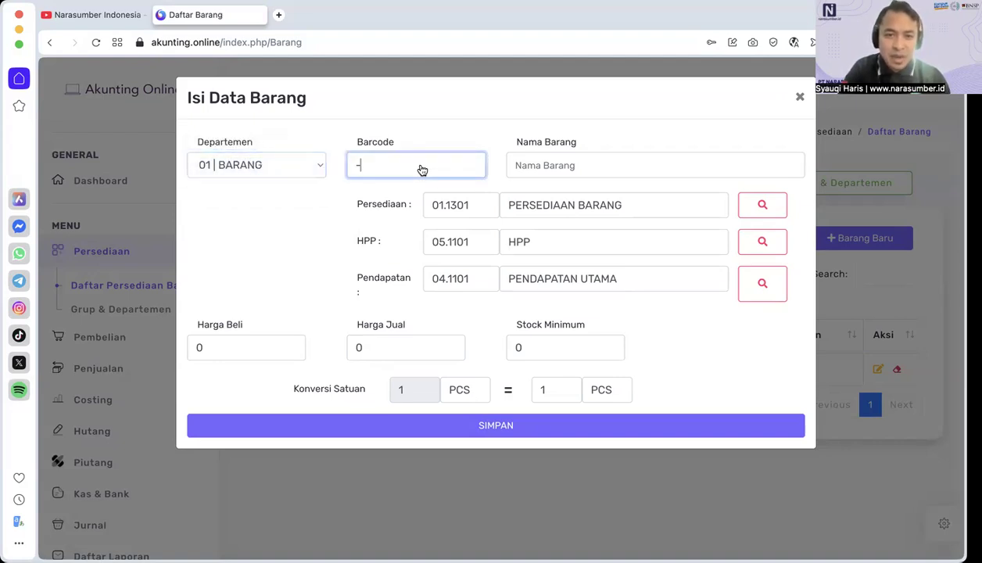
pyautogui.click(526, 169)
pyautogui.click(526, 169)
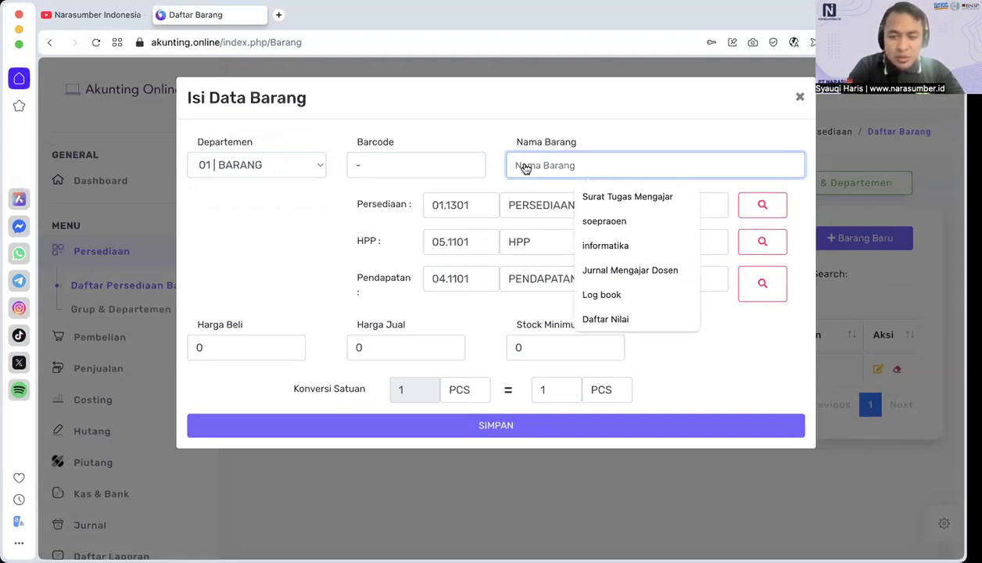
pyautogui.write('Beras Koperasi')
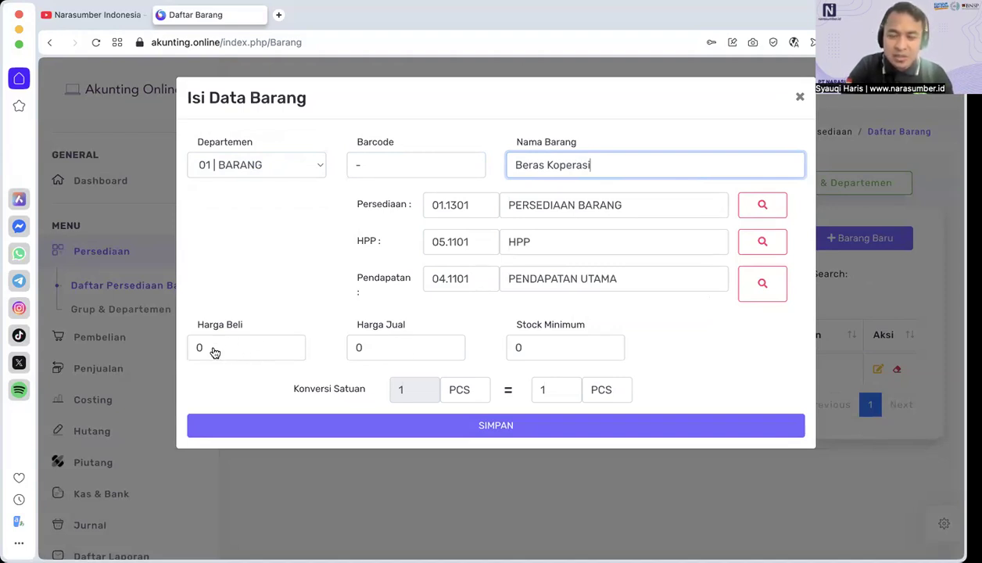
# Step: Set the item's Harga Jual to 15,000
pyautogui.click(384, 356)
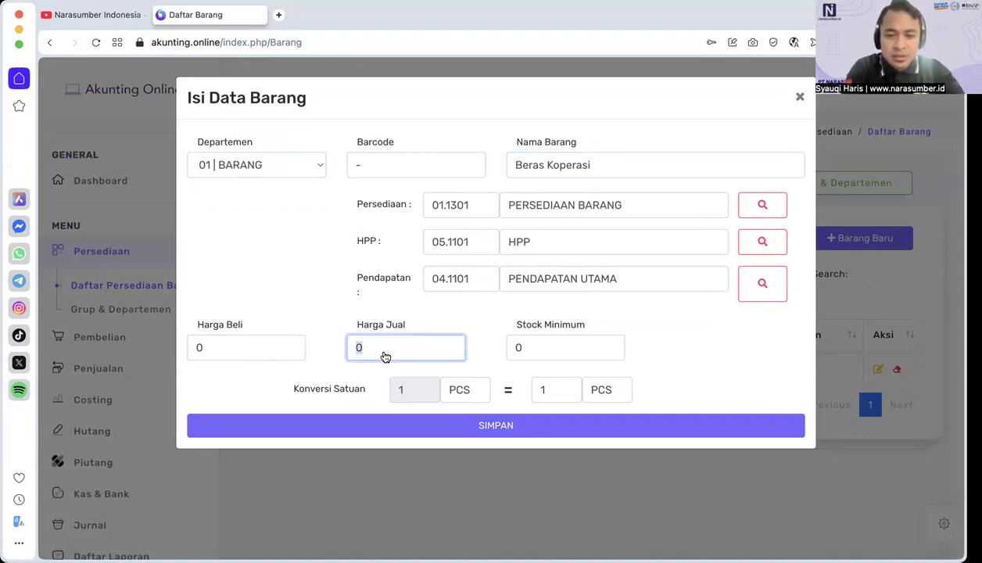
pyautogui.write('150000')
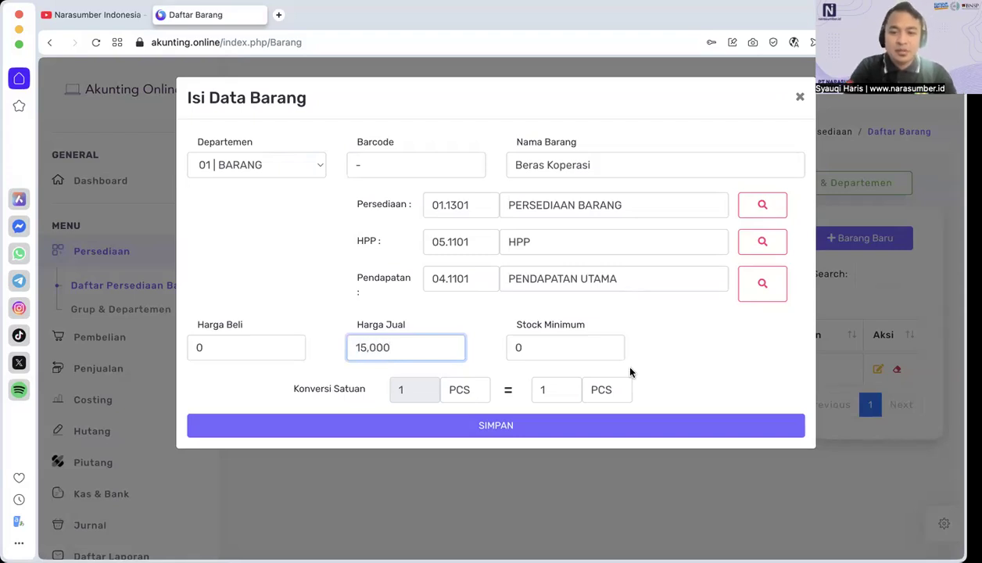
pyautogui.click(668, 346)
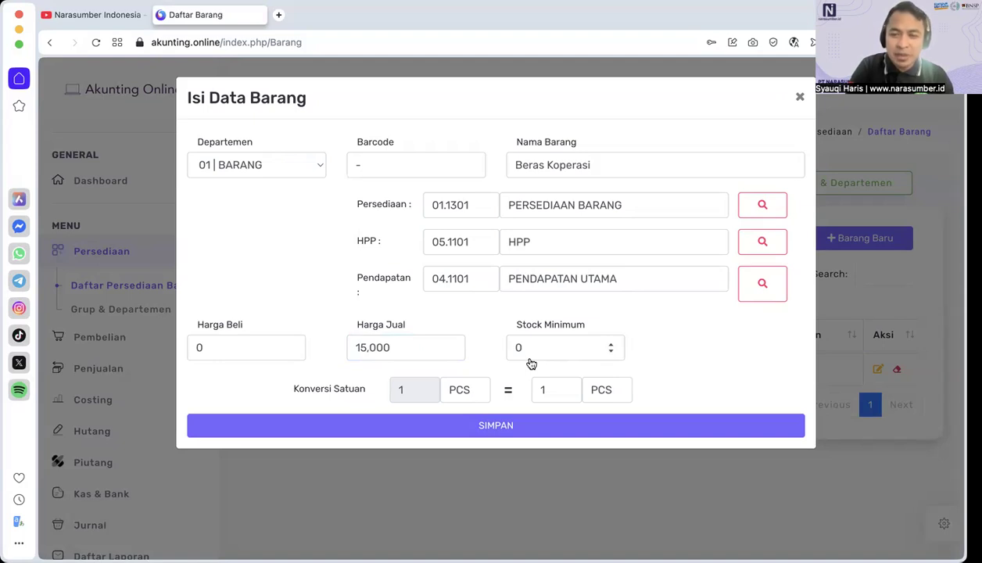
# Step: Replace the first unit of the item's Konversi Satuan with KW
pyautogui.click(464, 396)
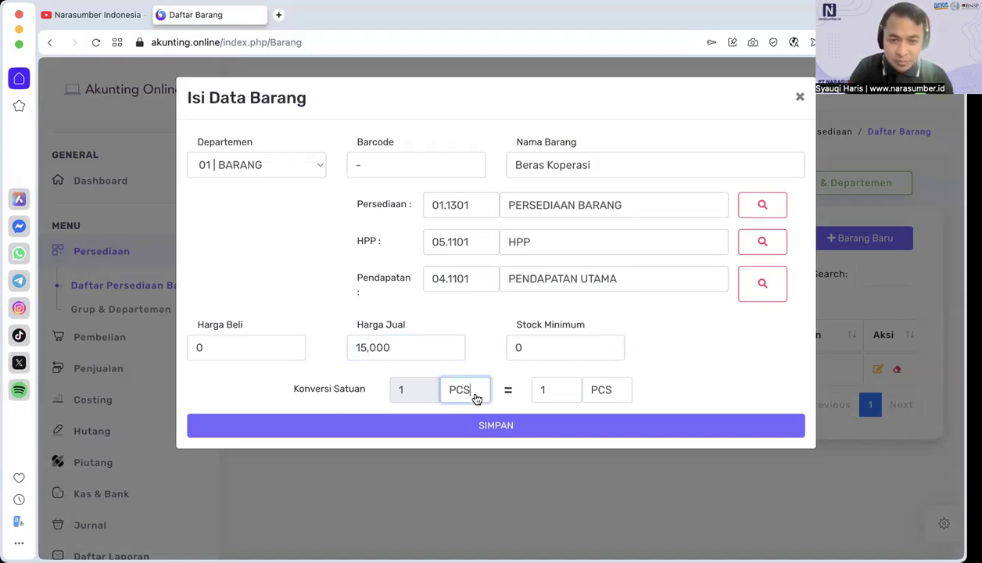
pyautogui.moveTo(470, 391); pyautogui.dragTo(429, 390)
pyautogui.write('kg')
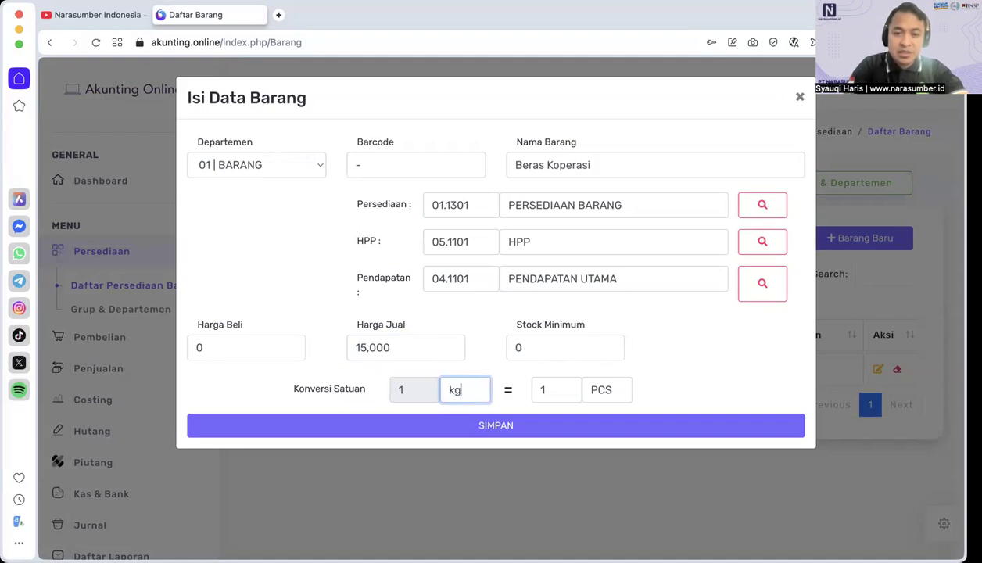
pyautogui.press('BackSpace')
pyautogui.press('BackSpace')
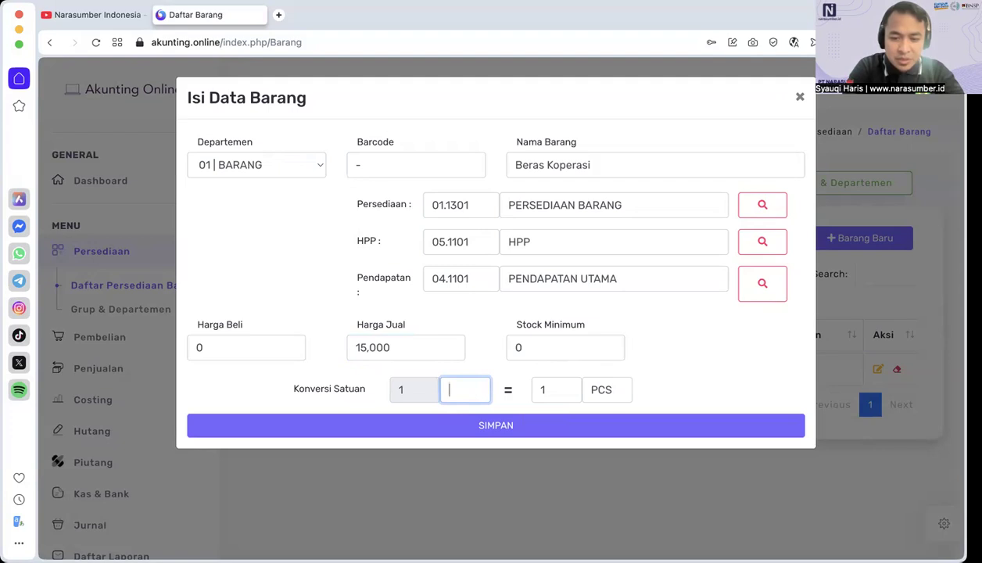
pyautogui.write('KW')
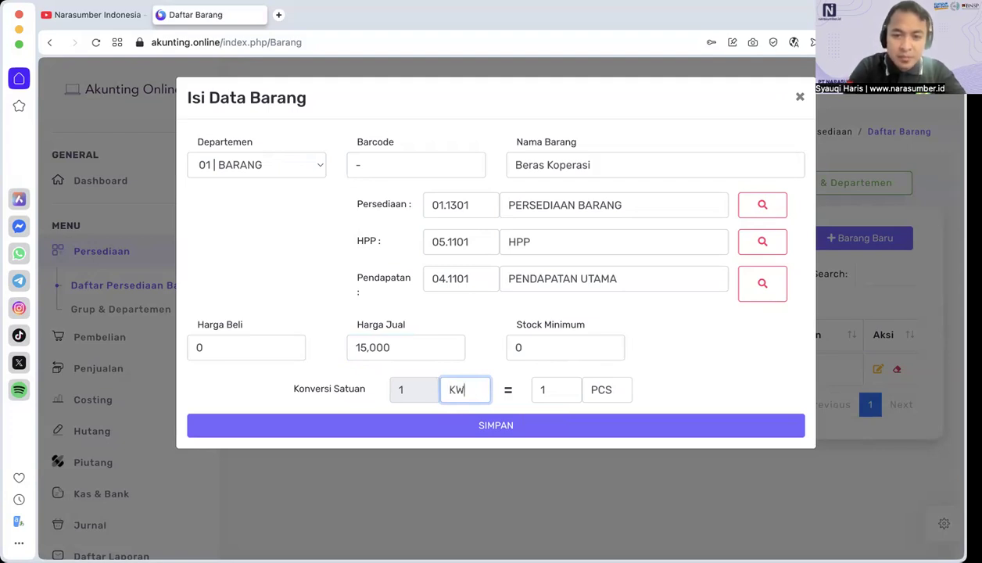
# Step: Make 1 KW equal 100 KG in the unit conversion and save the Beras Koperasi item
pyautogui.click(556, 396)
pyautogui.write('00')
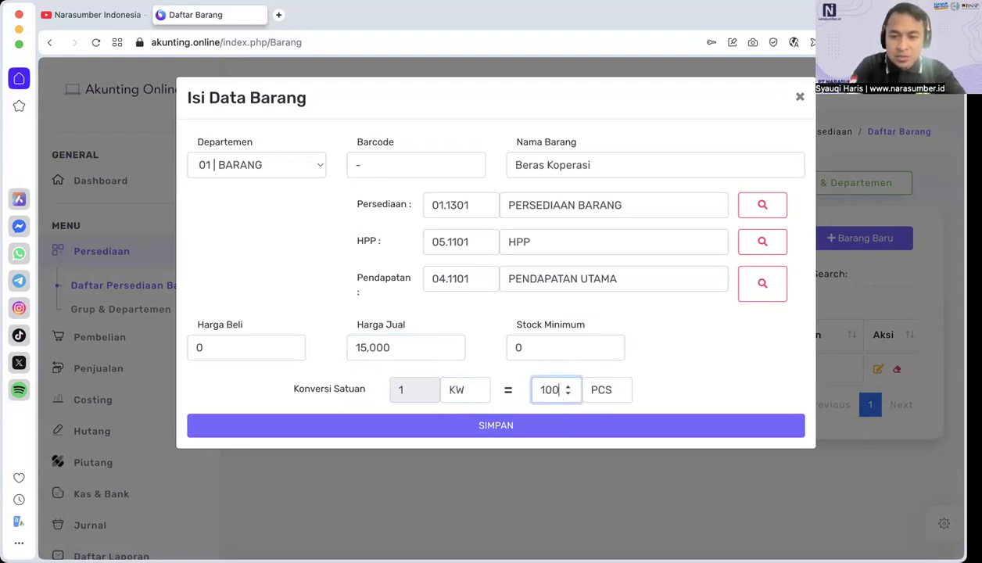
pyautogui.click(615, 395)
pyautogui.doubleClick(615, 395)
pyautogui.write('kg')
pyautogui.click(641, 415)
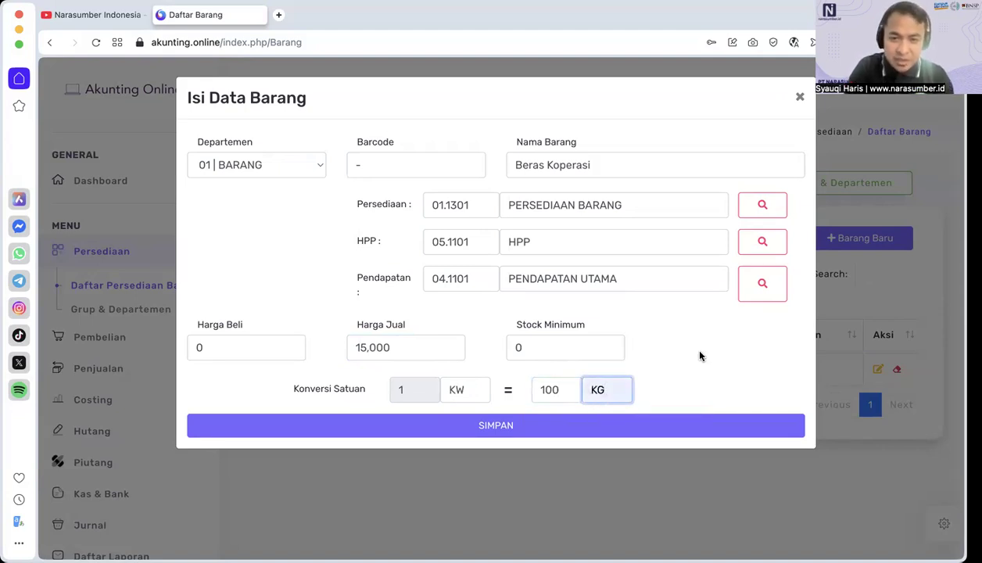
pyautogui.click(697, 436)
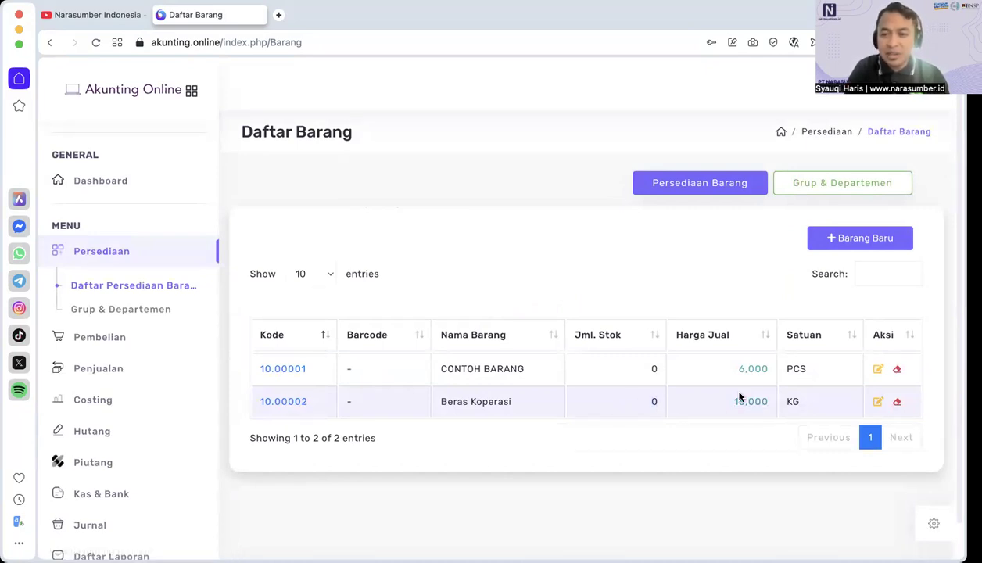
# Step: Open the saved Beras Koperasi item for editing to review its data, and close it without changes
pyautogui.click(877, 403)
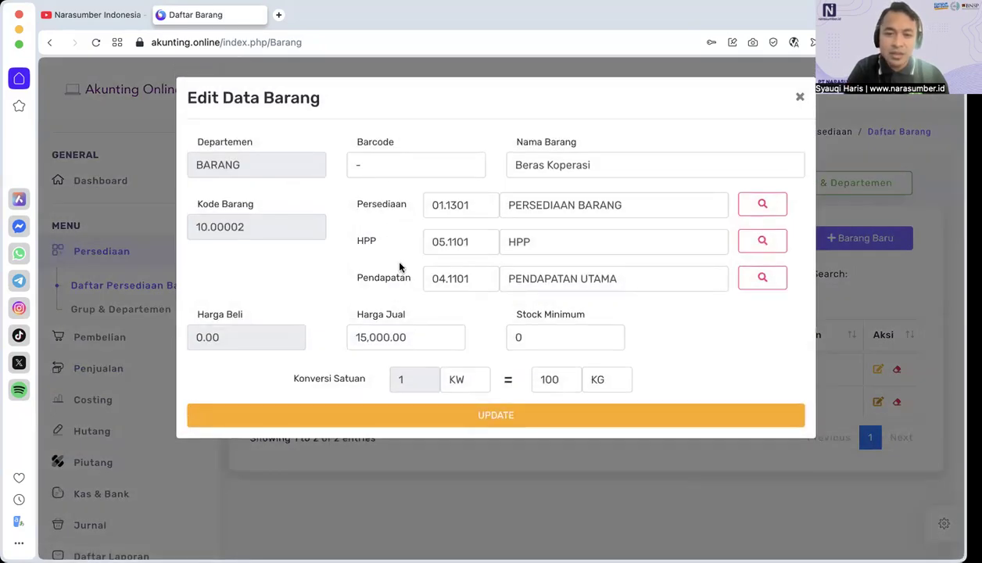
pyautogui.click(798, 100)
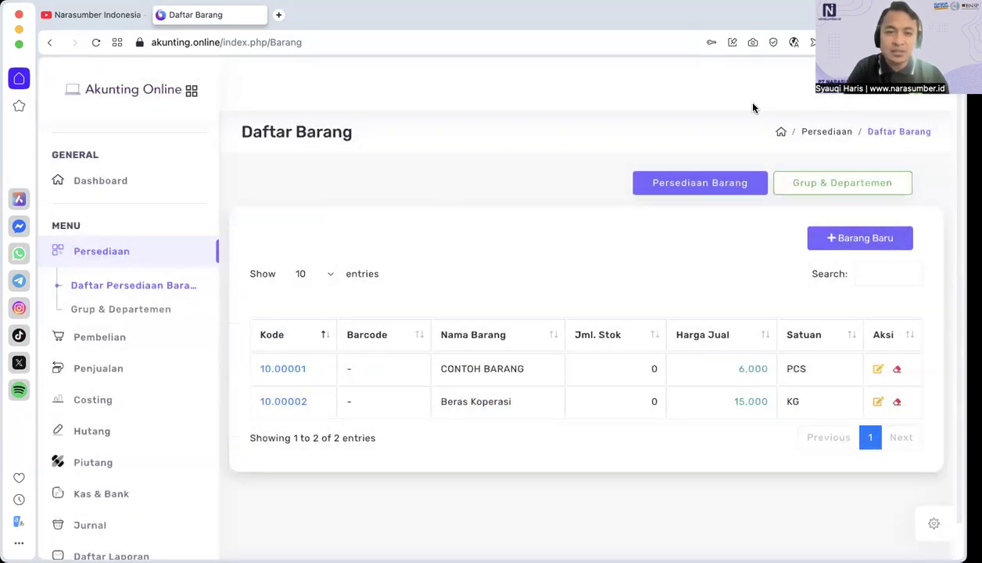
# Step: View the Transaksi Pembelian page and open the Daftar Pemasok supplier list
pyautogui.click(105, 338)
pyautogui.click(121, 318)
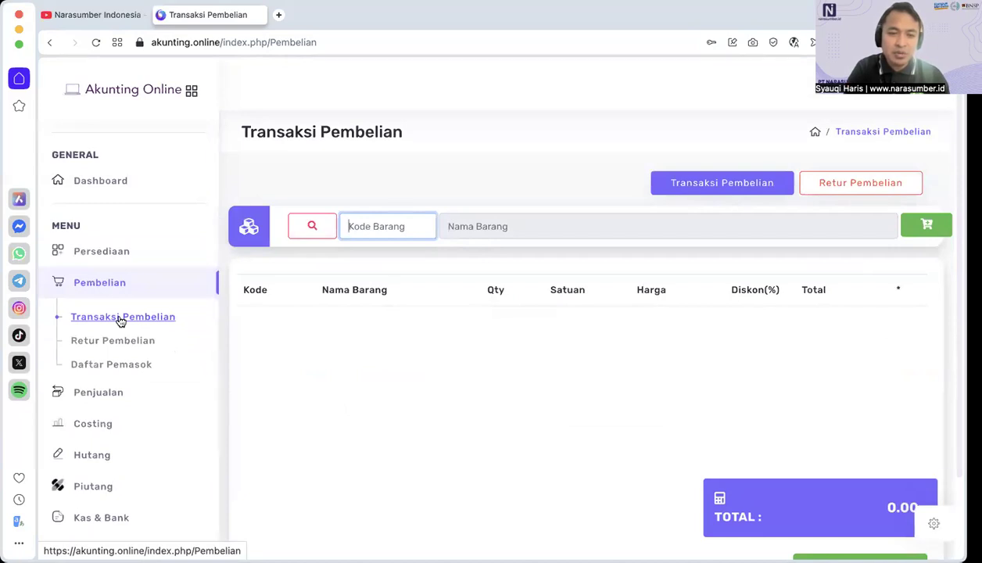
pyautogui.click(120, 364)
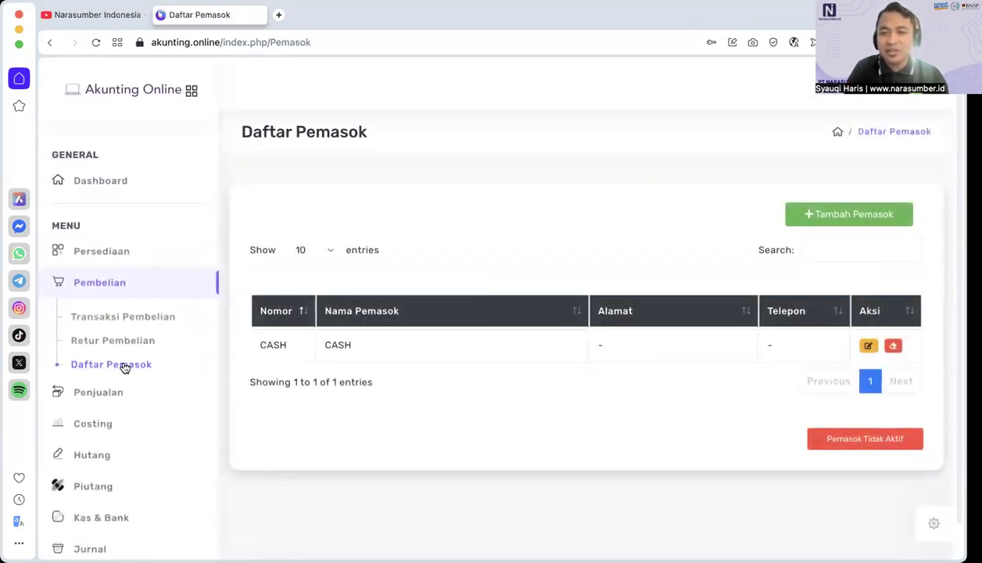
# Step: Start a new supplier record, assign it account 02.1101 HUTANG USAHA, and close the form
pyautogui.click(832, 216)
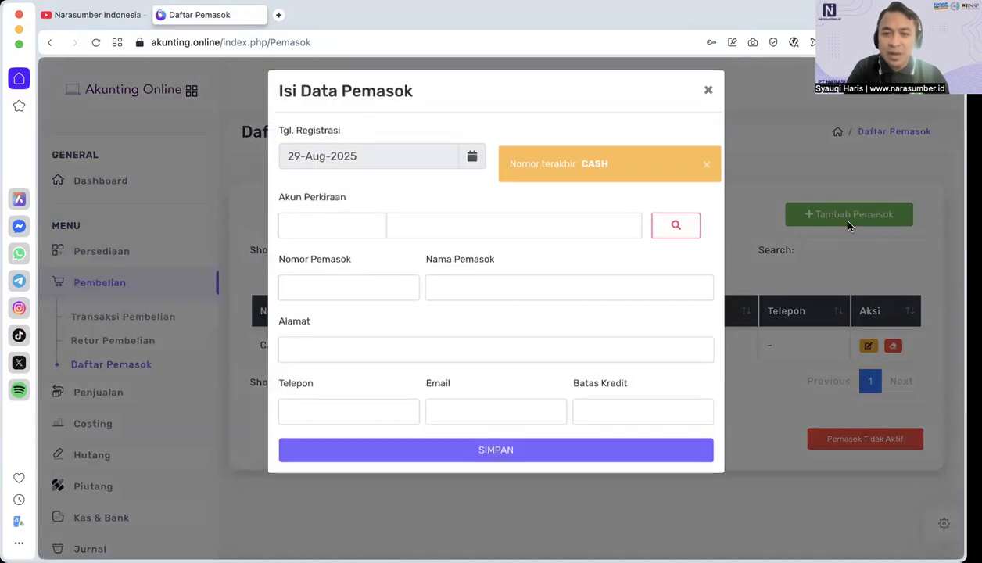
pyautogui.click(676, 233)
pyautogui.scroll(-5, 541, 336)
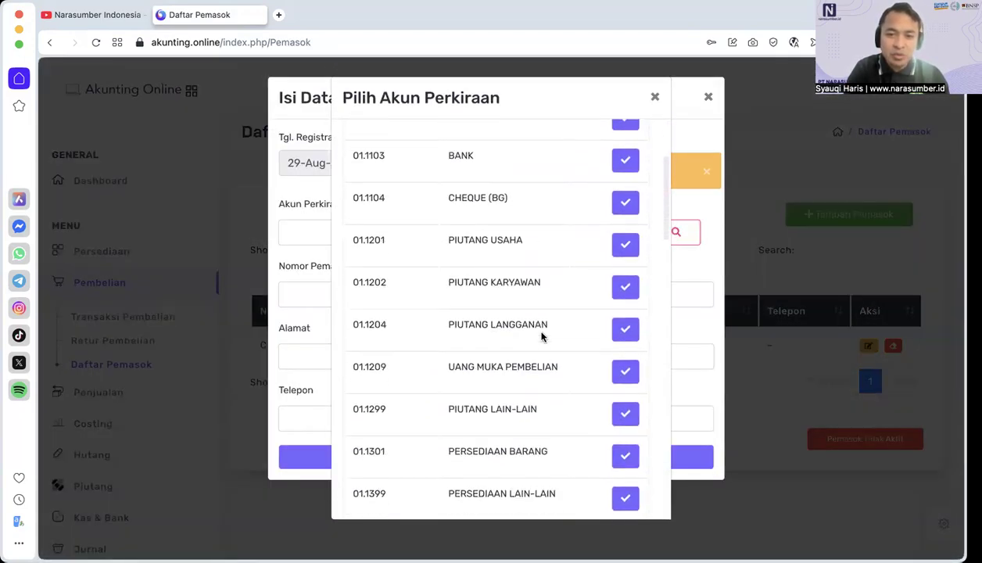
pyautogui.scroll(-1, 541, 337)
pyautogui.click(616, 361)
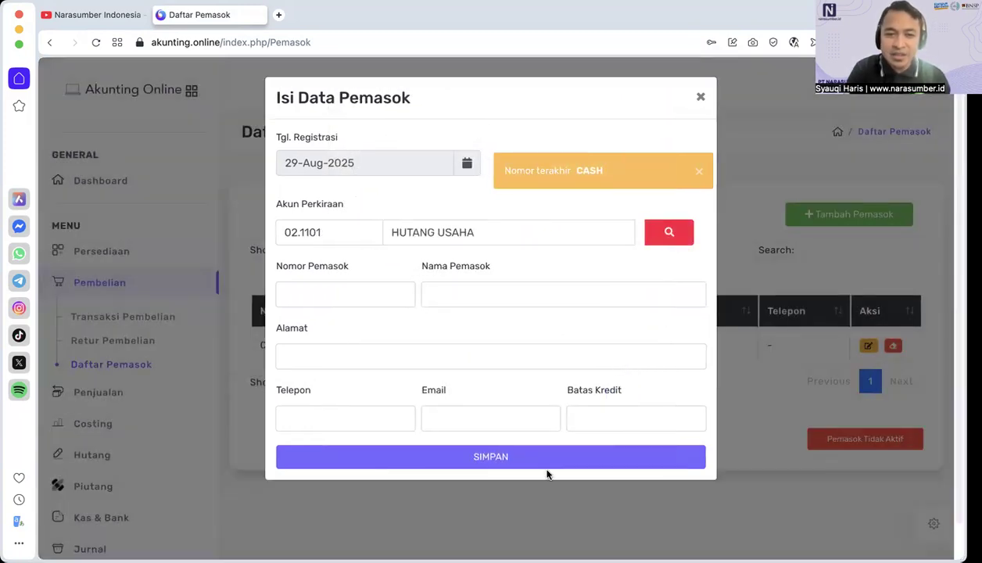
pyautogui.click(698, 96)
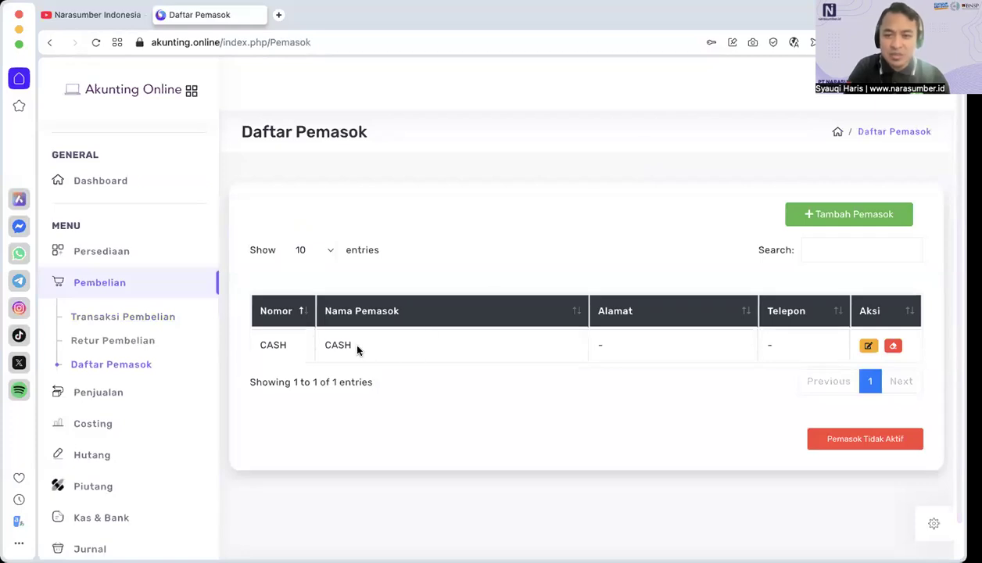
# Step: Reopen the new supplier form and enter number S001, name TOKO POJOK and address pojok
pyautogui.click(860, 219)
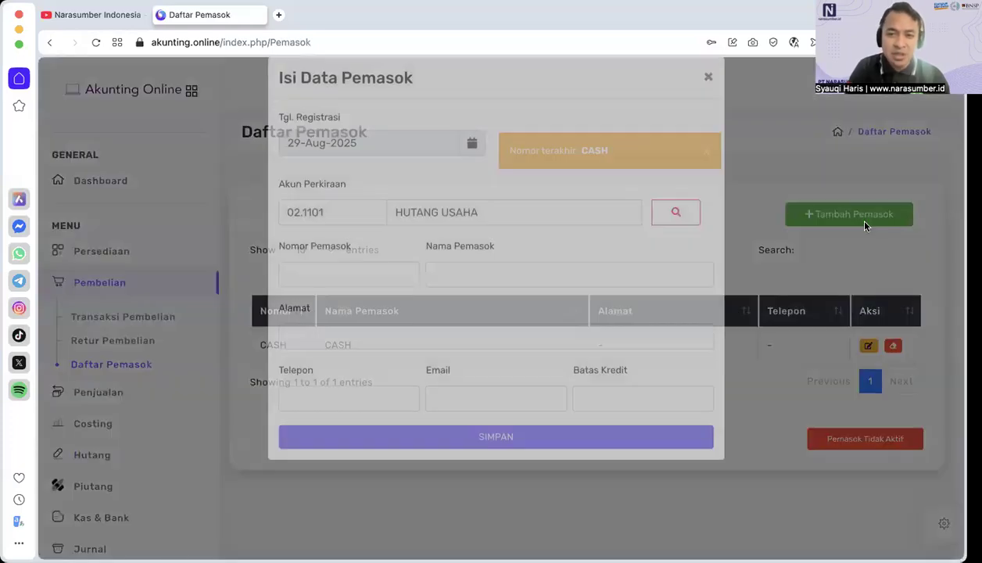
pyautogui.click(303, 294)
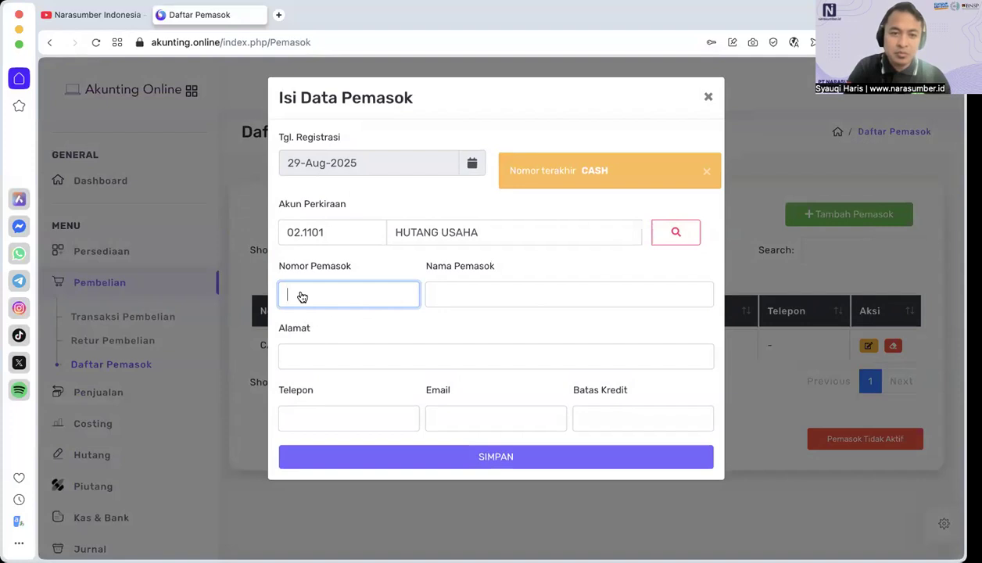
pyautogui.click(384, 321)
pyautogui.click(468, 306)
pyautogui.write('Toko')
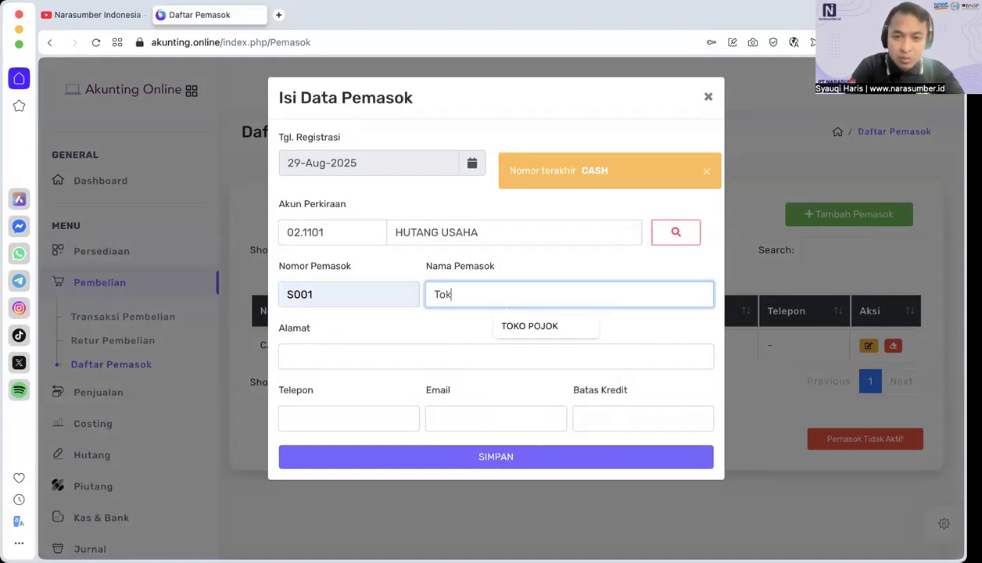
pyautogui.click(524, 328)
pyautogui.click(432, 361)
pyautogui.write('pojok')
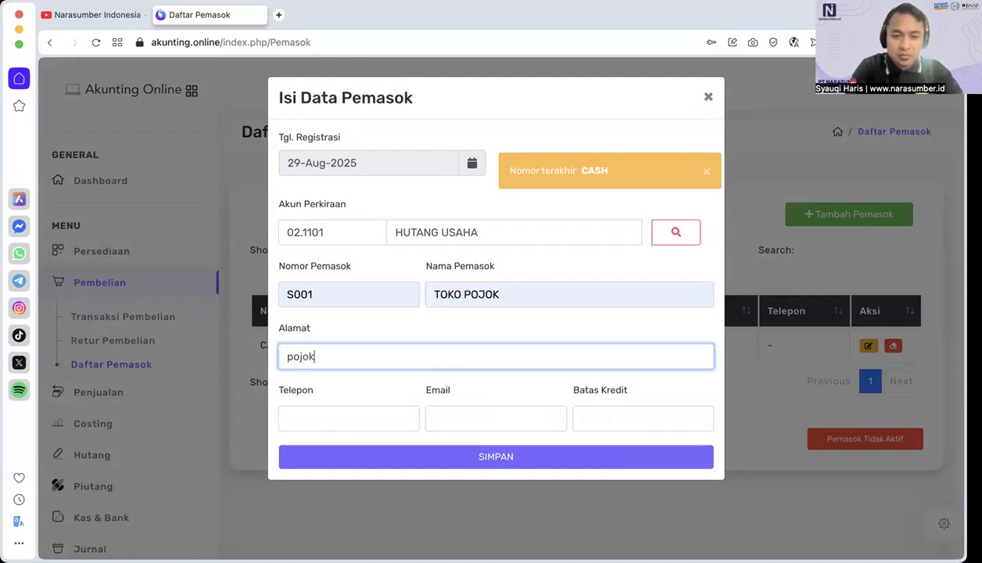
# Step: Fill in the supplier's e-mail from the autofill suggestion, replace the Telepon entry with the phone number, and save the supplier
pyautogui.click(371, 429)
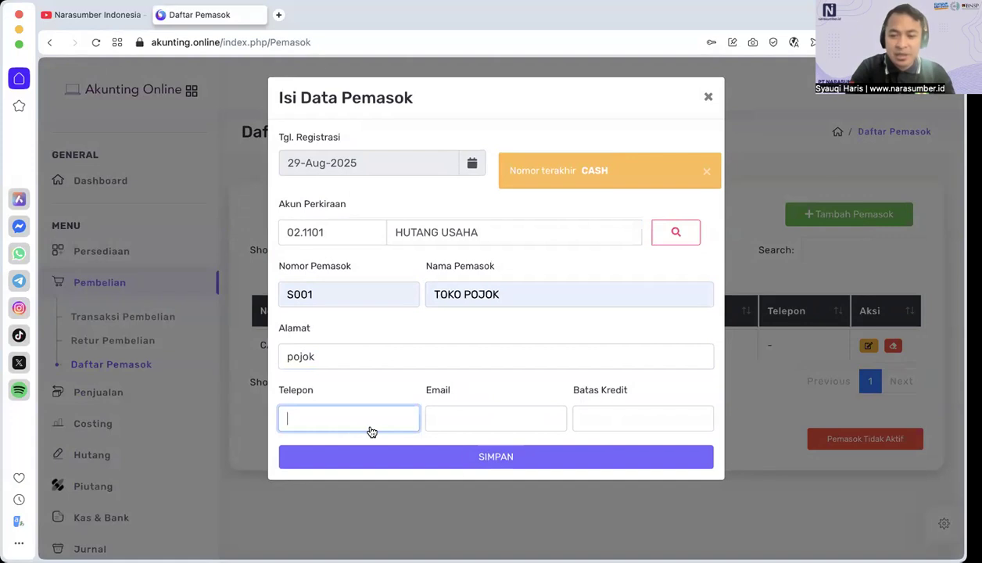
pyautogui.click(387, 424)
pyautogui.click(395, 449)
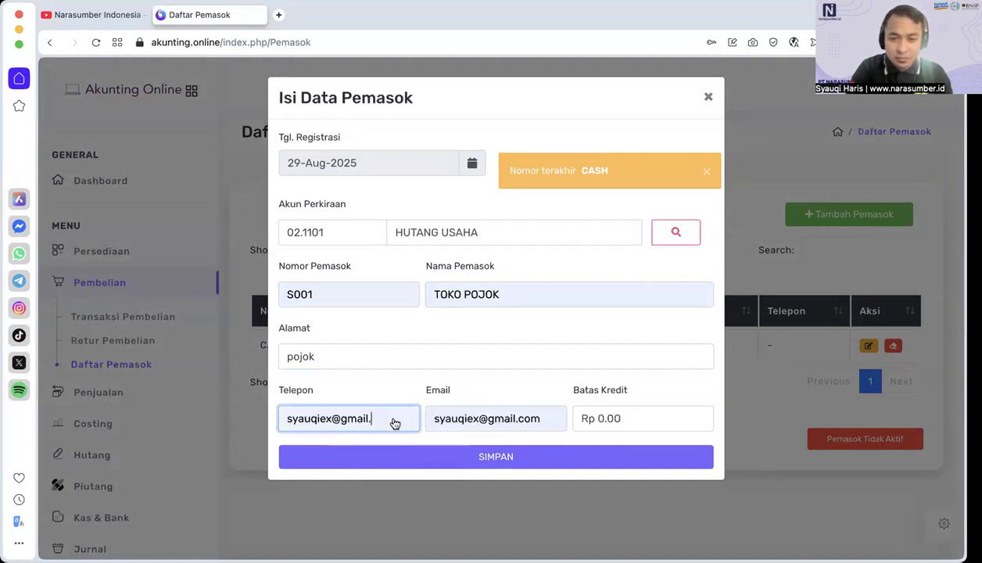
pyautogui.moveTo(395, 423); pyautogui.dragTo(273, 416)
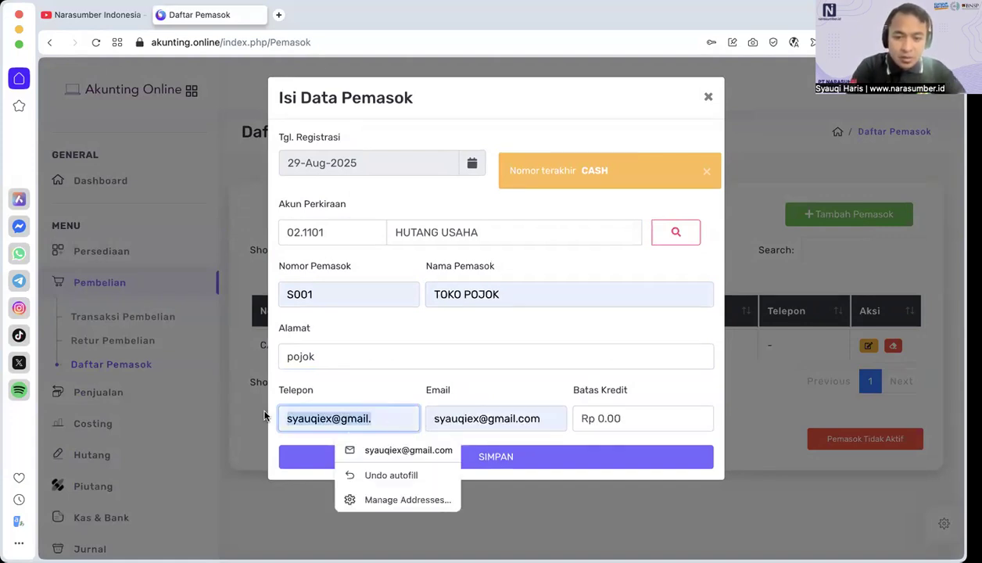
pyautogui.press('BackSpace')
pyautogui.write('081')
pyautogui.click(483, 457)
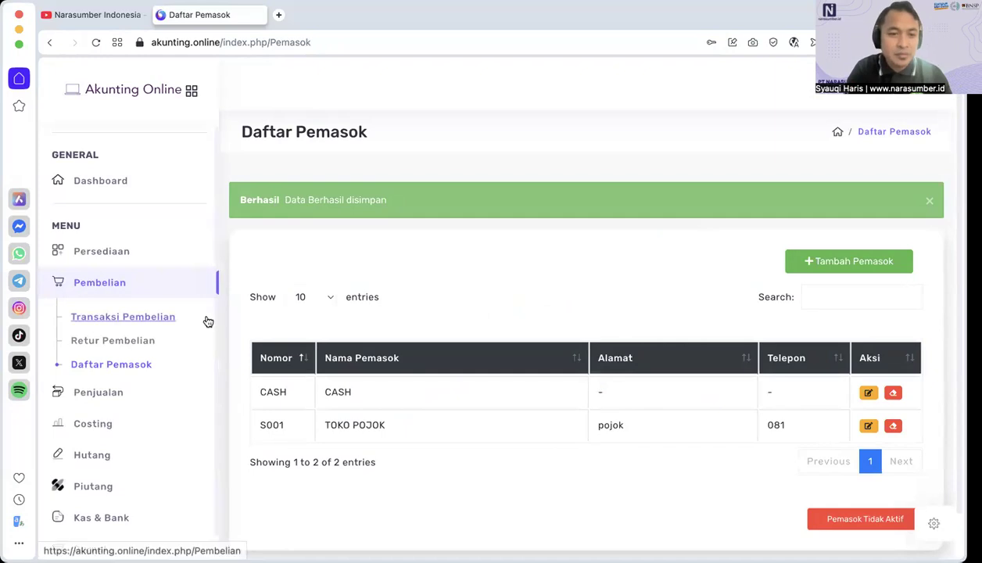
# Step: Open the Transaksi Pembelian page and add the item Beras Koperasi to the purchase
pyautogui.click(145, 317)
pyautogui.click(723, 188)
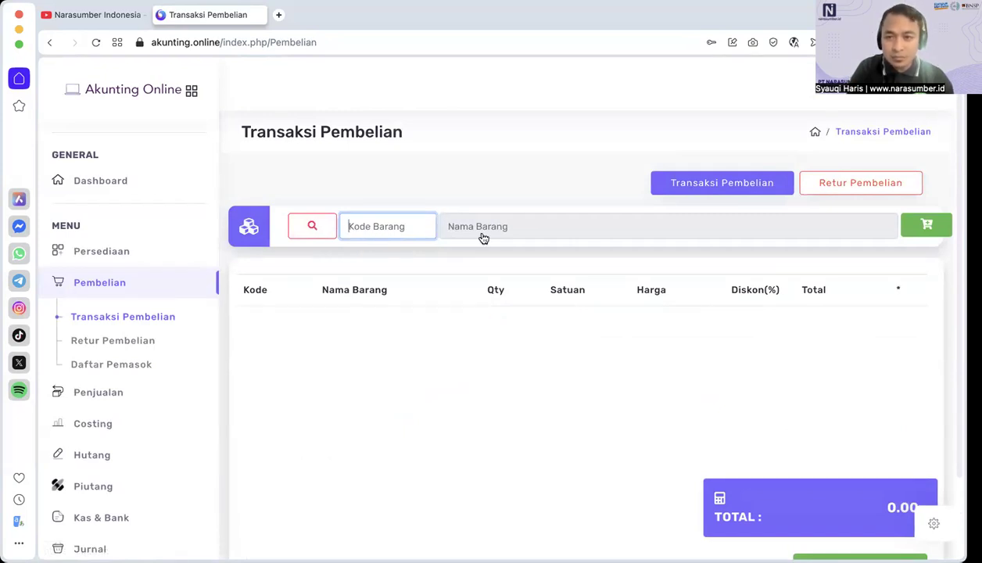
pyautogui.scroll(-2, 697, 348)
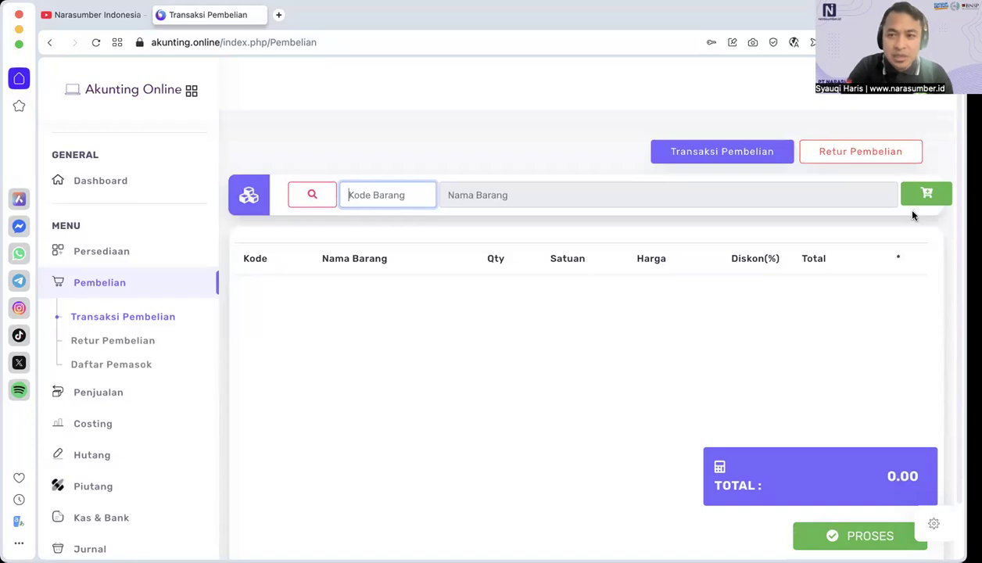
pyautogui.click(312, 195)
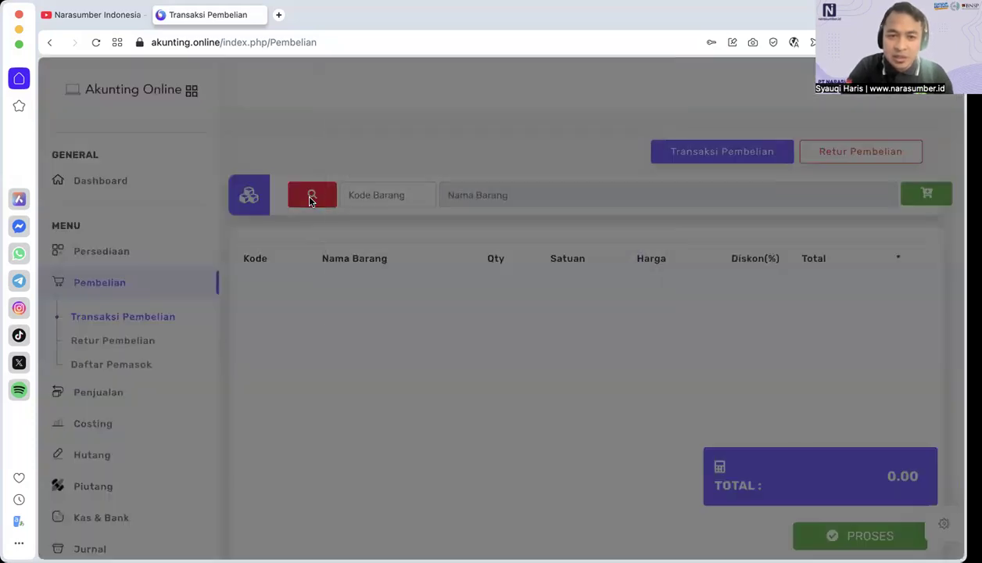
pyautogui.click(648, 98)
pyautogui.click(368, 196)
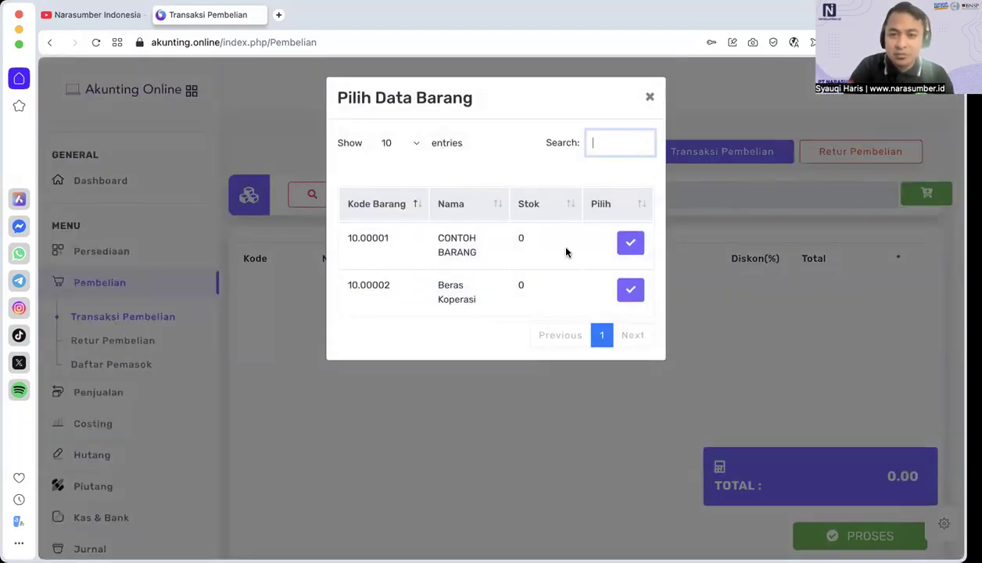
pyautogui.click(631, 289)
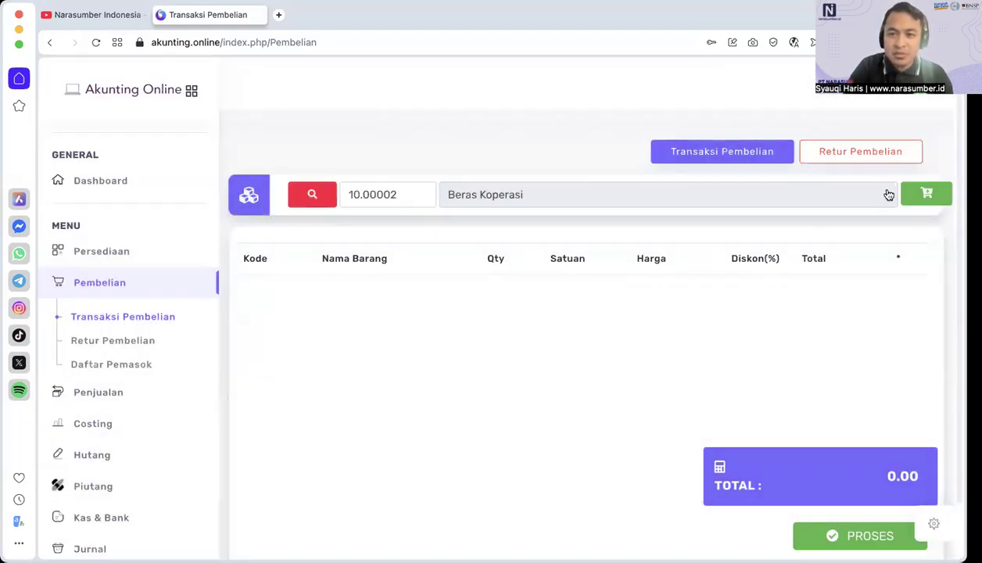
pyautogui.click(928, 197)
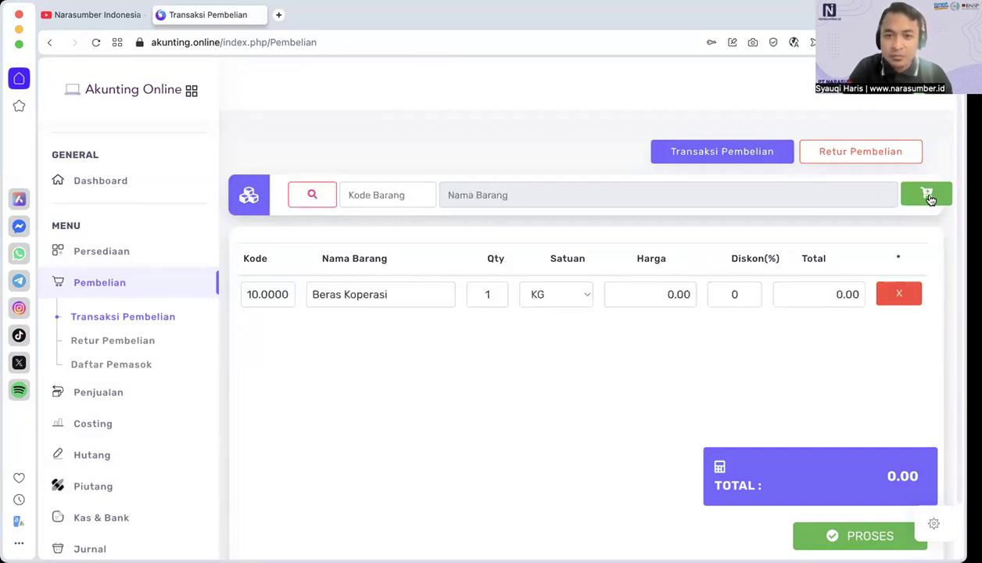
# Step: Set the Beras Koperasi line to a quantity of 1,000 KG and a price of 13,000
pyautogui.doubleClick(491, 295)
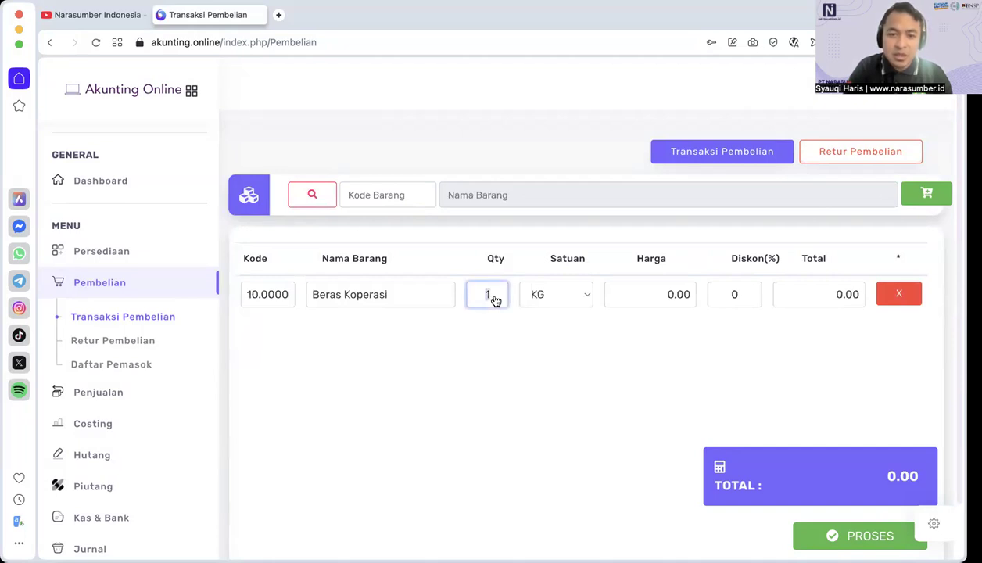
pyautogui.click(505, 375)
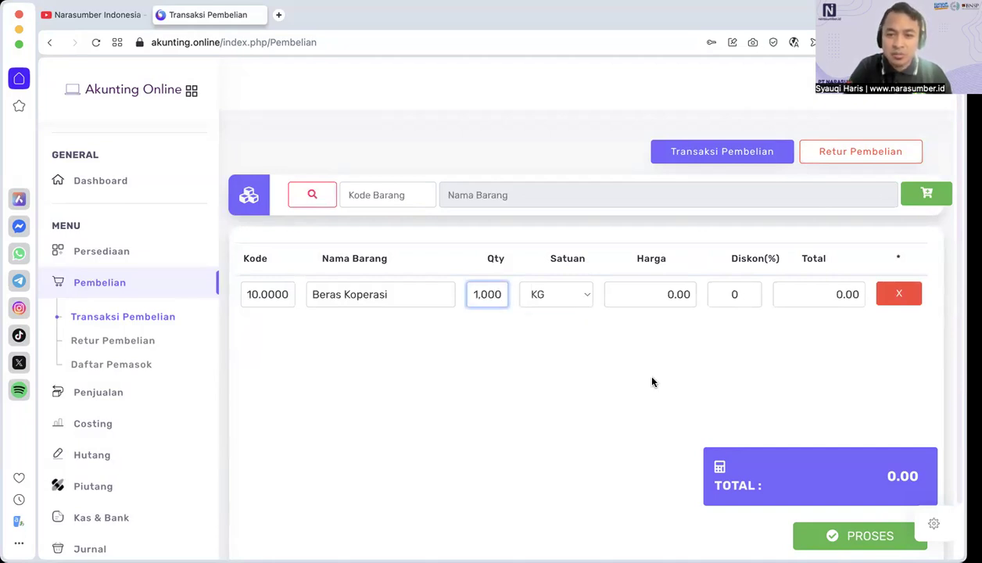
pyautogui.doubleClick(661, 308)
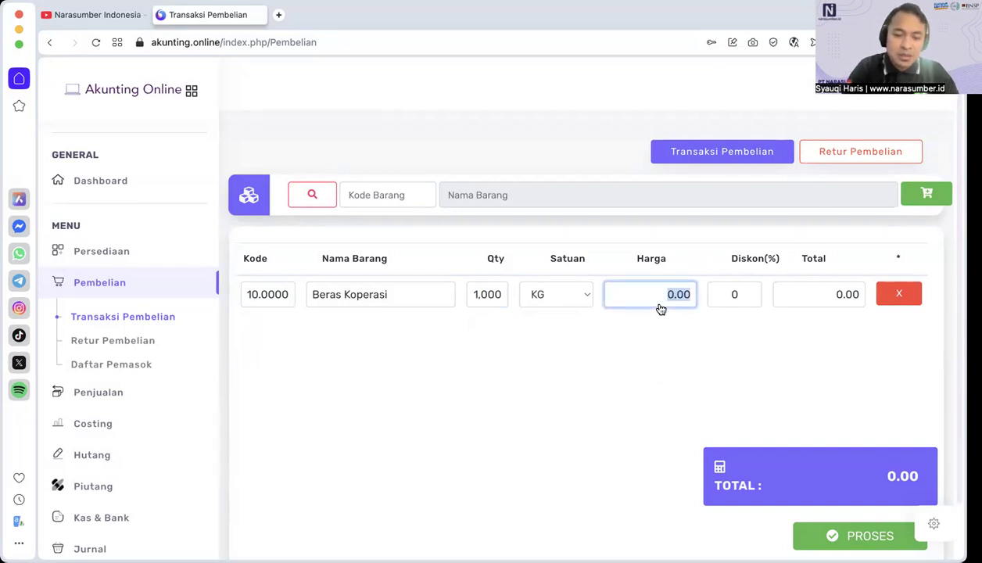
pyautogui.write('13,00')
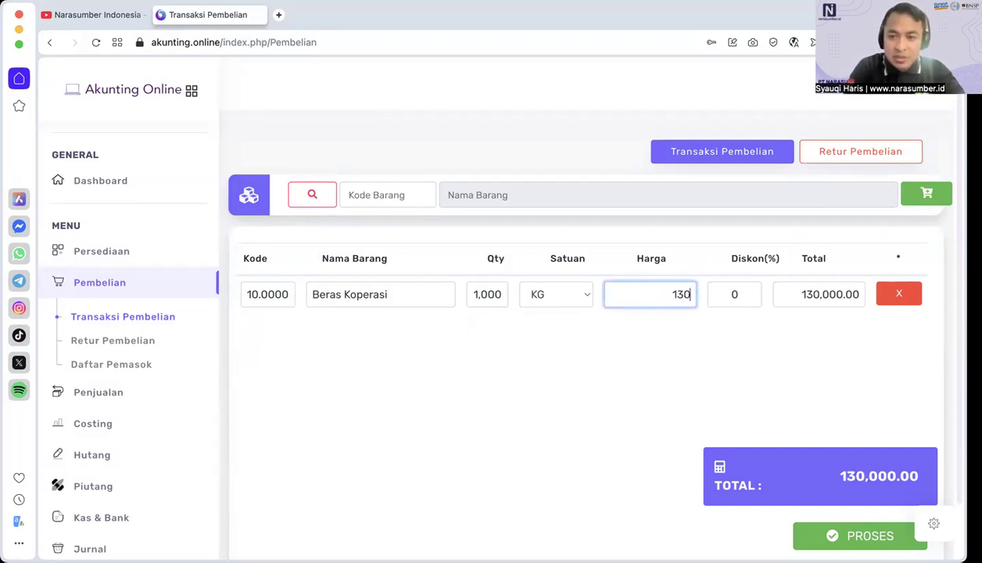
pyautogui.write('0')
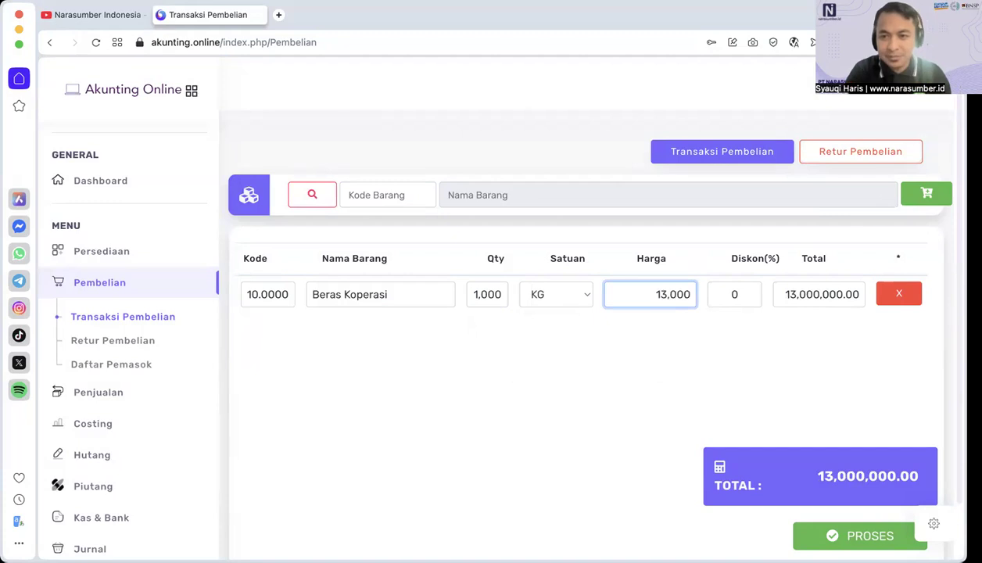
pyautogui.press('Tab')
pyautogui.press('Tab')
pyautogui.press('Tab')
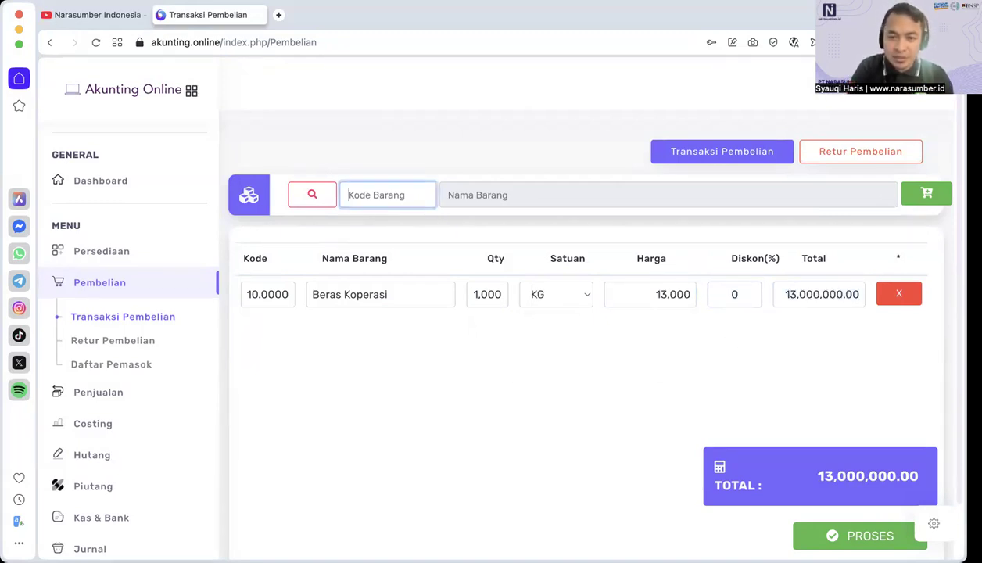
pyautogui.press('Return')
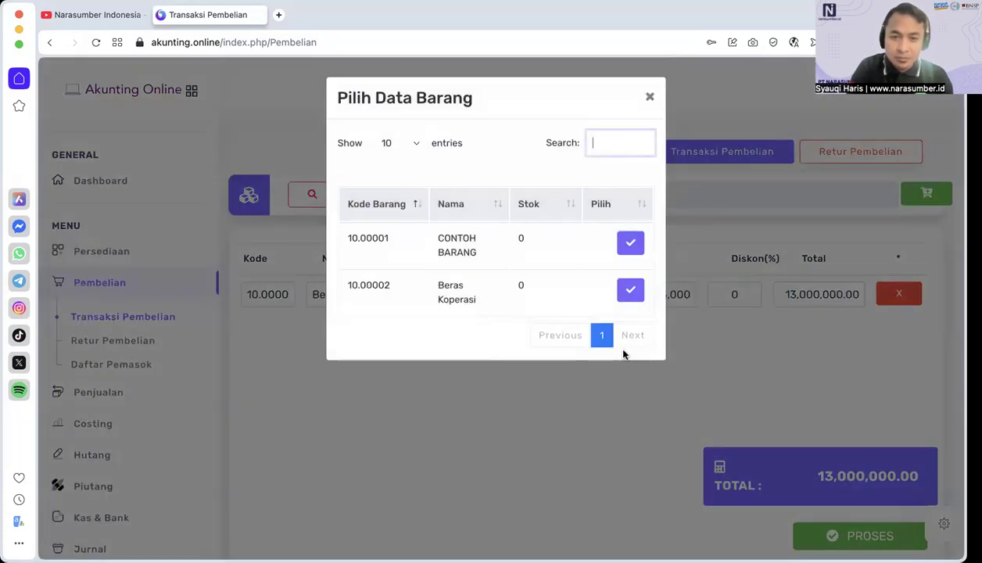
pyautogui.click(650, 99)
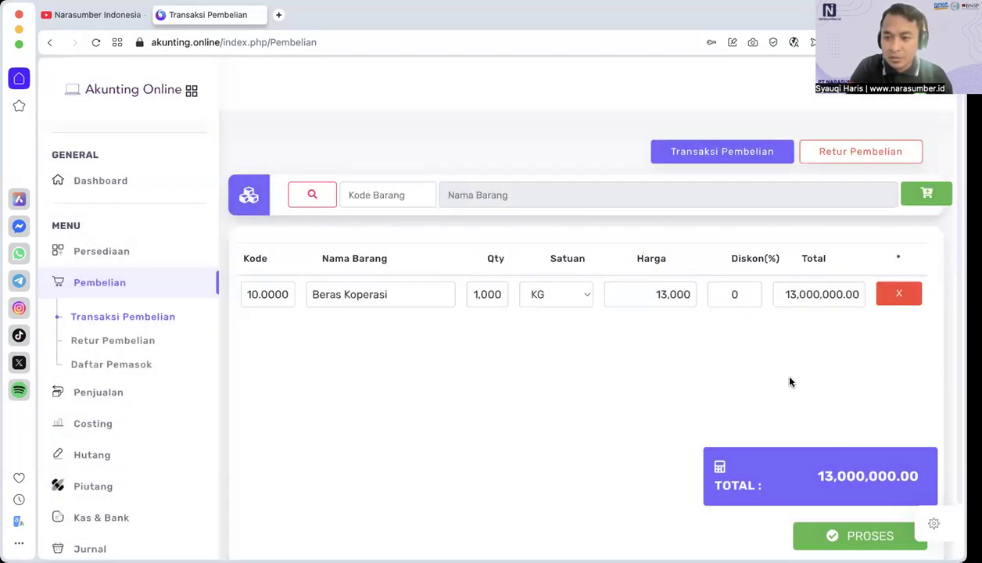
# Step: Process the purchase with supplier S001 TOKO POJOK and set Tanggal Jatuh Tempo to 29-Sep-2025
pyautogui.click(833, 537)
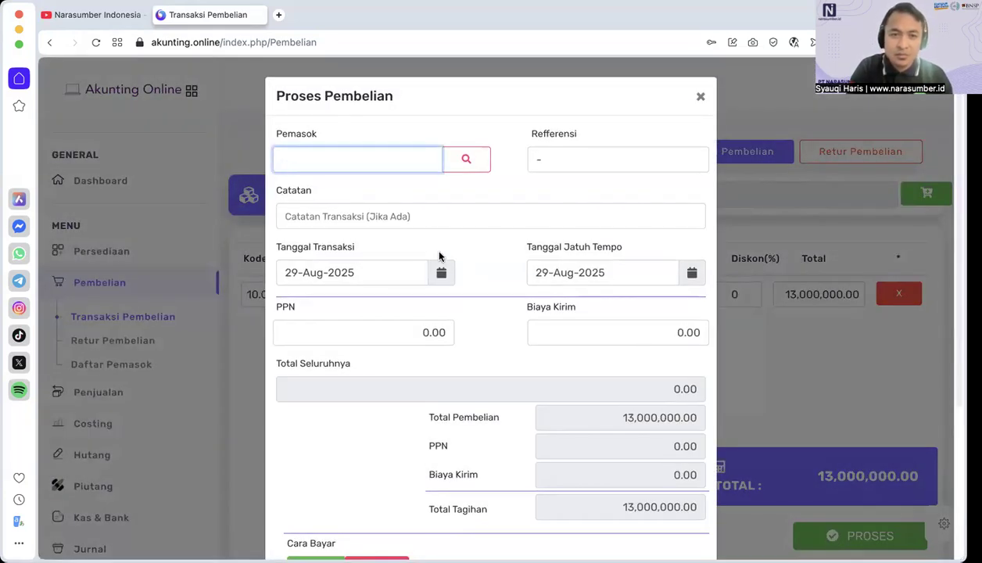
pyautogui.click(467, 162)
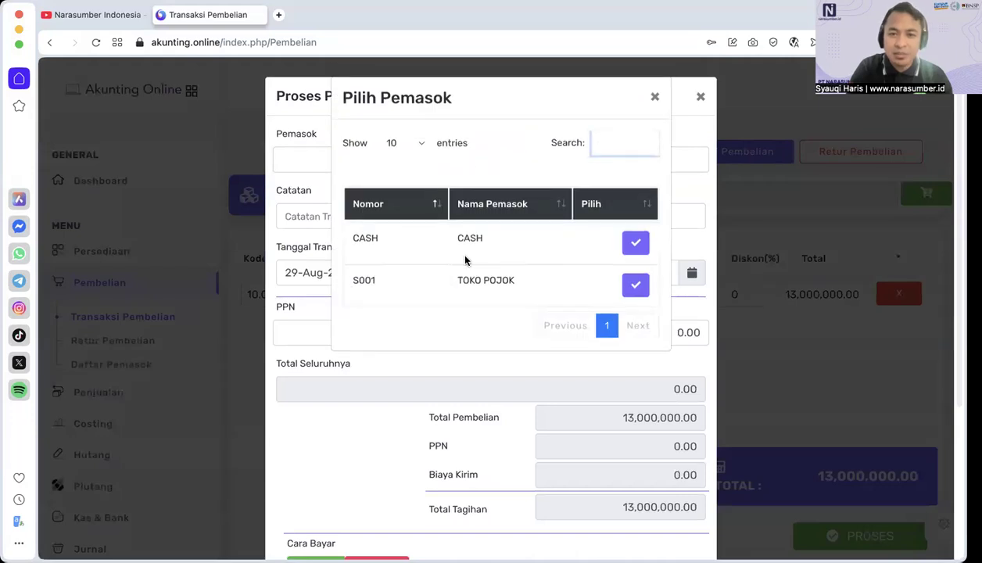
pyautogui.click(636, 286)
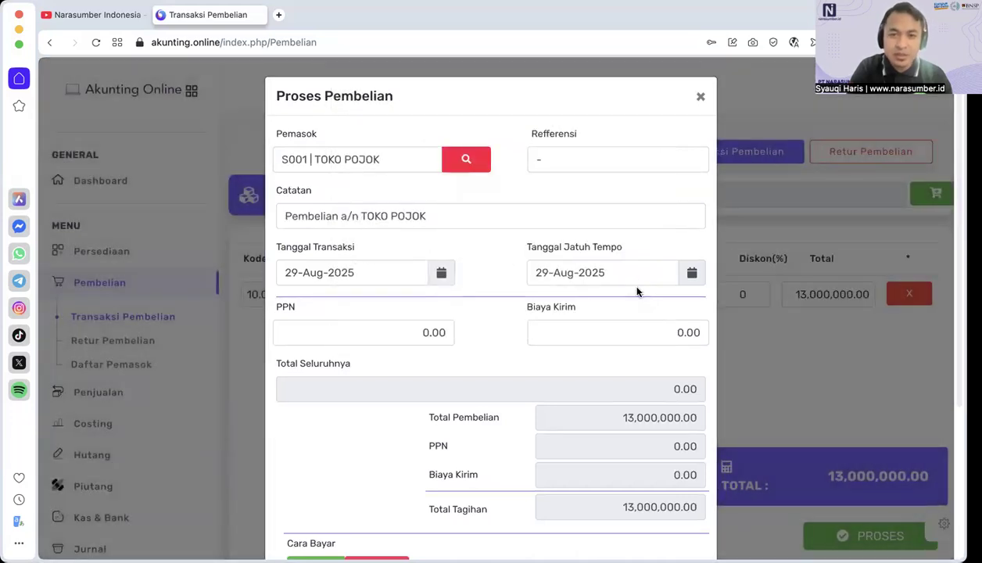
pyautogui.click(575, 274)
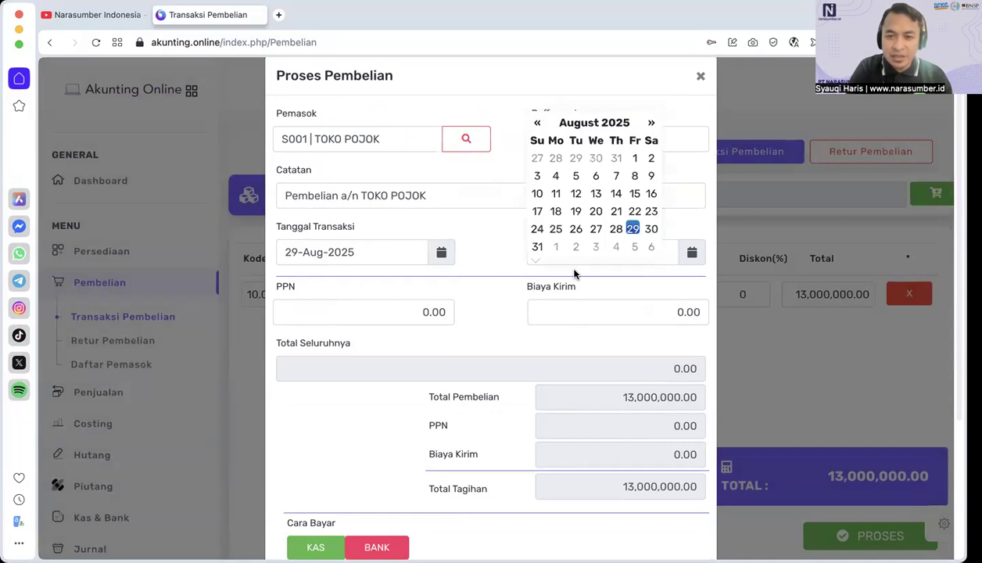
pyautogui.click(651, 122)
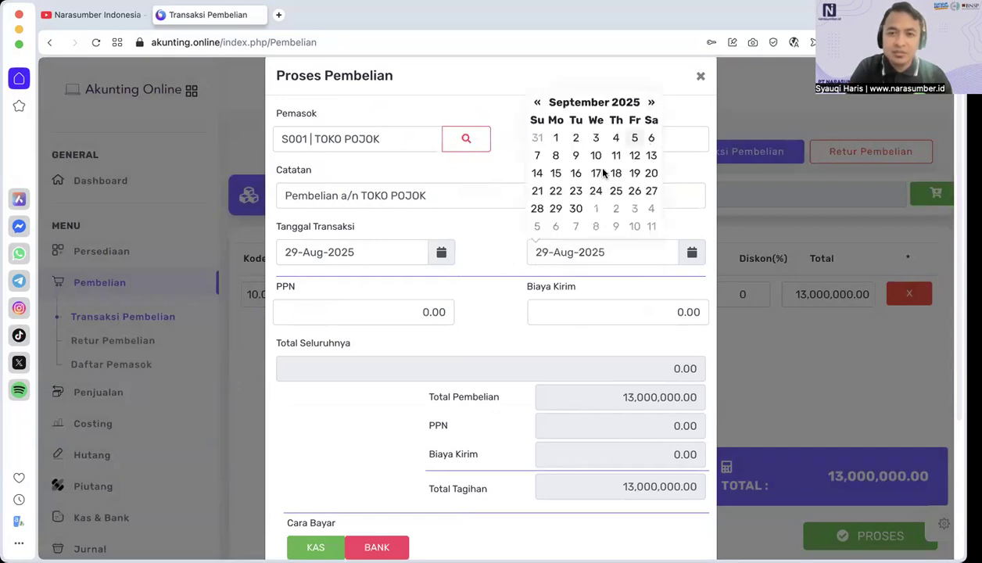
pyautogui.click(557, 209)
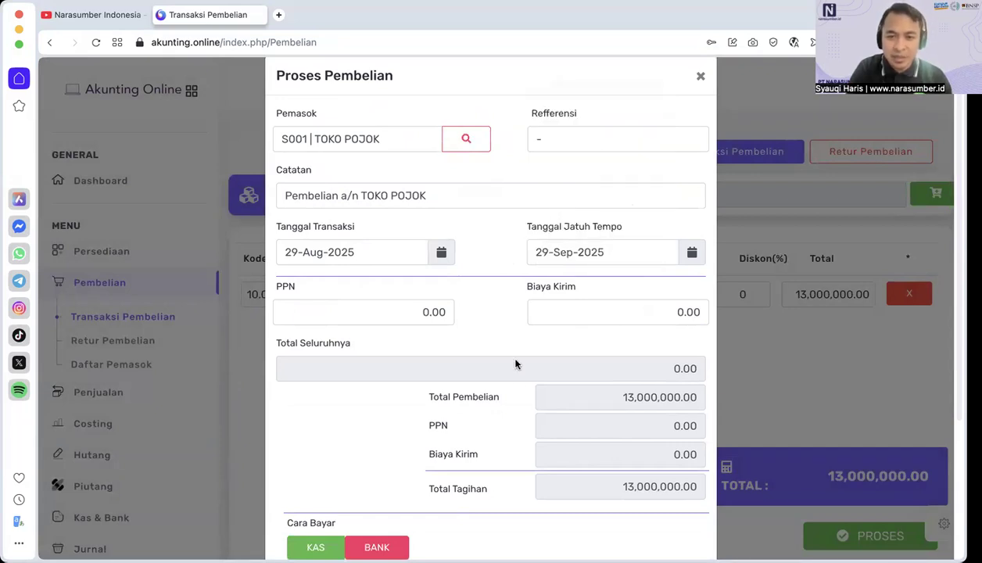
# Step: Set the purchase's Jumlah Bayar to 13,000,000
pyautogui.scroll(-2, 518, 376)
pyautogui.scroll(-3, 521, 387)
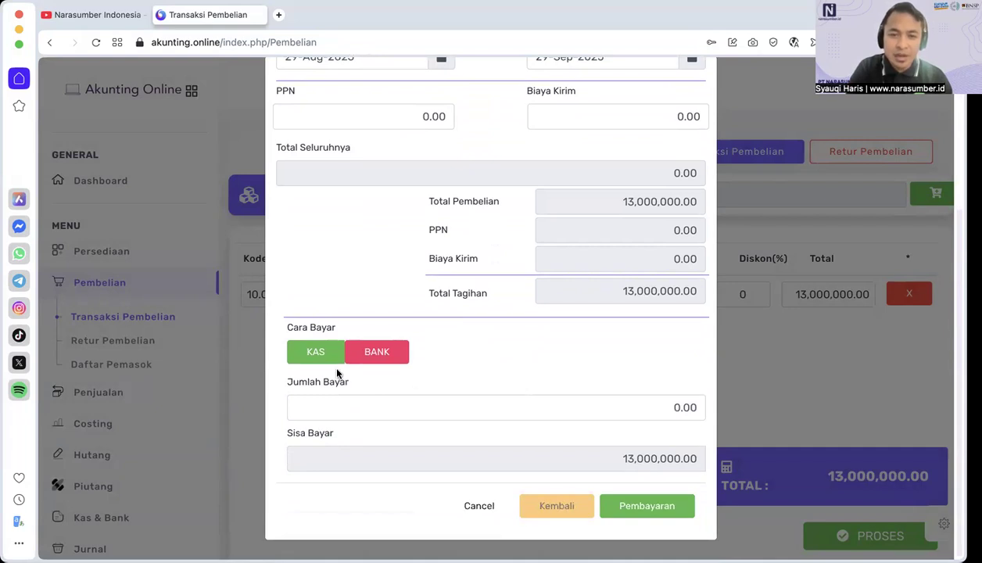
pyautogui.click(641, 420)
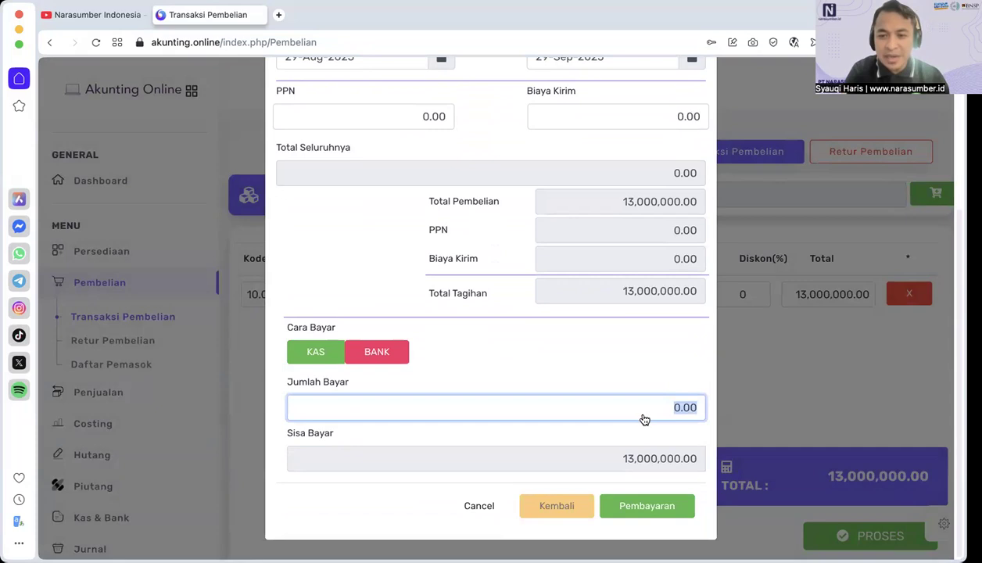
pyautogui.write('13000000')
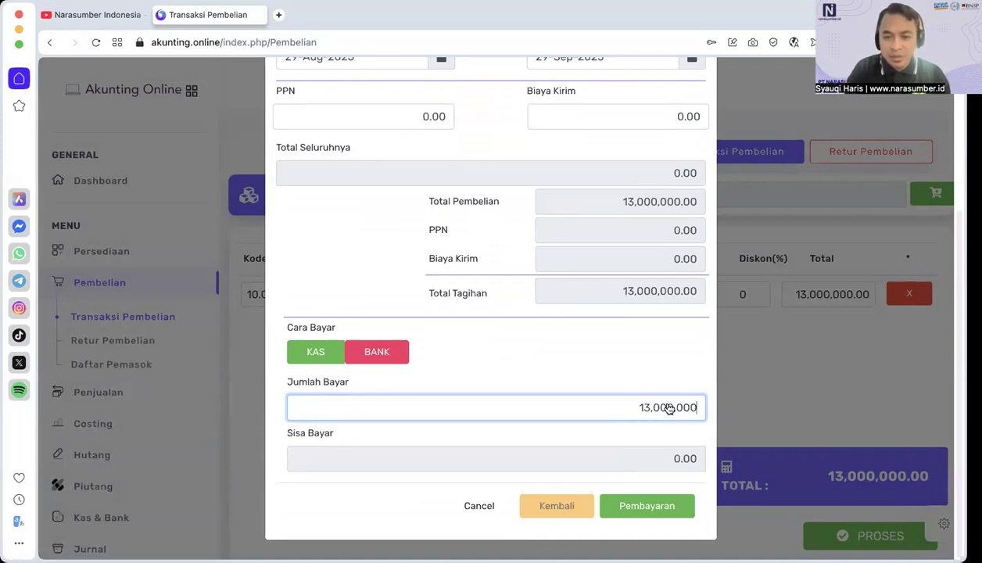
# Step: Set the purchase's Jumlah Bayar to 6,500,000
pyautogui.moveTo(632, 407); pyautogui.dragTo(701, 415)
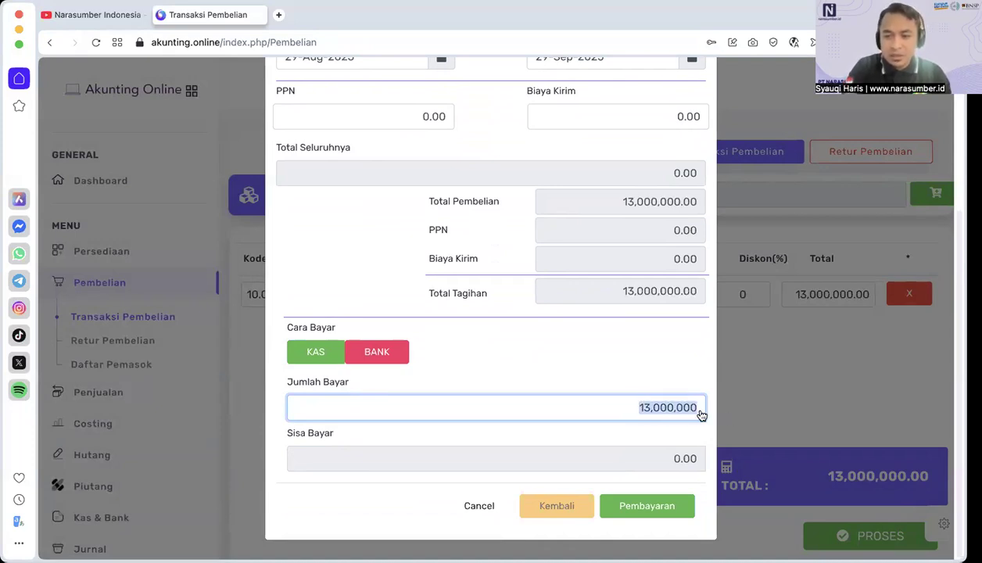
pyautogui.write('0')
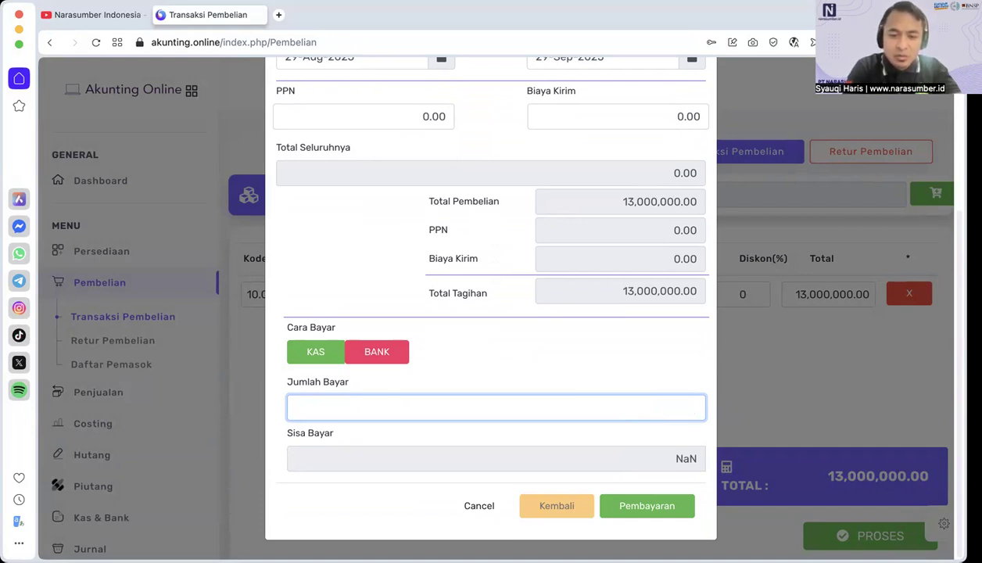
pyautogui.write('6500000')
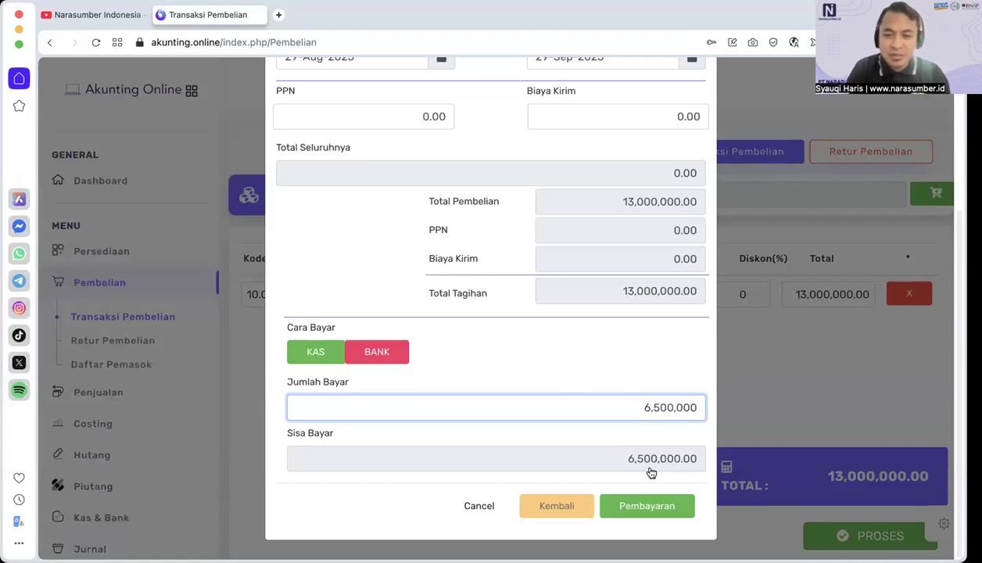
pyautogui.click(648, 505)
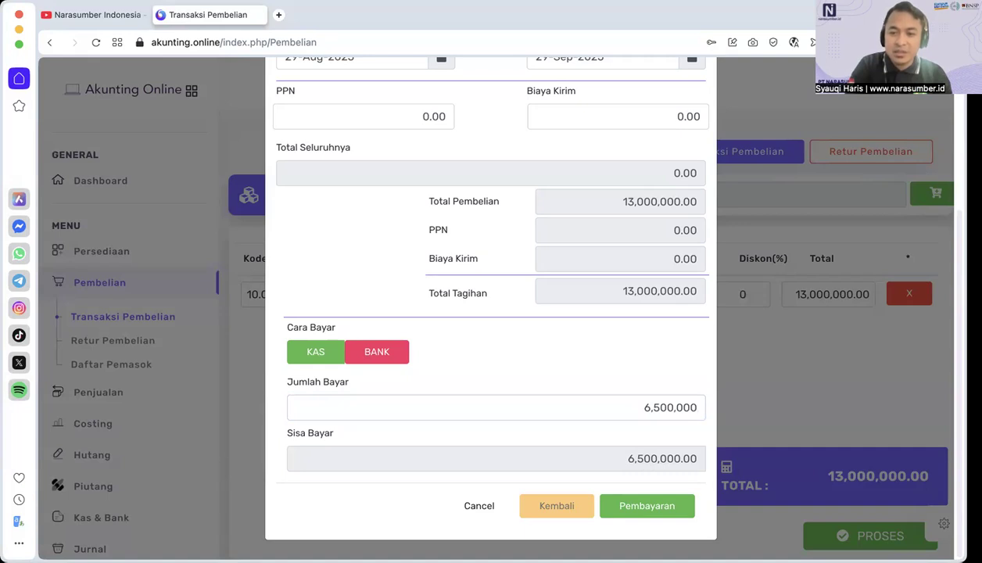
pyautogui.scroll(3, 635, 472)
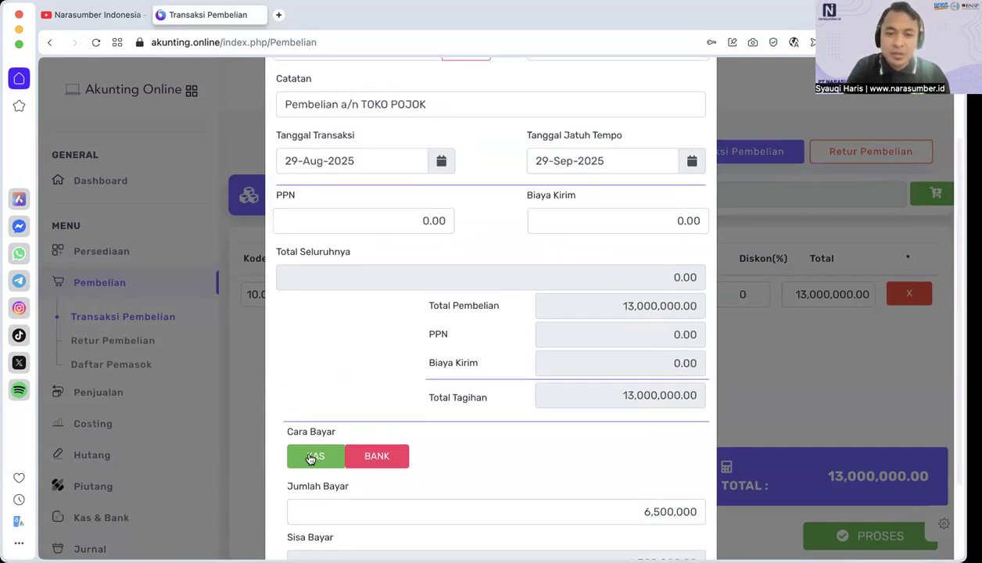
pyautogui.scroll(-3, 623, 496)
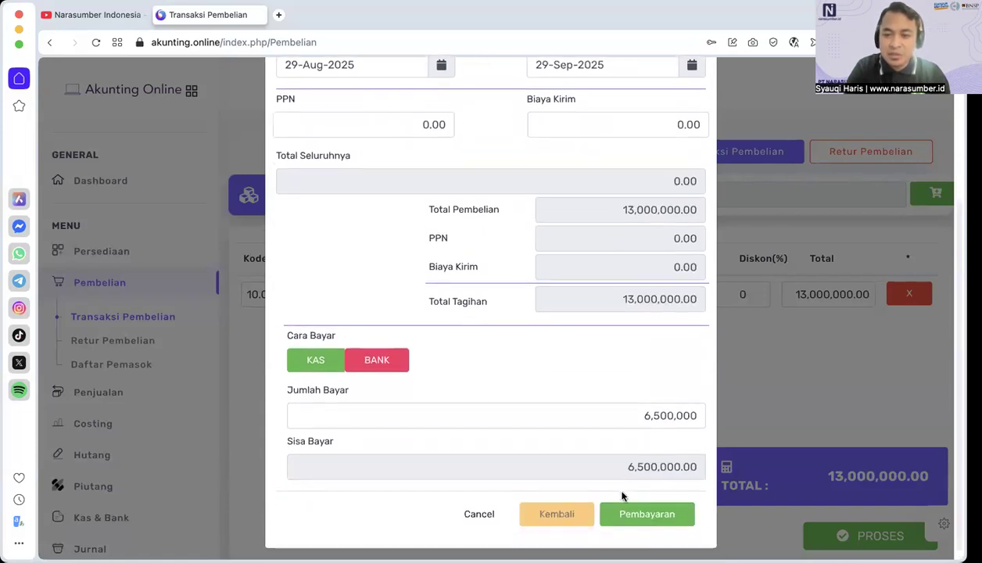
# Step: Switch Cara Bayar to BANK to view the selectable banks, and return the payment method to KAS
pyautogui.click(404, 365)
pyautogui.click(574, 361)
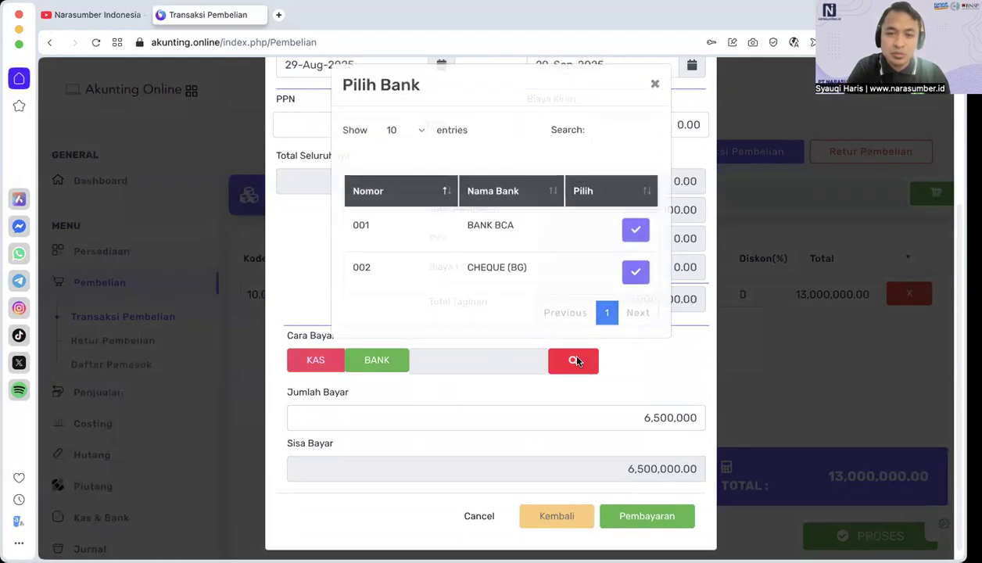
pyautogui.click(656, 98)
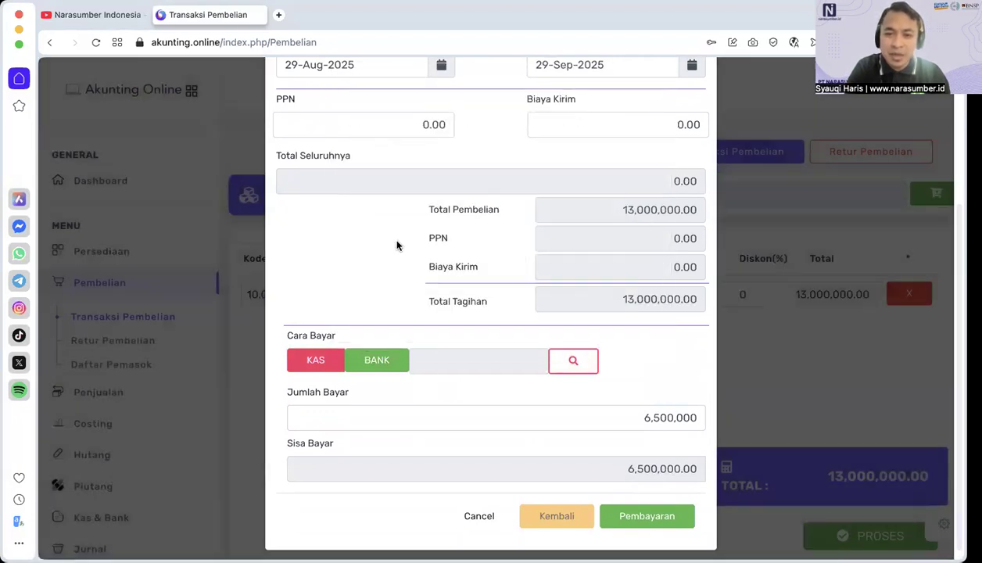
pyautogui.click(310, 360)
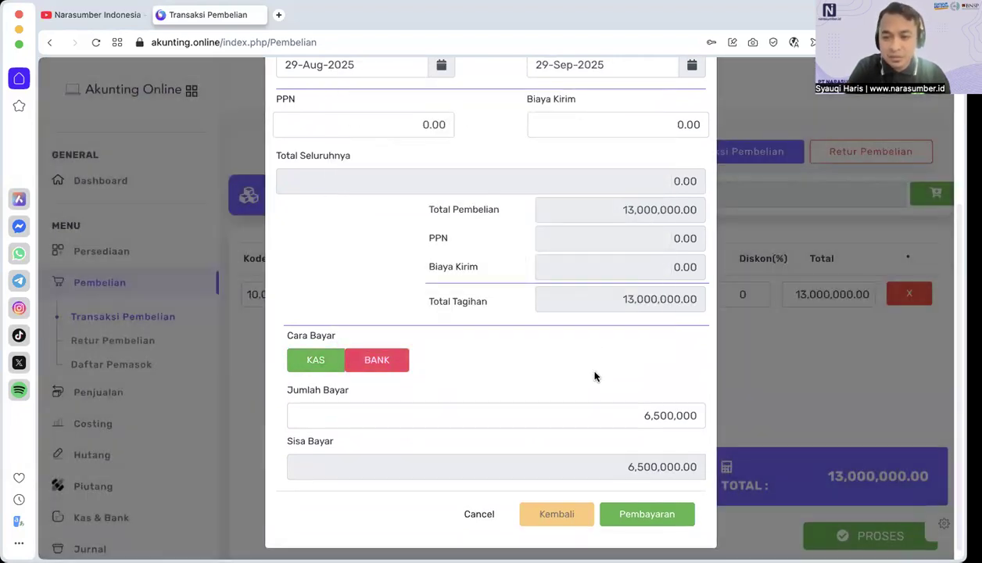
# Step: Confirm the KAS payment, save the purchase transaction and close the generated Nota Pembelian
pyautogui.scroll(-1, 595, 377)
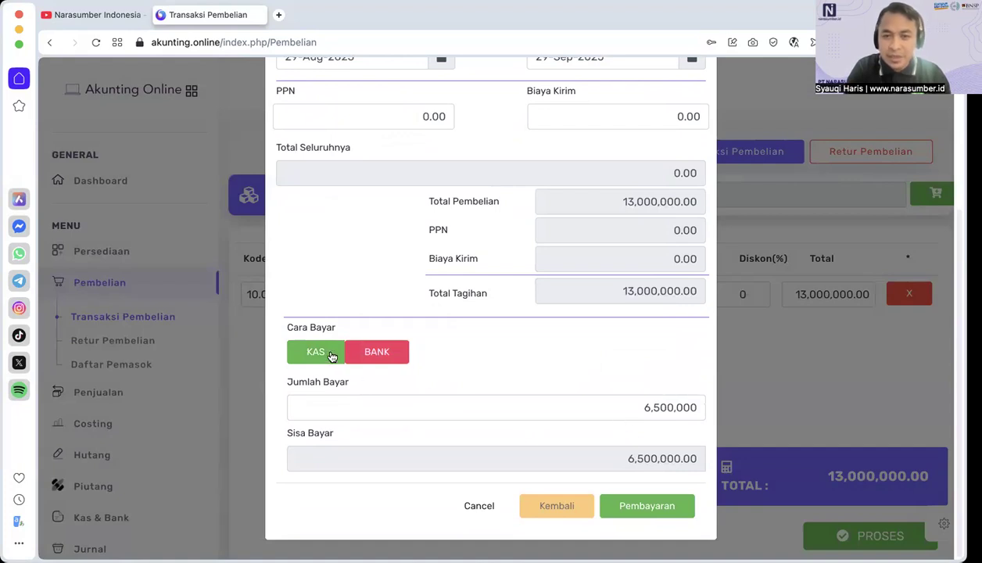
pyautogui.click(660, 509)
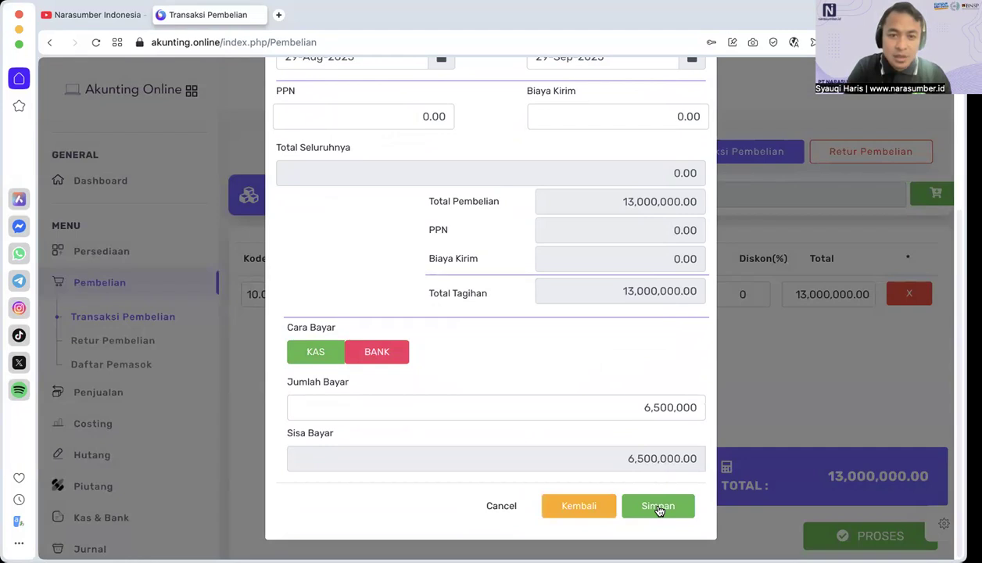
pyautogui.click(659, 510)
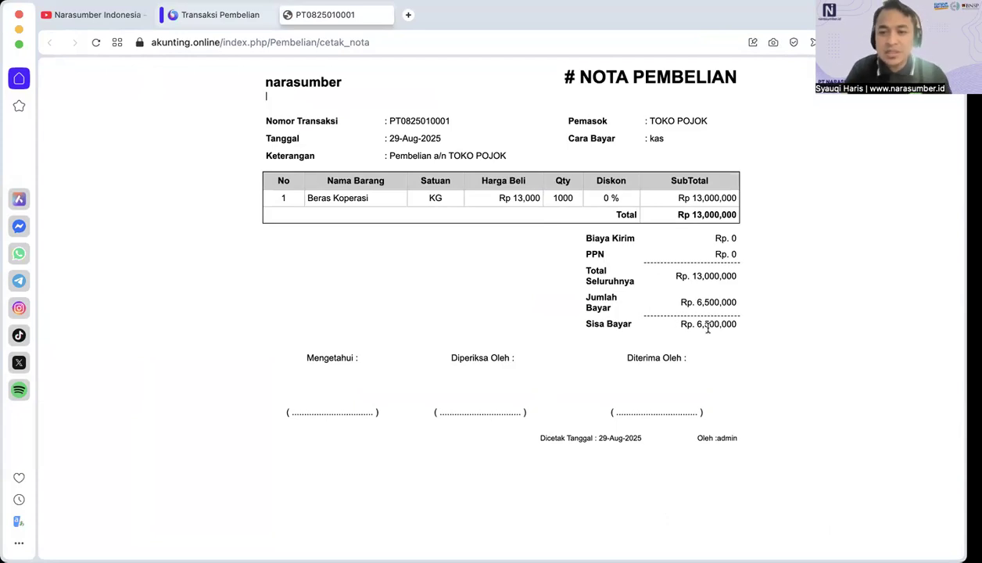
pyautogui.click(287, 15)
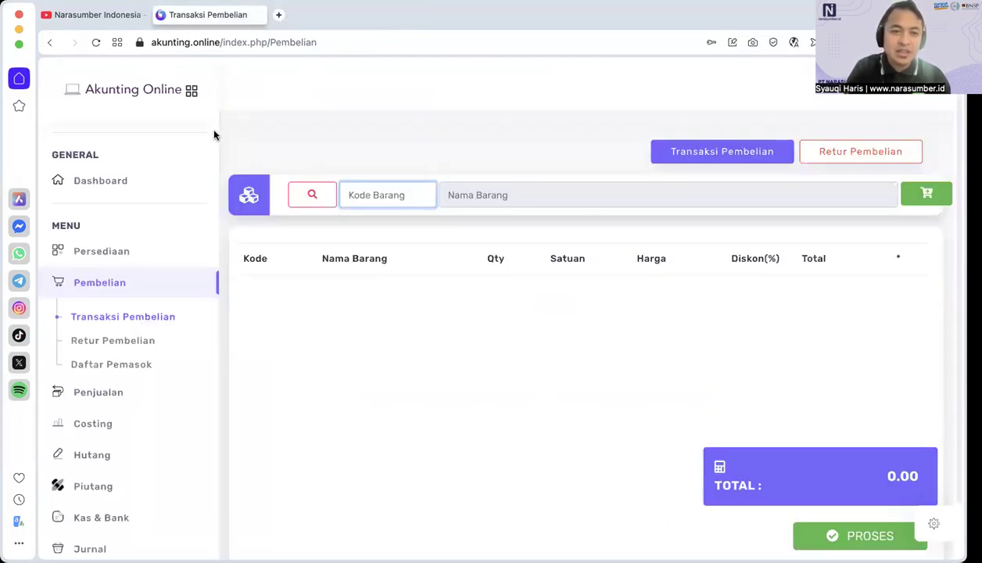
# Step: Check the stock quantity of Beras Koperasi in Daftar Persediaan Barang
pyautogui.click(116, 254)
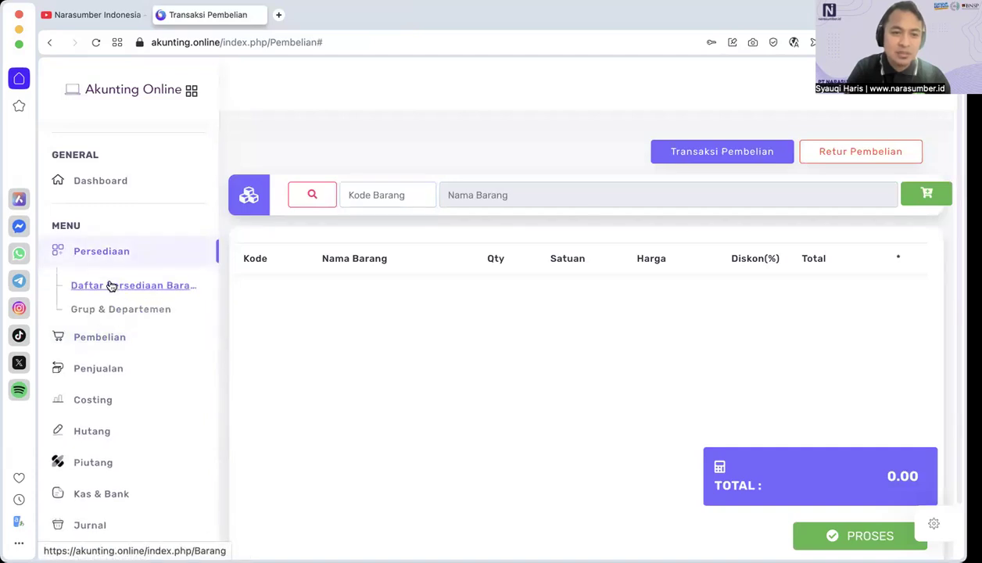
pyautogui.click(110, 284)
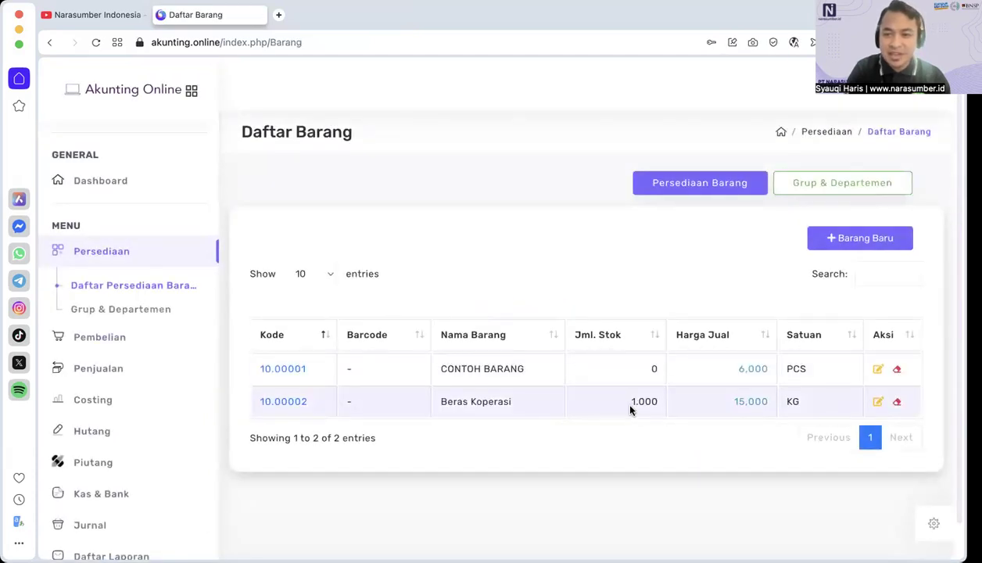
pyautogui.moveTo(626, 403); pyautogui.dragTo(660, 404)
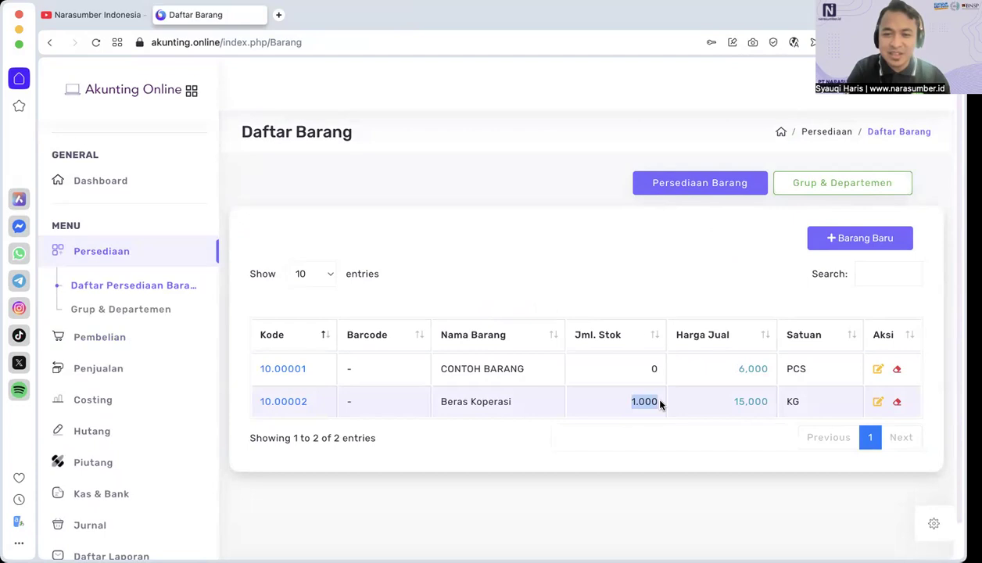
# Step: Open the Jurnal Saldo list and check the balance of the KAS account
pyautogui.click(172, 367)
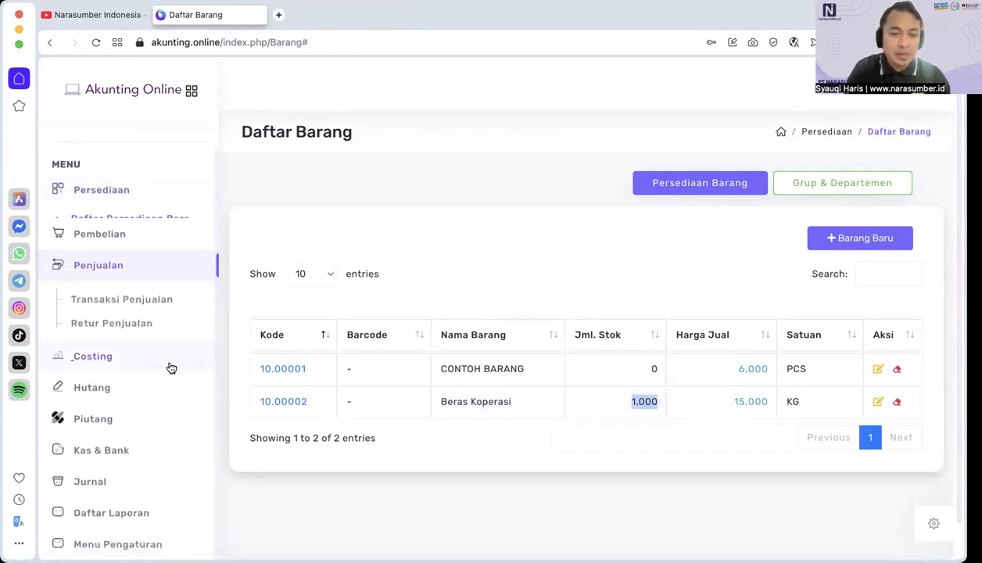
pyautogui.click(107, 485)
pyautogui.click(95, 463)
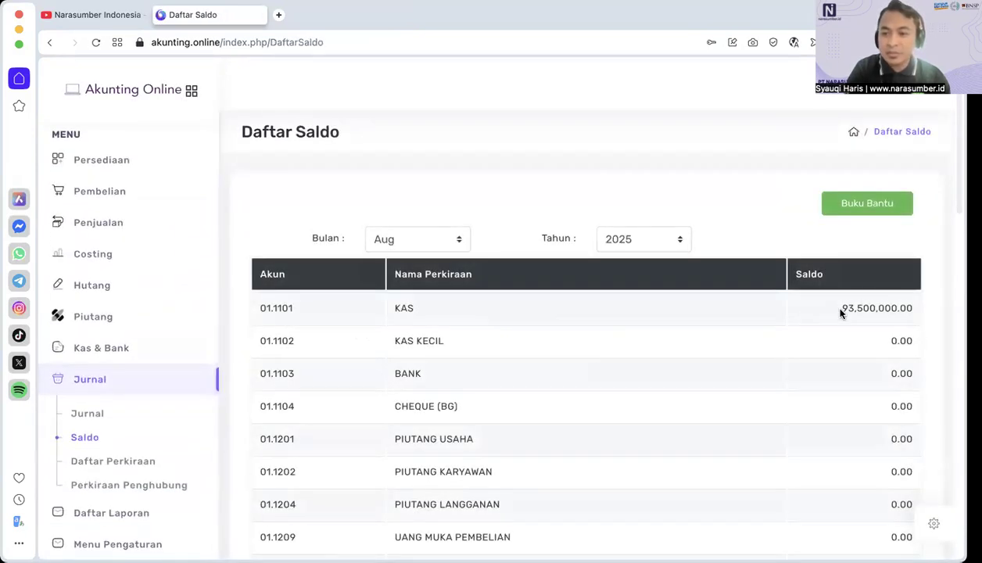
pyautogui.moveTo(845, 308); pyautogui.dragTo(908, 307)
pyautogui.scroll(-3, 840, 368)
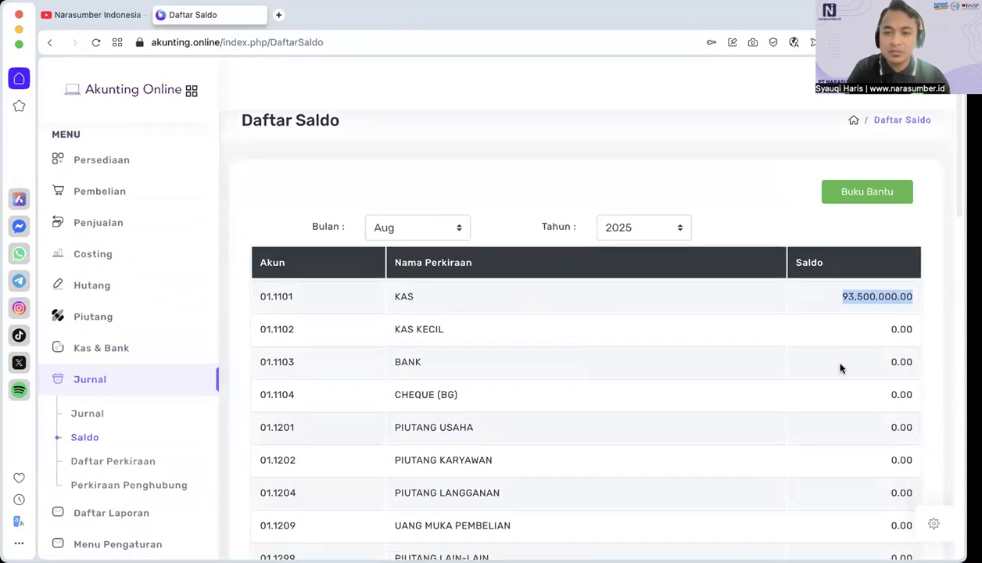
# Step: Examine the balances of PERSEDIAAN BARANG, HUTANG USAHA and MODAL in the Daftar Saldo
pyautogui.scroll(-1, 840, 368)
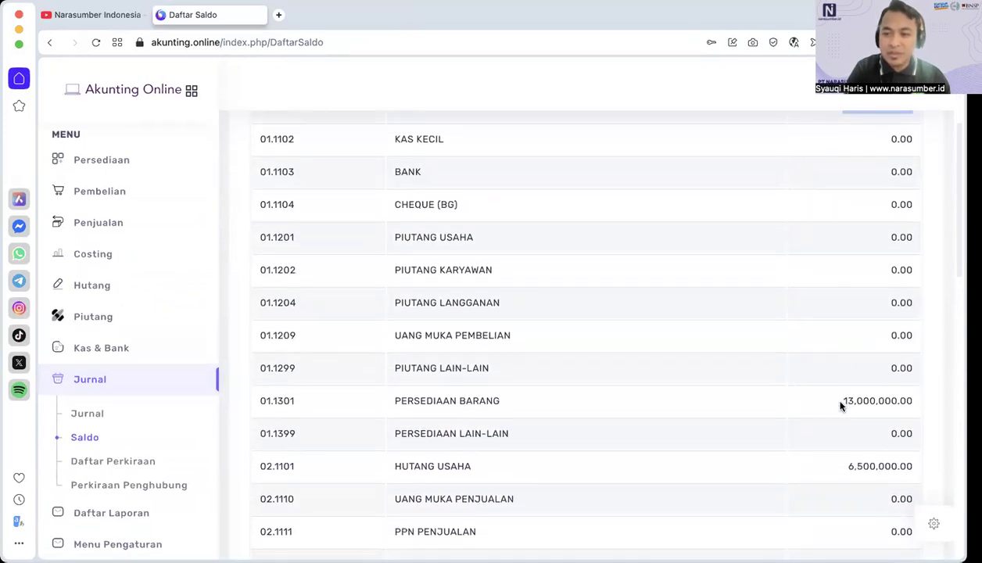
pyautogui.moveTo(859, 401); pyautogui.dragTo(912, 402)
pyautogui.scroll(-3, 851, 435)
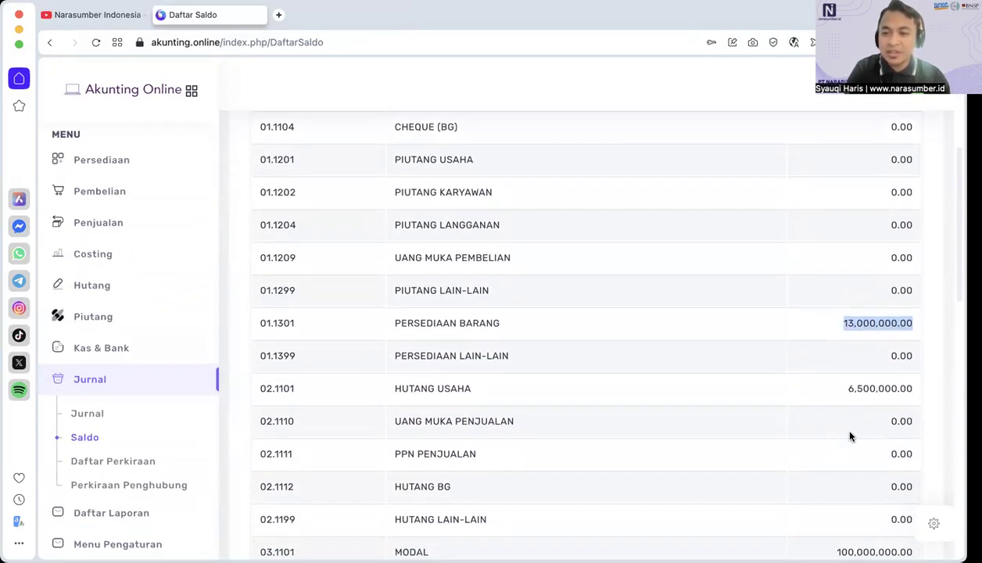
pyautogui.moveTo(849, 363); pyautogui.dragTo(909, 363)
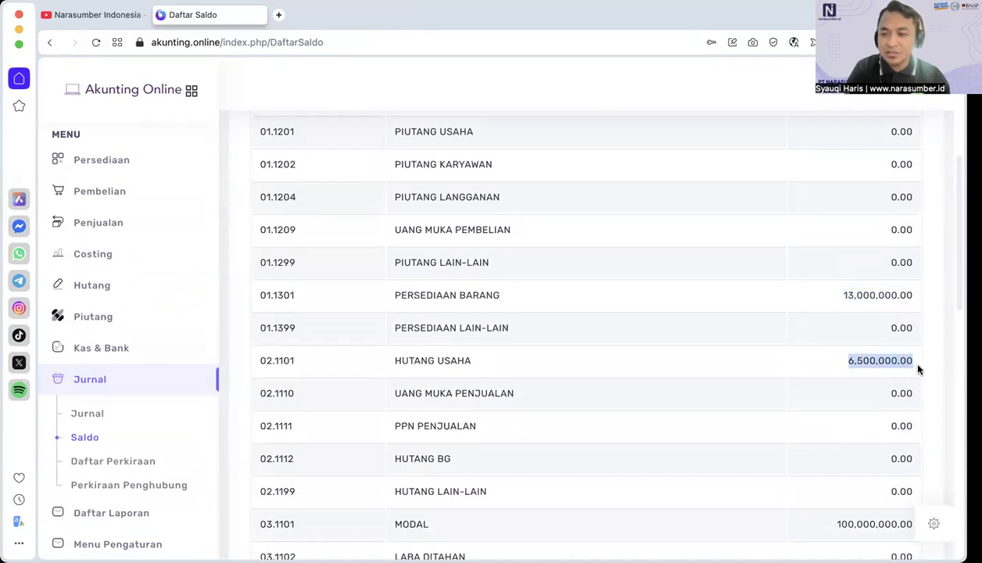
pyautogui.scroll(-3, 844, 411)
pyautogui.moveTo(836, 425); pyautogui.dragTo(910, 424)
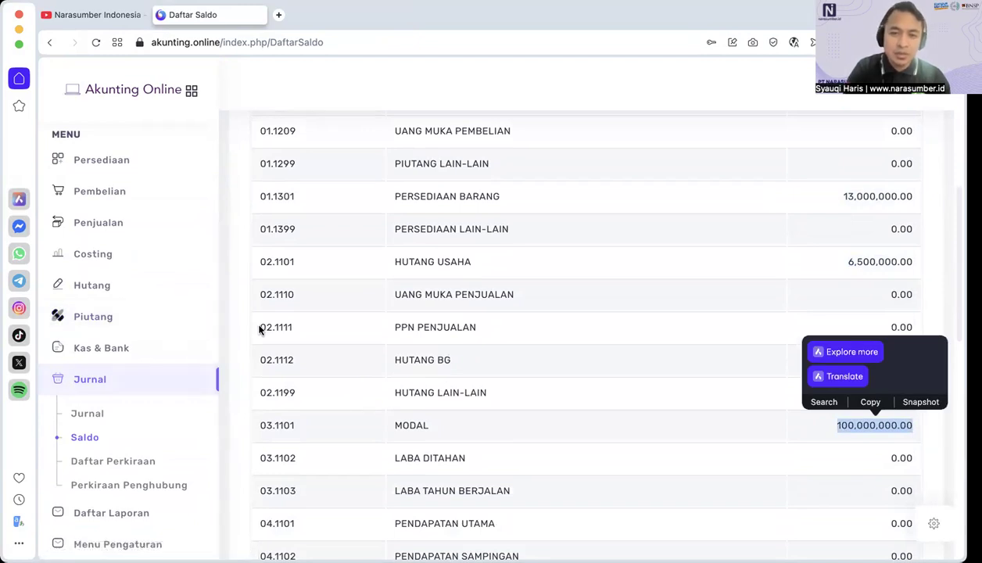
pyautogui.scroll(-5, 161, 432)
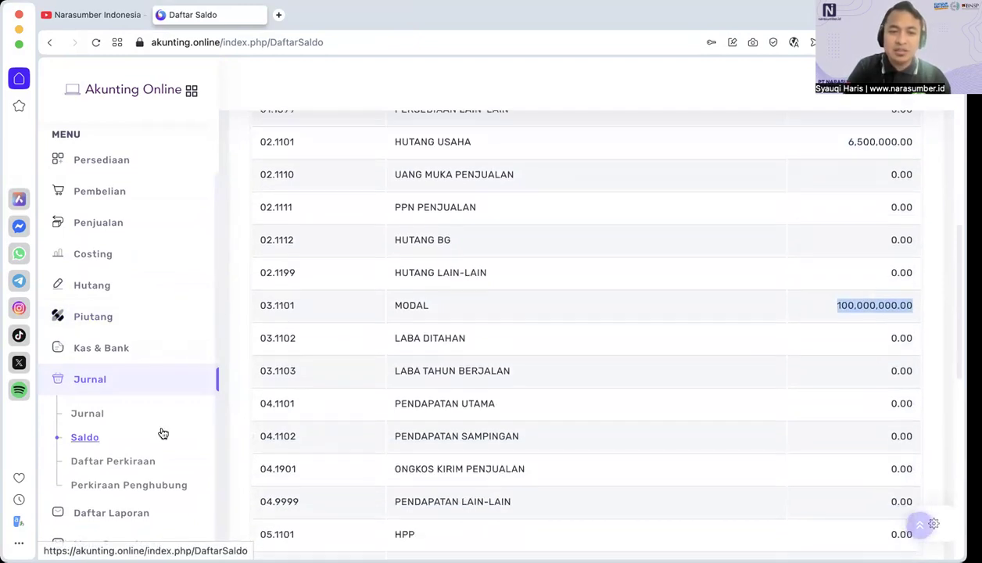
pyautogui.scroll(-6, 647, 421)
pyautogui.scroll(15, 478, 391)
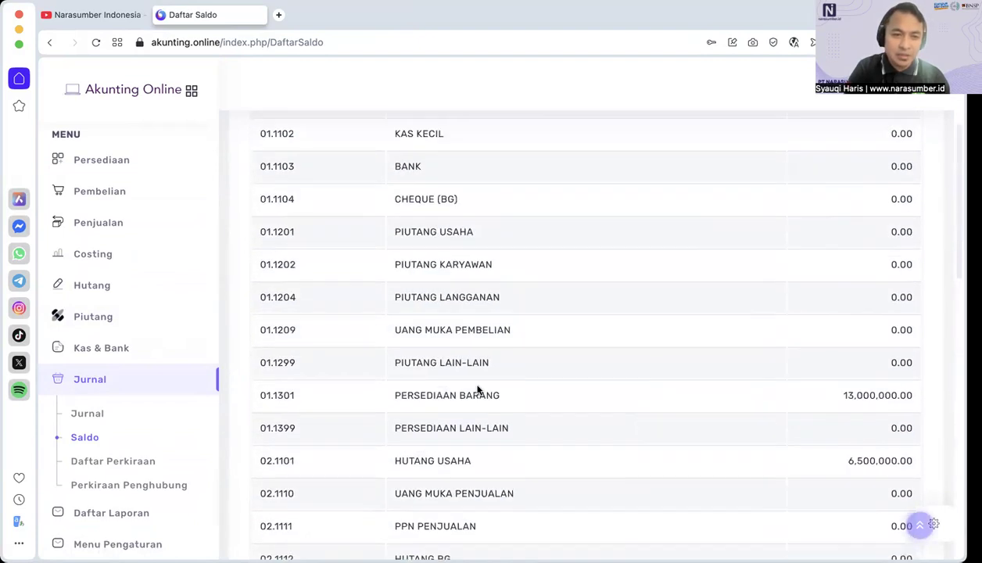
# Step: Return to Daftar Persediaan Barang to review the items' stock and selling prices
pyautogui.click(117, 194)
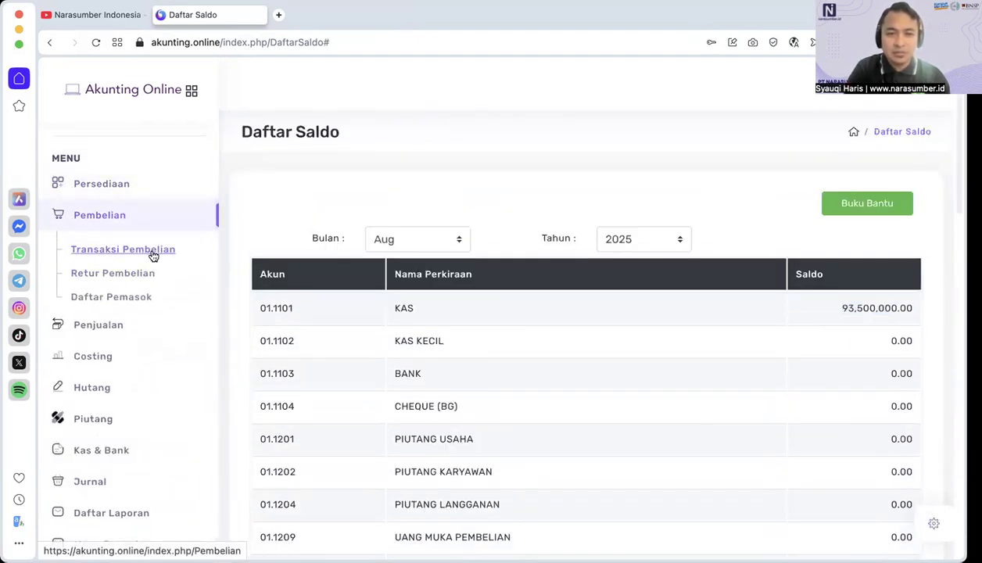
pyautogui.click(116, 184)
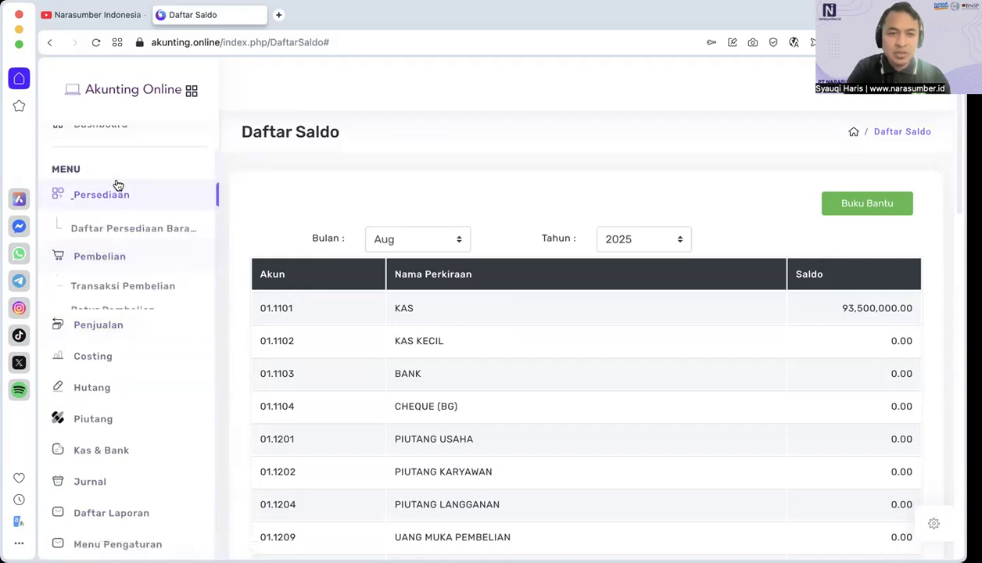
pyautogui.click(119, 243)
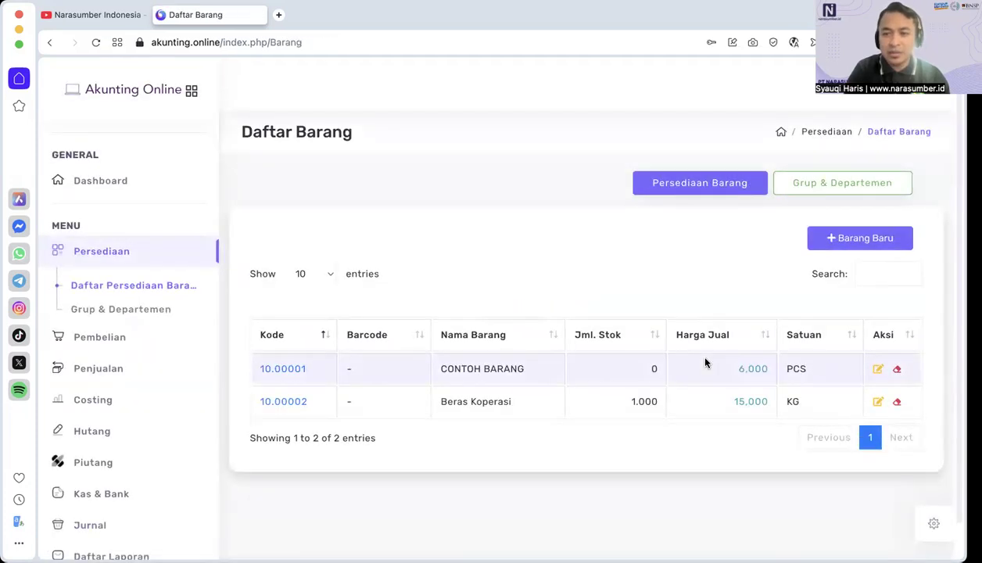
# Step: Start a new customer in Daftar Pelanggan & Sales with Akun Perkiraan 01.1201 PIUTANG USAHA
pyautogui.click(126, 371)
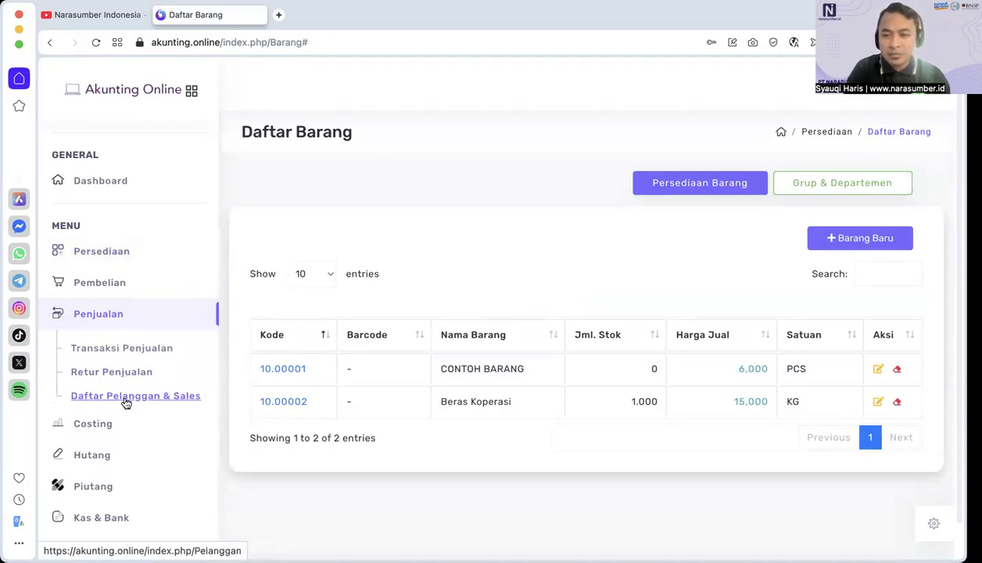
pyautogui.click(126, 398)
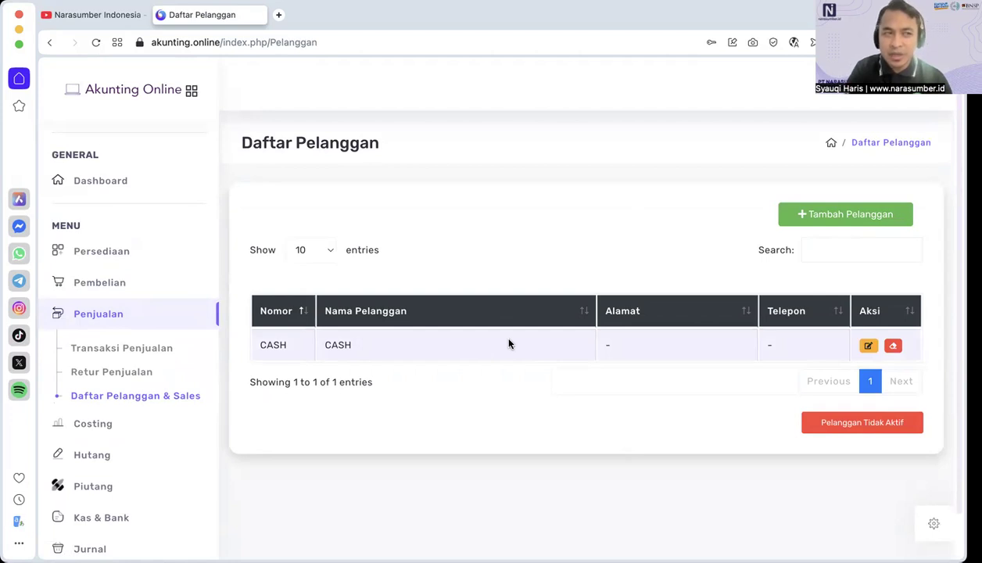
pyautogui.click(826, 209)
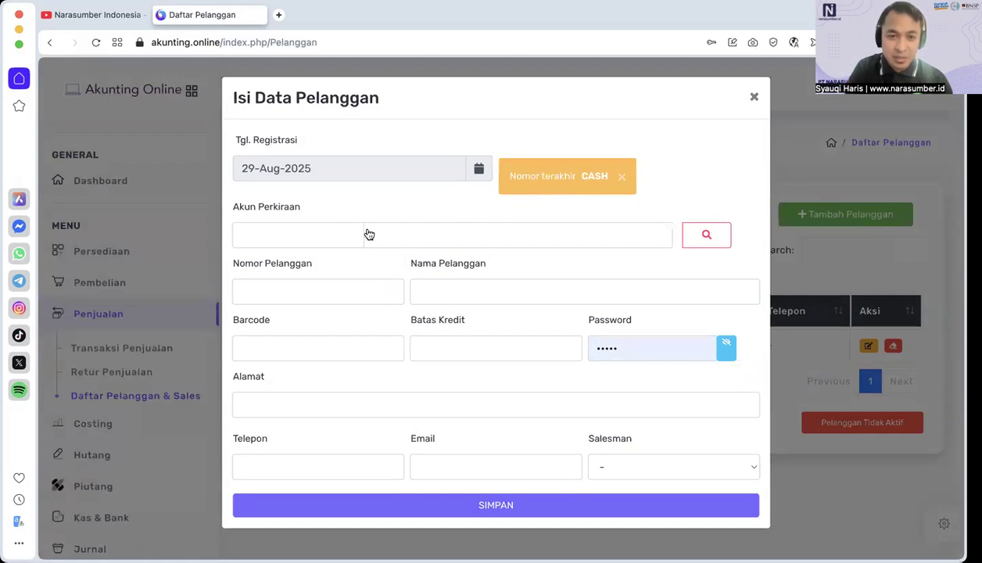
pyautogui.click(708, 234)
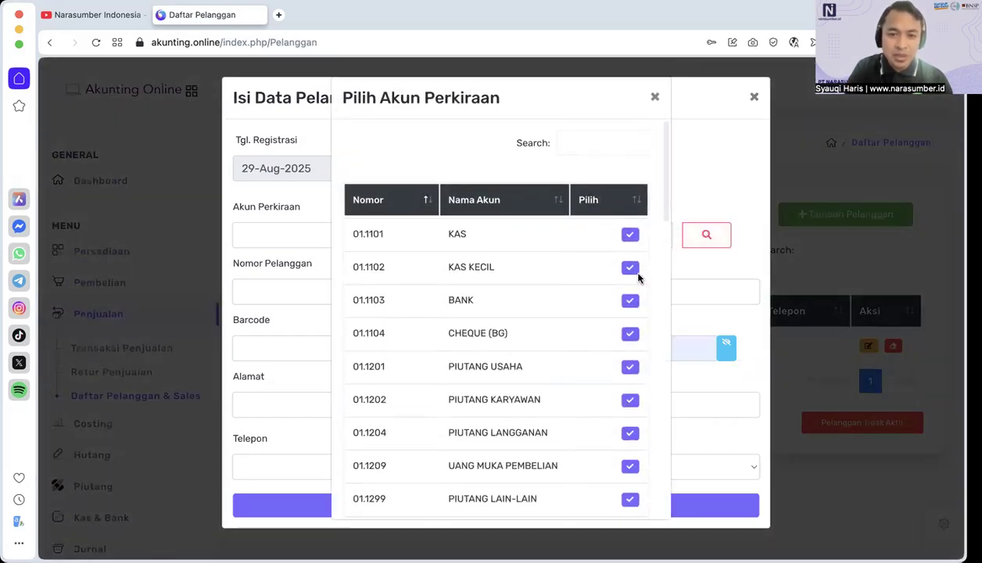
pyautogui.click(630, 369)
# Step: Enter the customer number and the customer's name in the new Isi Data Pelanggan record
pyautogui.click(314, 291)
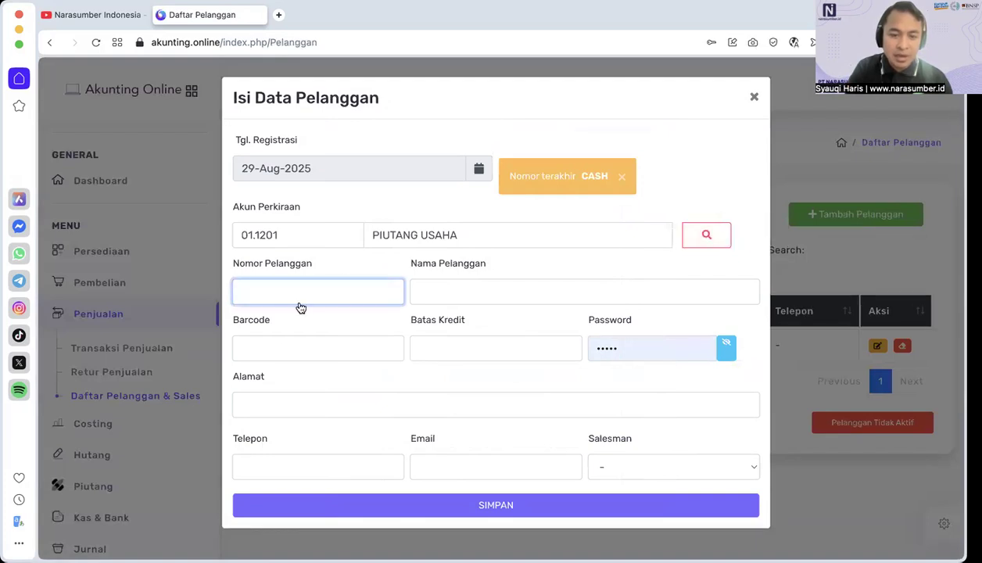
pyautogui.write('C0001')
pyautogui.press('Tab')
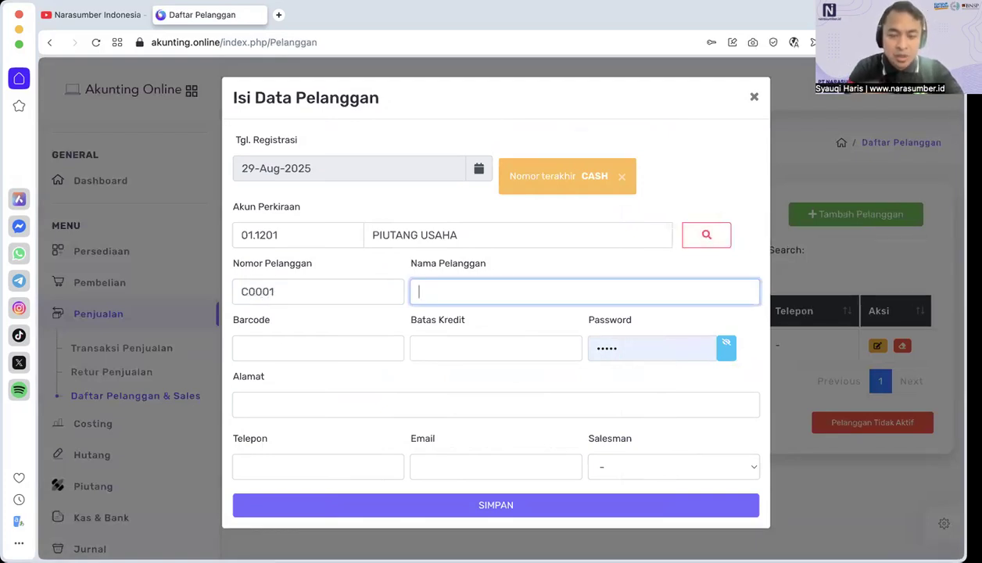
pyautogui.write('Haris')
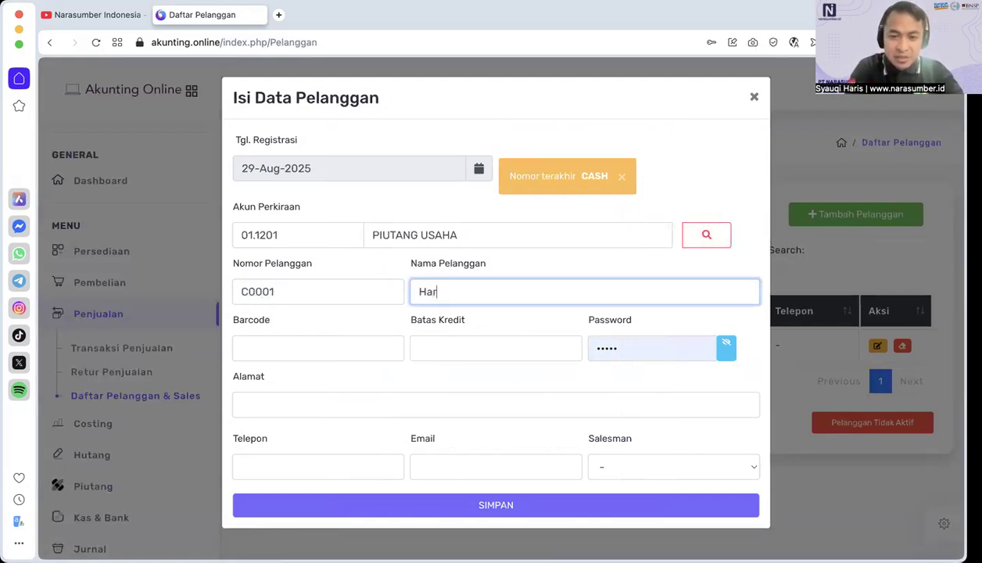
# Step: Set the customer's Barcode to 0 and fill in the Alamat and Telepon fields
pyautogui.click(266, 352)
pyautogui.click(459, 359)
pyautogui.click(661, 321)
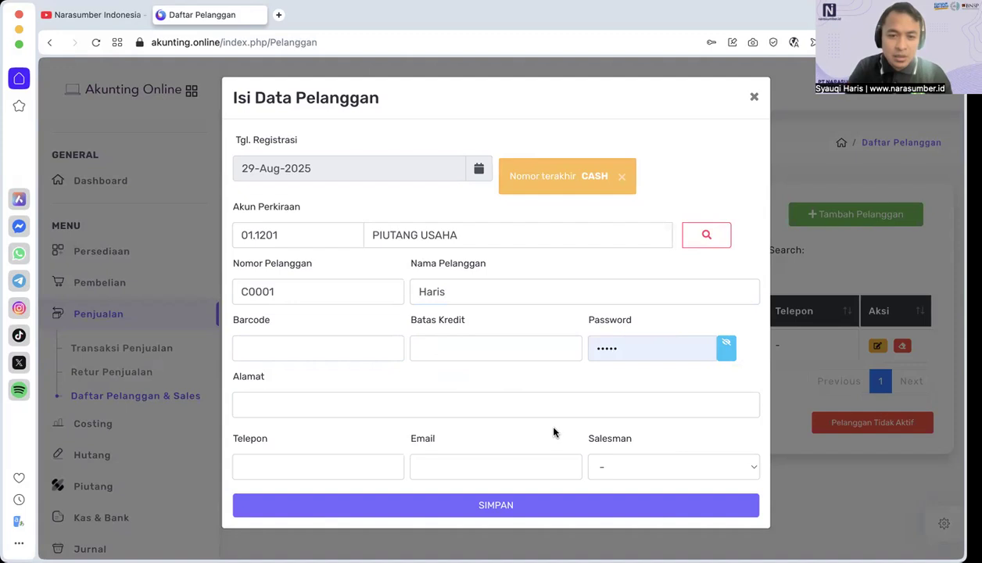
pyautogui.click(338, 356)
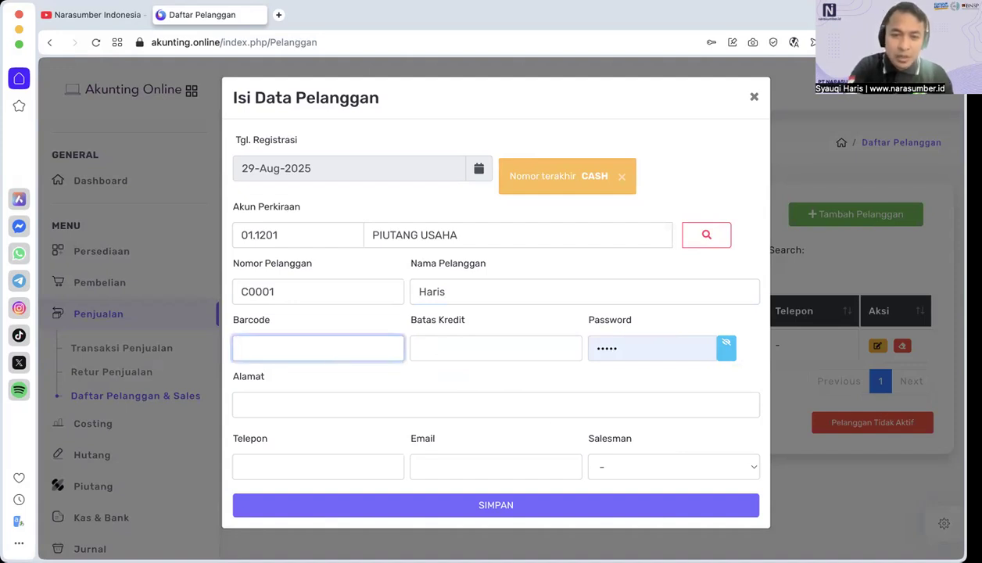
pyautogui.click(331, 411)
pyautogui.click(330, 469)
pyautogui.click(331, 468)
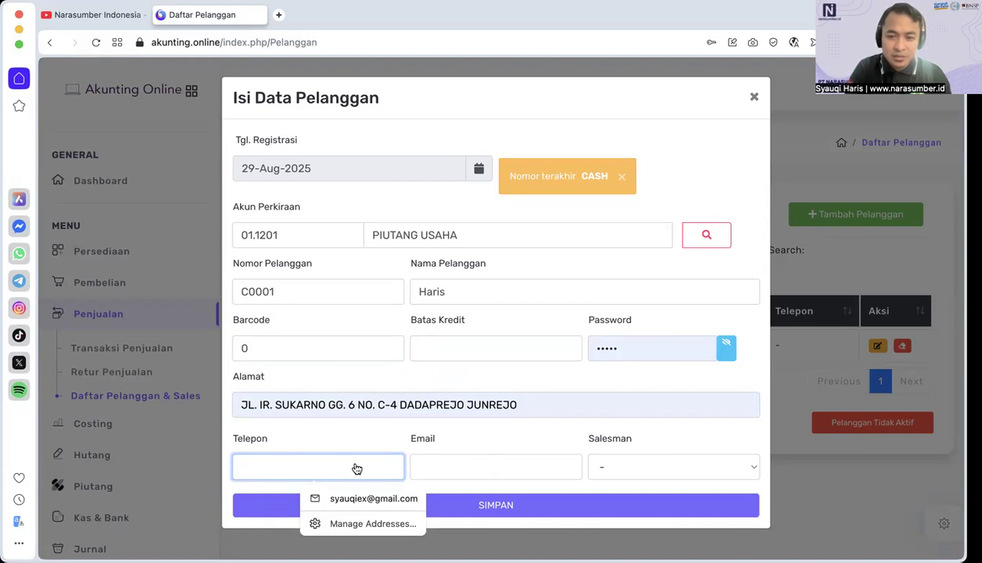
pyautogui.write('081')
# Step: Fill in the customer's email, set Batas Kredit to 0 and save the customer record
pyautogui.click(498, 468)
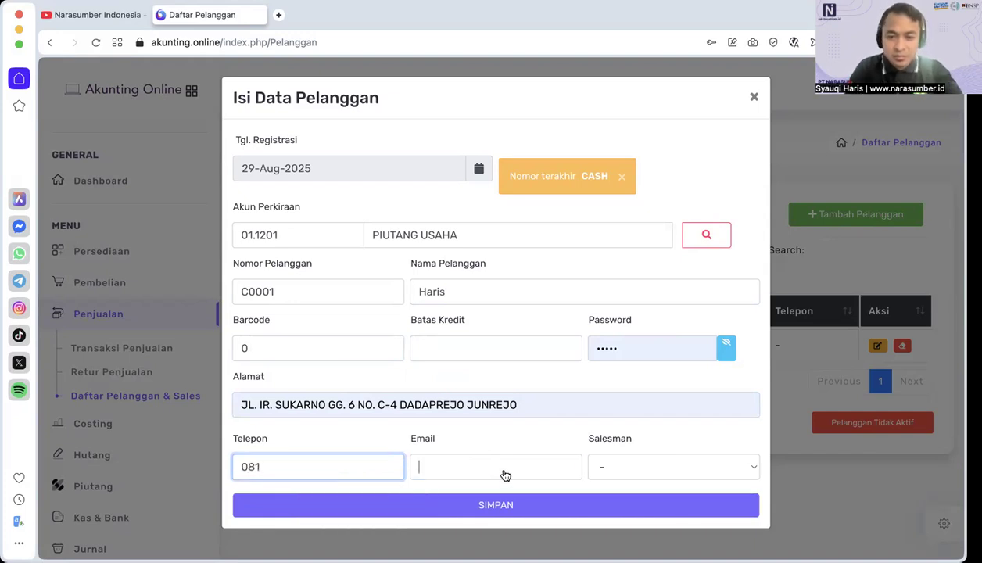
pyautogui.click(514, 494)
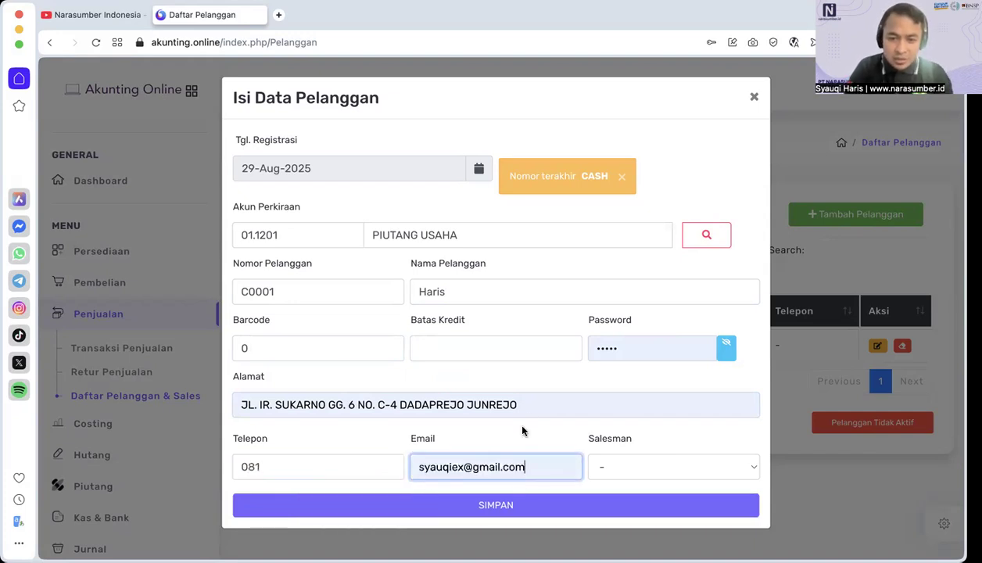
pyautogui.click(467, 508)
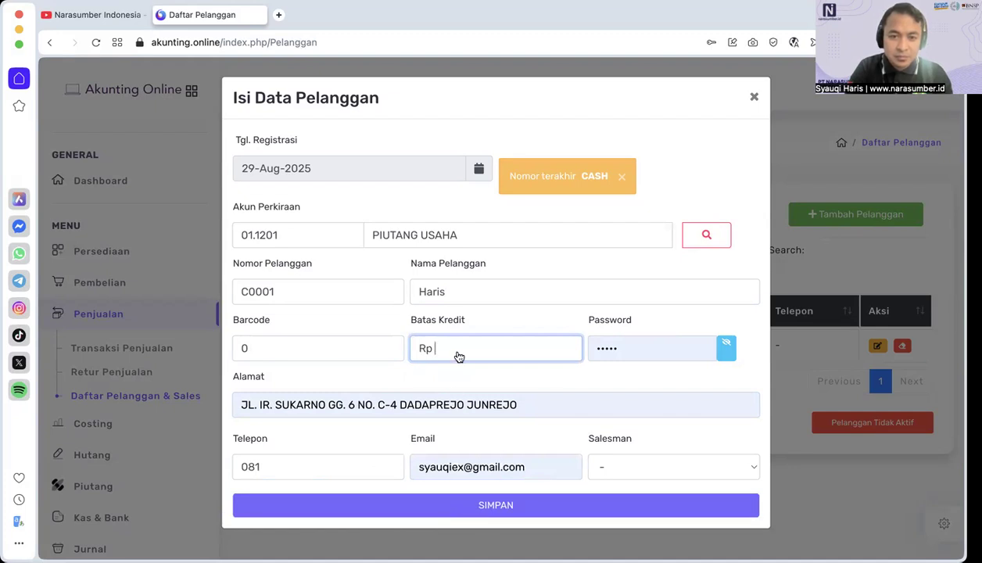
pyautogui.write('0')
pyautogui.click(483, 506)
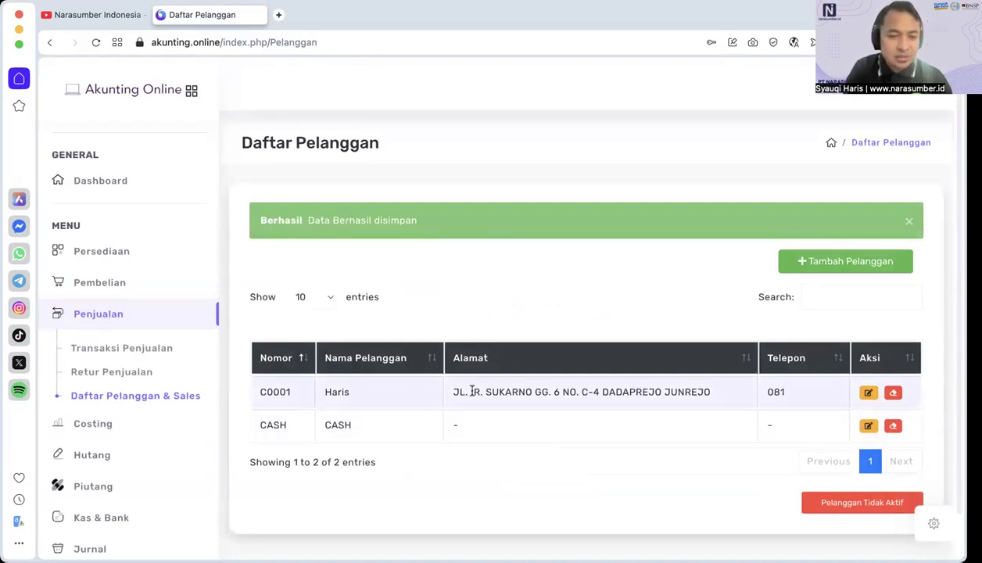
# Step: Start a sale in Transaksi Penjualan and add the item Beras Koperasi to the list
pyautogui.click(148, 348)
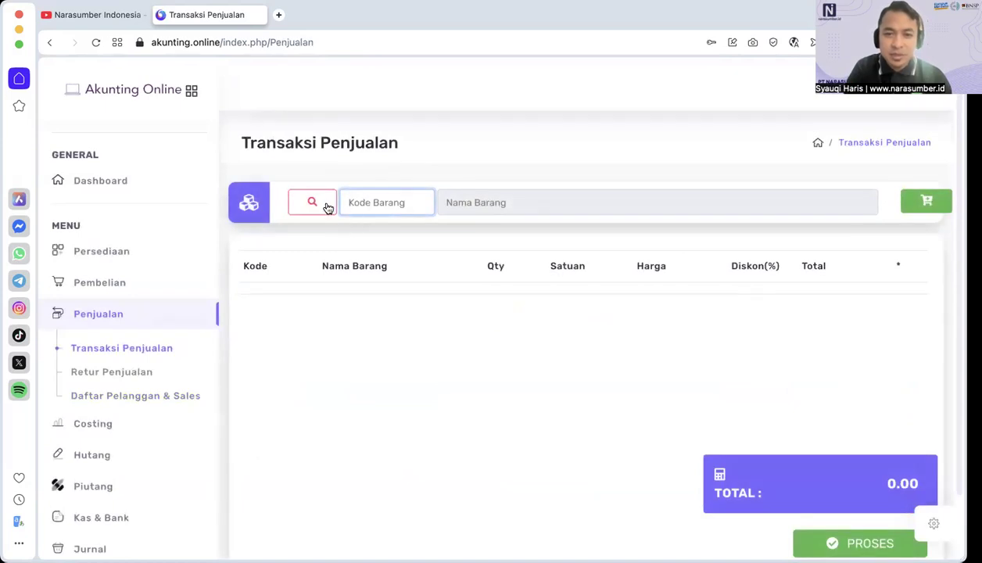
pyautogui.click(324, 206)
pyautogui.click(634, 290)
pyautogui.click(914, 208)
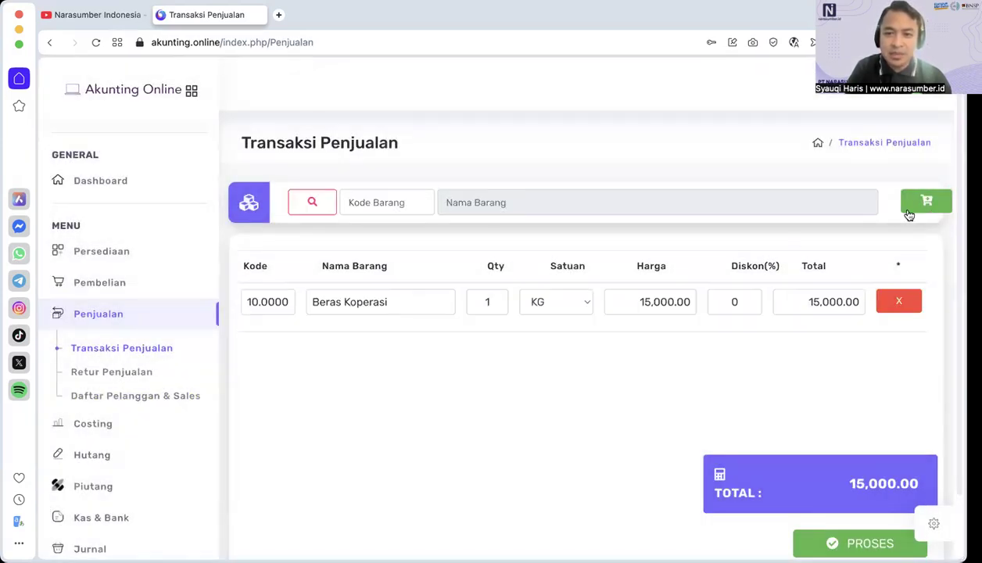
# Step: Set the Beras Koperasi sales quantity to 100 KG, keeping its price and discount
pyautogui.click(496, 307)
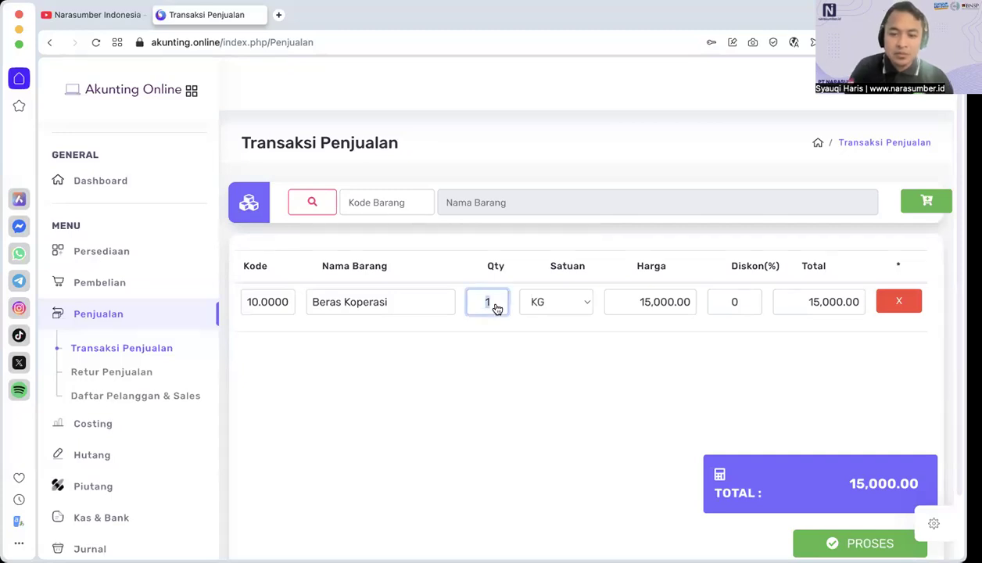
pyautogui.write('100')
pyautogui.press('Tab')
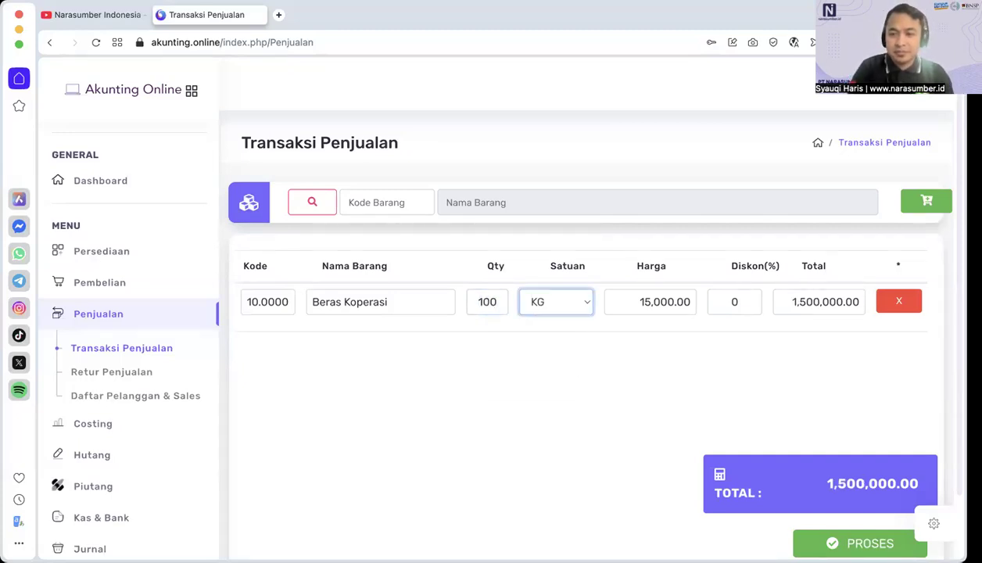
pyautogui.press('Tab')
pyautogui.press('Tab')
pyautogui.press('Tab')
pyautogui.press('Tab')
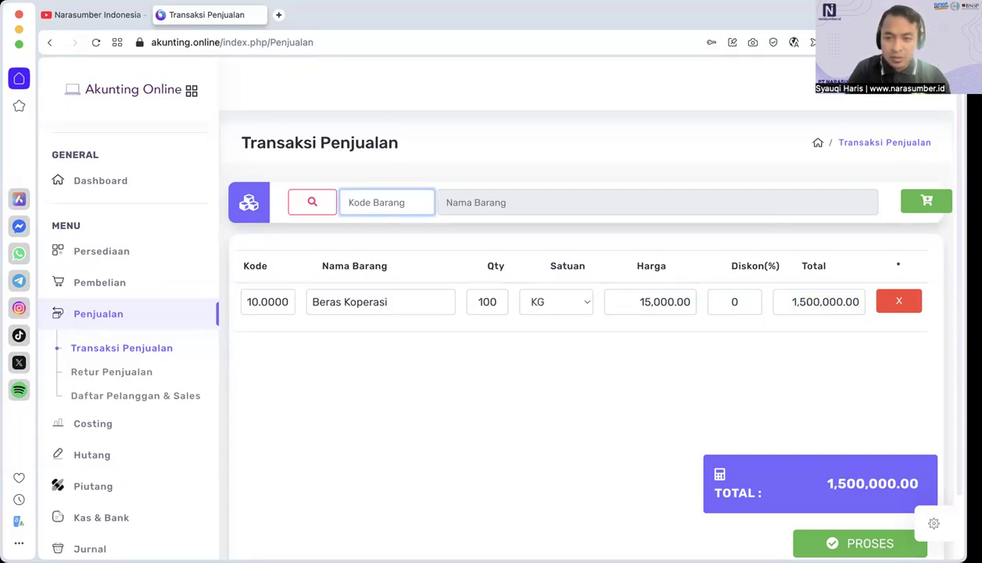
# Step: Process the sale and choose the newly added customer as its Pelanggan
pyautogui.click(797, 538)
pyautogui.click(455, 163)
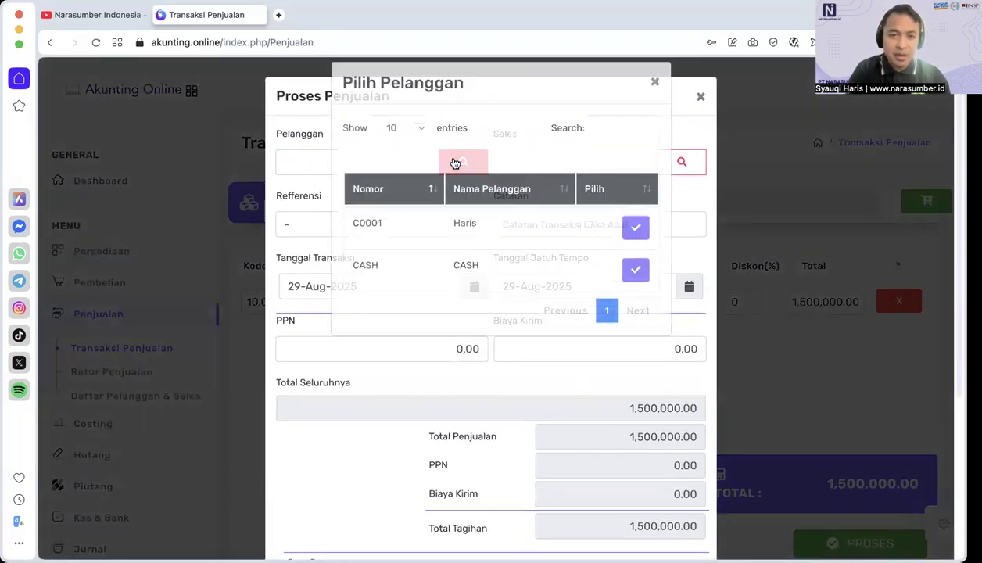
pyautogui.click(638, 243)
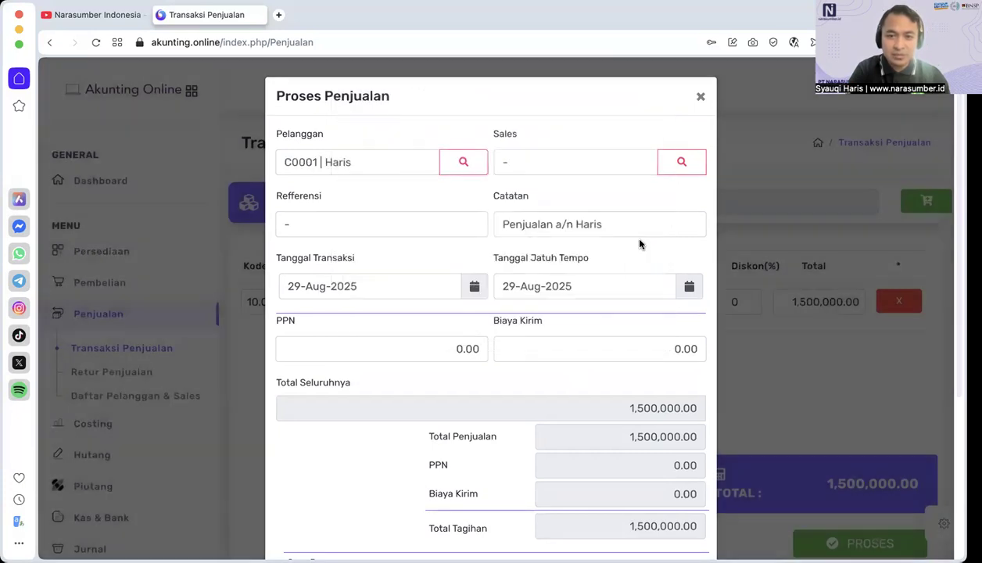
# Step: Record the sale's payment with a Jumlah Bayar of 750,000, and close the Nota Penjualan
pyautogui.scroll(-5, 587, 407)
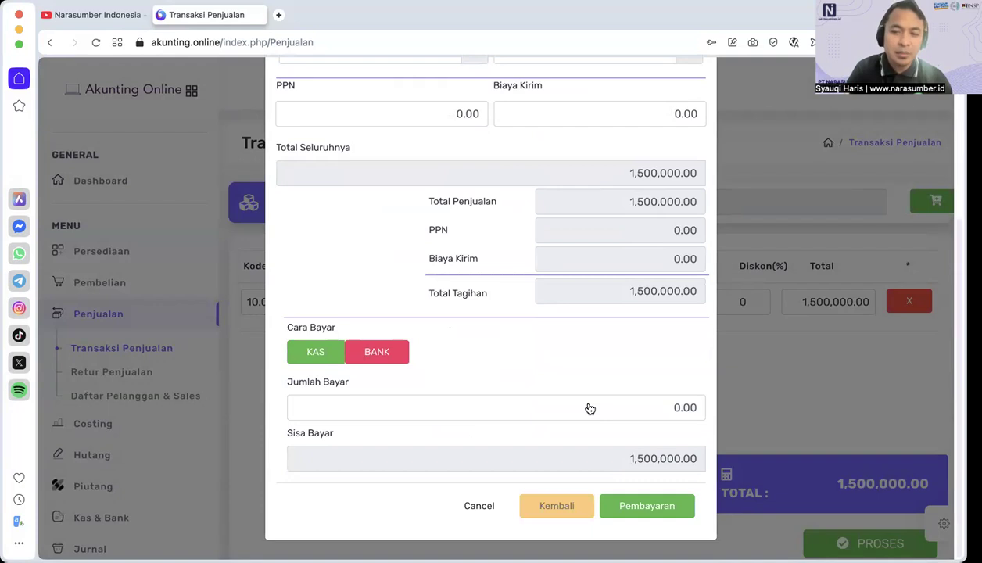
pyautogui.click(649, 414)
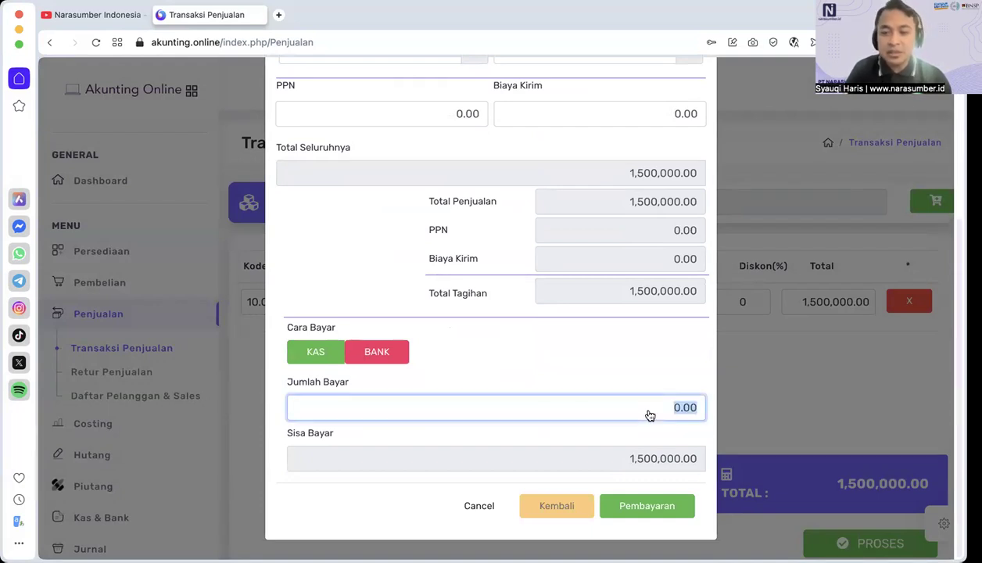
pyautogui.write('75')
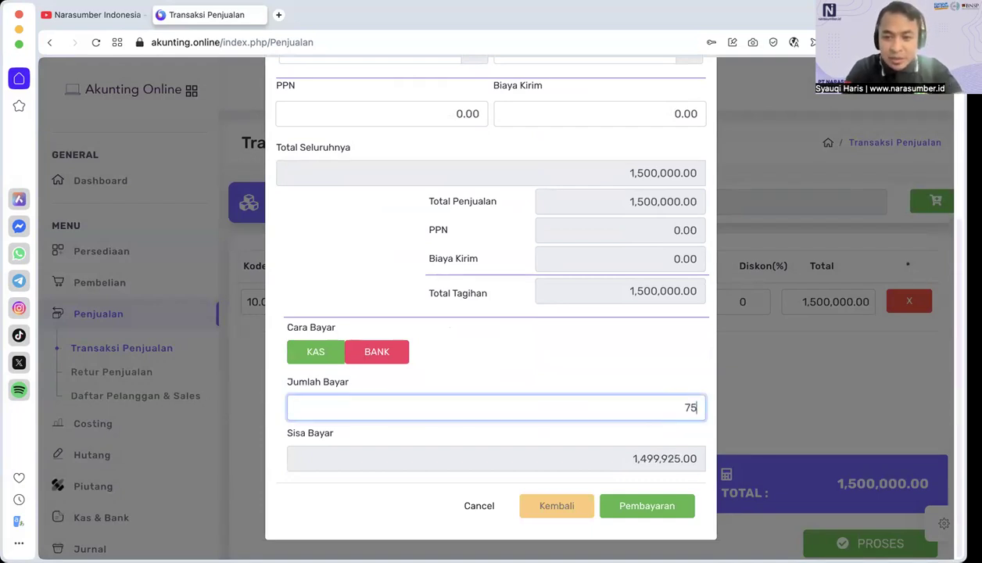
pyautogui.write('0')
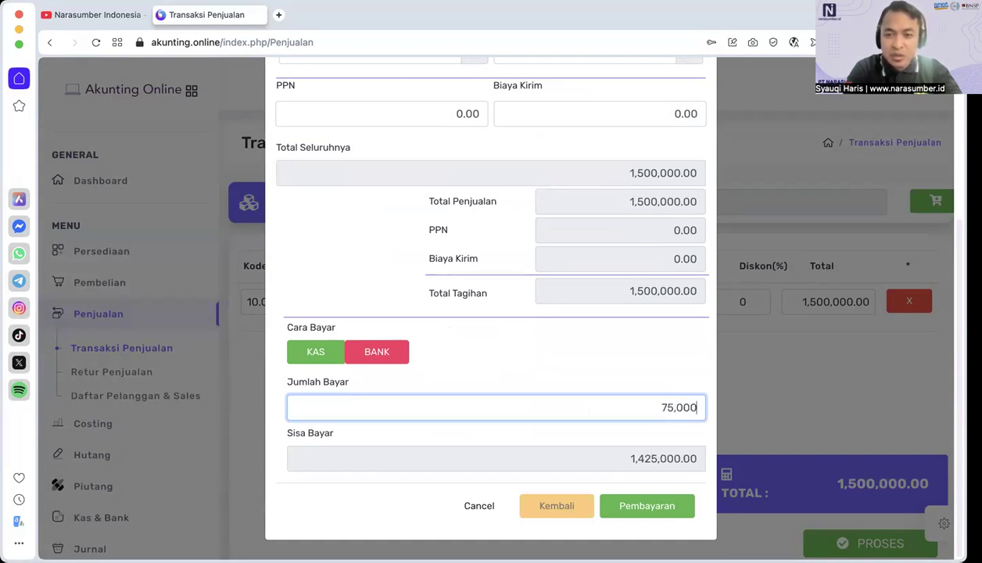
pyautogui.write(',000')
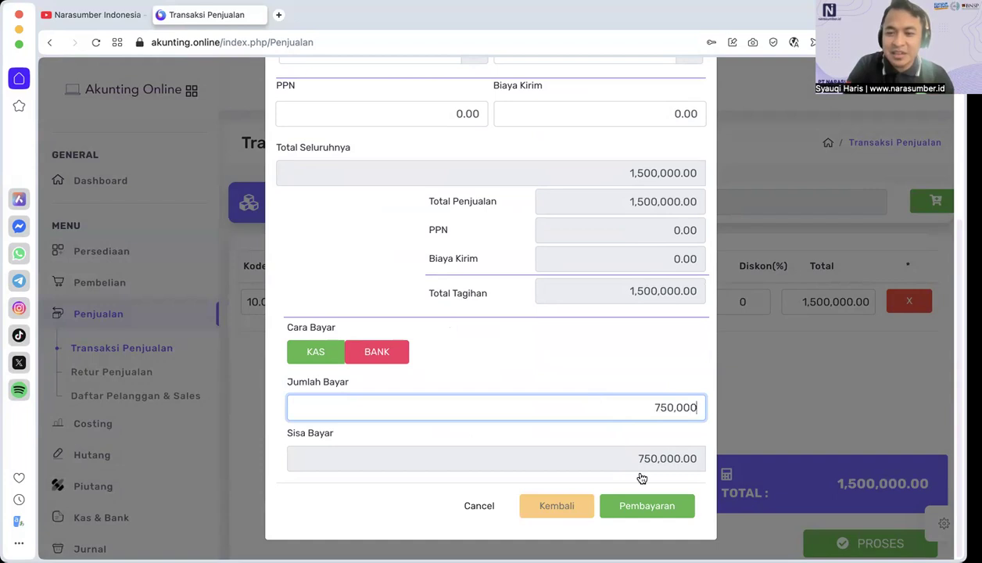
pyautogui.click(654, 507)
pyautogui.click(657, 506)
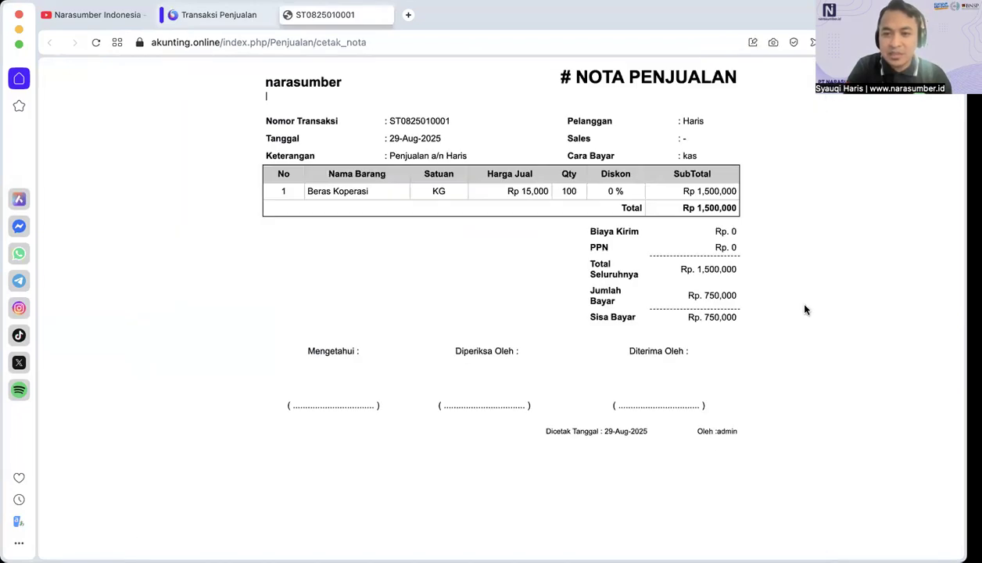
pyautogui.click(287, 14)
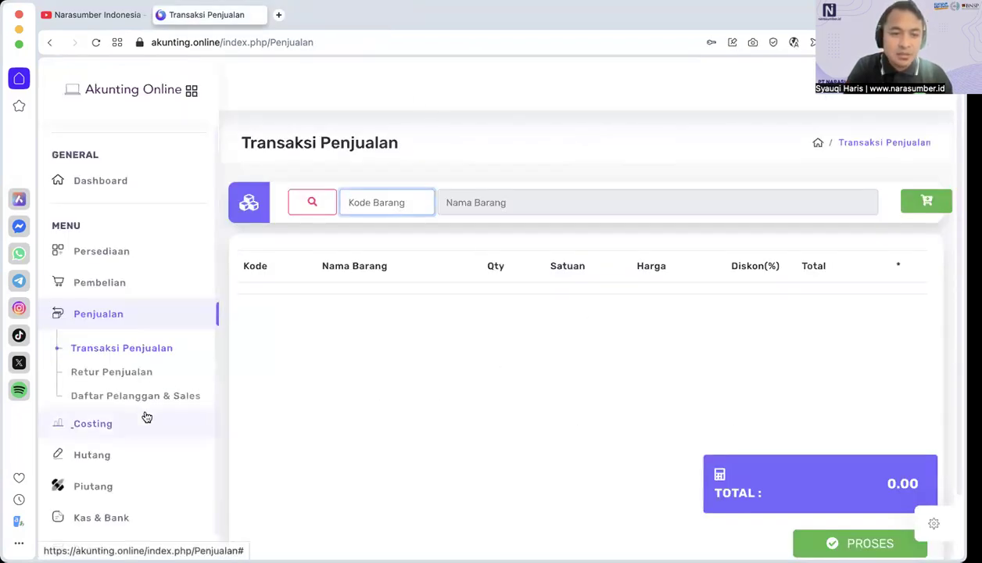
# Step: Open the Jurnal Saldo list and examine the KAS, PIUTANG USAHA, PERSEDIAAN BARANG, HUTANG USAHA, MODAL, PENDAPATAN UTAMA and HPP balances
pyautogui.scroll(-2, 145, 417)
pyautogui.scroll(-2, 121, 435)
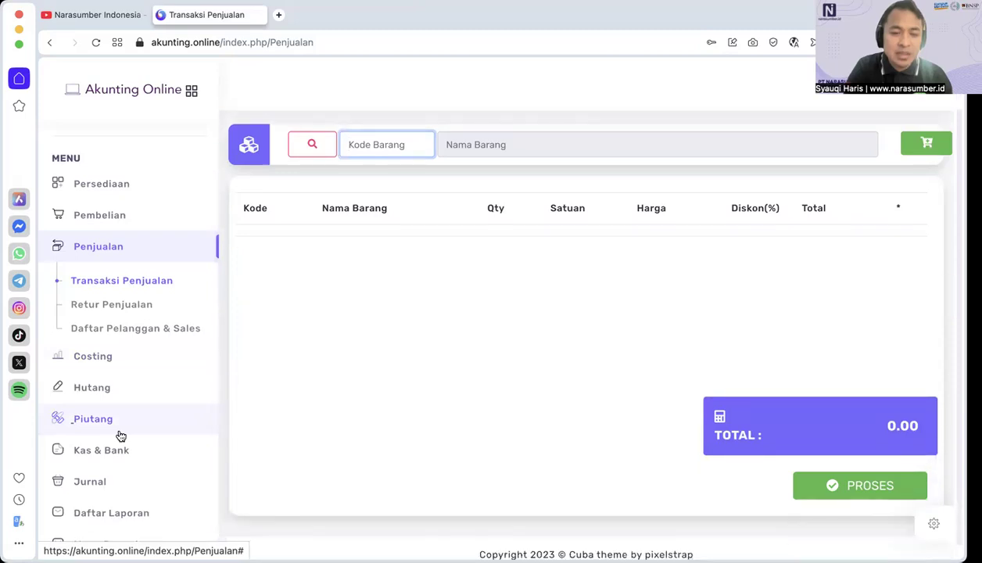
pyautogui.click(97, 483)
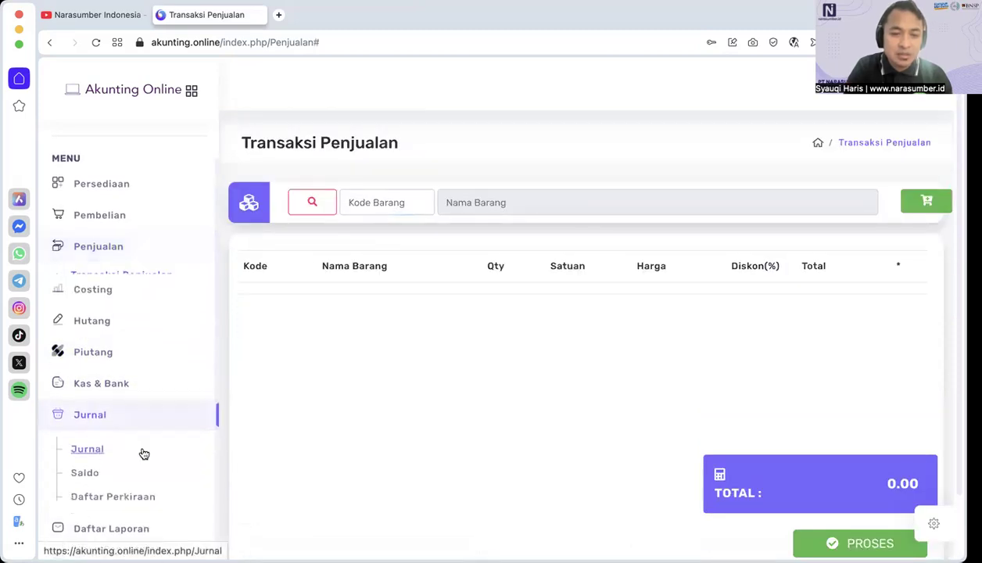
pyautogui.click(86, 462)
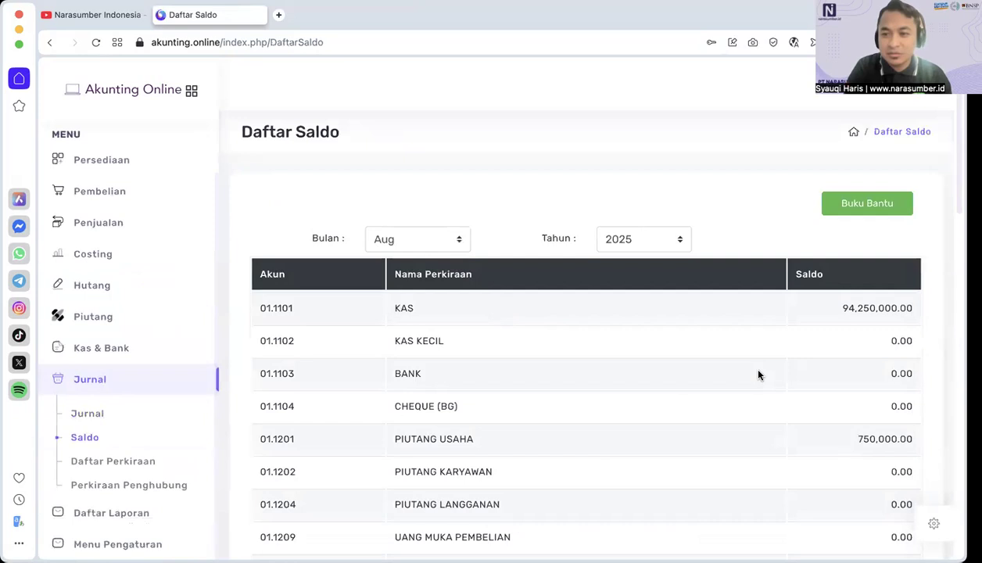
pyautogui.scroll(-3, 808, 381)
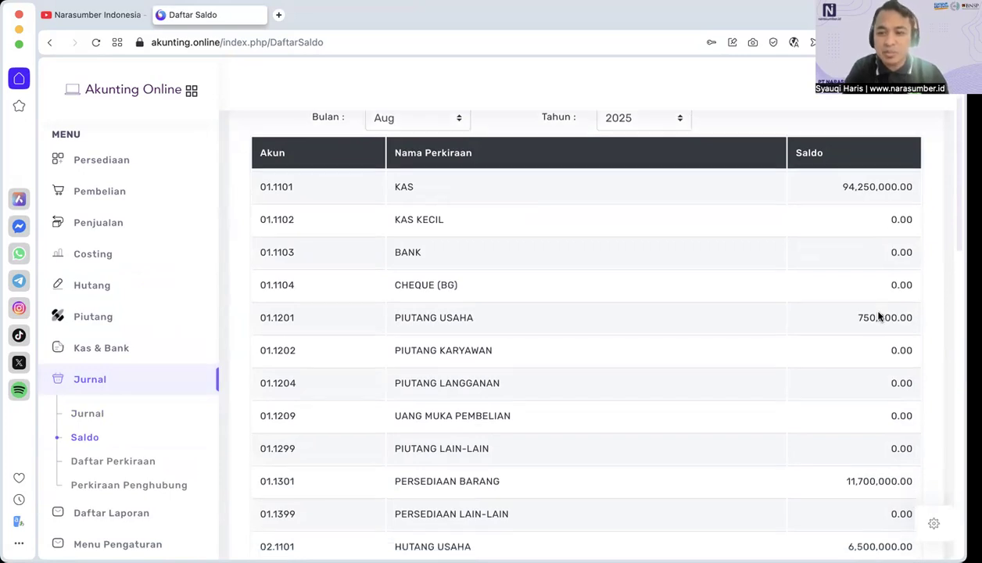
pyautogui.scroll(-4, 880, 315)
pyautogui.scroll(-3, 878, 315)
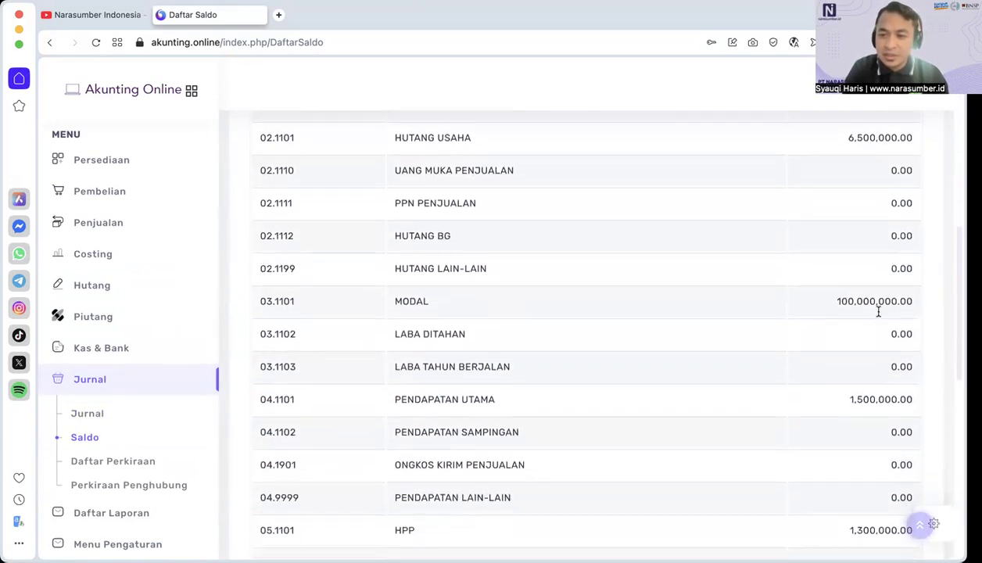
pyautogui.scroll(-2, 865, 379)
pyautogui.scroll(-8, 875, 438)
pyautogui.scroll(12, 873, 439)
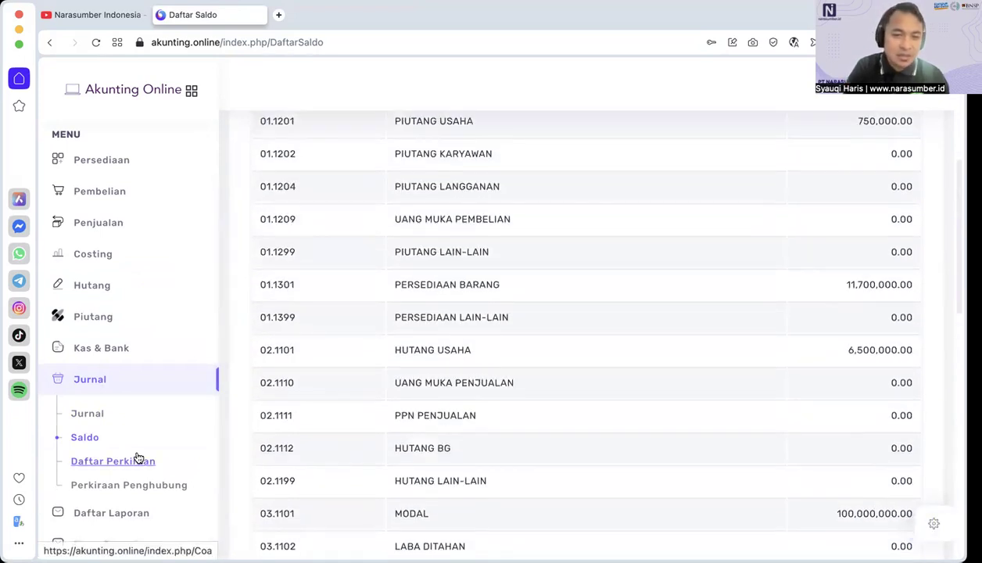
# Step: Generate the Laporan Neraca per 29 August 2025 from the Buku Besar reports in Daftar Laporan
pyautogui.click(94, 513)
pyautogui.scroll(-5, 595, 387)
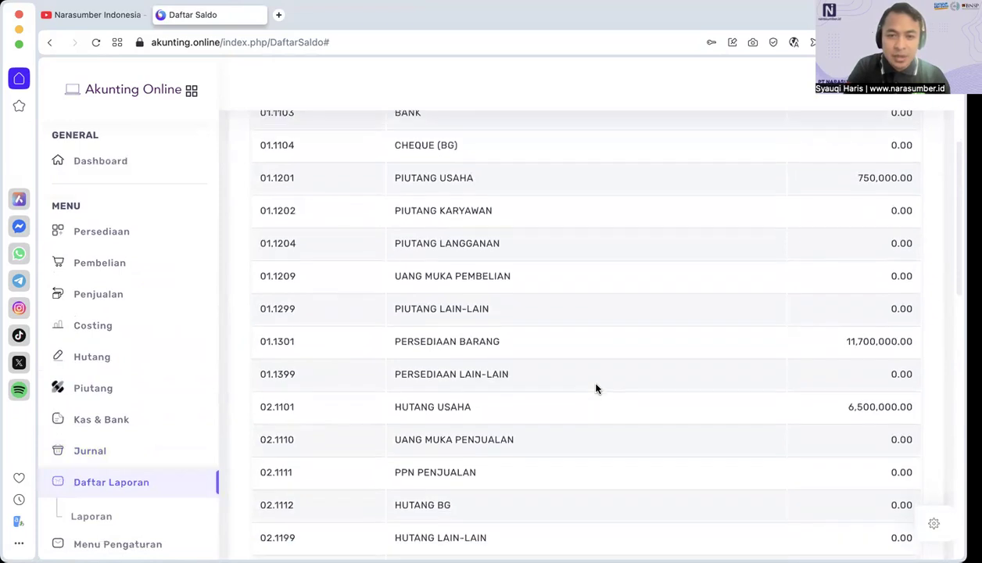
pyautogui.click(101, 521)
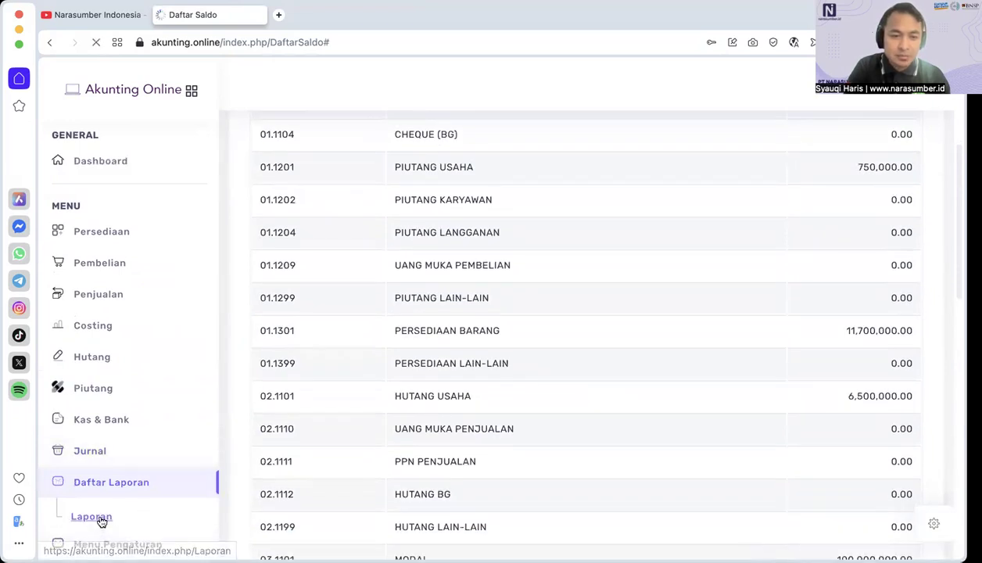
pyautogui.click(813, 301)
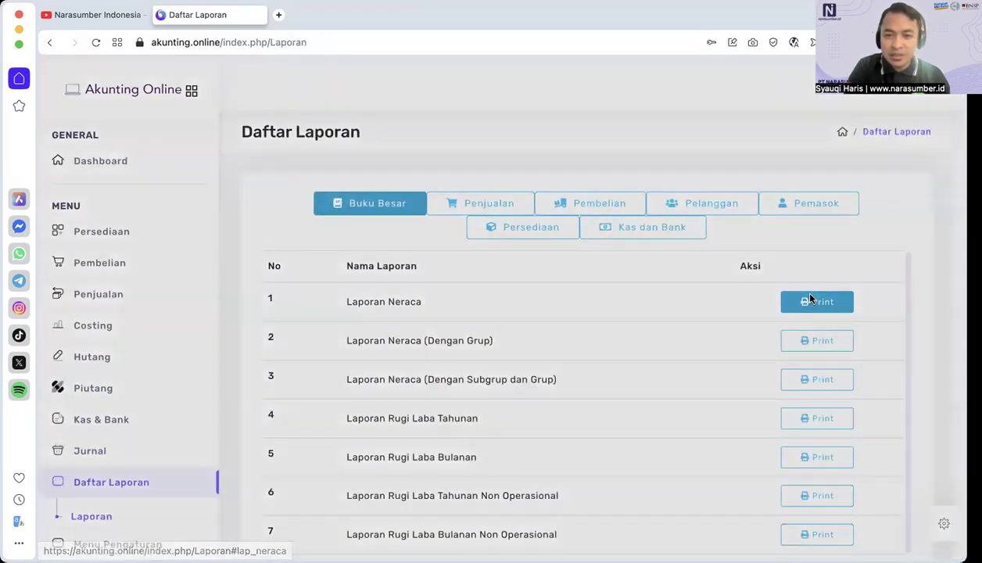
pyautogui.click(614, 223)
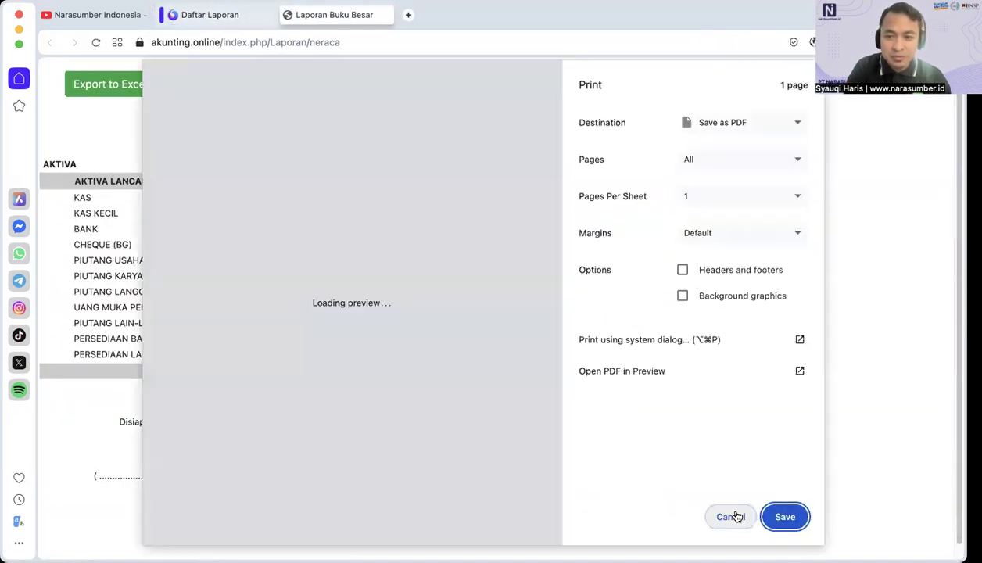
pyautogui.click(732, 519)
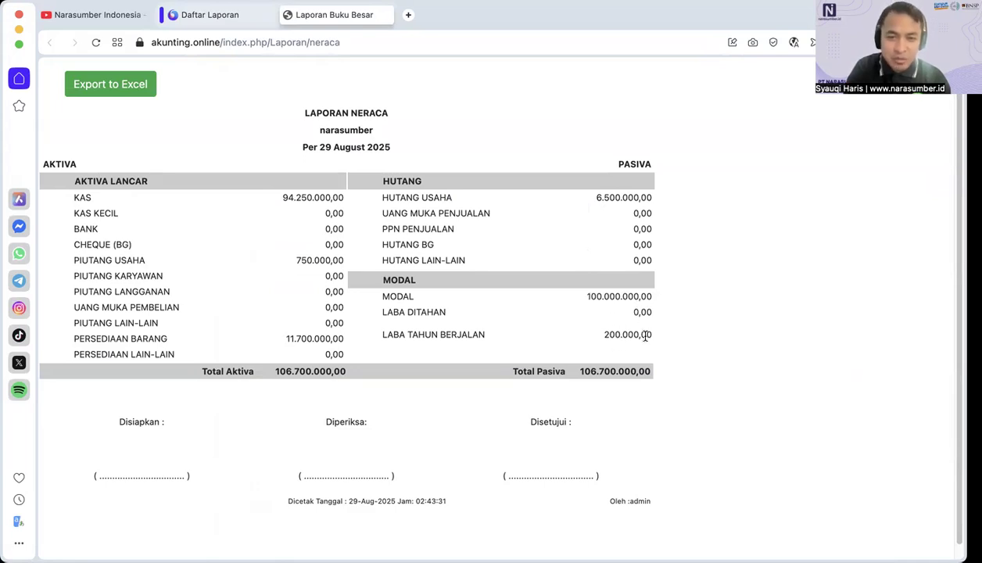
# Step: Close the Laporan Neraca and generate the Laporan Rugi Laba Tahunan with the date 29-Aug-2025
pyautogui.click(287, 15)
pyautogui.click(544, 218)
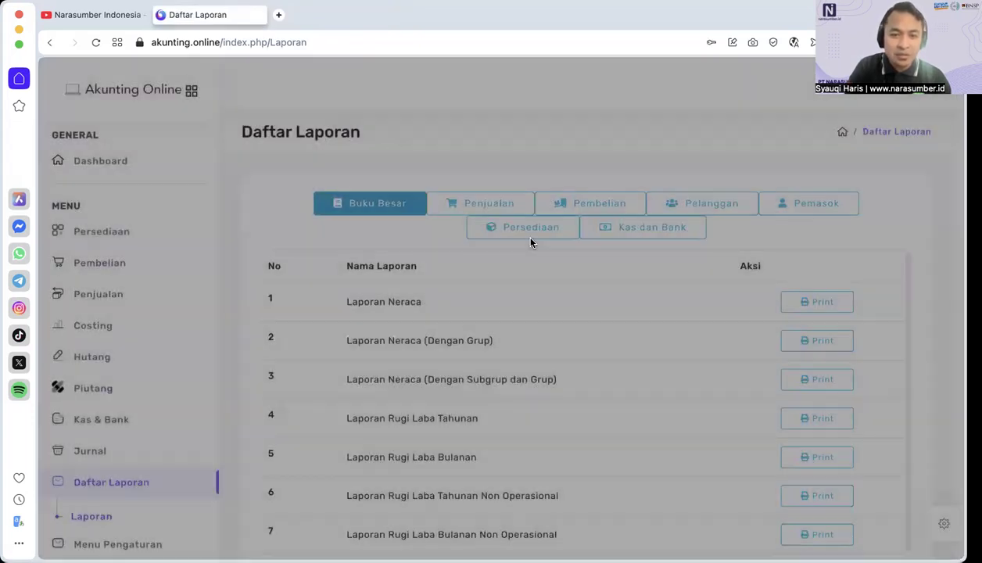
pyautogui.scroll(-1, 677, 410)
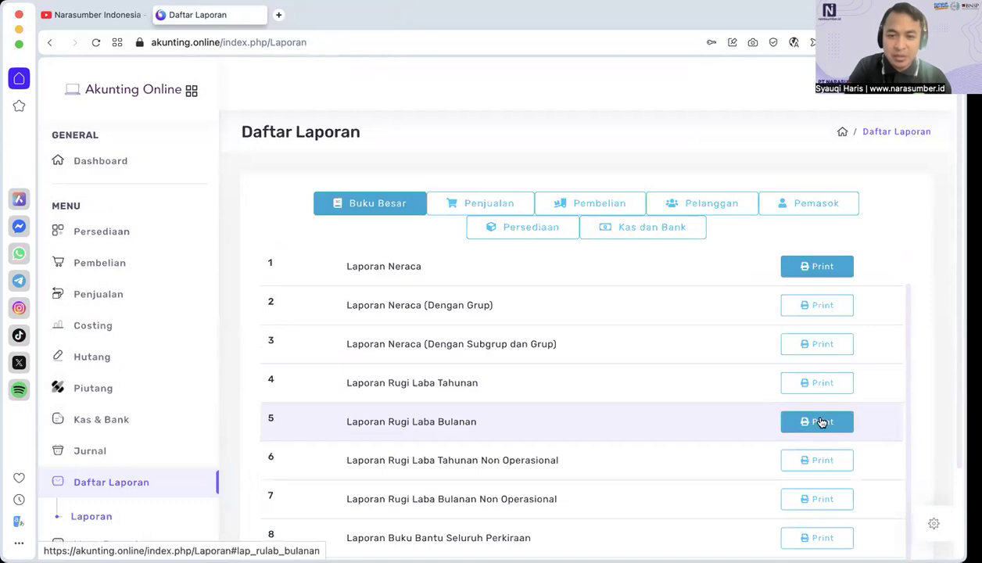
pyautogui.click(814, 382)
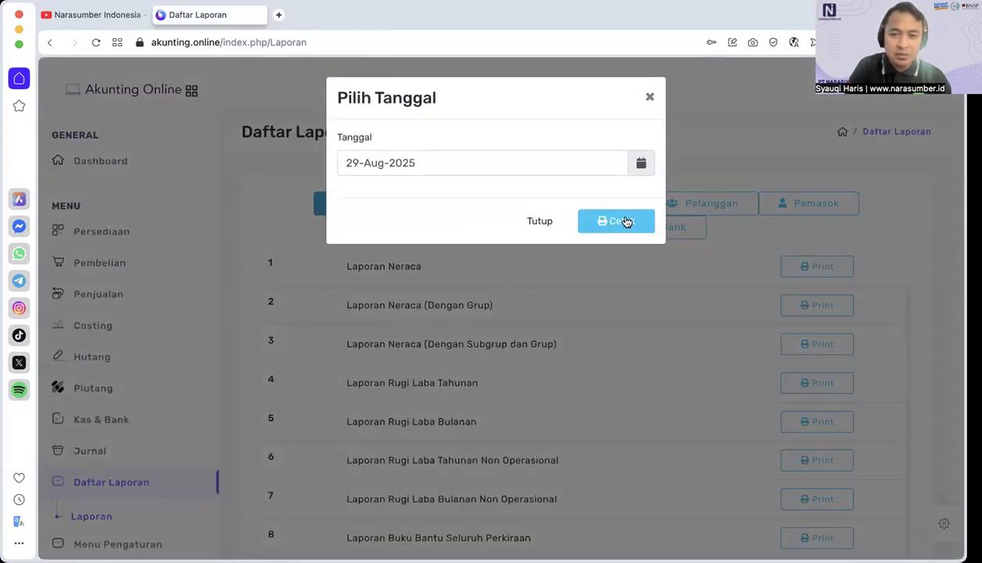
pyautogui.click(618, 221)
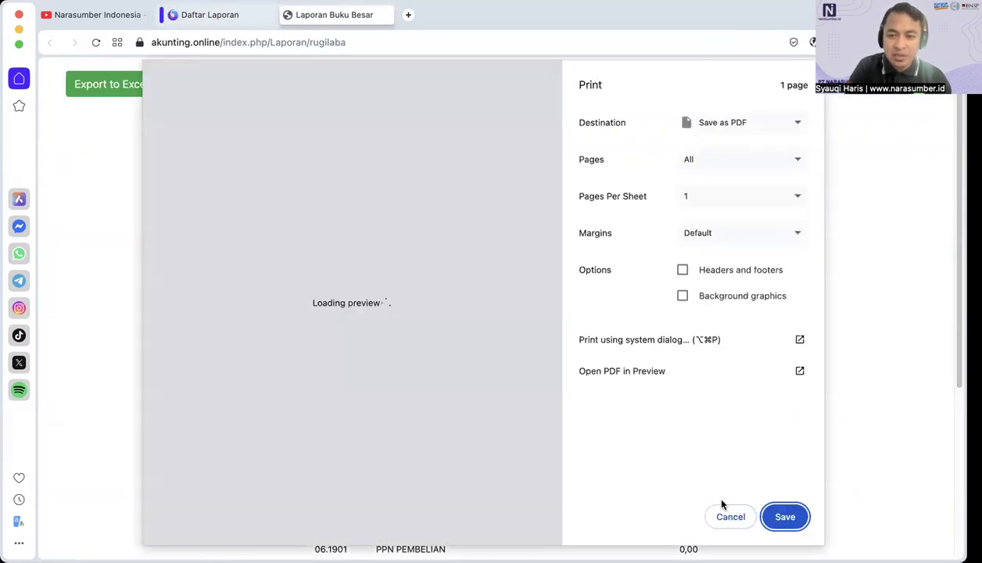
pyautogui.click(724, 513)
# Step: Review the Pendapatan, HPP, Biaya and Total Laba figures in the Laporan Rugi Laba Tahunan, and close the report and its date dialog
pyautogui.scroll(-2, 594, 347)
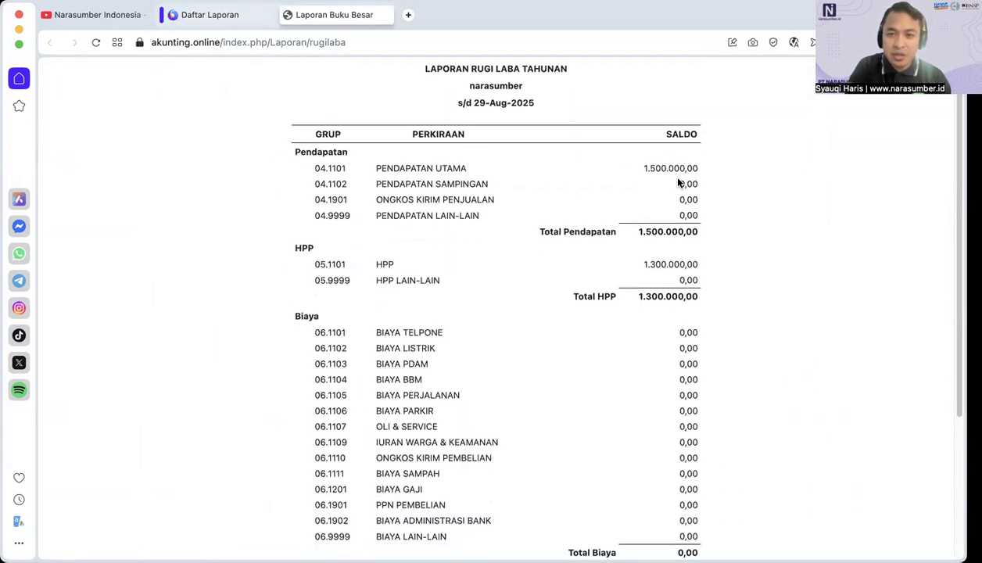
pyautogui.scroll(-3, 643, 264)
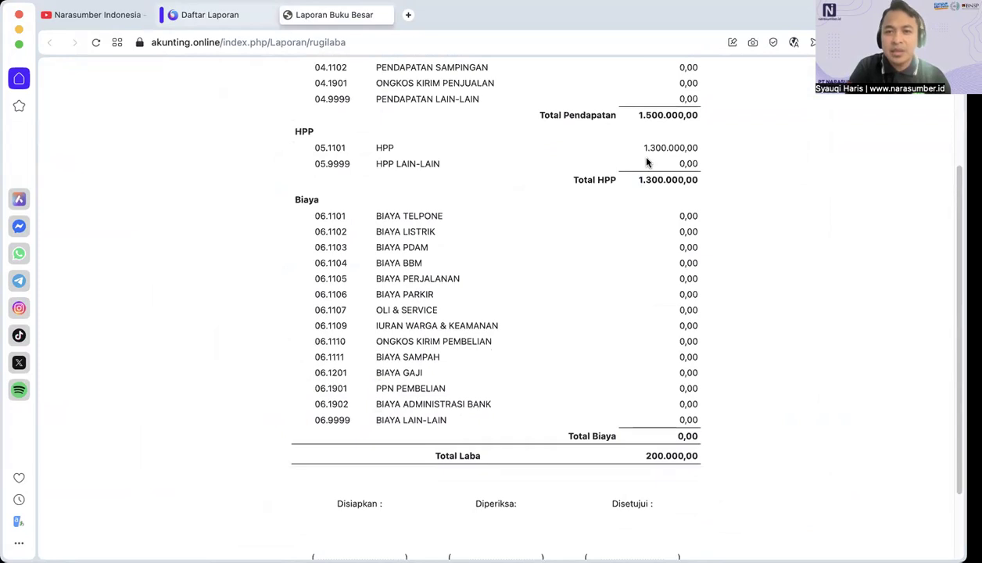
pyautogui.scroll(-2, 686, 460)
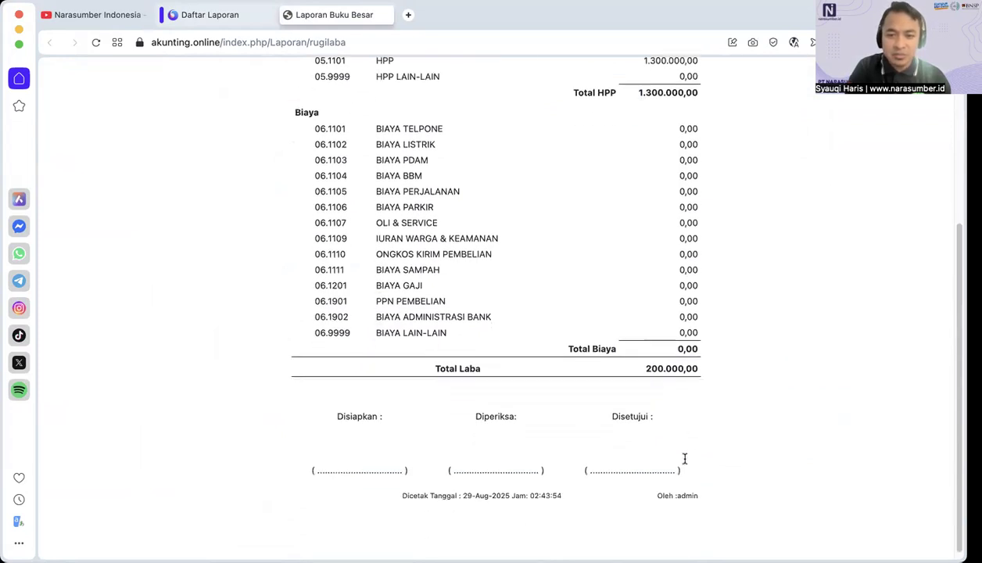
pyautogui.scroll(7, 685, 460)
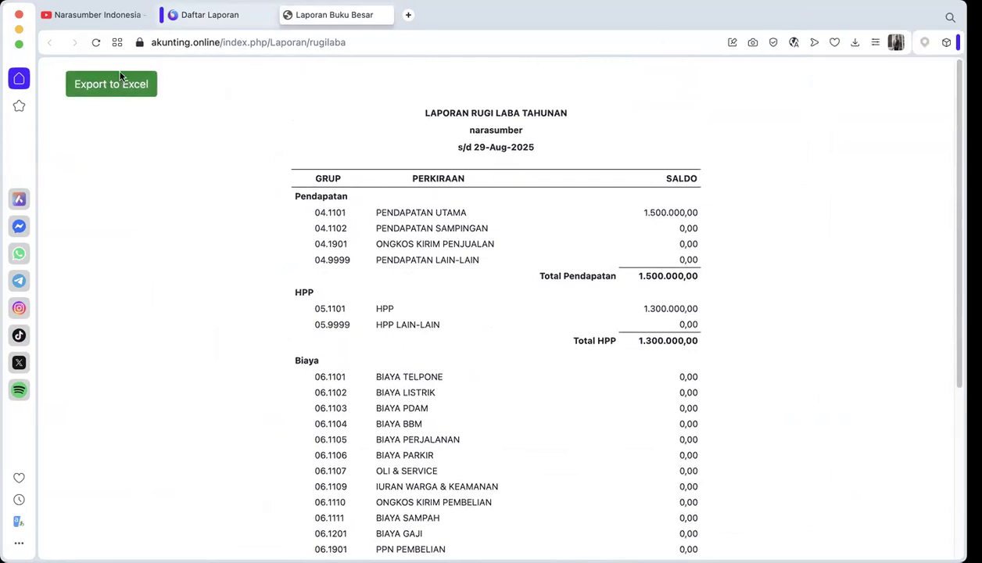
pyautogui.click(288, 15)
pyautogui.click(537, 220)
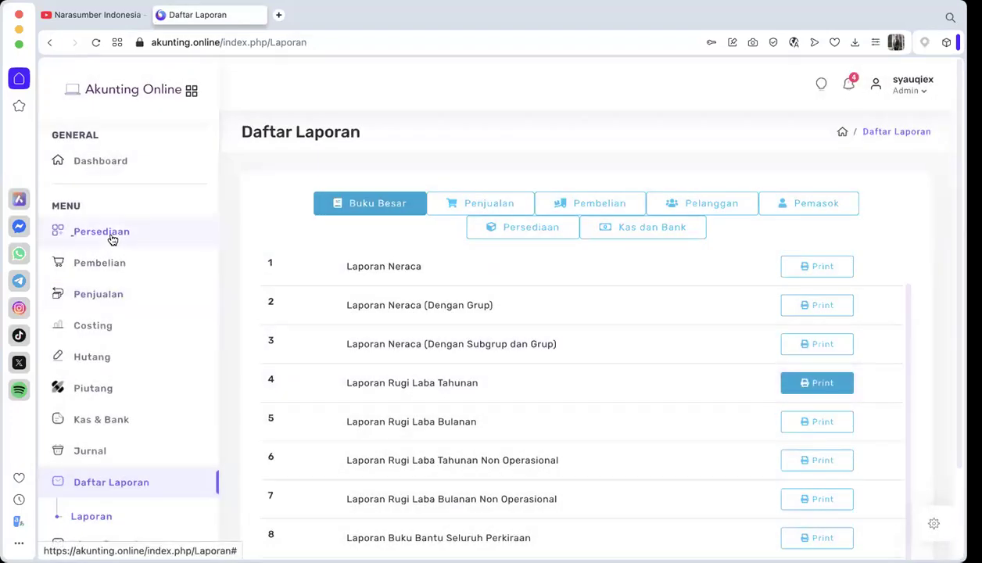
# Step: Open the Dashboard and examine the receivable, payable, stock and turnover cards and the Penjualan Perbulan chart for 2025
pyautogui.click(98, 166)
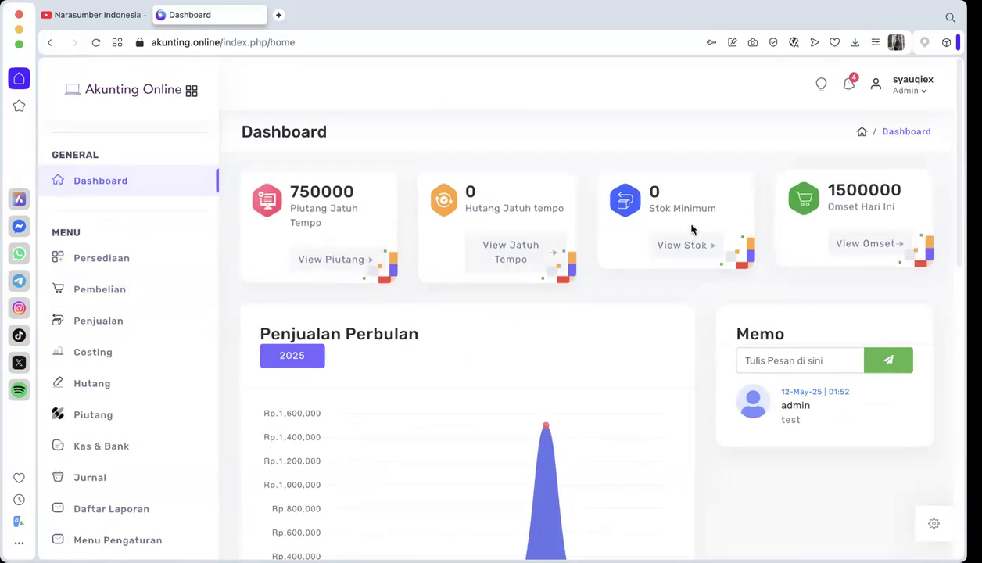
pyautogui.scroll(-1, 499, 190)
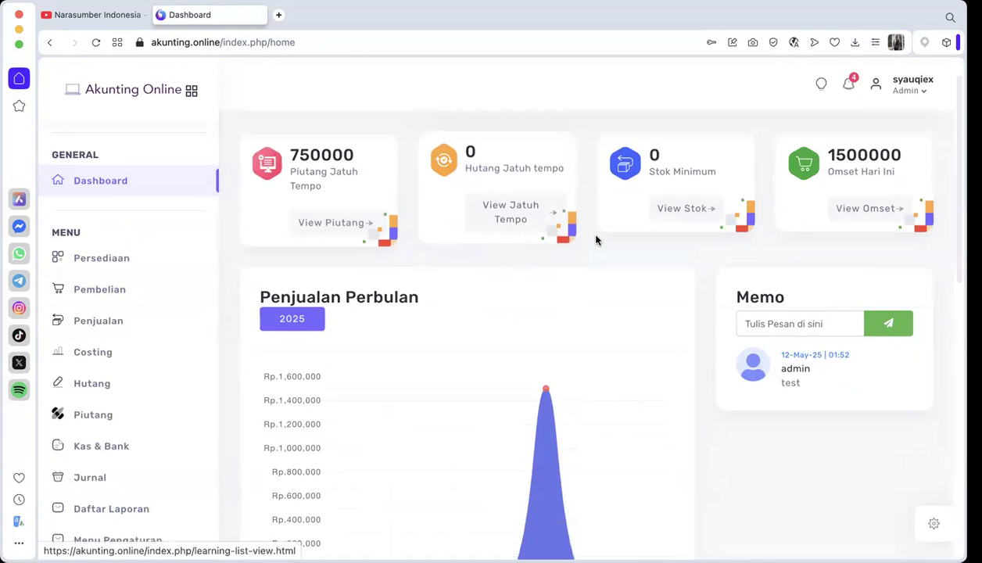
pyautogui.scroll(-3, 708, 319)
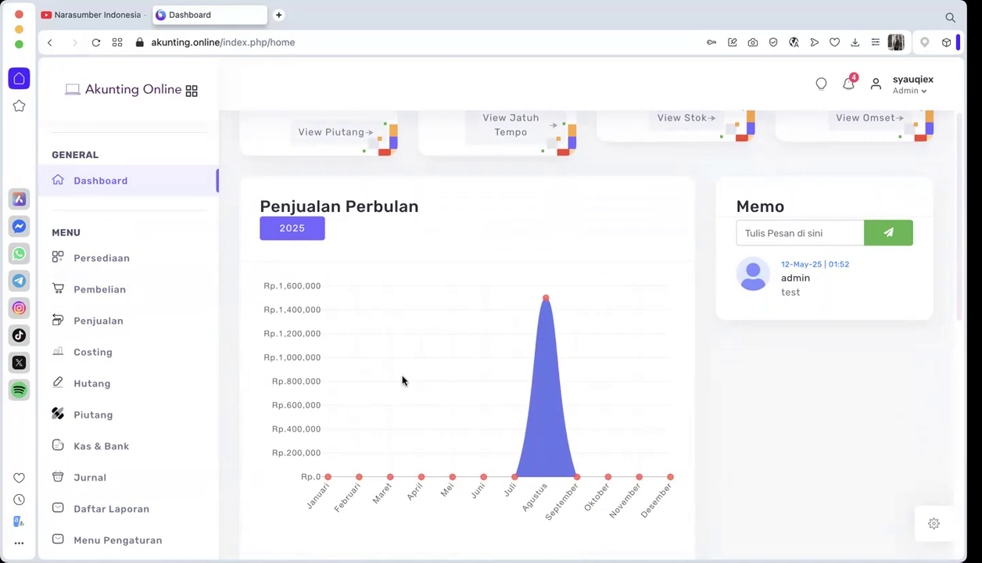
pyautogui.scroll(-3, 115, 467)
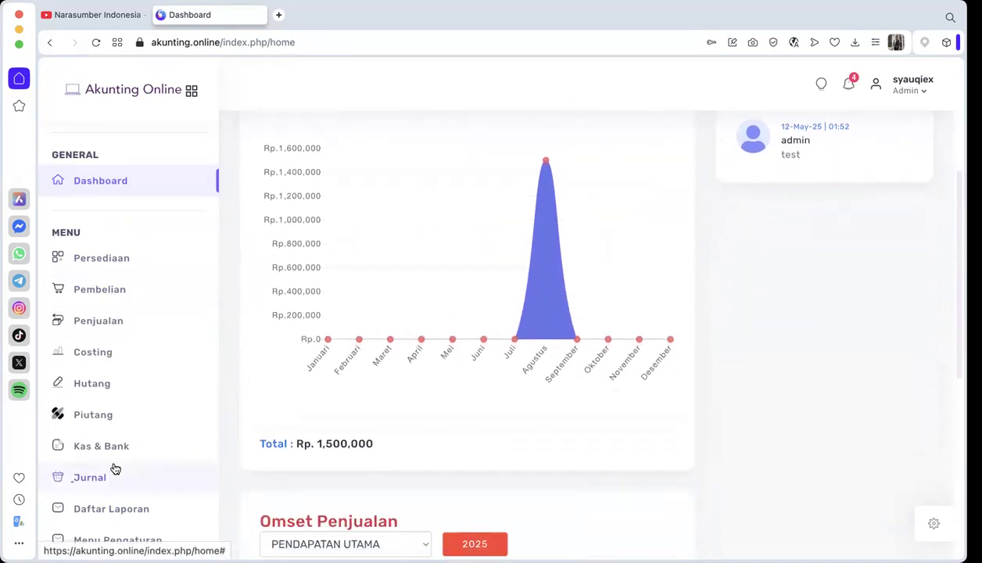
pyautogui.click(116, 540)
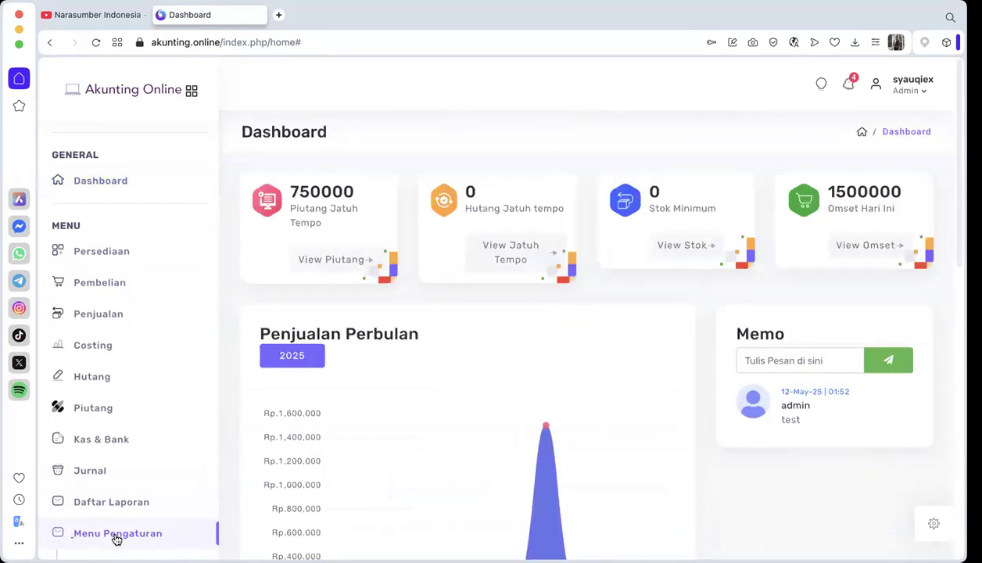
pyautogui.scroll(-3, 118, 476)
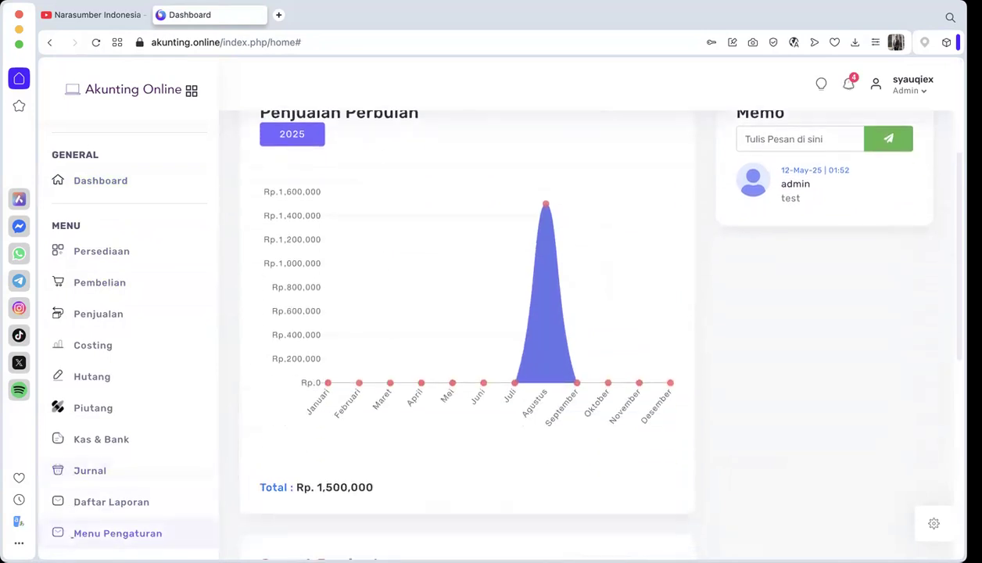
pyautogui.click(57, 538)
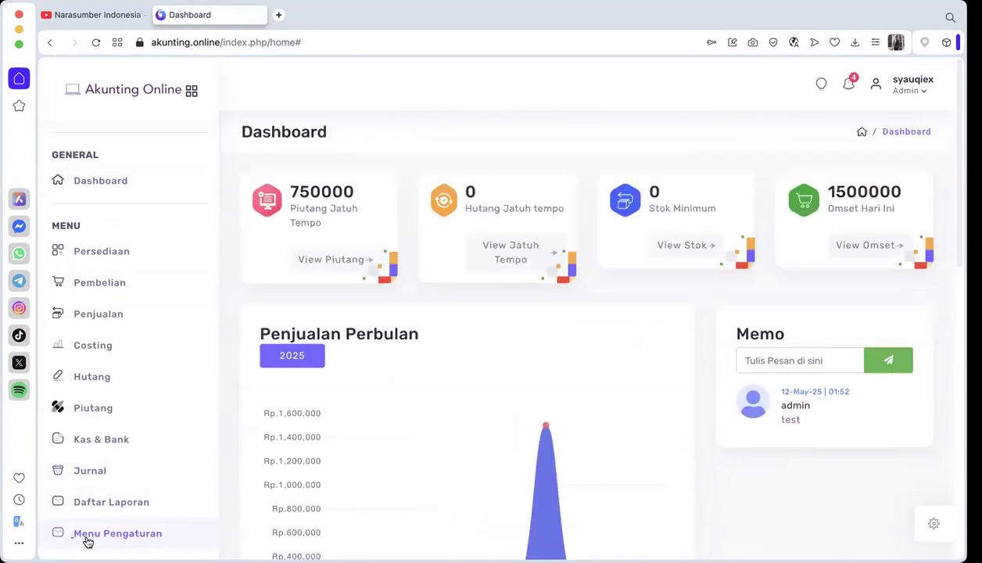
pyautogui.click(101, 510)
pyautogui.scroll(-1, 128, 483)
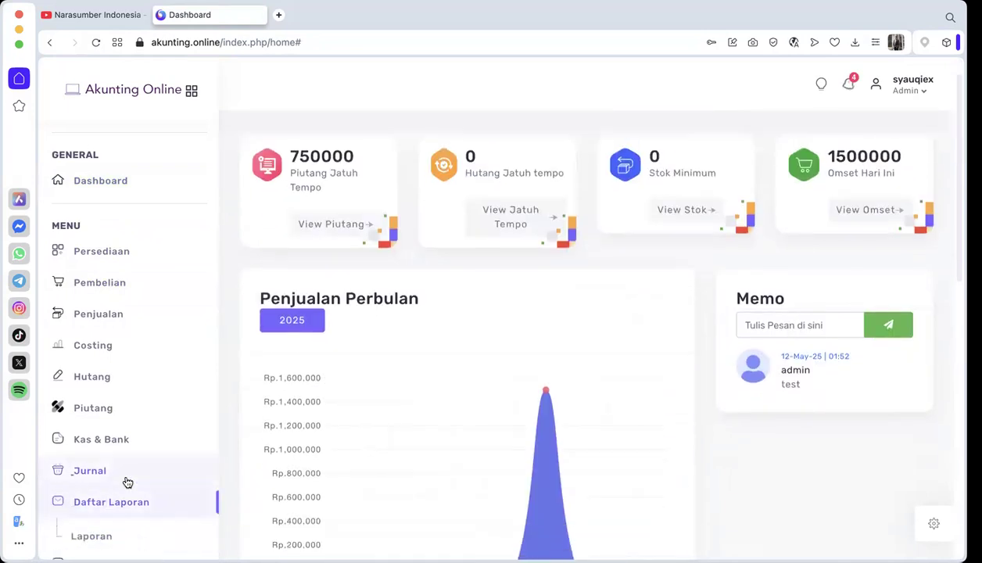
pyautogui.scroll(-2, 126, 480)
pyautogui.scroll(4, 126, 481)
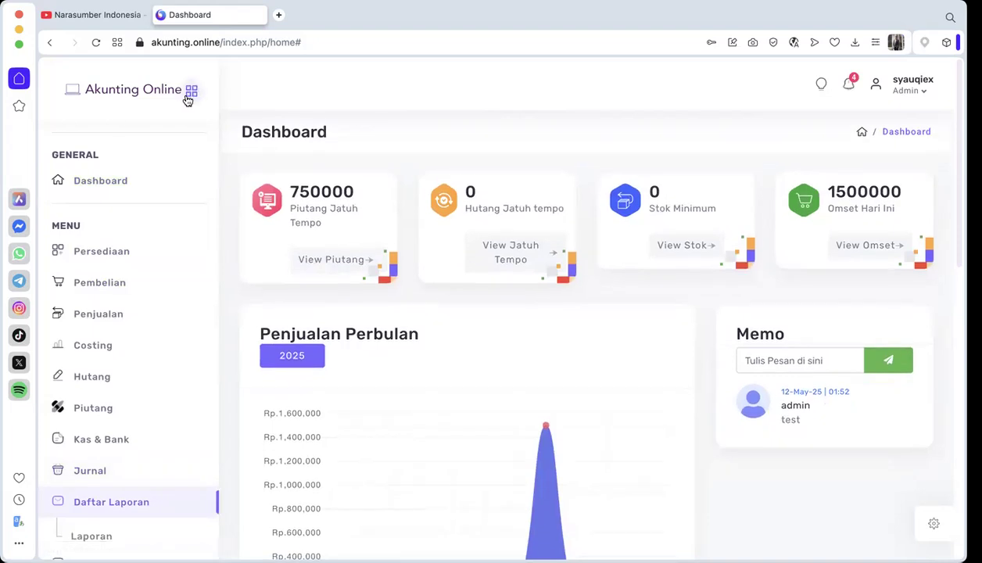
# Step: Collapse the Dashboard's navigation sidebar so that only its icons are shown
pyautogui.click(188, 100)
pyautogui.moveTo(118, 412); pyautogui.dragTo(470, 530)
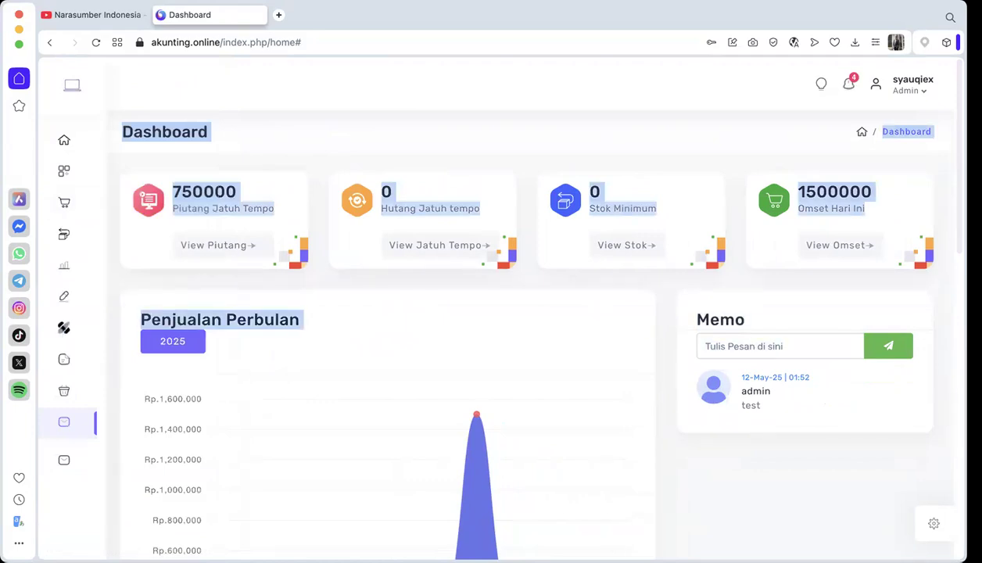
pyautogui.moveTo(480, 492); pyautogui.dragTo(376, 132)
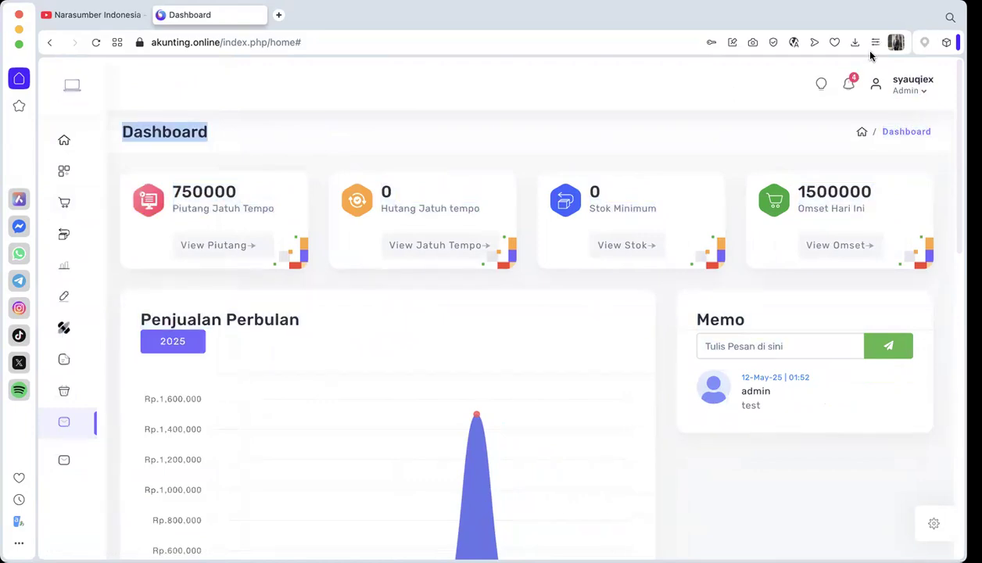
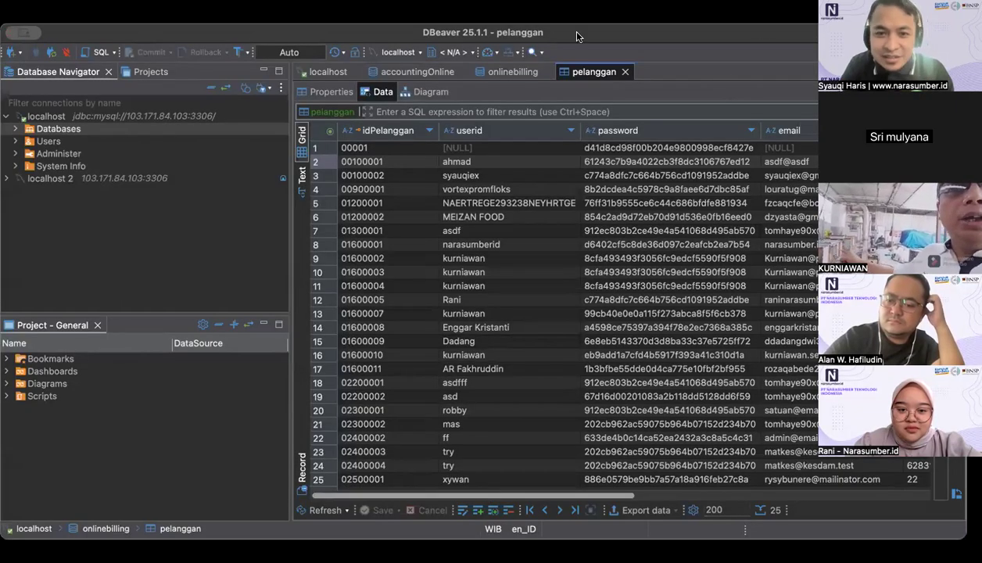
# Step: In DBeaver's pelanggan table, compare the idPelanggan, userid and email values of the records that share the same userid
pyautogui.click(545, 273)
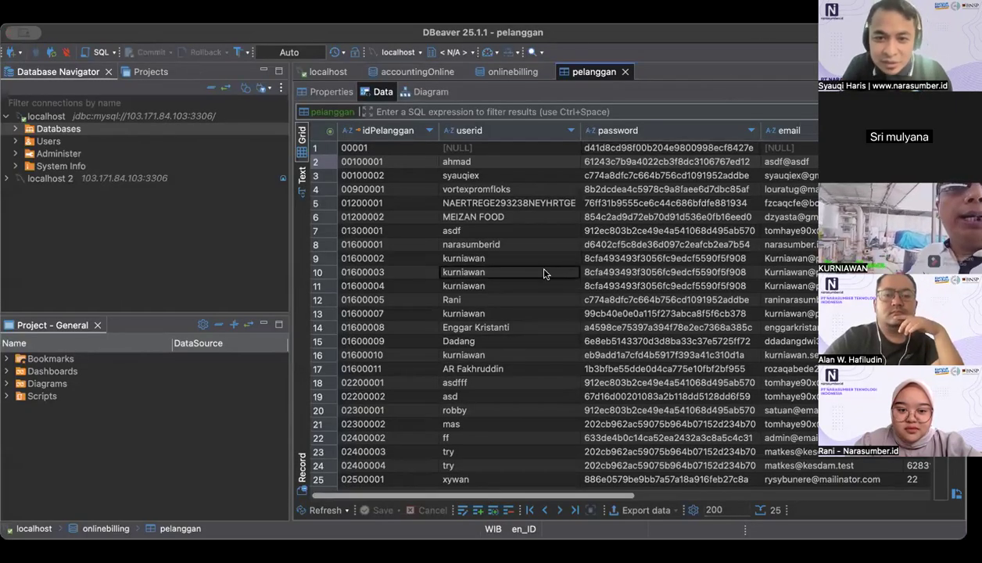
pyautogui.click(419, 260)
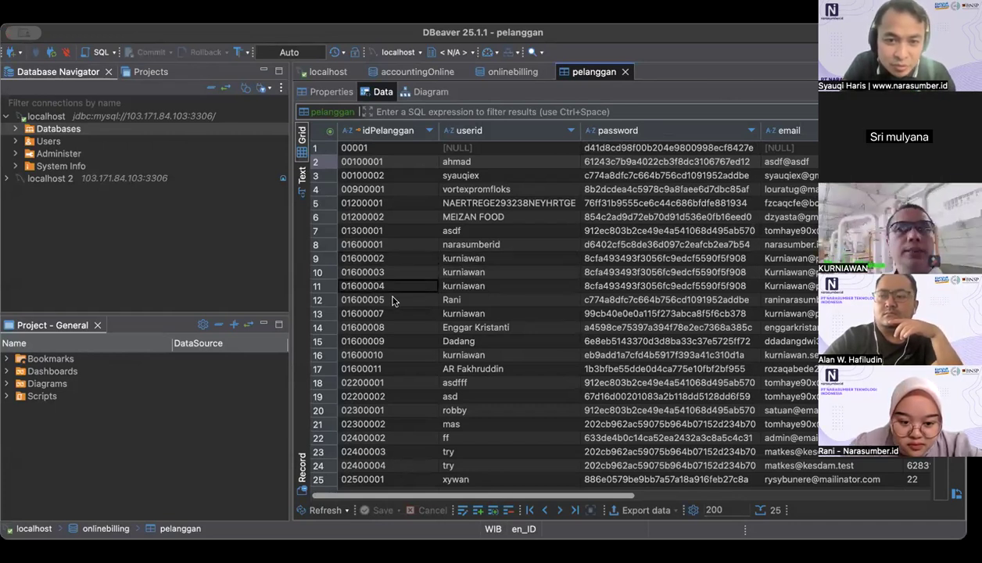
pyautogui.click(446, 263)
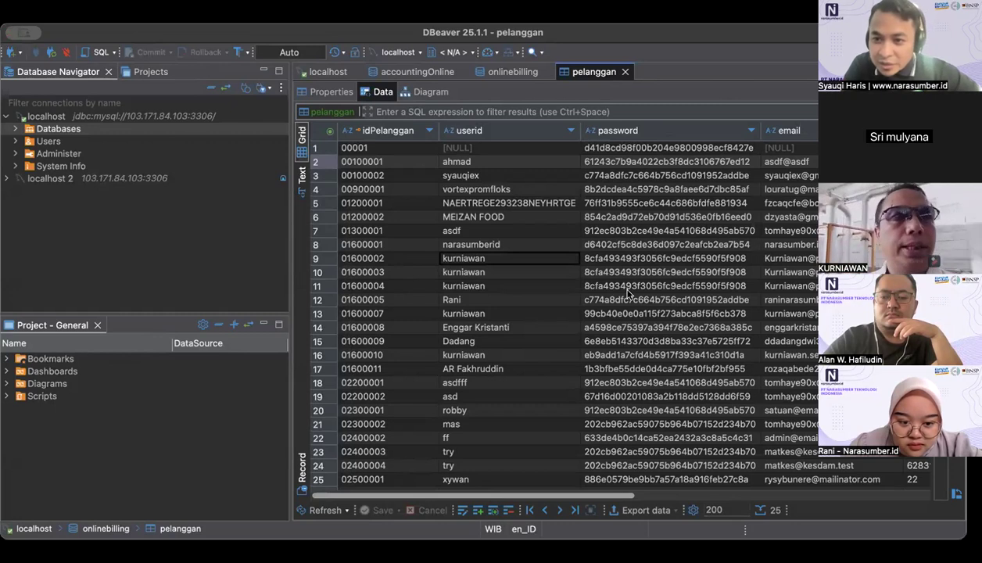
pyautogui.click(448, 264)
pyautogui.hscroll(1, 447, 264)
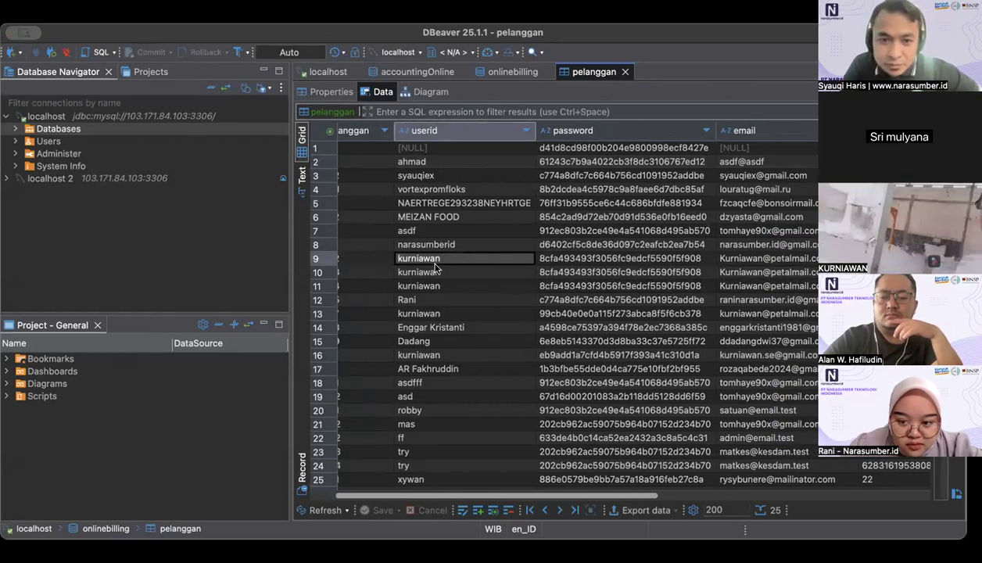
pyautogui.click(432, 313)
pyautogui.click(434, 285)
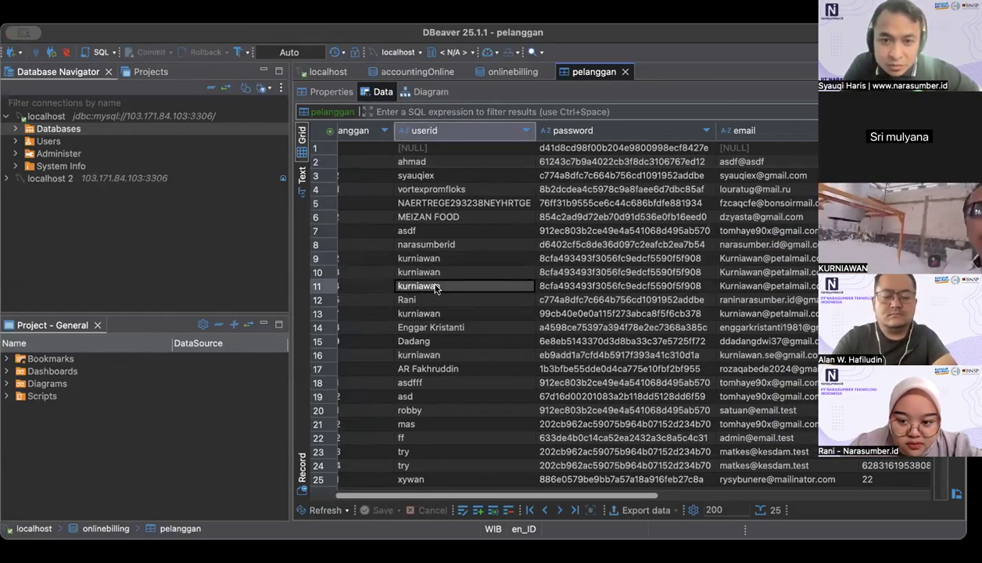
pyautogui.click(431, 272)
pyautogui.click(432, 260)
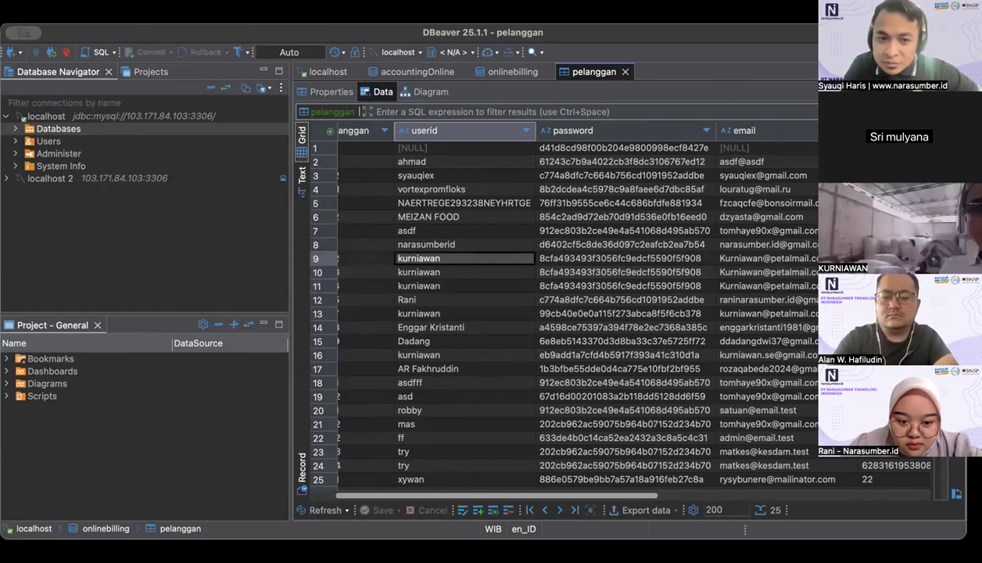
pyautogui.click(767, 272)
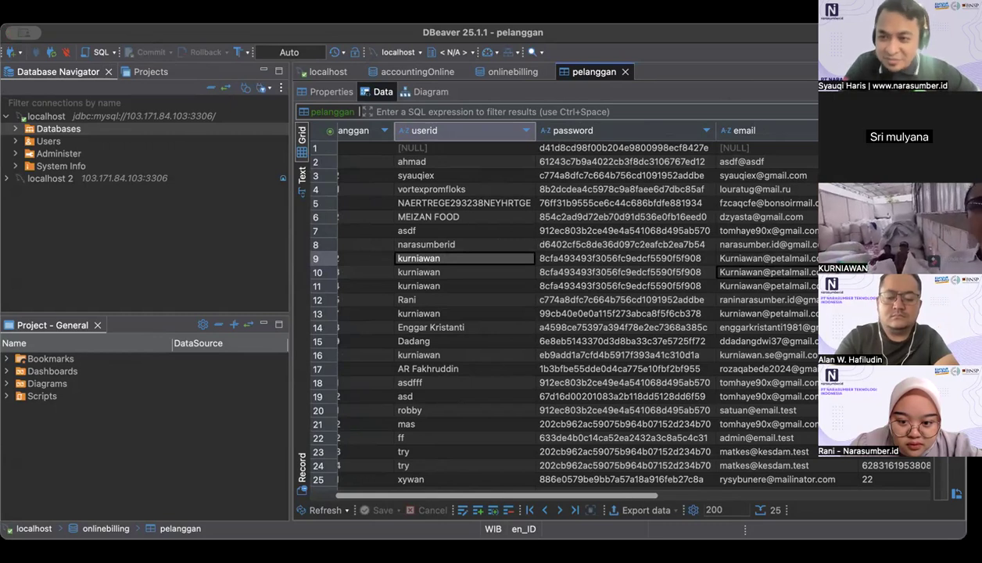
# Step: Examine the userid, password, email and handphone columns of the other pelanggan records around rows 12 to 16
pyautogui.hscroll(-2, 512, 299)
pyautogui.click(512, 300)
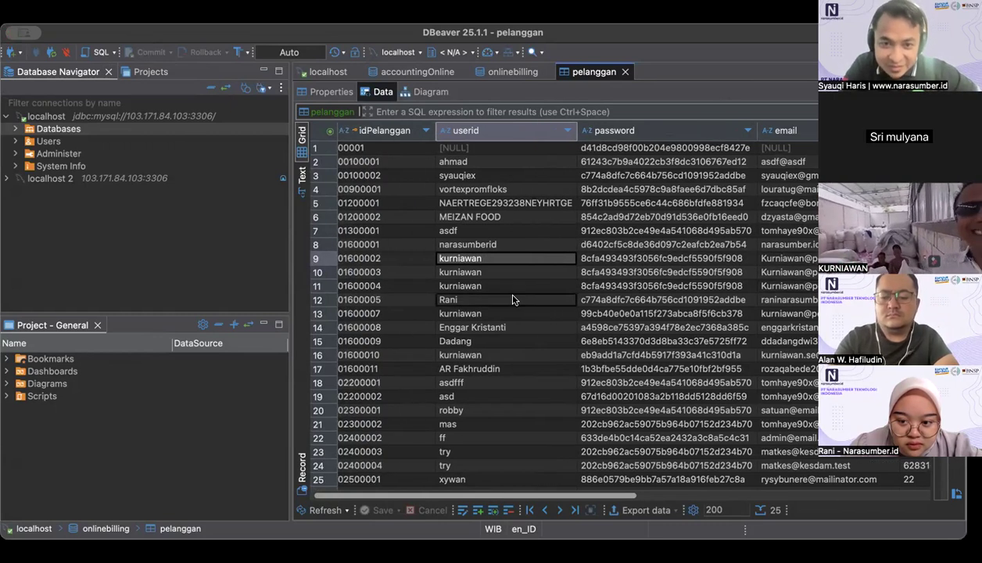
pyautogui.click(504, 353)
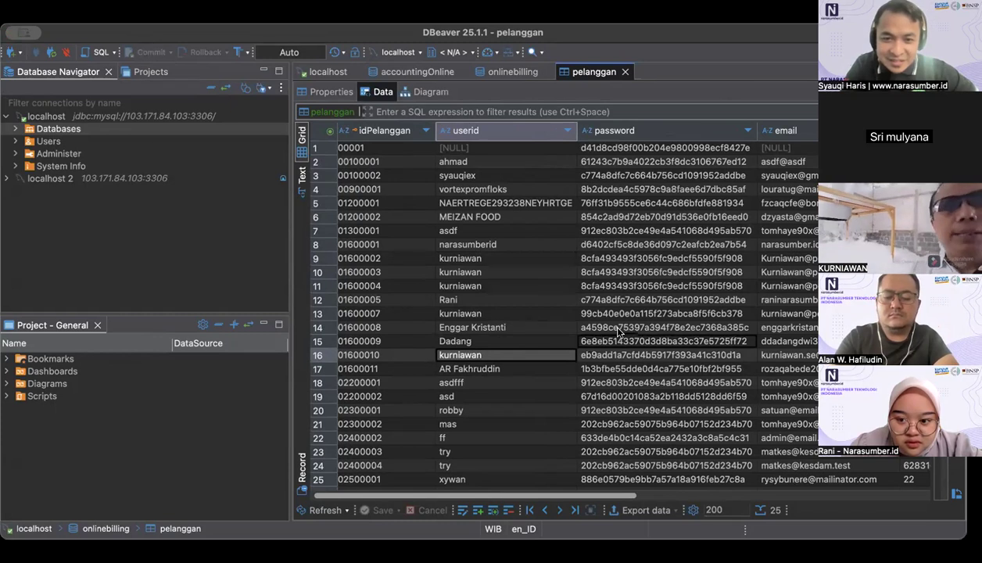
pyautogui.hscroll(5, 618, 333)
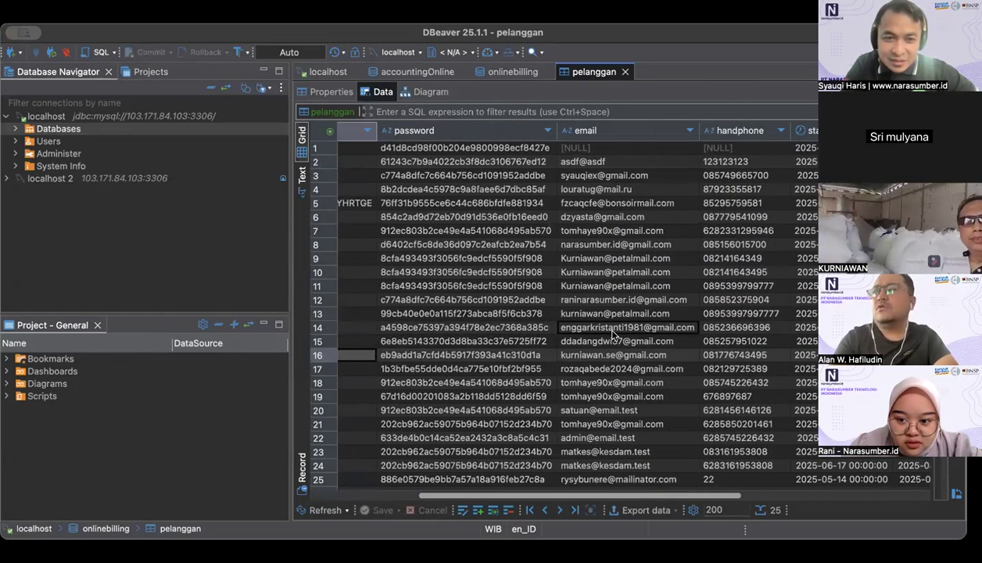
pyautogui.hscroll(-5, 614, 335)
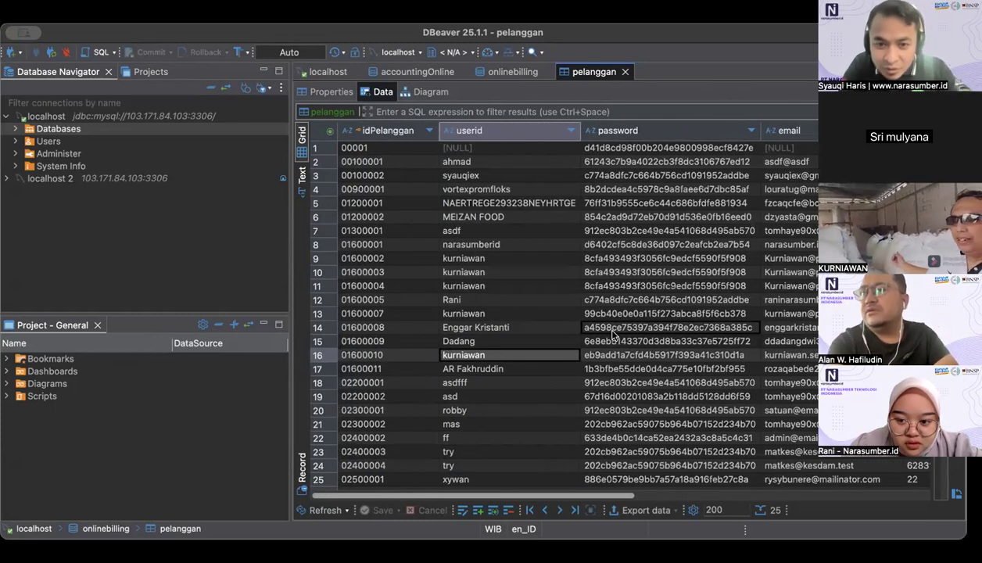
pyautogui.hscroll(3, 614, 335)
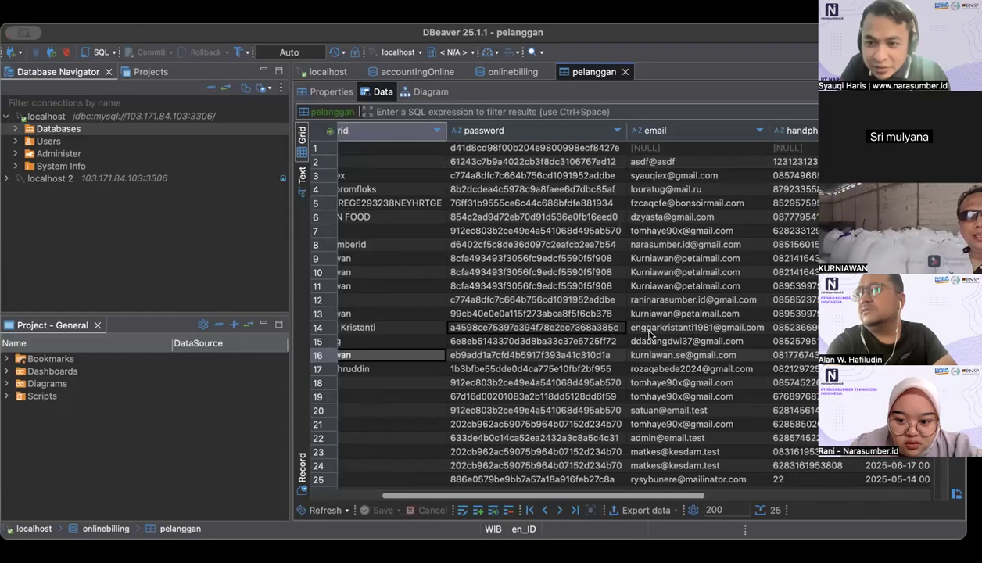
pyautogui.hscroll(-3, 649, 335)
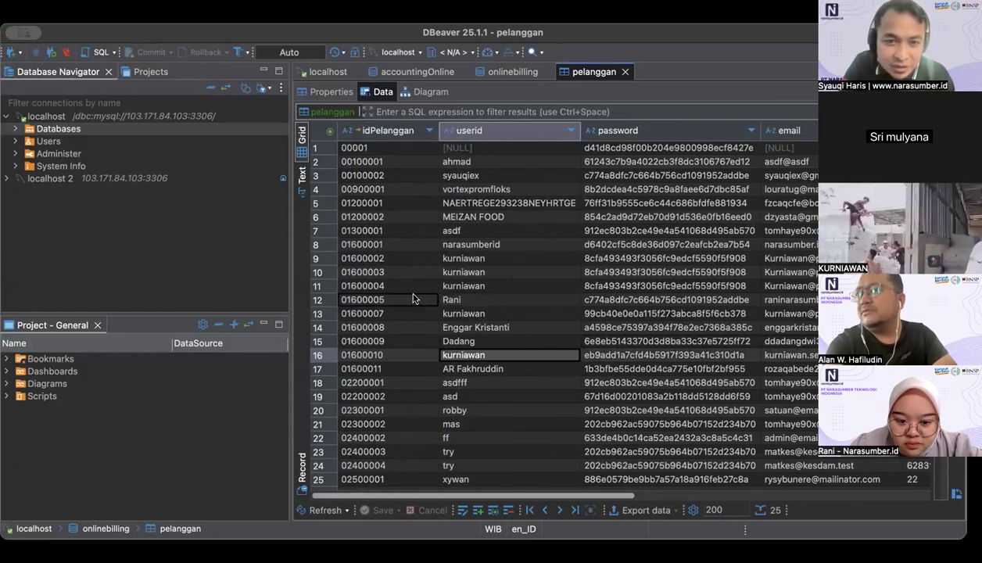
pyautogui.click(395, 260)
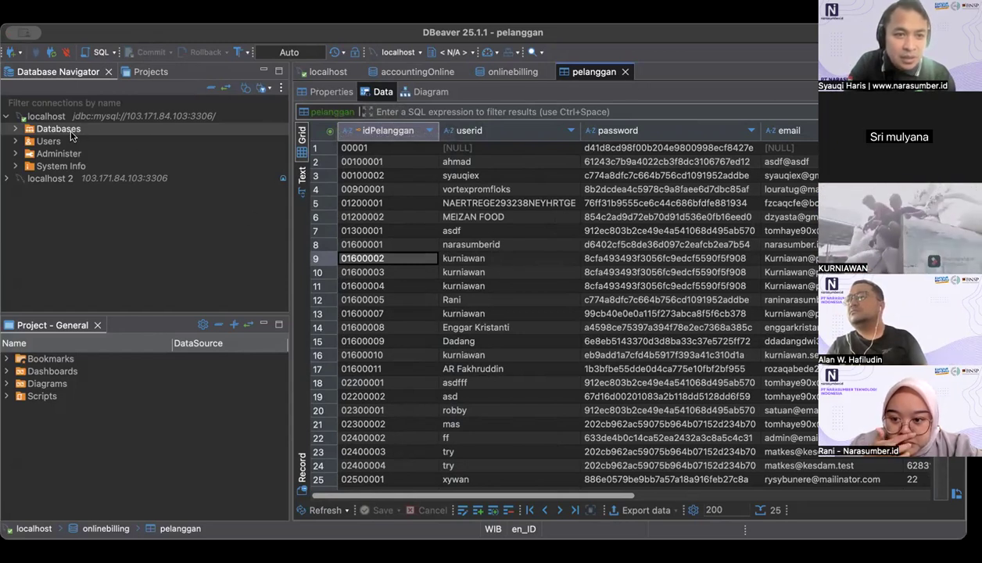
# Step: Open the onlinebilling database from the localhost database list and display the data of its dbpelanggan table
pyautogui.doubleClick(91, 128)
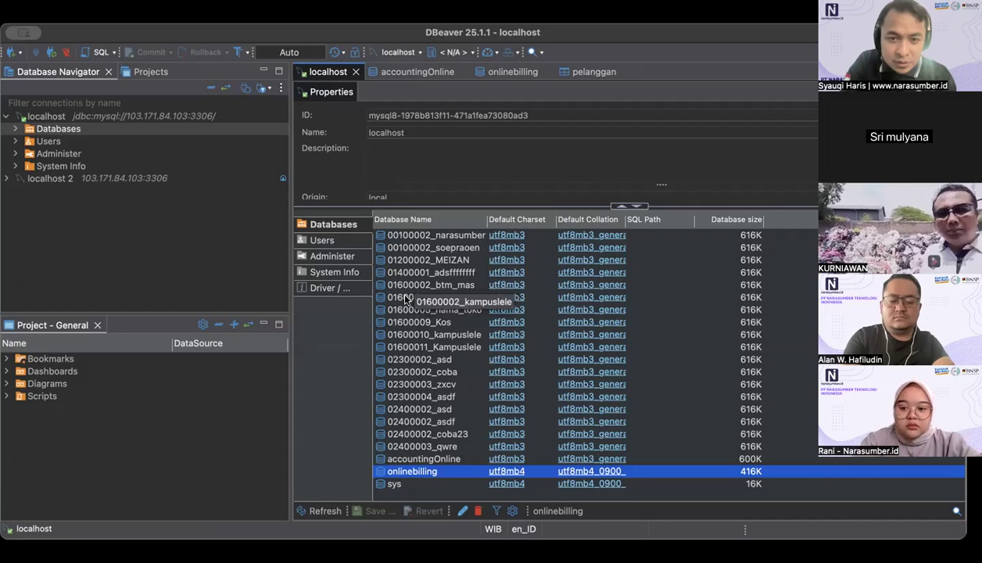
pyautogui.doubleClick(400, 473)
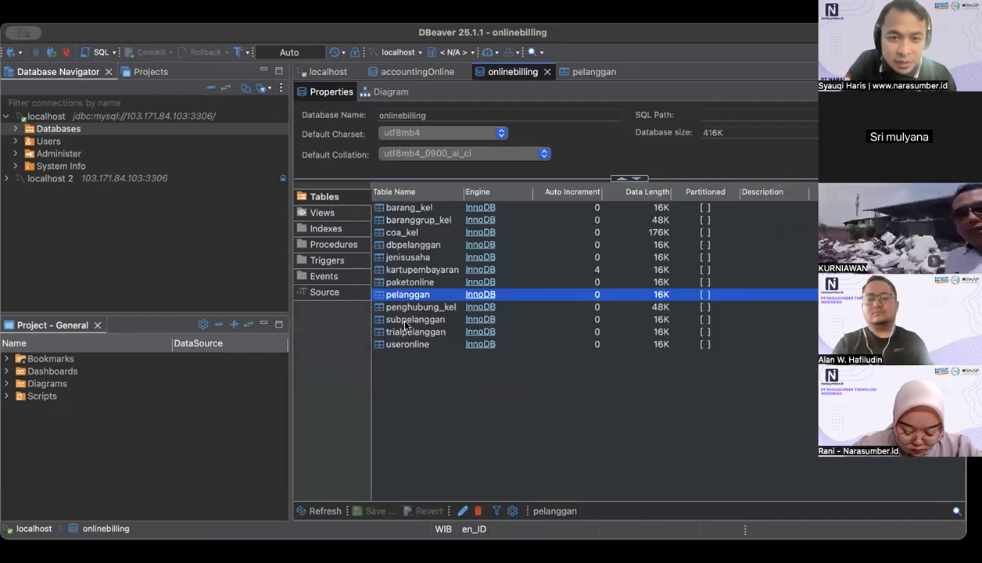
pyautogui.doubleClick(397, 245)
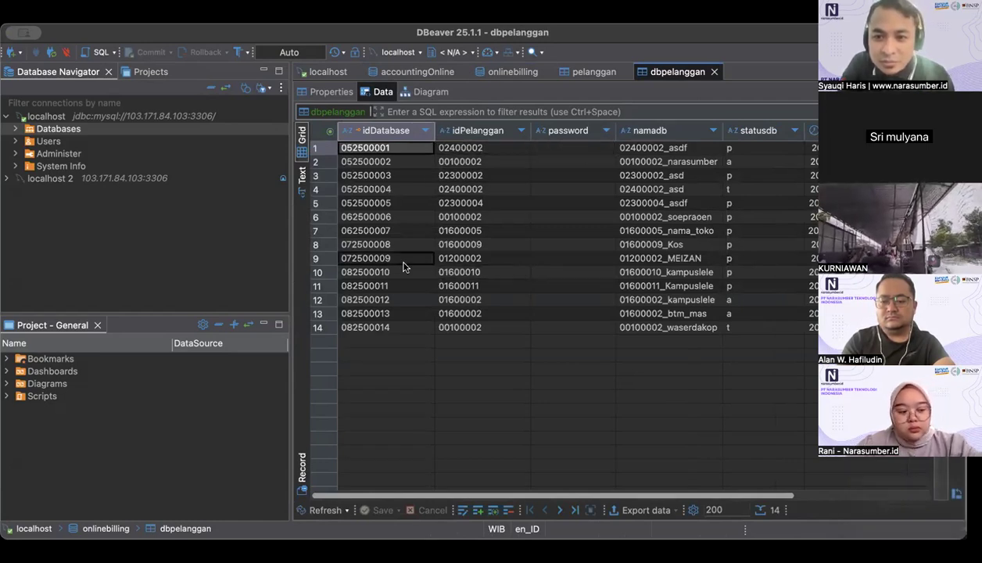
# Step: Examine the statusdb, start and end values of the kampuslele and btm_mas databases in rows 12 and 13 of dbpelanggan
pyautogui.click(316, 300)
pyautogui.moveTo(544, 495); pyautogui.dragTo(700, 495)
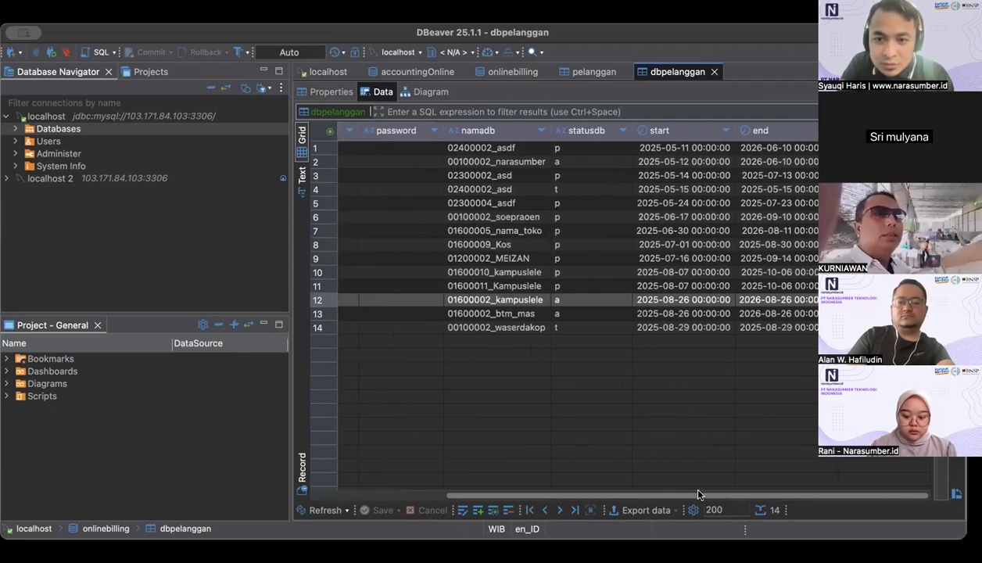
pyautogui.click(562, 313)
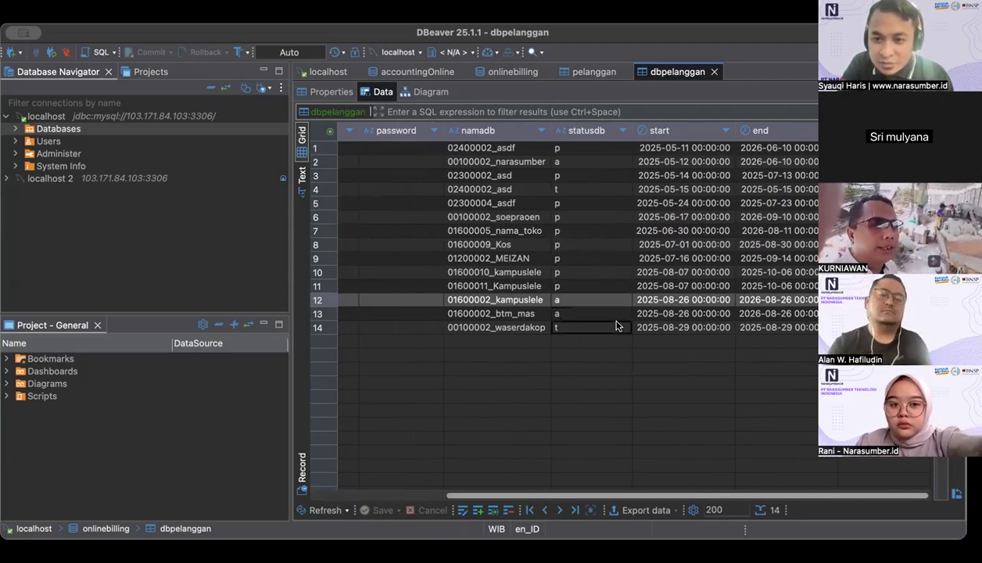
pyautogui.click(660, 316)
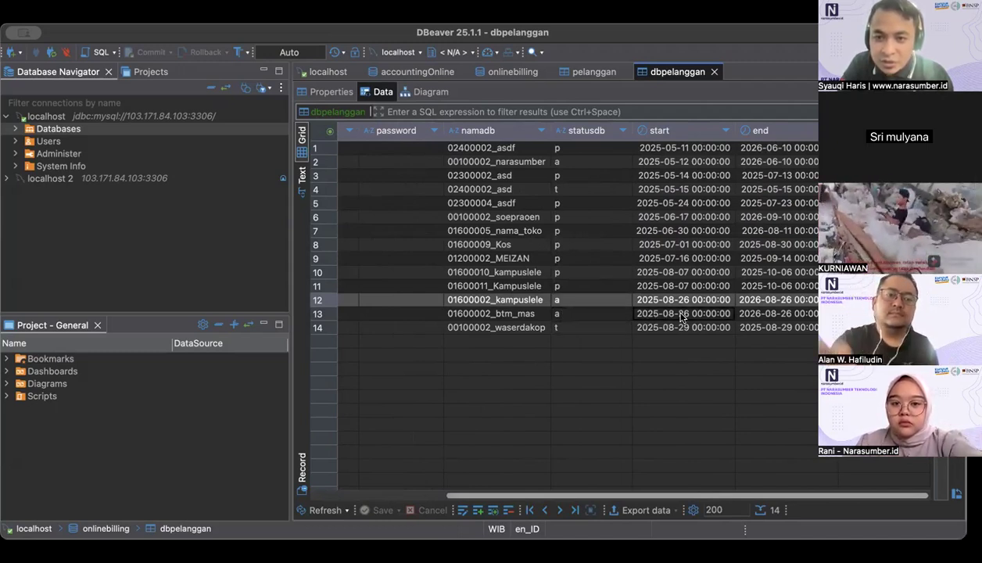
pyautogui.click(740, 313)
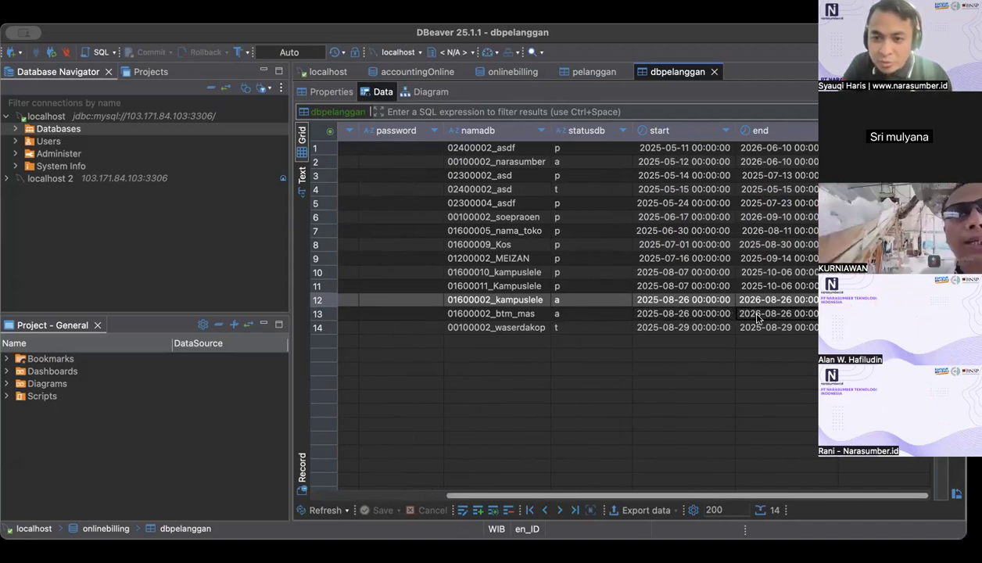
pyautogui.click(757, 318)
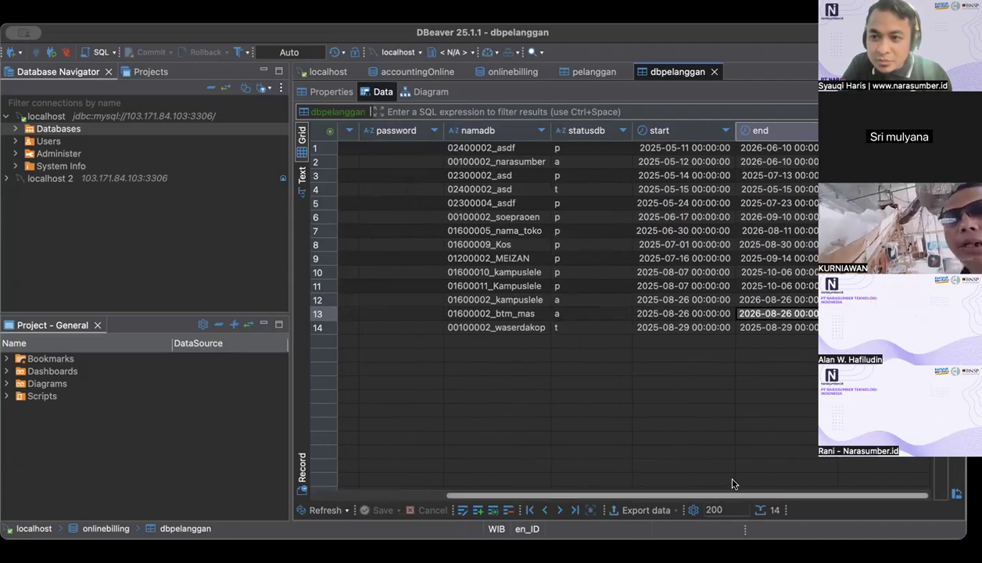
# Step: Compare the idDatabase, idPelanggan, namadb and statusdb values of rows 12 and 13 in dbpelanggan
pyautogui.click(482, 299)
pyautogui.moveTo(463, 496); pyautogui.dragTo(331, 498)
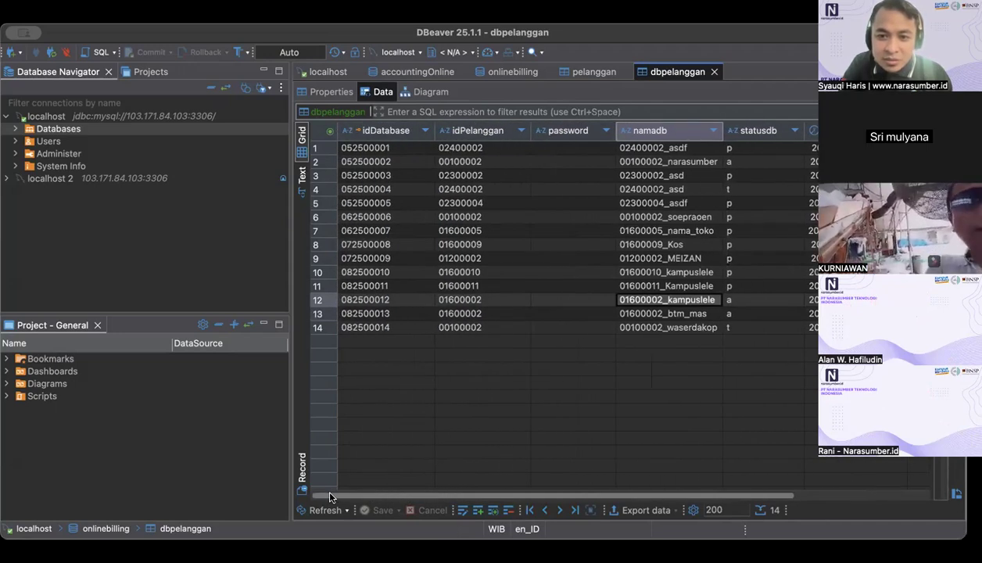
pyautogui.click(738, 313)
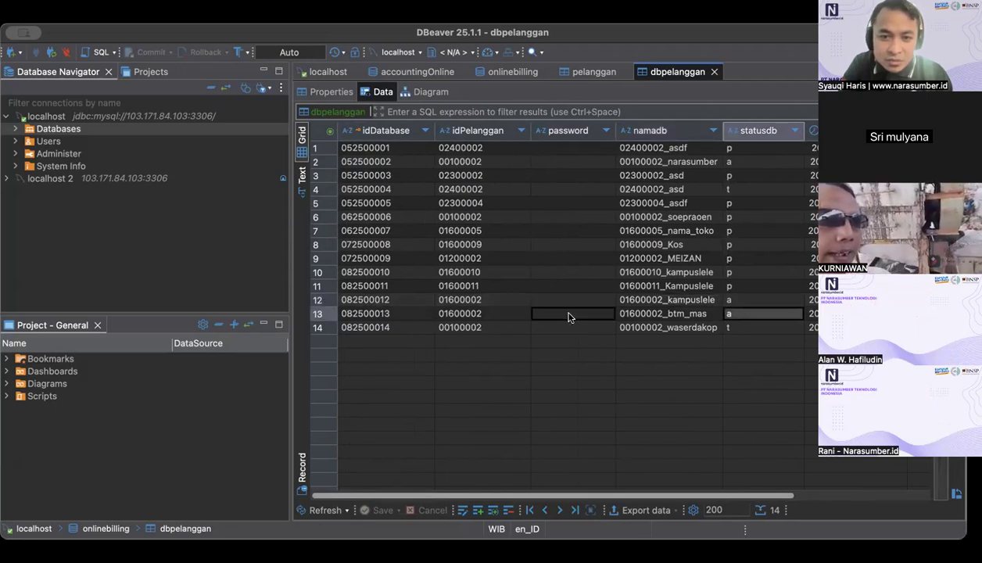
pyautogui.click(501, 315)
pyautogui.click(403, 302)
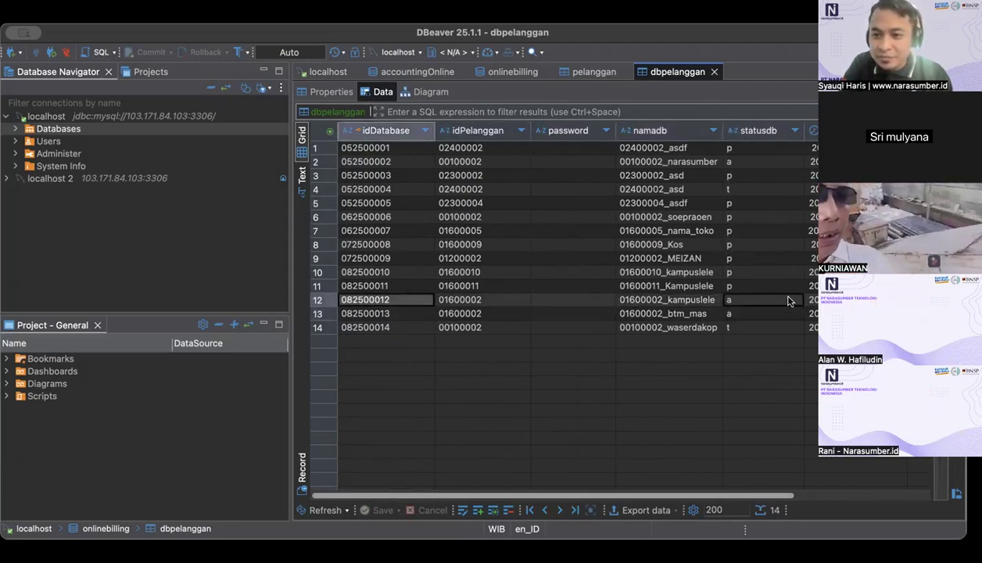
pyautogui.click(792, 300)
pyautogui.click(831, 300)
pyautogui.click(813, 314)
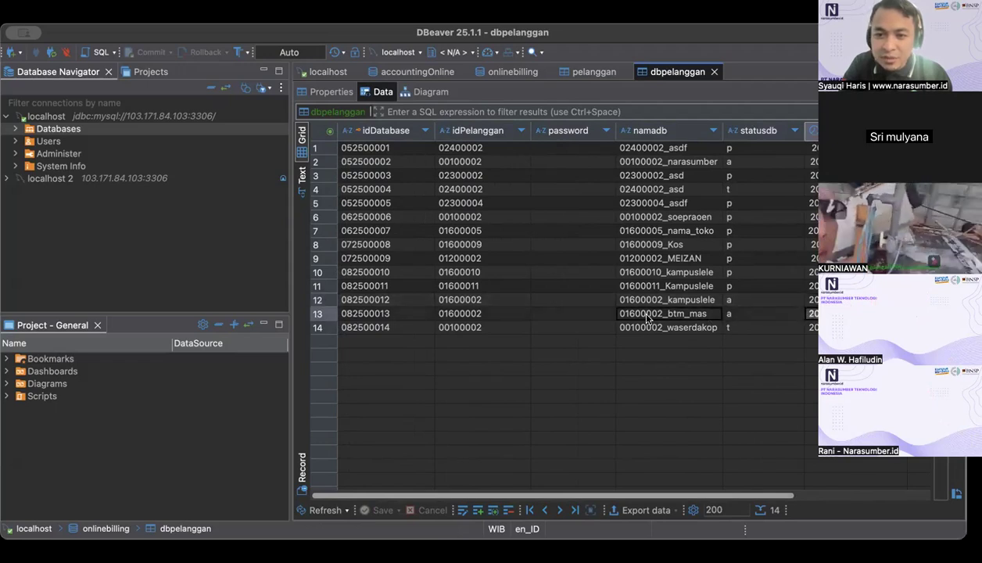
pyautogui.click(650, 315)
pyautogui.click(640, 302)
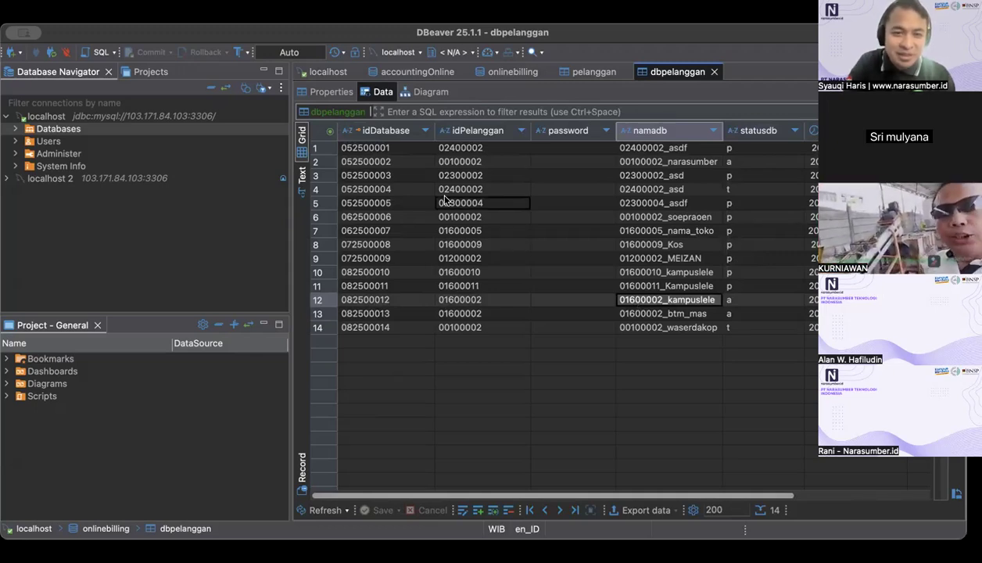
# Step: View the column definitions of dbpelanggan, close that table and return to the pelanggan data
pyautogui.click(331, 98)
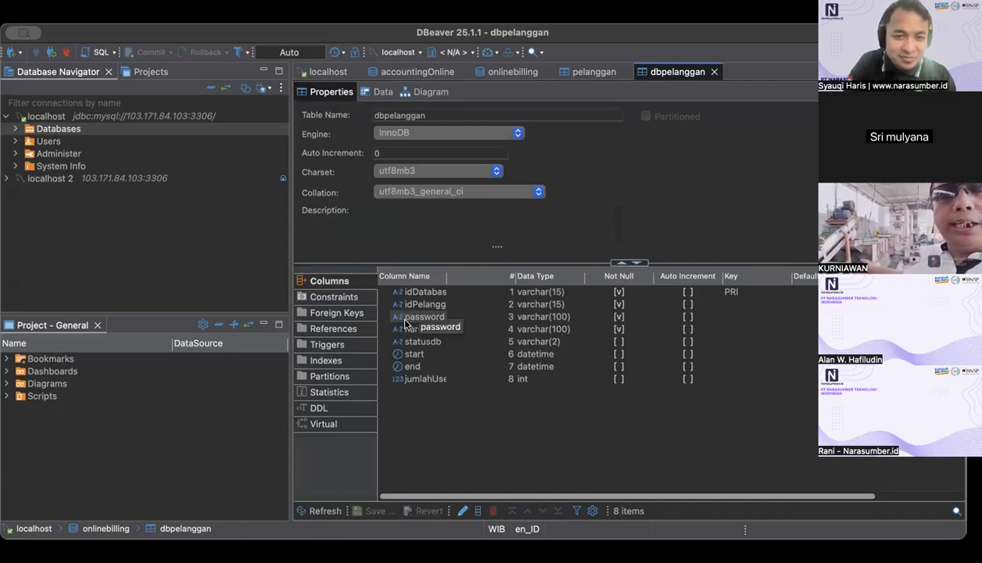
pyautogui.click(718, 72)
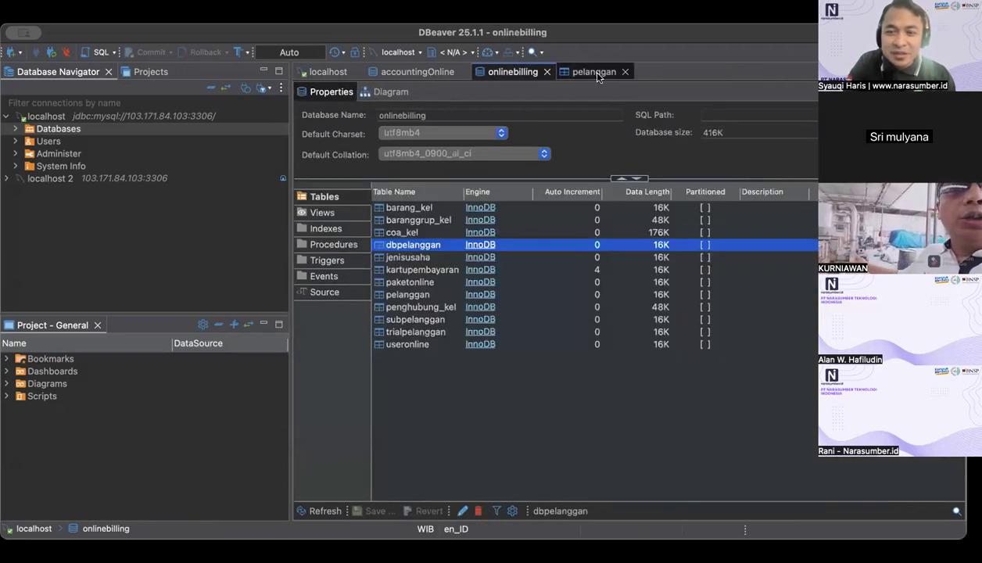
pyautogui.click(587, 71)
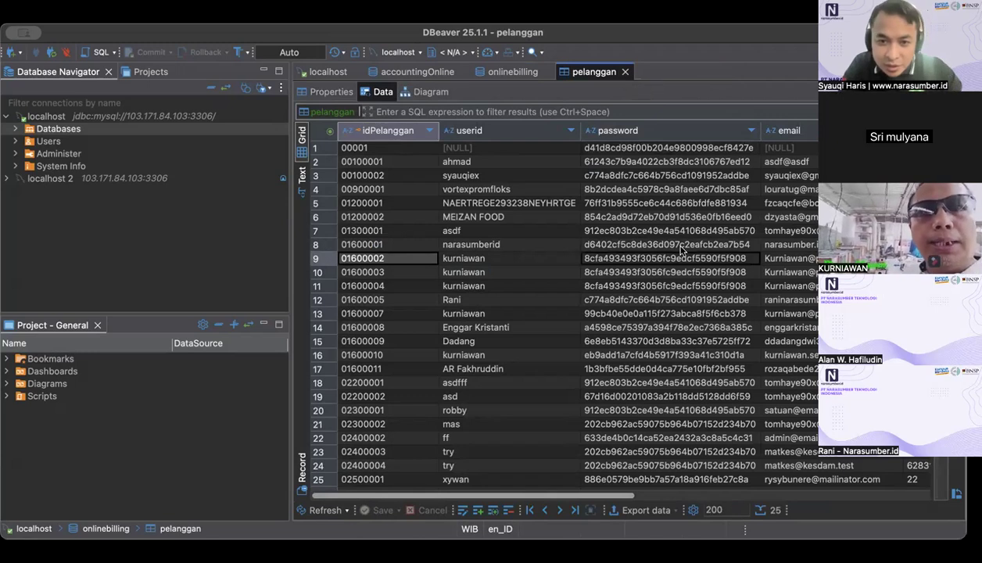
# Step: Compare the stored password hashes of the same-userid customer records in rows 9 to 11 of the pelanggan table
pyautogui.click(620, 261)
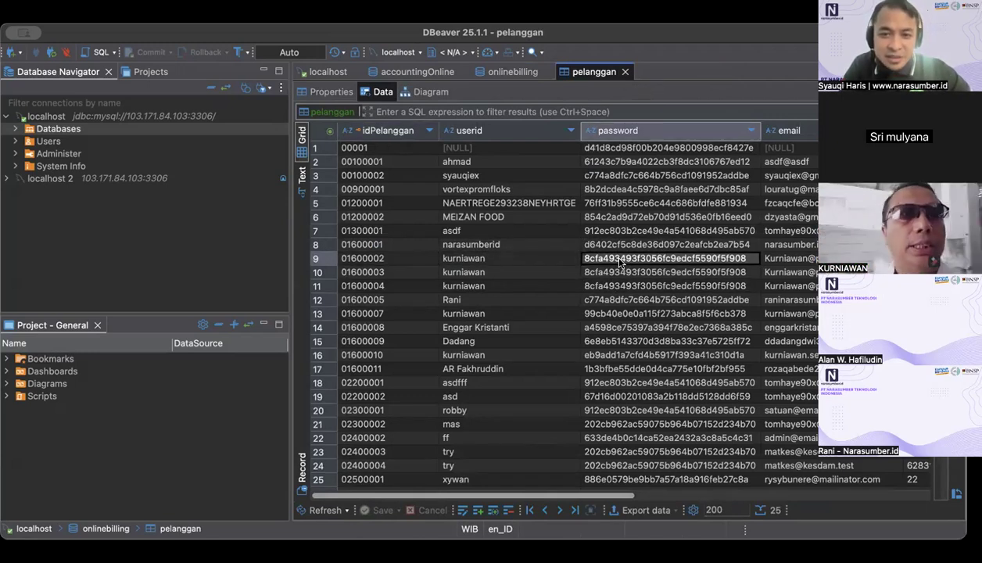
pyautogui.press('Down')
pyautogui.press('Down')
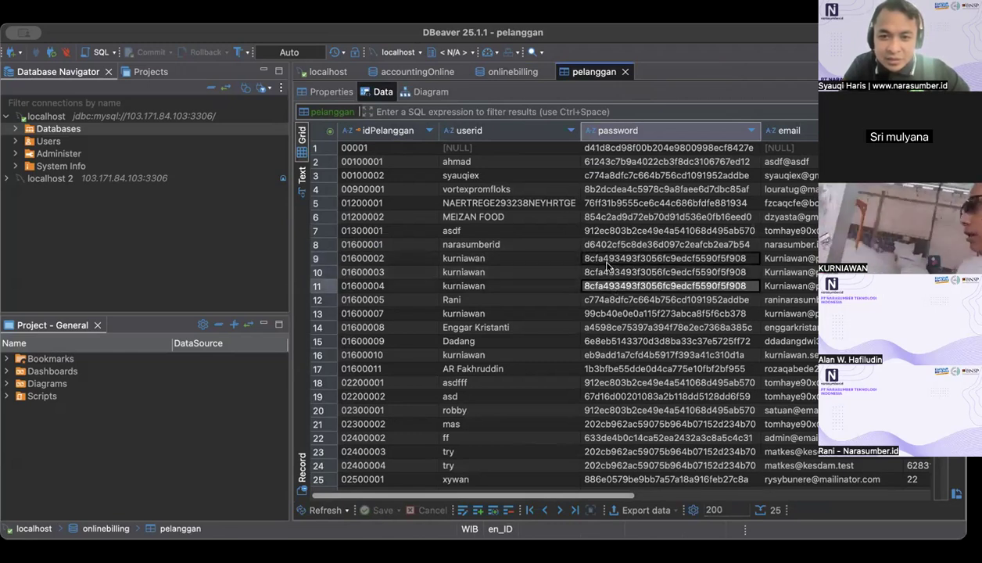
pyautogui.click(608, 262)
pyautogui.click(608, 272)
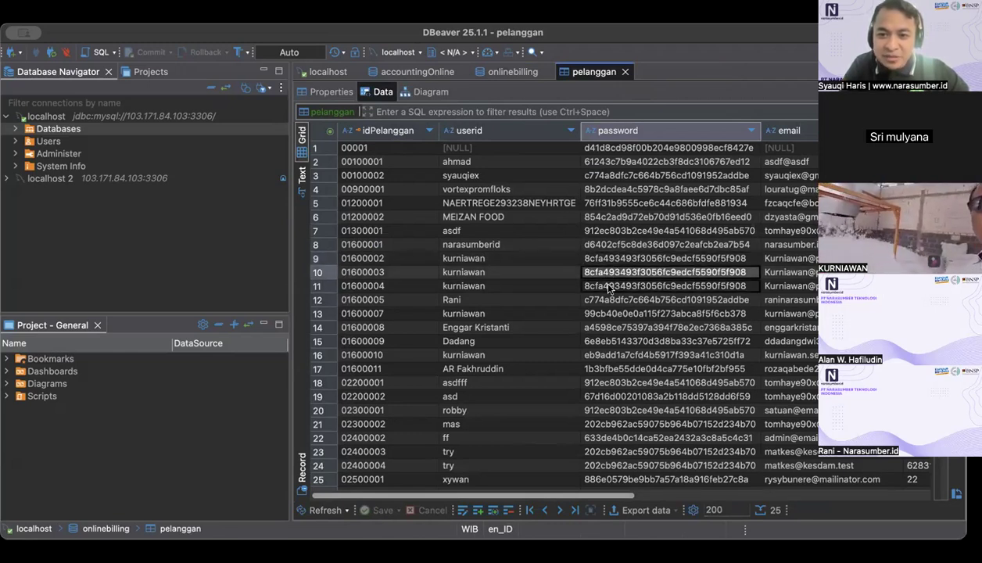
pyautogui.click(610, 289)
pyautogui.click(607, 260)
pyautogui.click(606, 274)
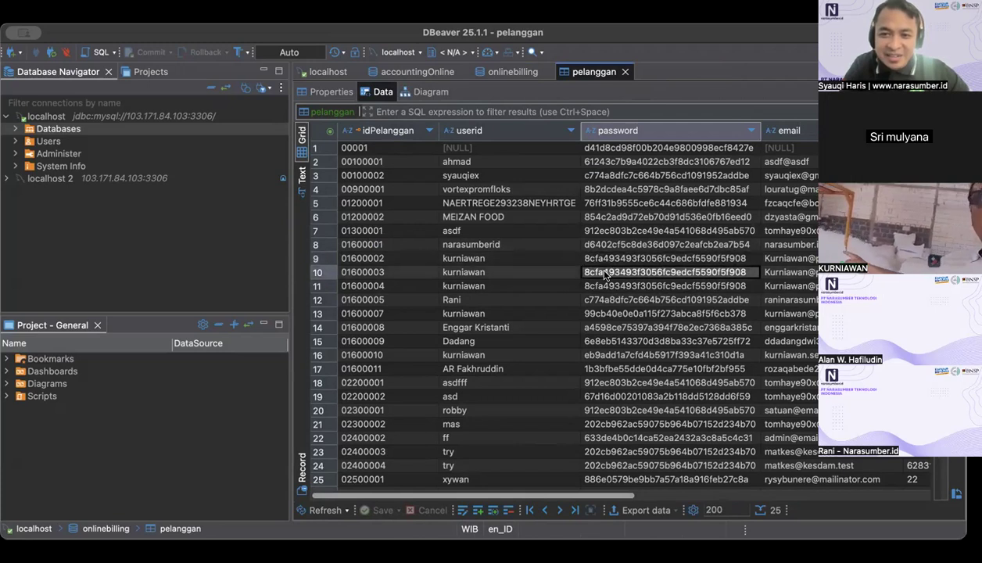
pyautogui.click(604, 288)
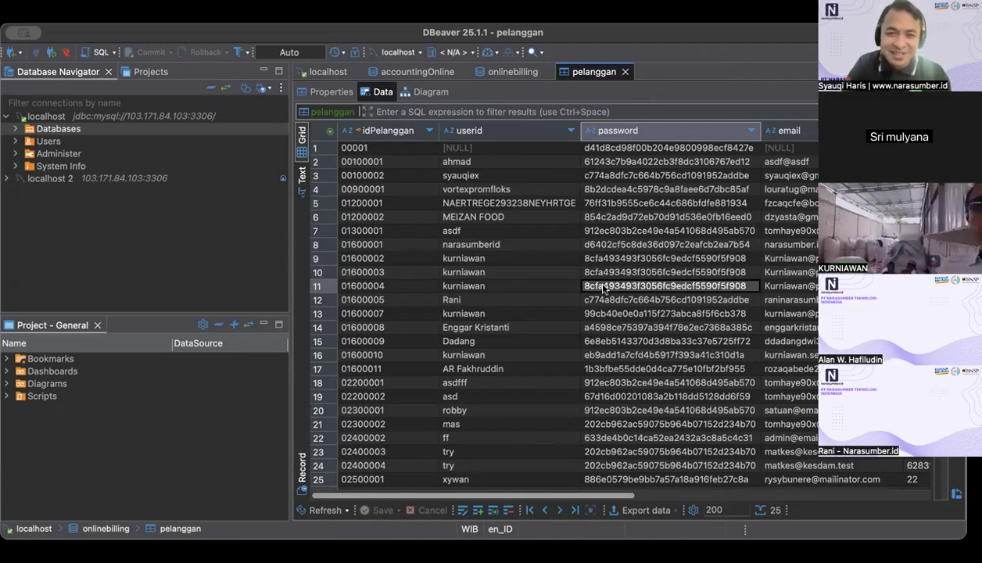
# Step: Mark the duplicate customer record in row 10 of the pelanggan table for deletion
pyautogui.click(588, 259)
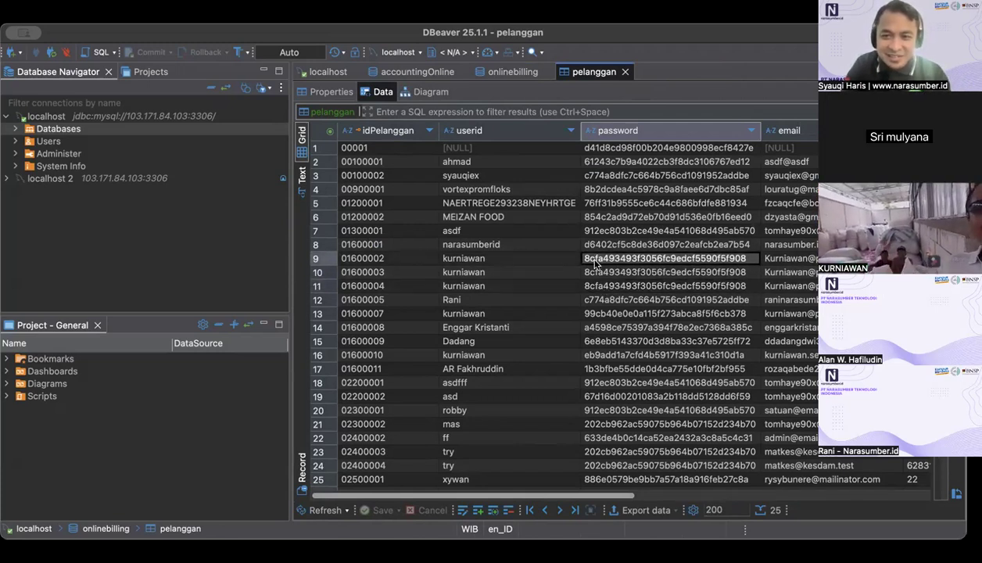
pyautogui.click(386, 280)
pyautogui.click(316, 278)
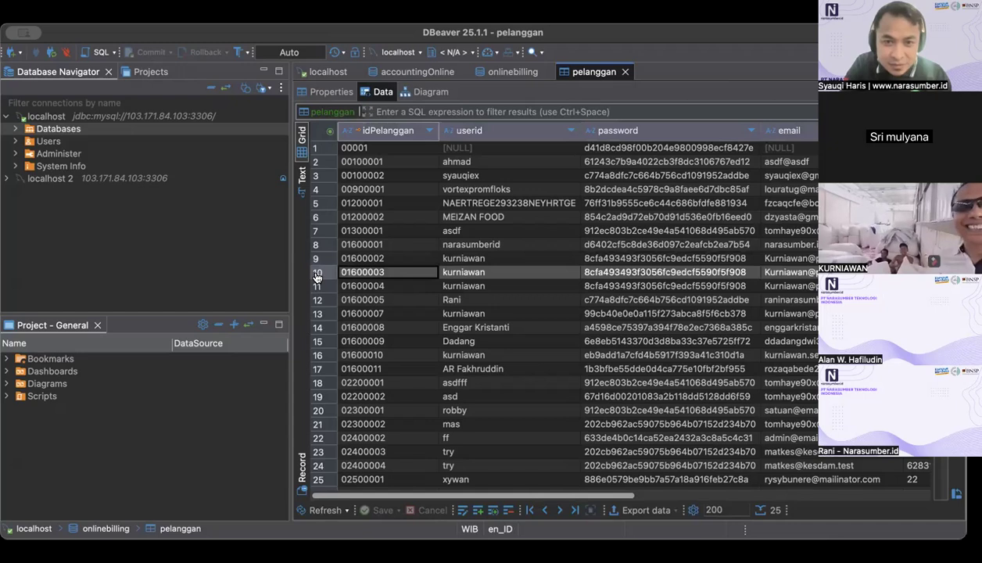
pyautogui.hscroll(1, 488, 287)
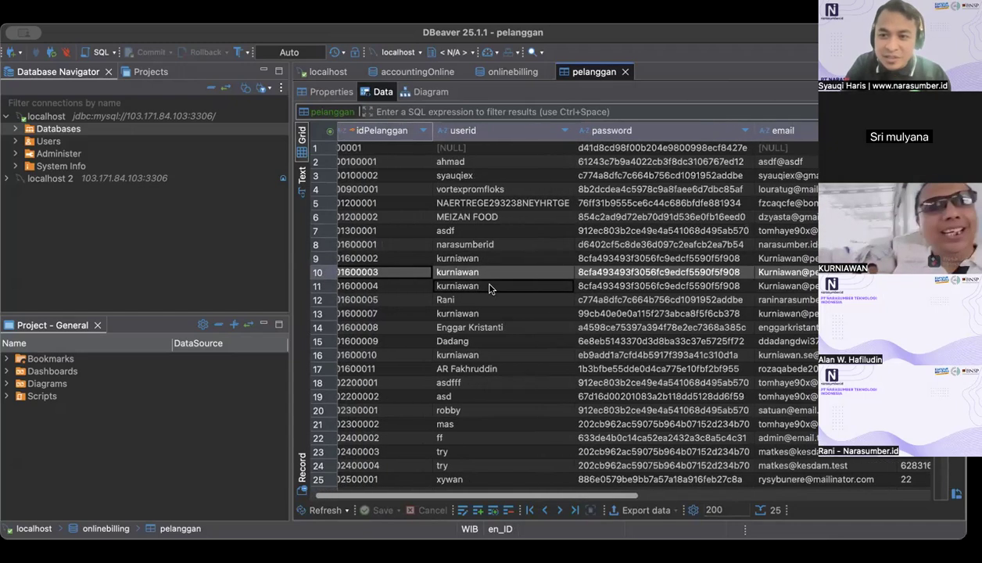
pyautogui.hscroll(-1, 489, 288)
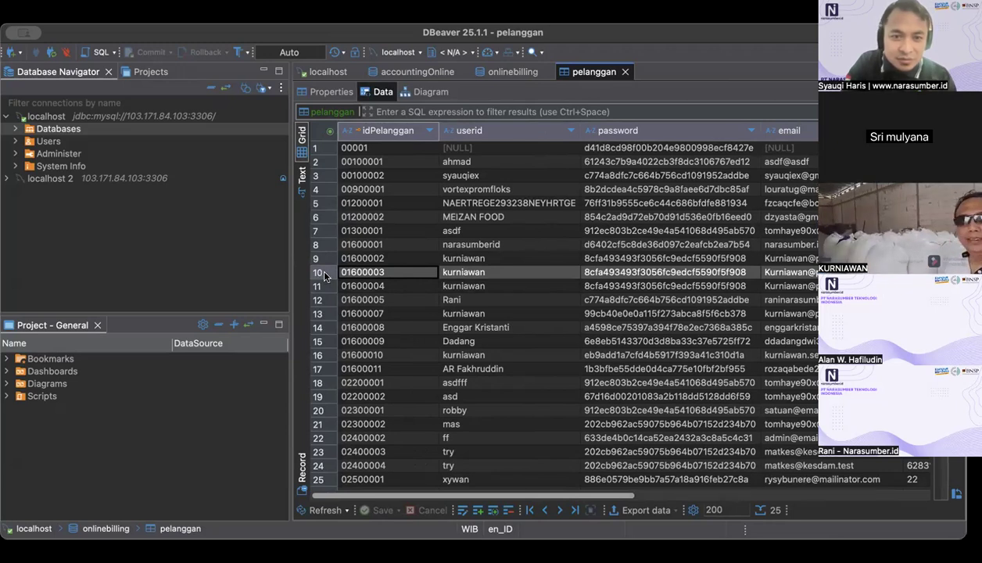
pyautogui.rightClick(325, 275)
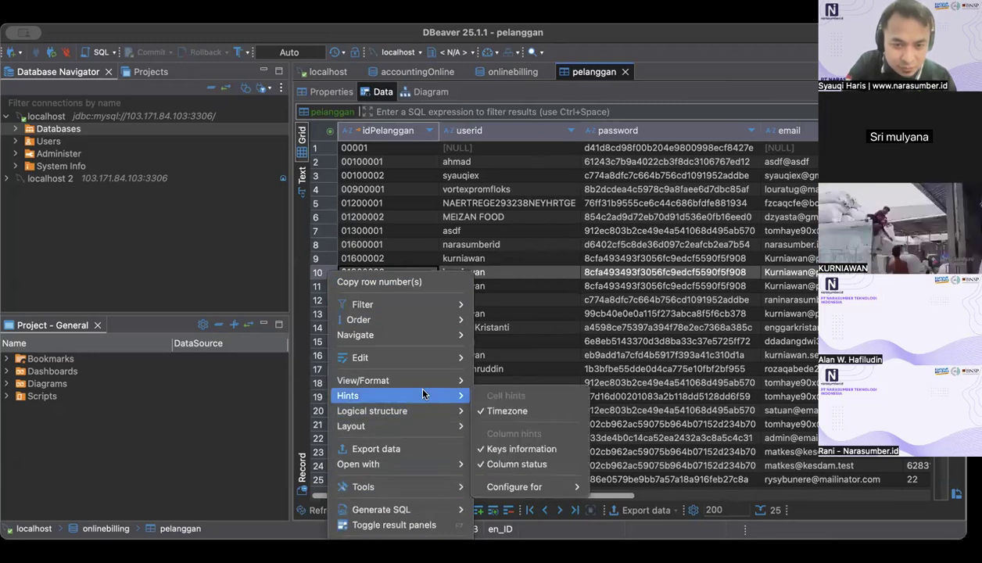
pyautogui.moveTo(431, 357)
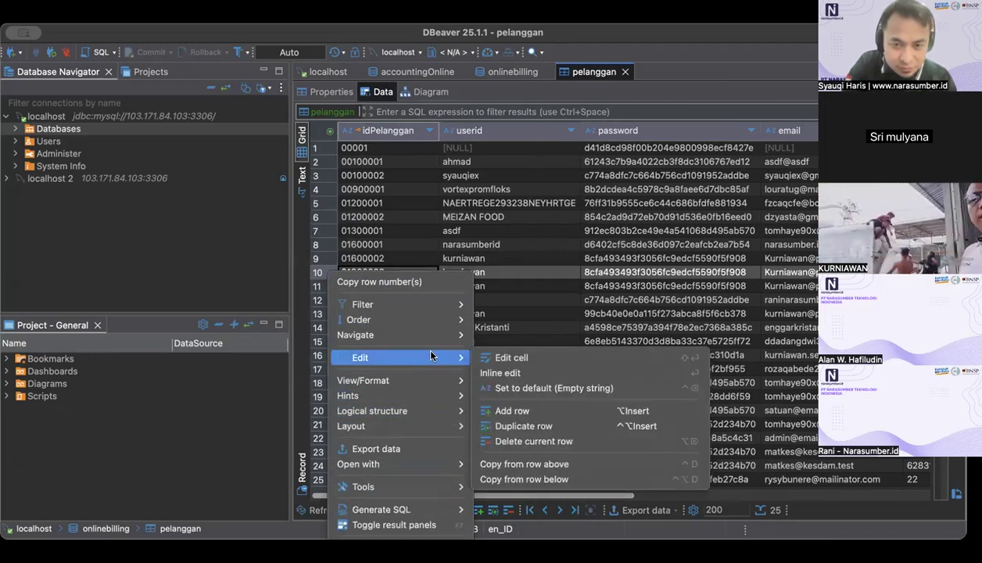
pyautogui.click(546, 441)
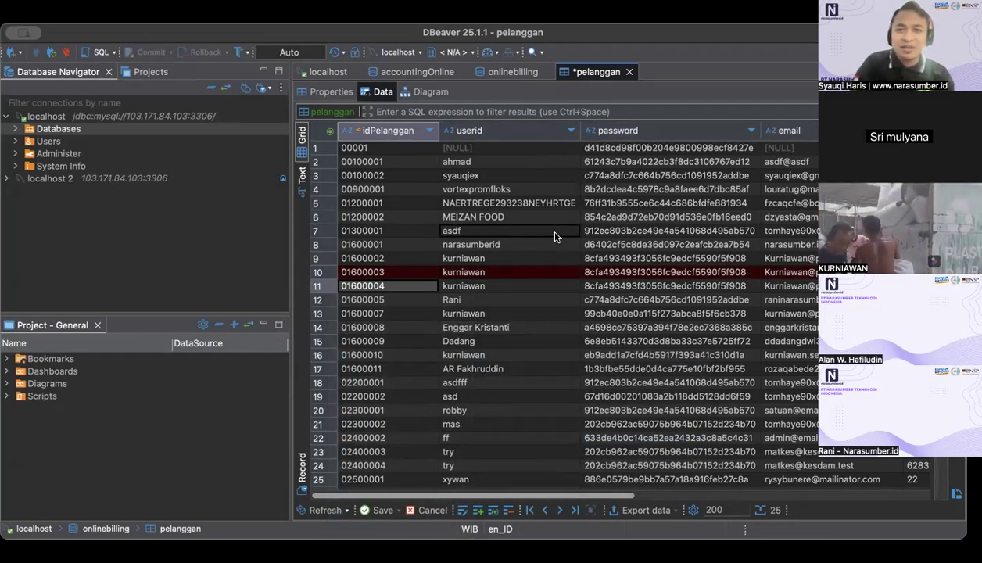
# Step: Mark the same-userid customer records in rows 11 and 13 of the pelanggan table for deletion
pyautogui.rightClick(321, 289)
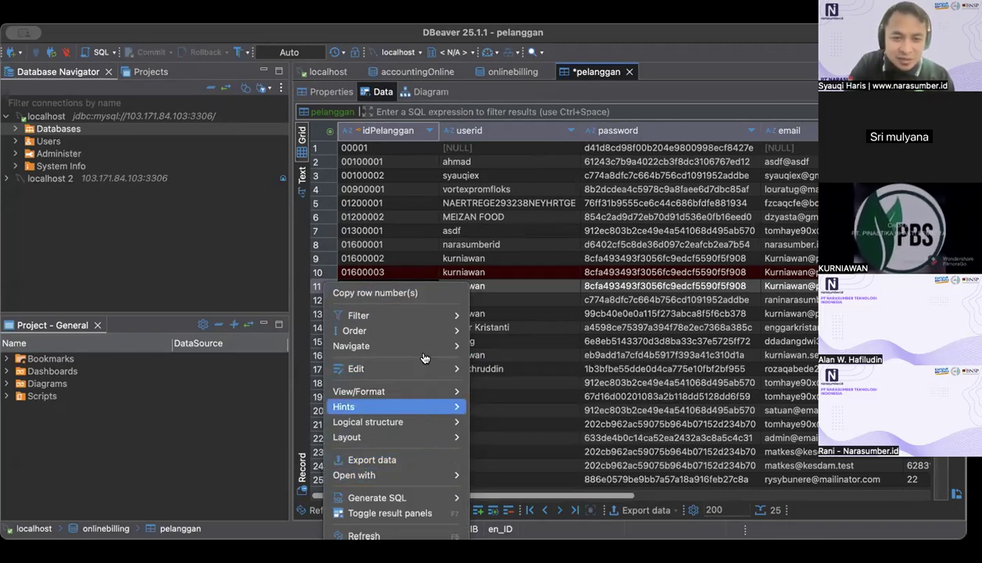
pyautogui.moveTo(426, 368)
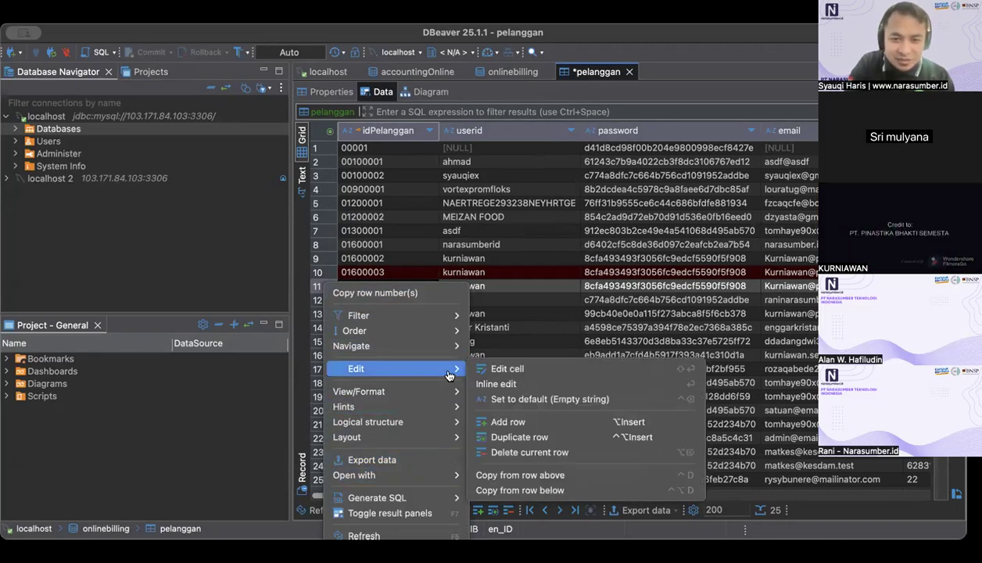
pyautogui.click(524, 454)
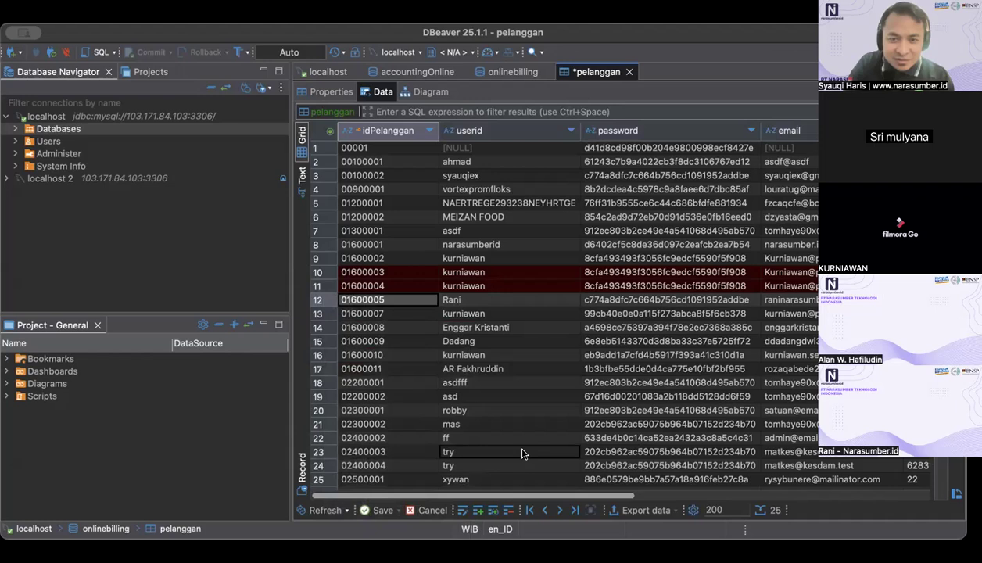
pyautogui.click(319, 315)
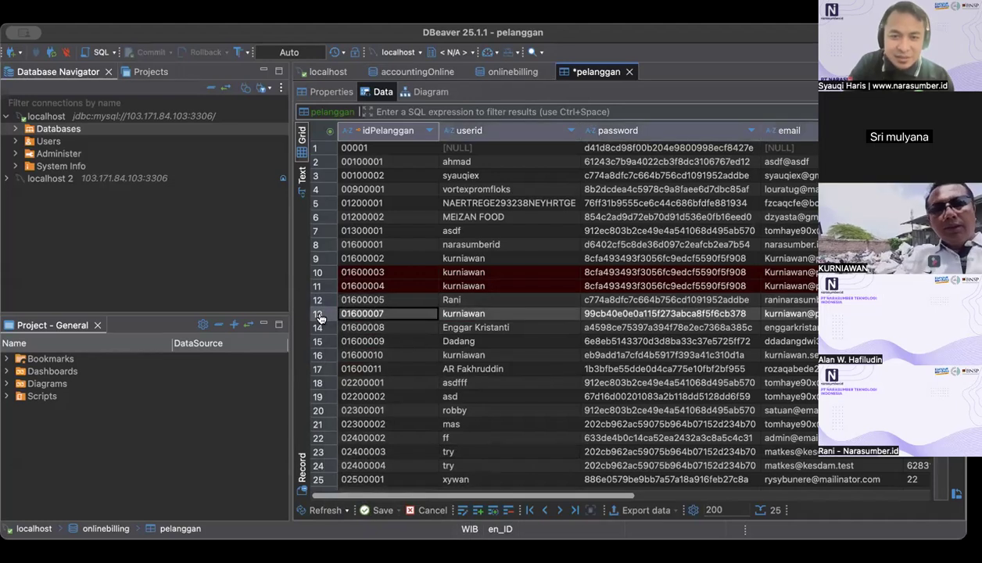
pyautogui.rightClick(319, 317)
pyautogui.moveTo(427, 385)
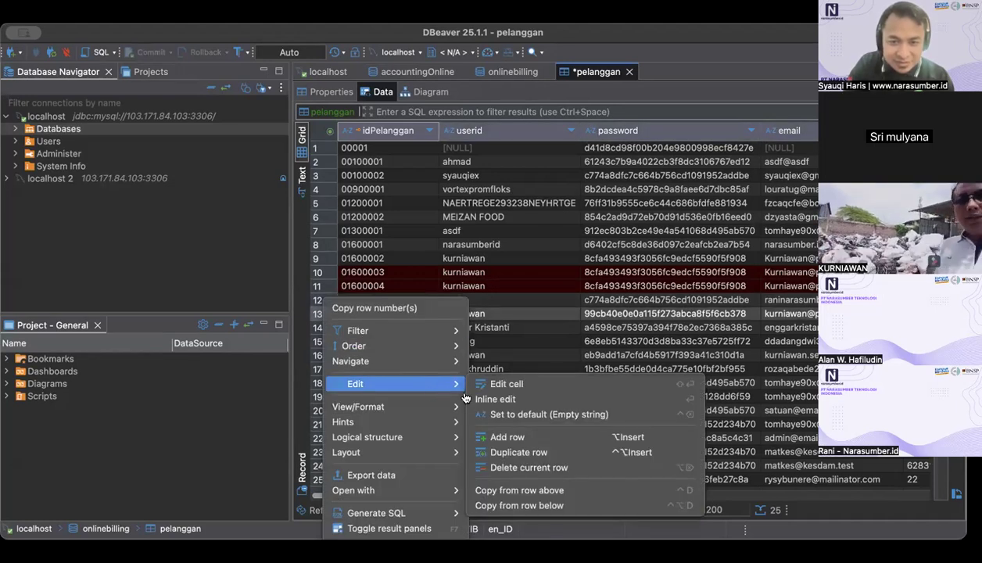
pyautogui.click(502, 467)
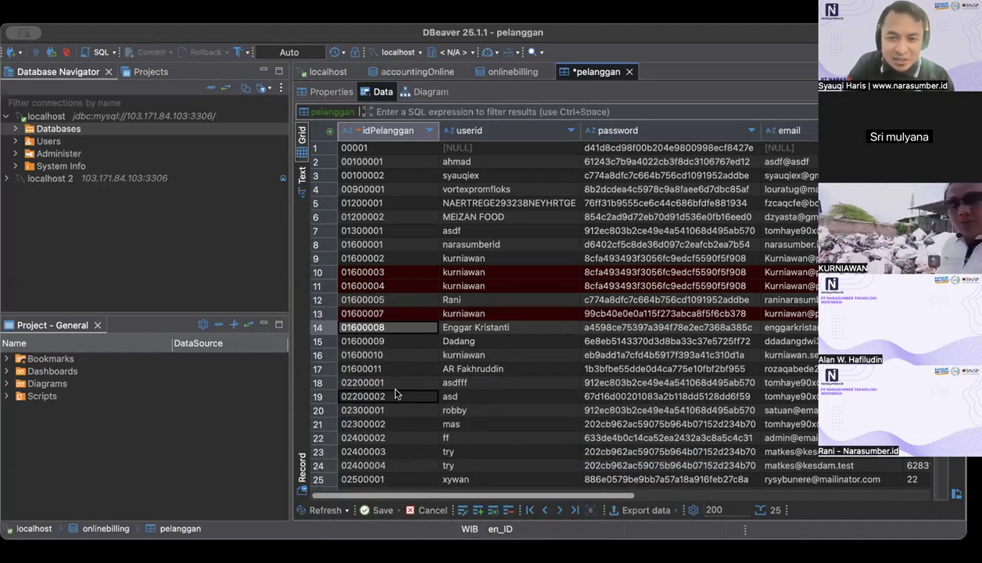
# Step: Mark the remaining same-userid customer record in row 16 for deletion and return to row 9
pyautogui.click(319, 356)
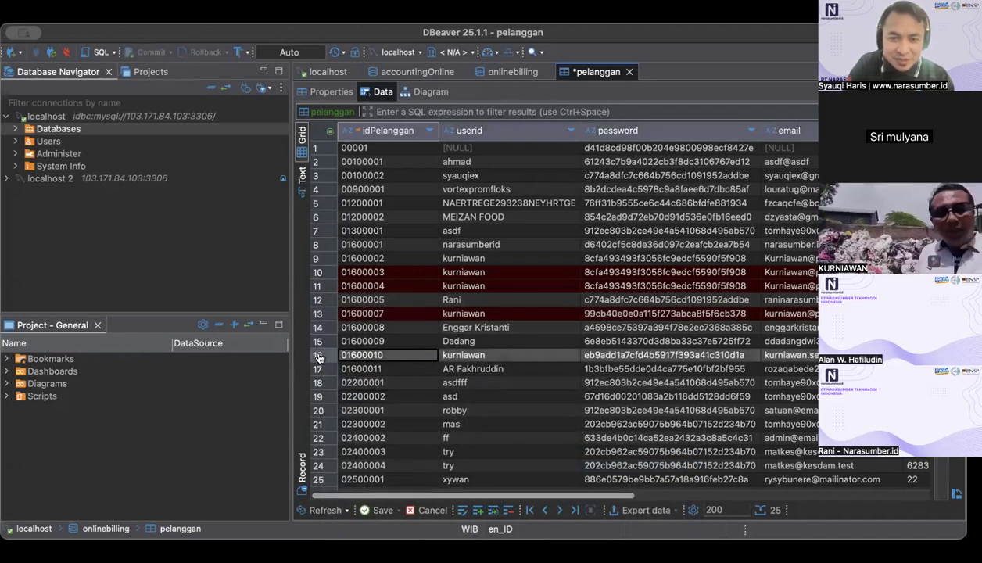
pyautogui.rightClick(319, 357)
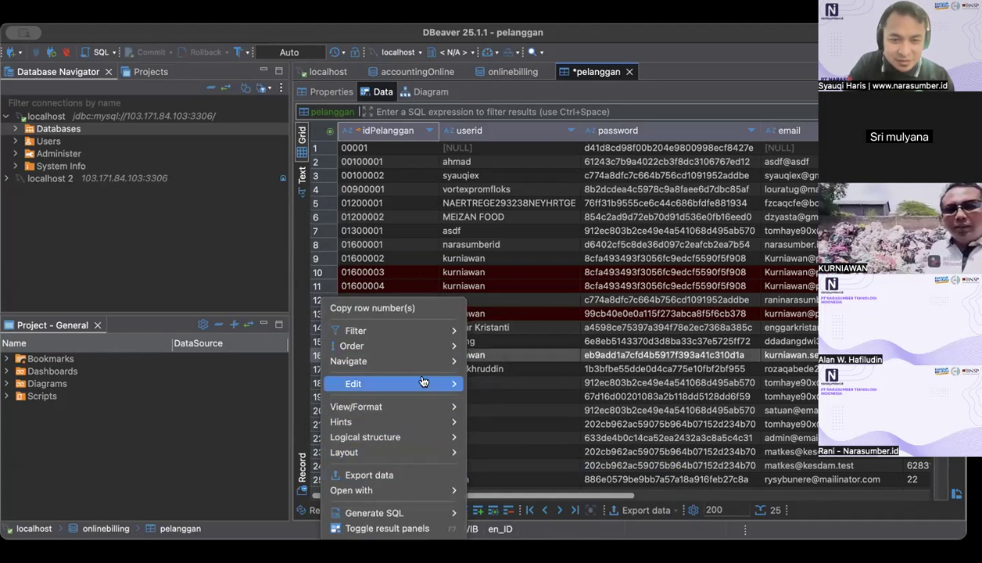
pyautogui.moveTo(422, 382)
pyautogui.click(520, 466)
pyautogui.click(393, 260)
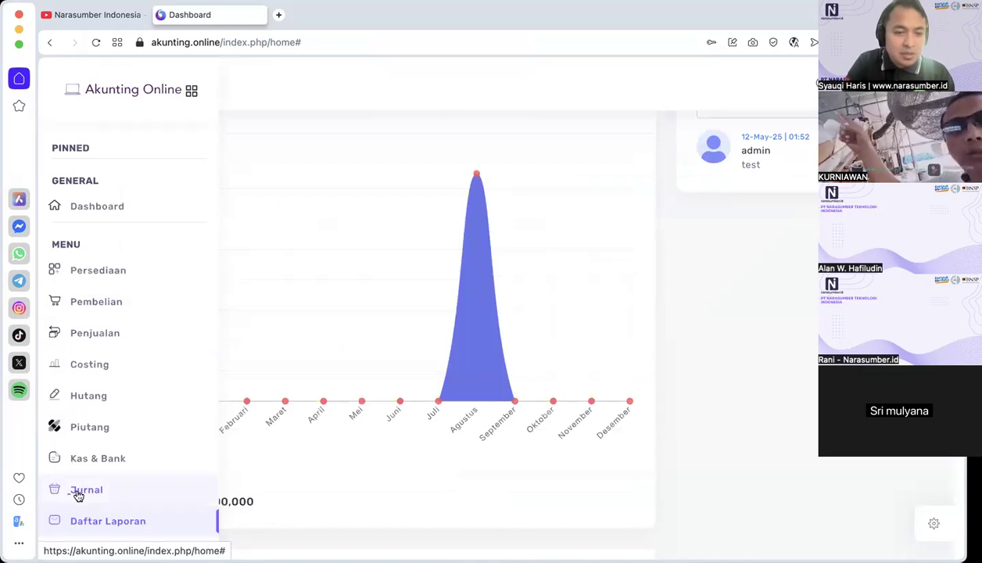
# Step: In Akunting Online, start a new entry in the Jurnal list and choose account 01.1101 KAS for its first line
pyautogui.click(79, 493)
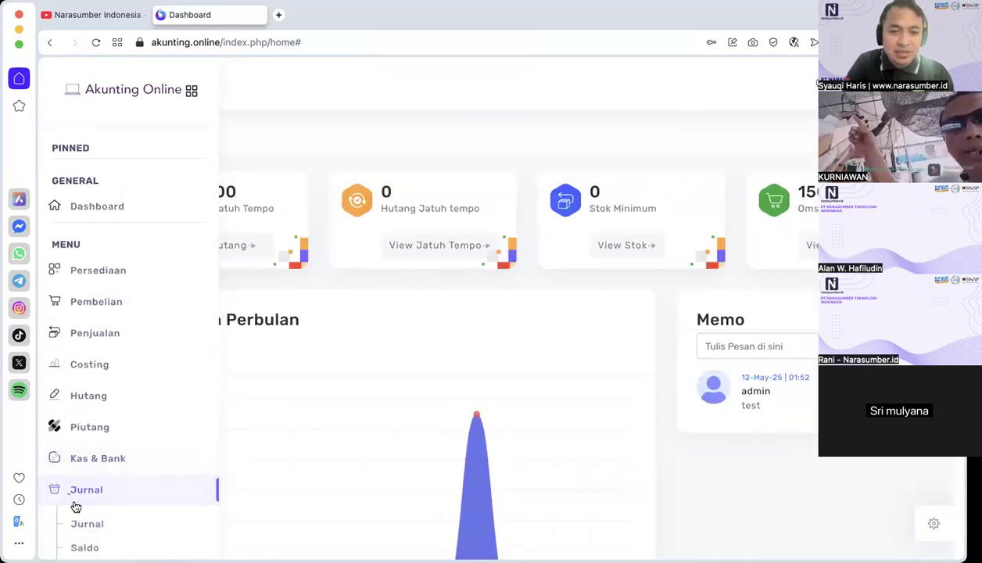
pyautogui.click(78, 529)
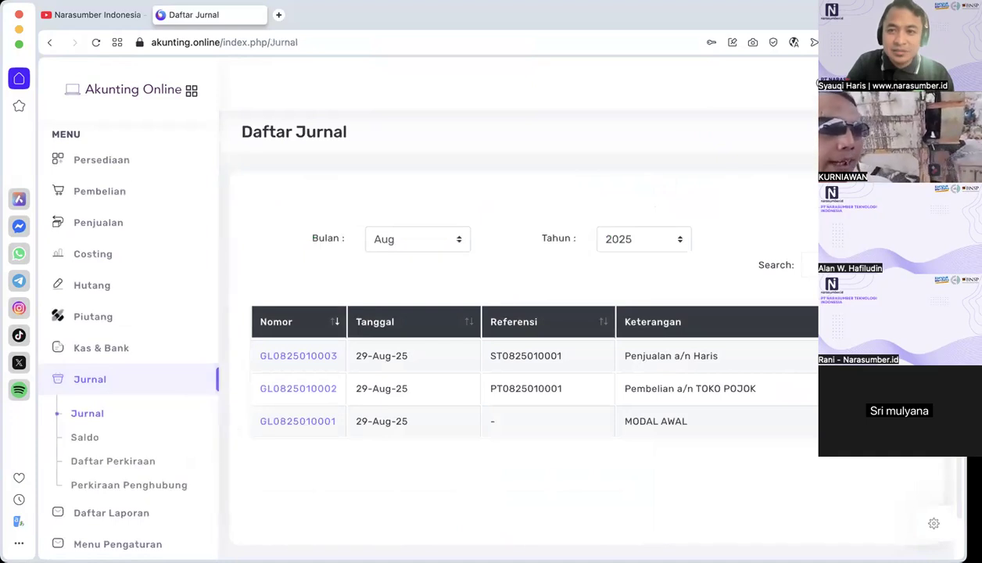
pyautogui.click(895, 199)
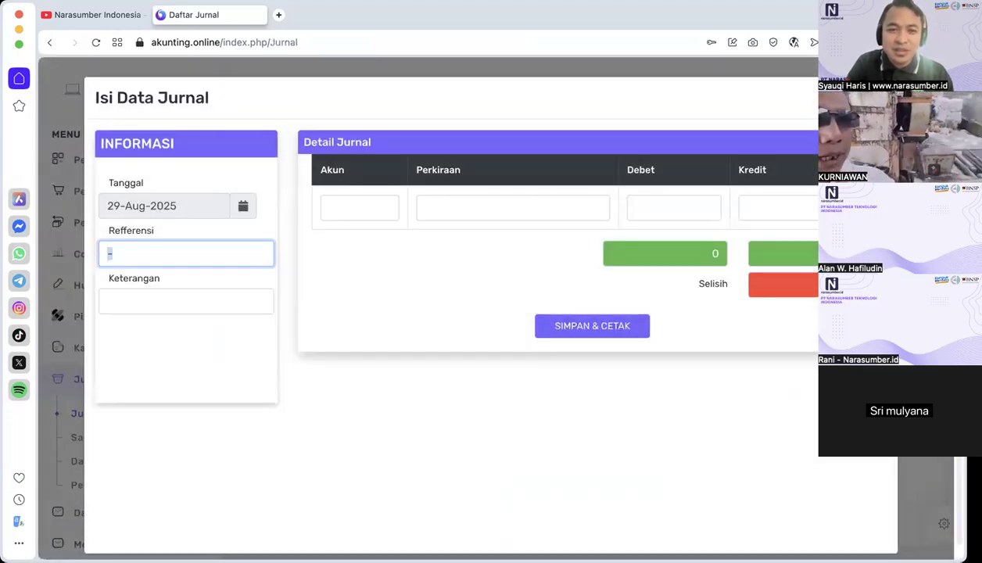
pyautogui.click(355, 213)
pyautogui.click(357, 214)
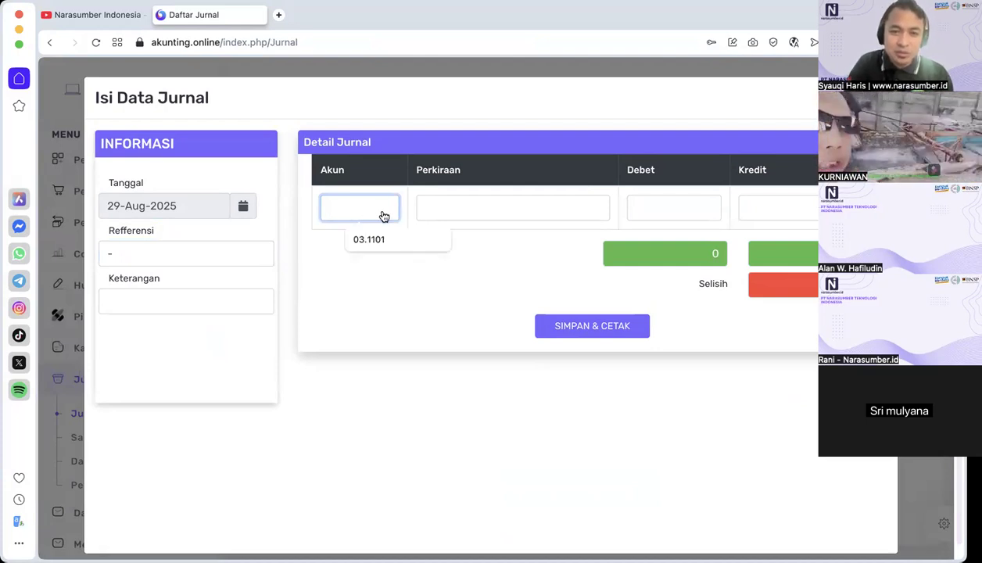
pyautogui.click(383, 216)
pyautogui.click(632, 233)
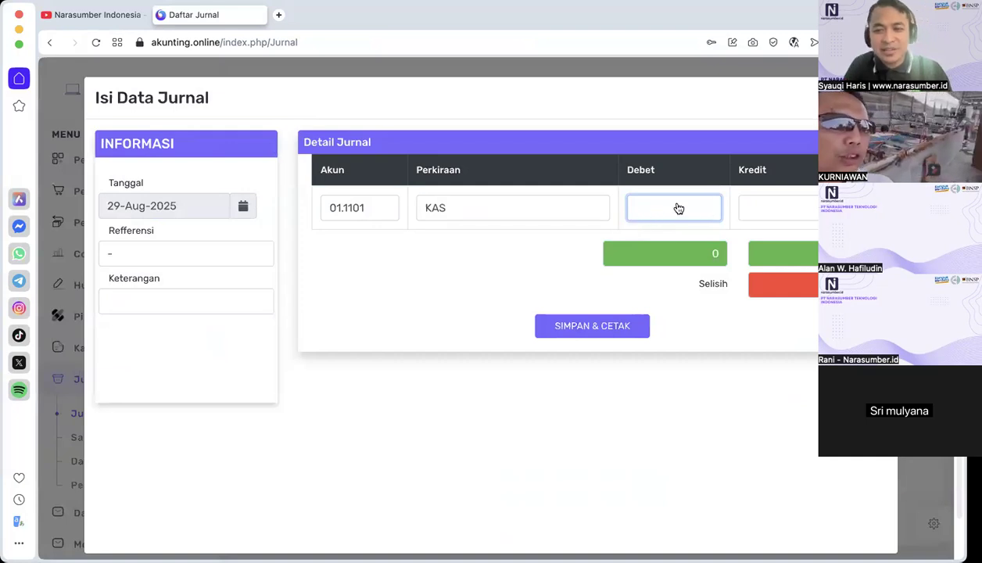
# Step: Enter a debit of 1,000,000,000 on the KAS line and open the account choice for the second line
pyautogui.write('1,000,000,0')
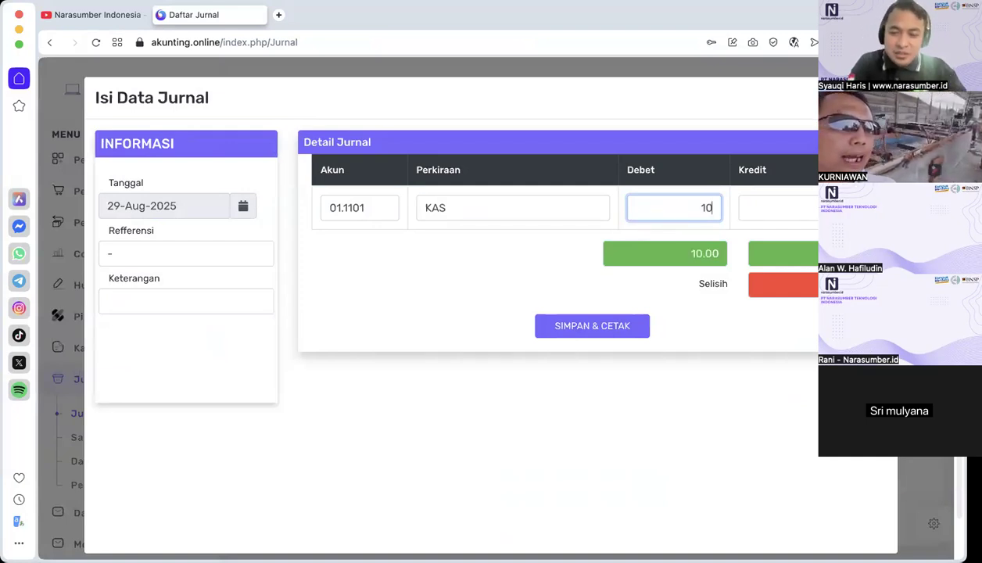
pyautogui.write('00')
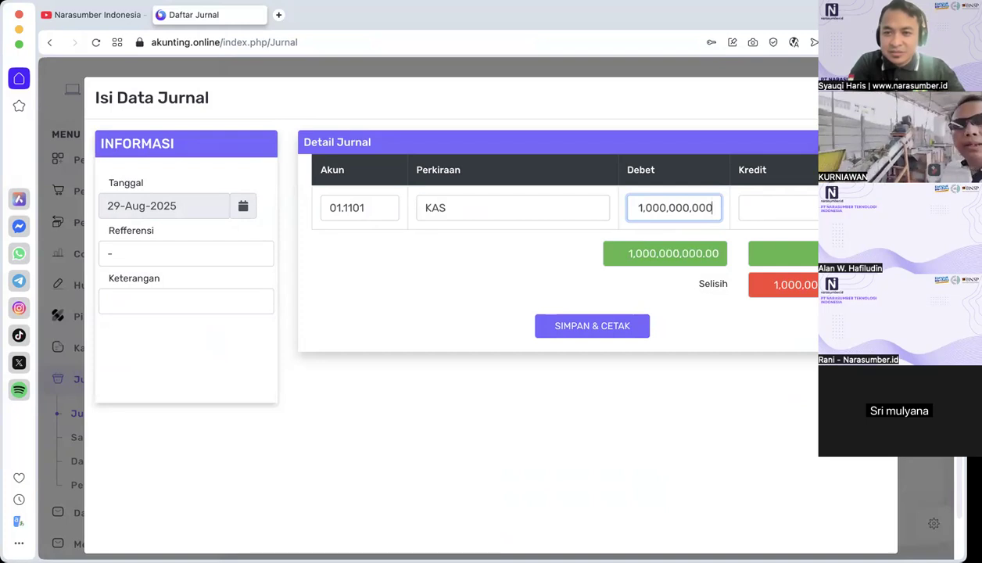
pyautogui.press('Return')
pyautogui.press('Return')
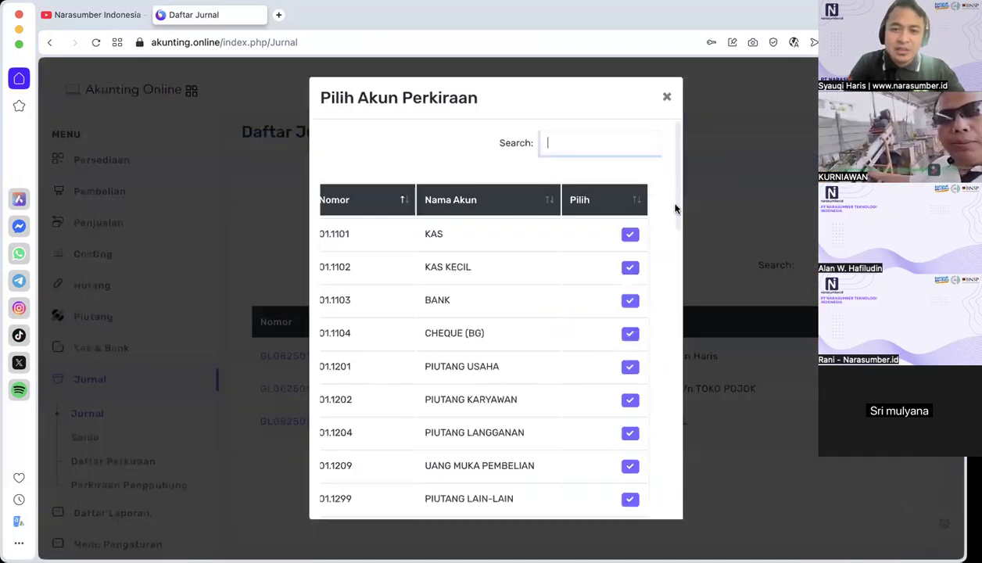
# Step: Look through the accounts available for the second journal line and discard the unsaved entry
pyautogui.scroll(-15, 592, 384)
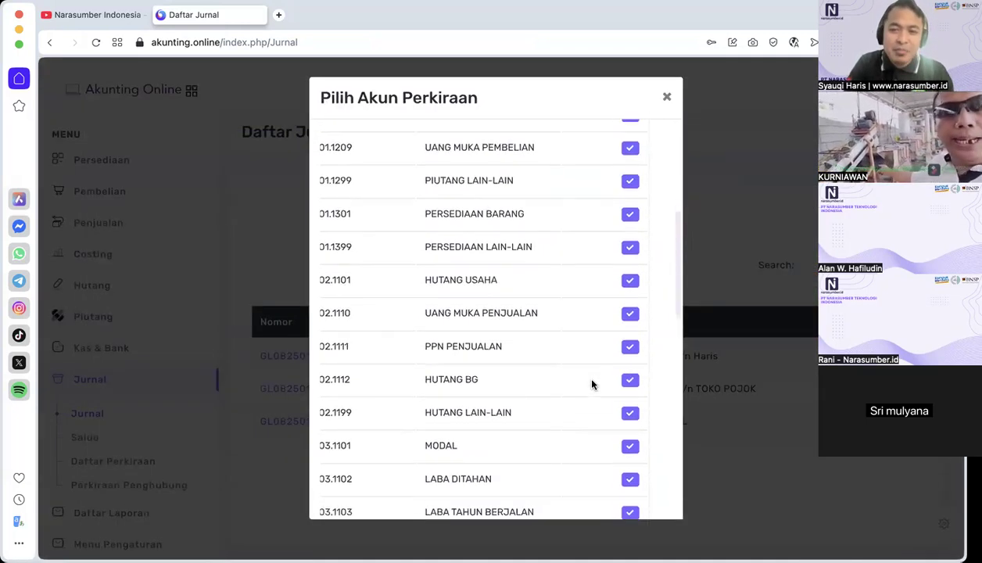
pyautogui.scroll(-8, 593, 384)
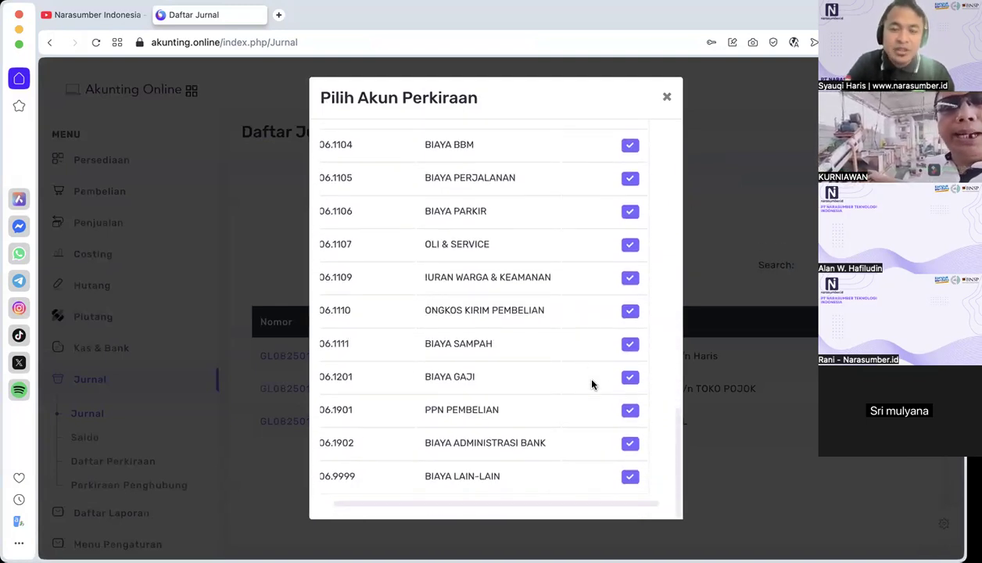
pyautogui.scroll(6, 592, 384)
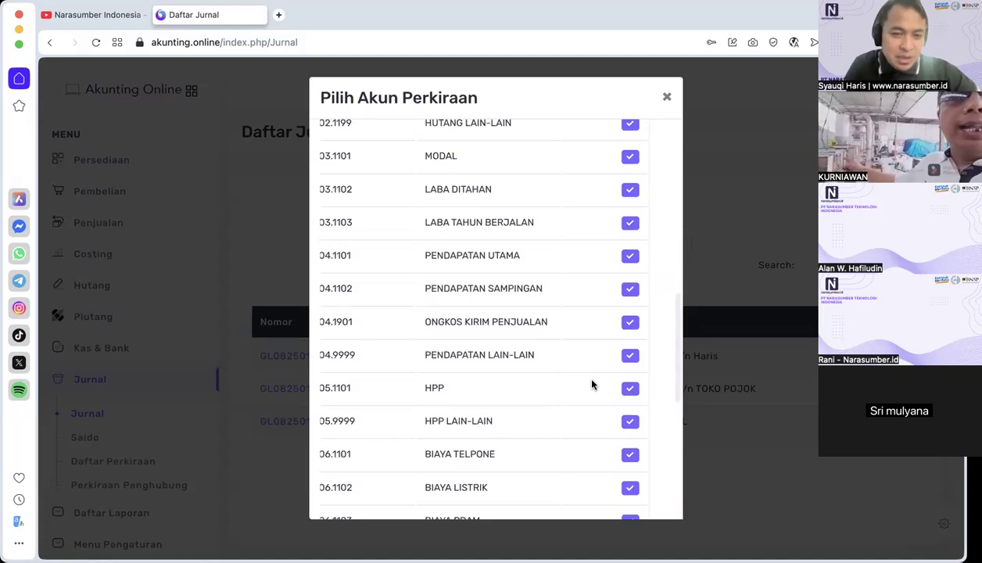
pyautogui.scroll(4, 592, 384)
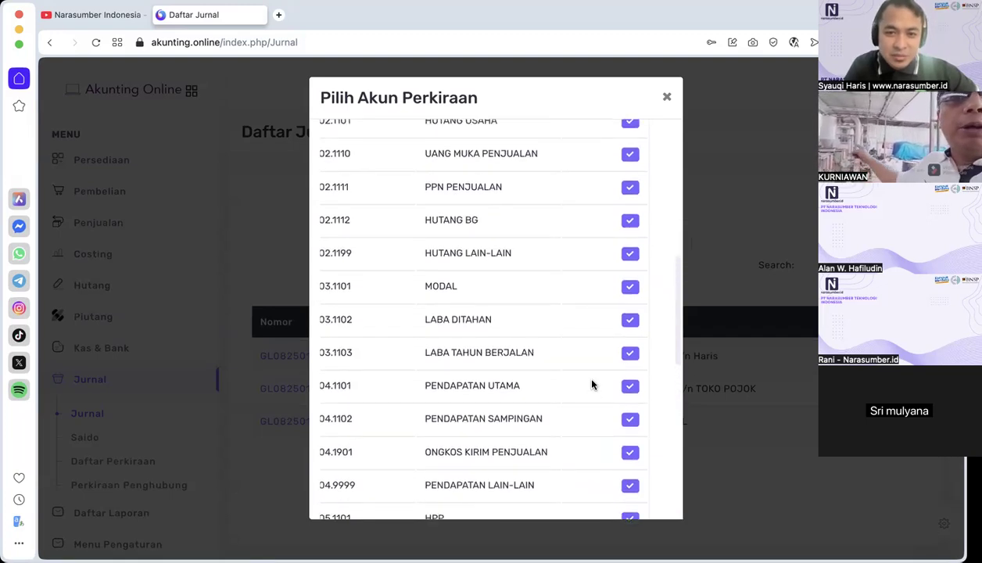
pyautogui.click(667, 96)
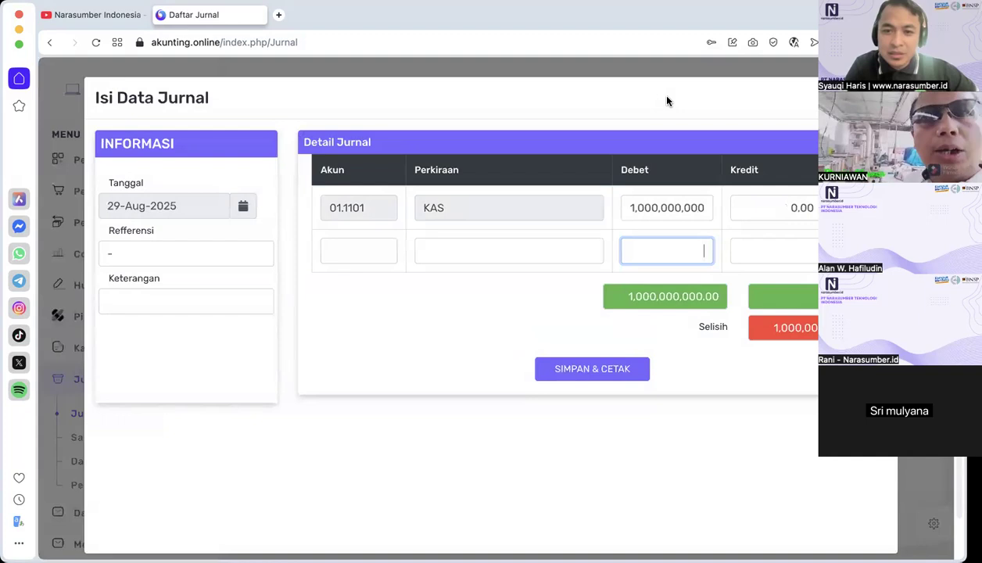
pyautogui.press('Escape')
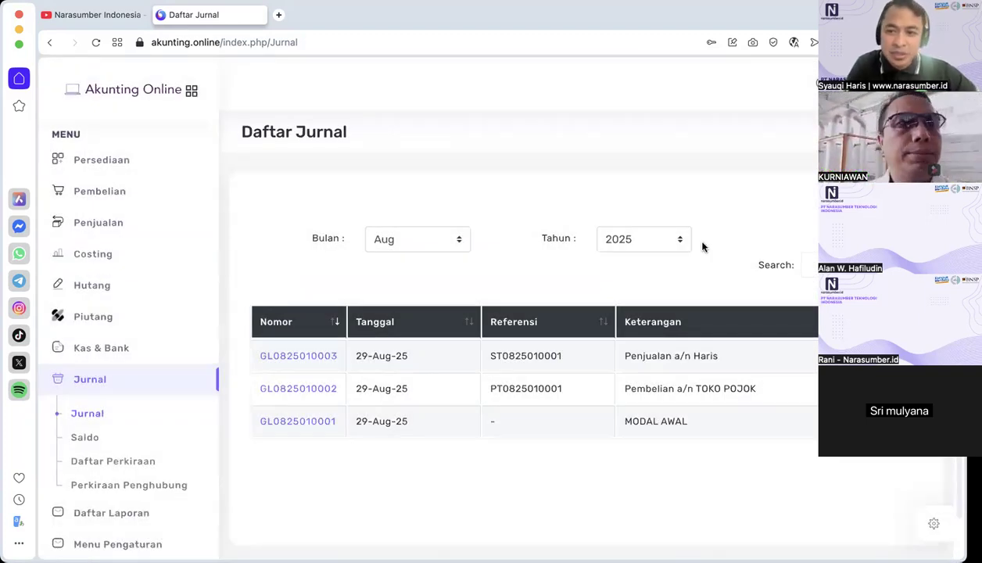
# Step: In Daftar Perkiraan, start a new account in the 01. AKTIVA group with account number 1188
pyautogui.click(108, 463)
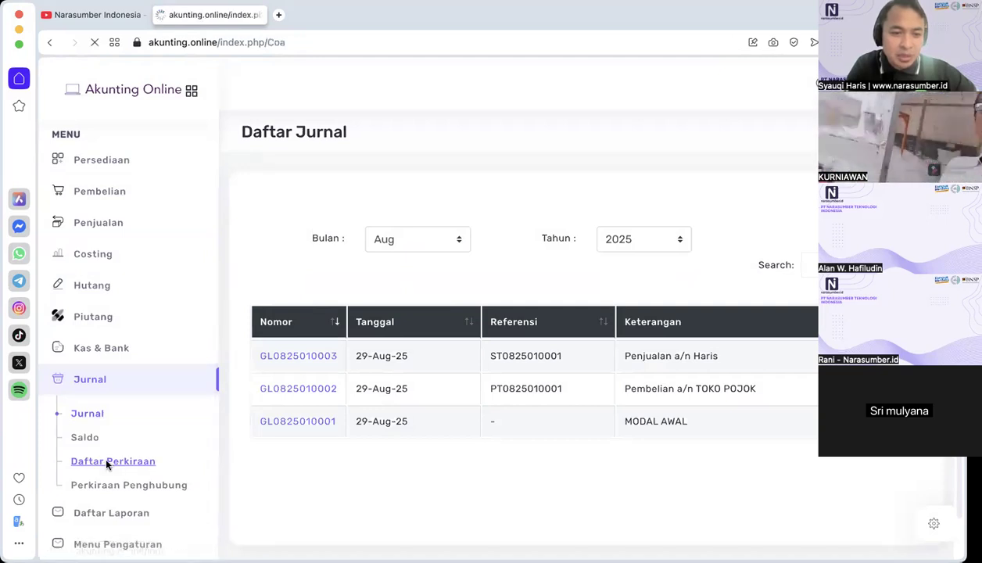
pyautogui.click(806, 243)
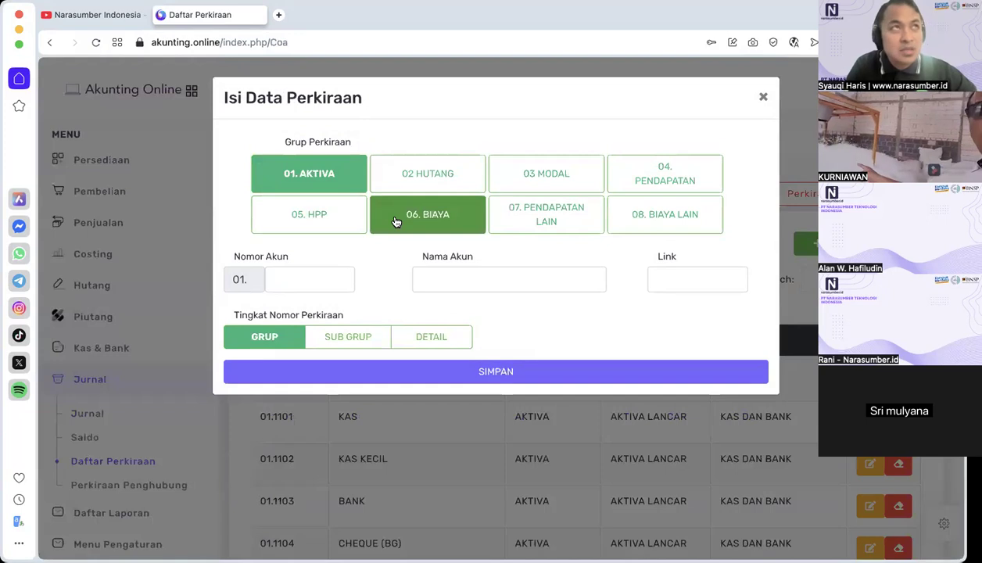
pyautogui.click(535, 179)
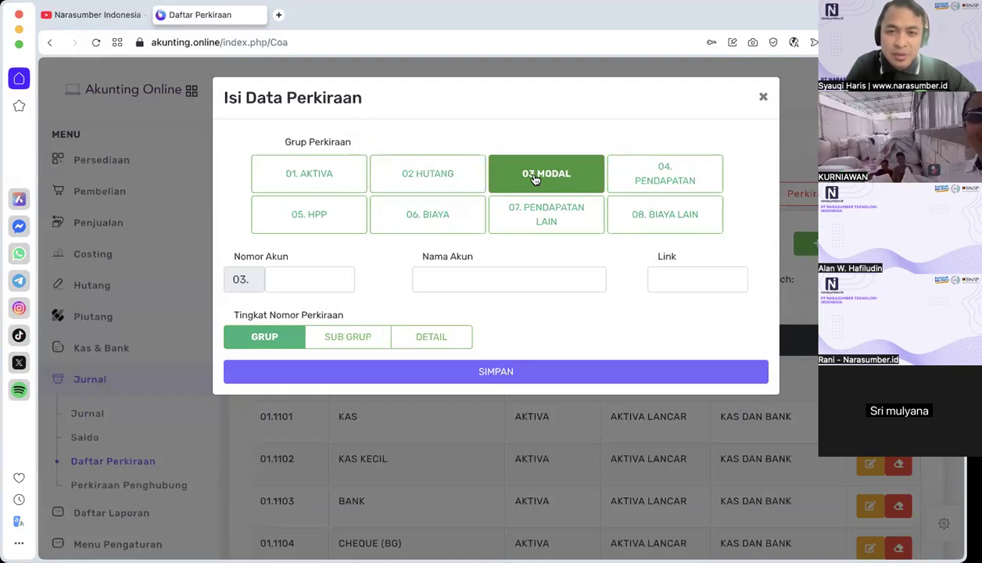
pyautogui.click(322, 173)
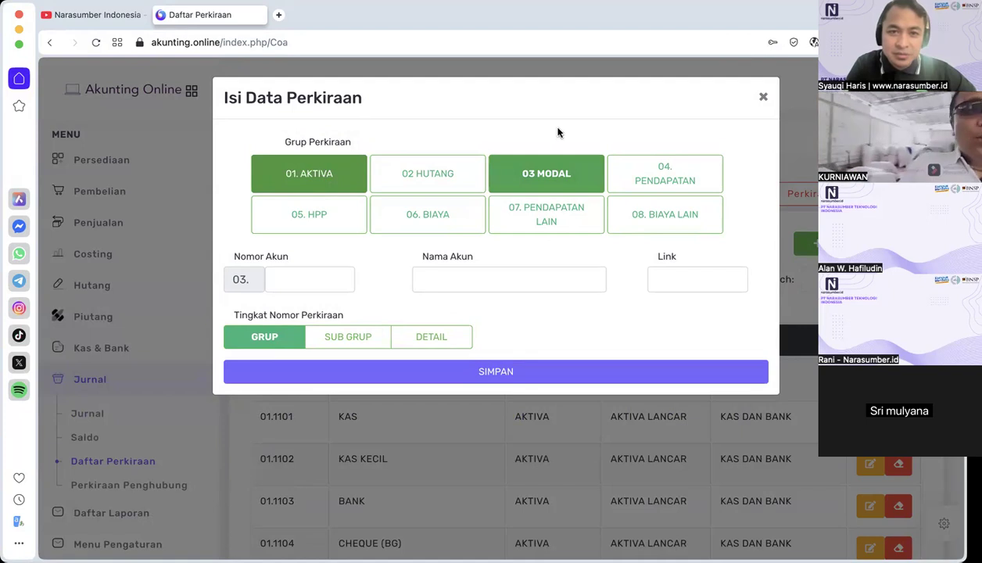
pyautogui.click(291, 280)
pyautogui.write('11')
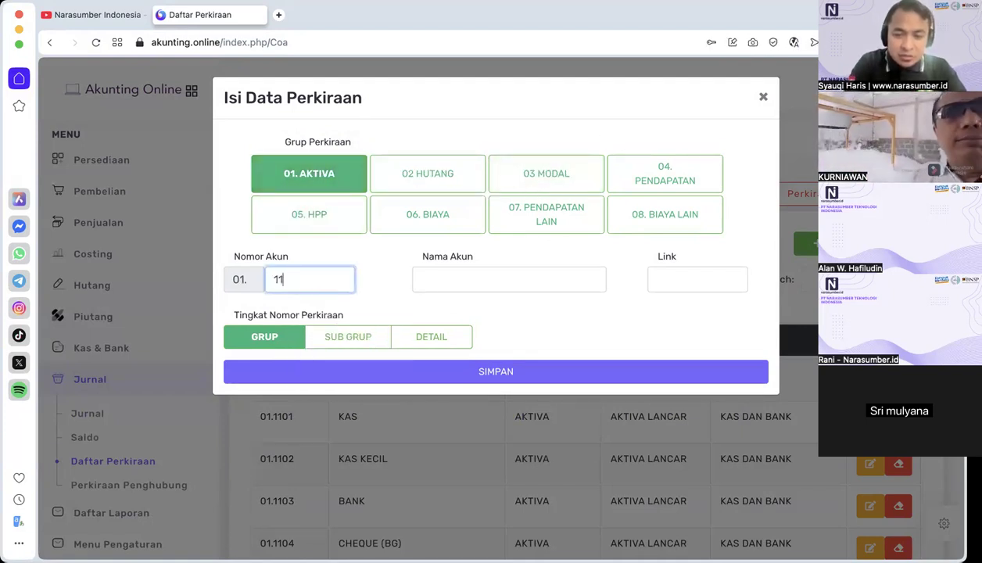
pyautogui.write('88')
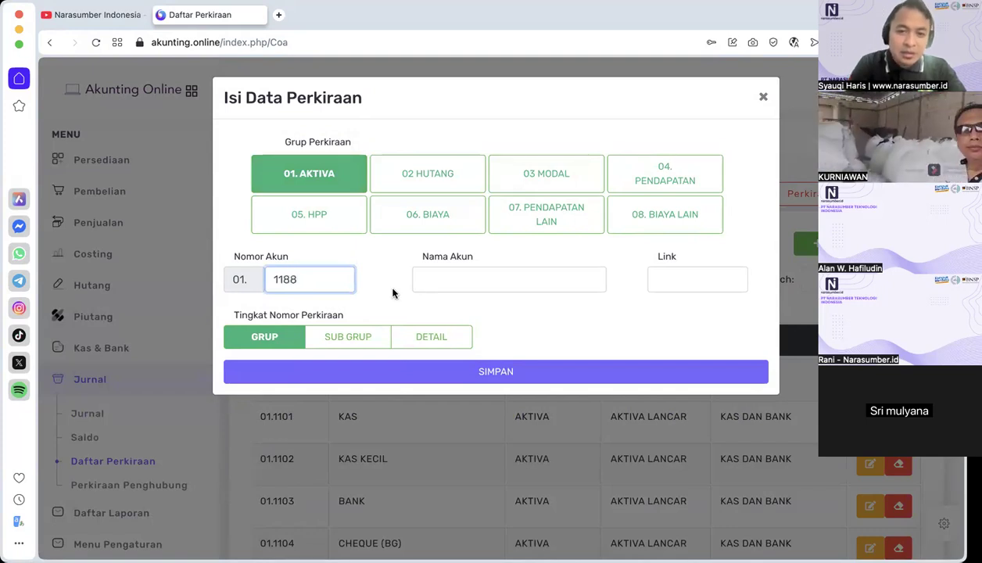
# Step: Name the new account SALDO AWAL
pyautogui.click(472, 285)
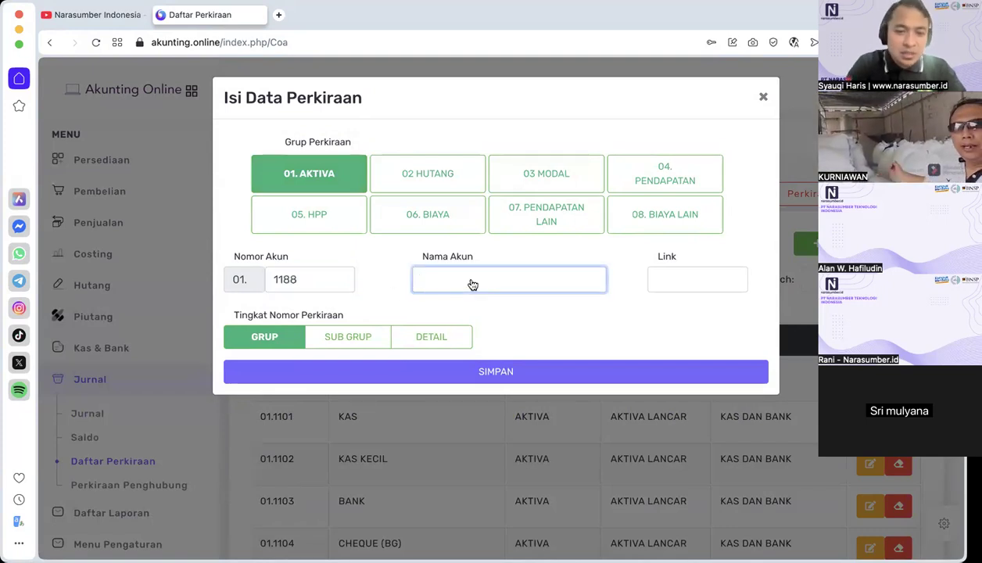
pyautogui.click(473, 285)
pyautogui.press('capslock')
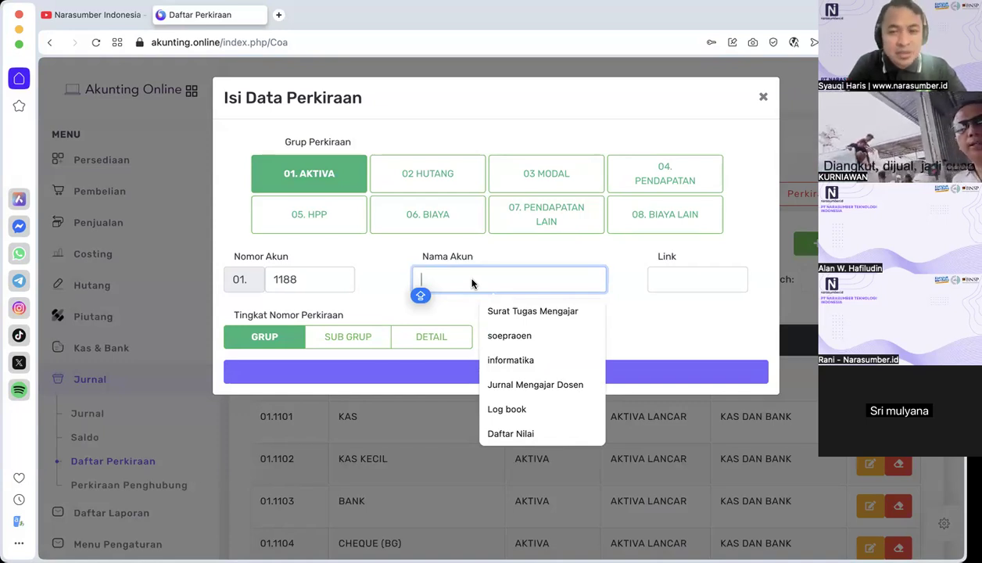
pyautogui.write('SALDO AWAL')
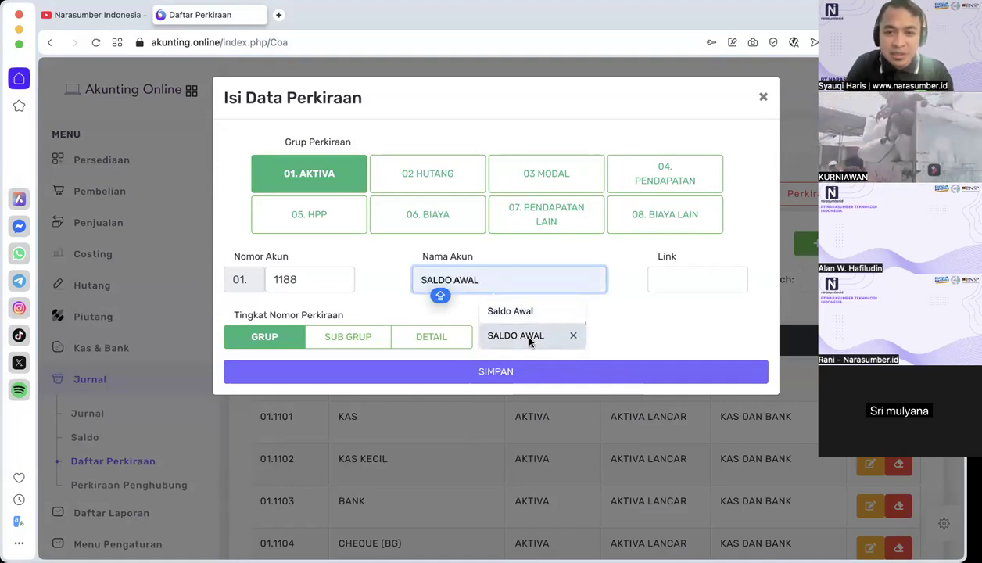
pyautogui.click(528, 335)
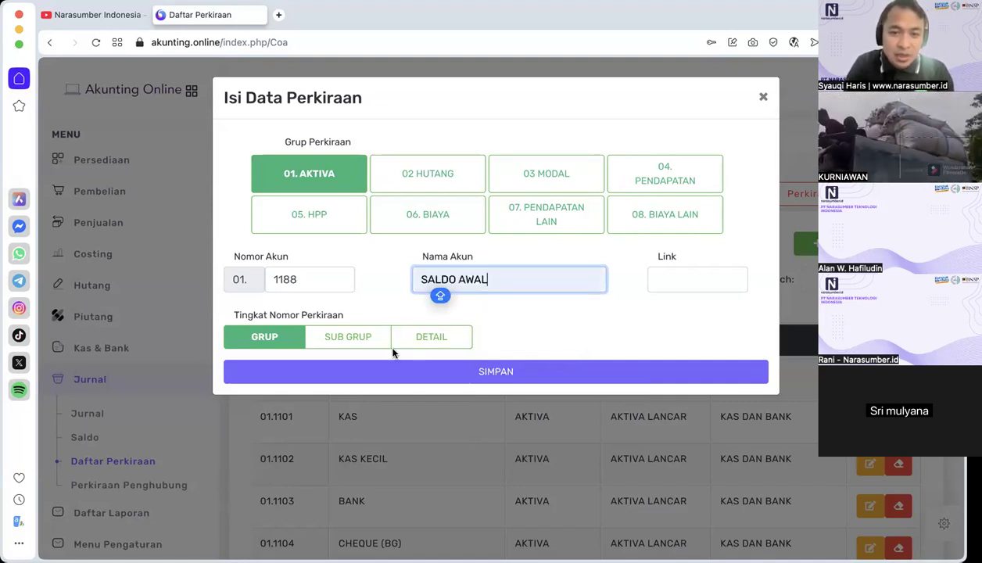
# Step: Check the Sub Grup and Detail choices offered at the DETAIL level and save the new account
pyautogui.click(425, 337)
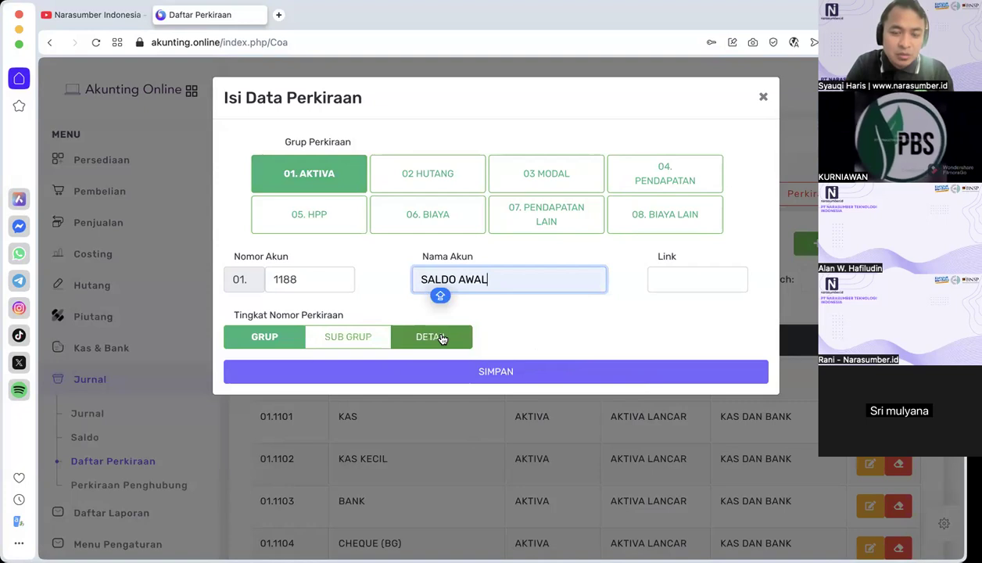
pyautogui.click(448, 342)
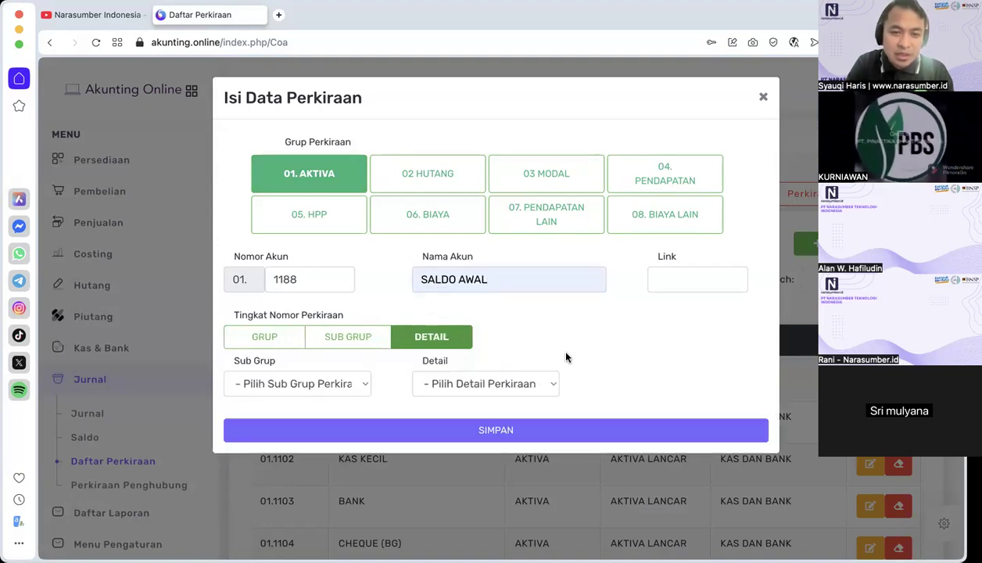
pyautogui.click(344, 385)
pyautogui.click(376, 345)
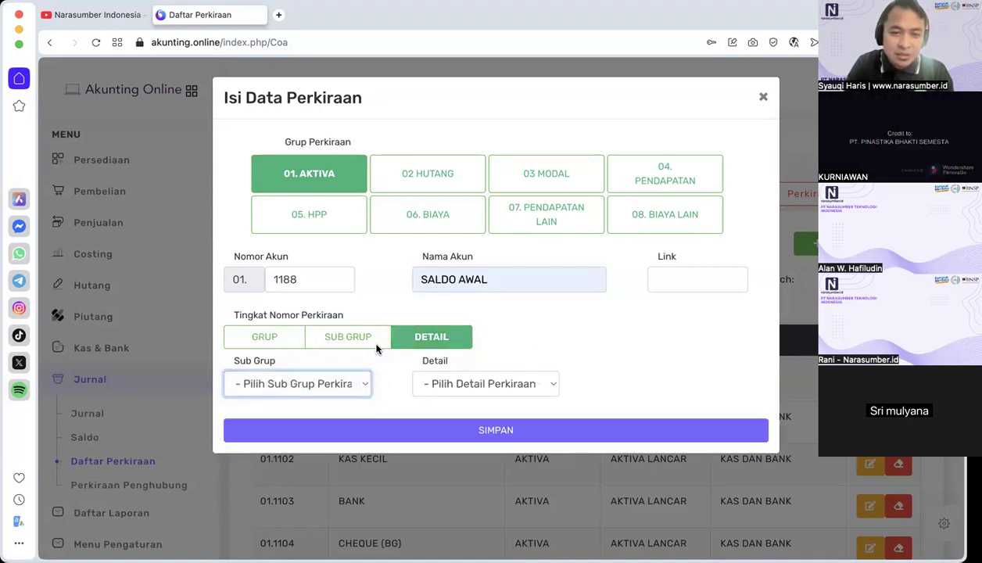
pyautogui.click(487, 384)
pyautogui.click(487, 385)
pyautogui.click(514, 431)
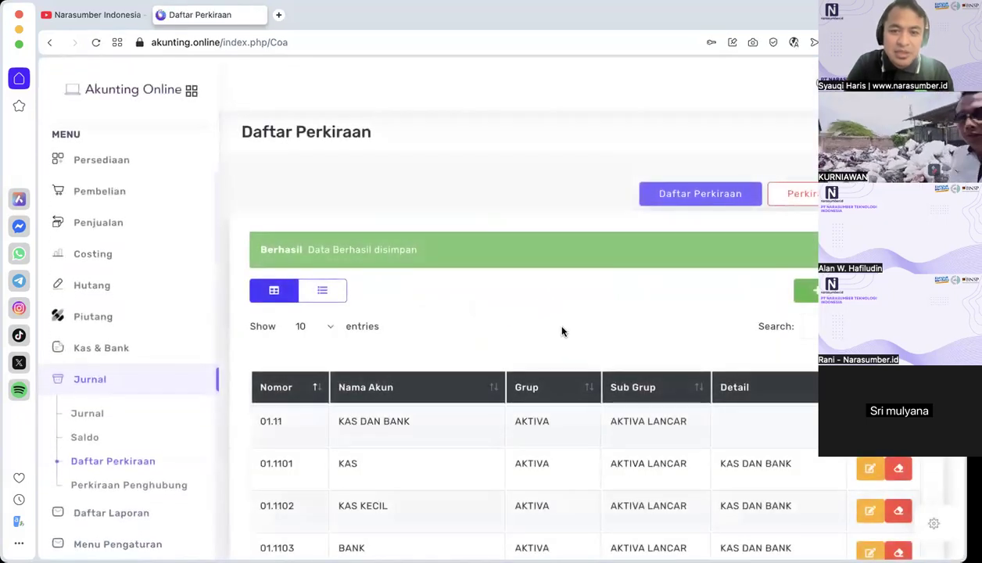
# Step: Try to set the saved SALDO AWAL account to DETAIL level under sub group SALDO AWAL, and close the edit without saving
pyautogui.scroll(-5, 562, 332)
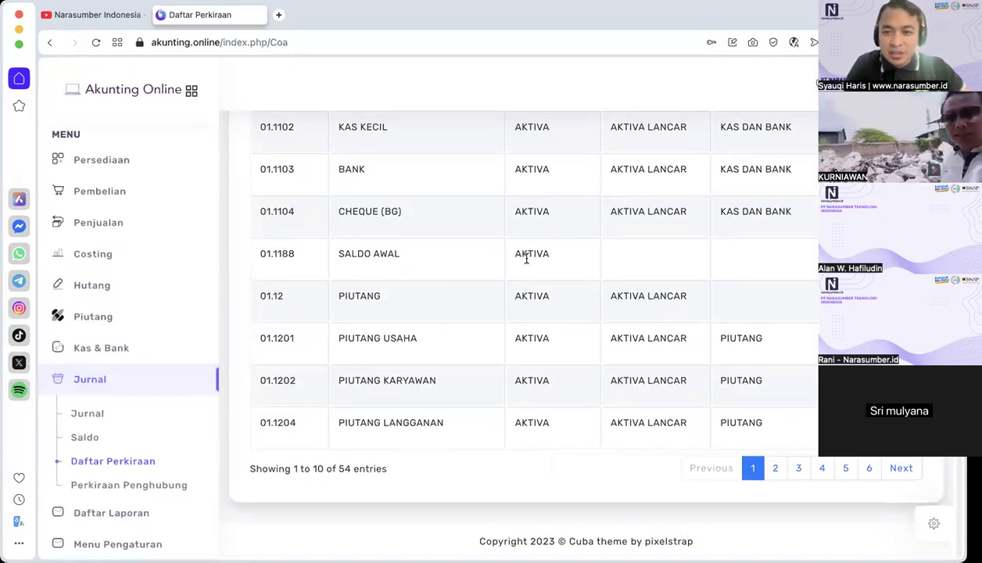
pyautogui.click(526, 258)
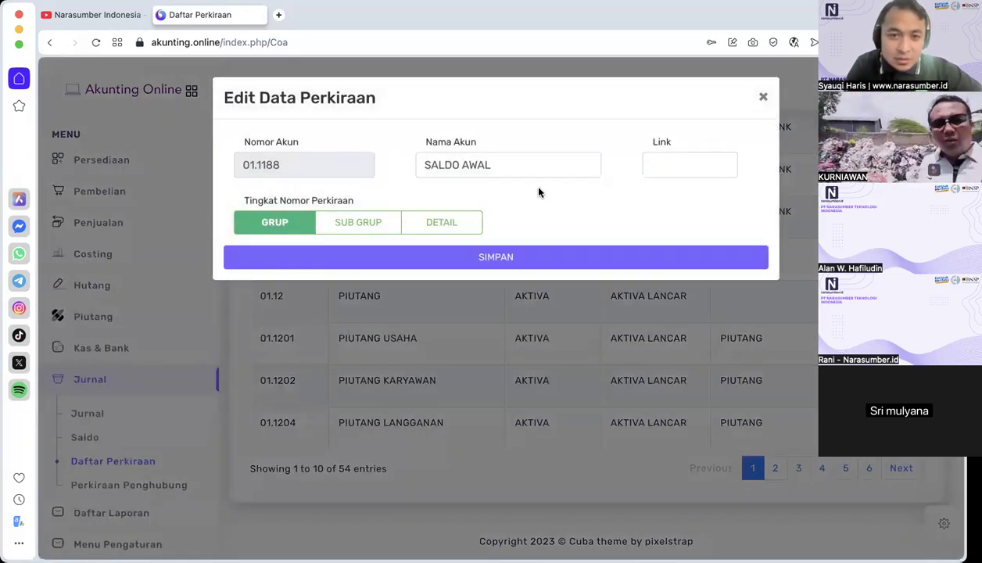
pyautogui.click(442, 222)
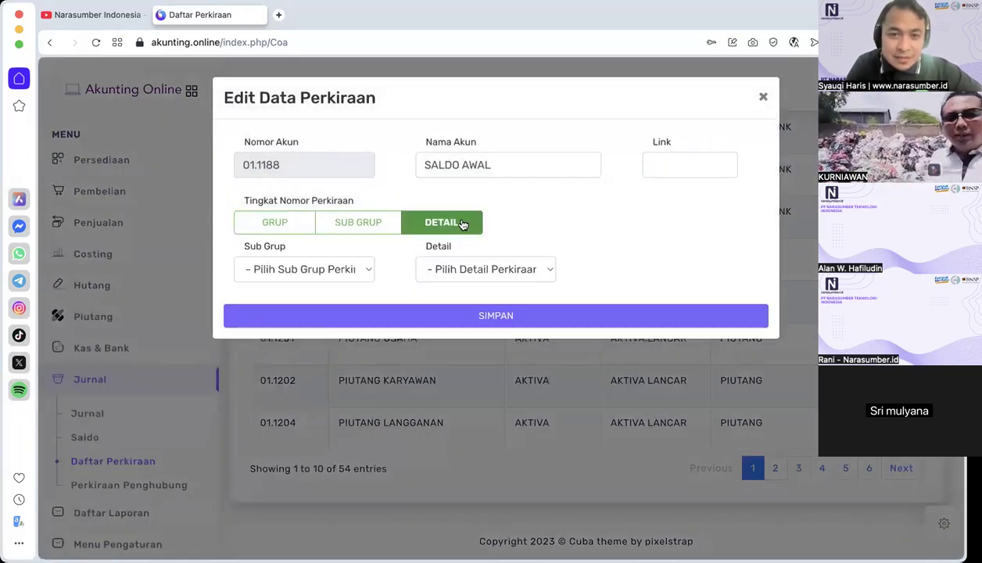
pyautogui.click(335, 274)
pyautogui.click(319, 290)
pyautogui.click(464, 275)
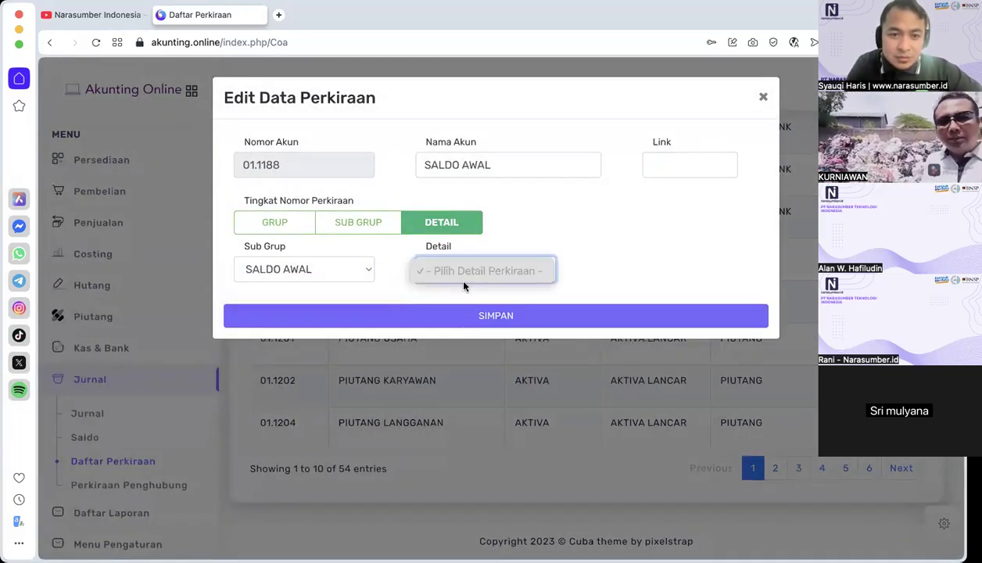
pyautogui.click(547, 241)
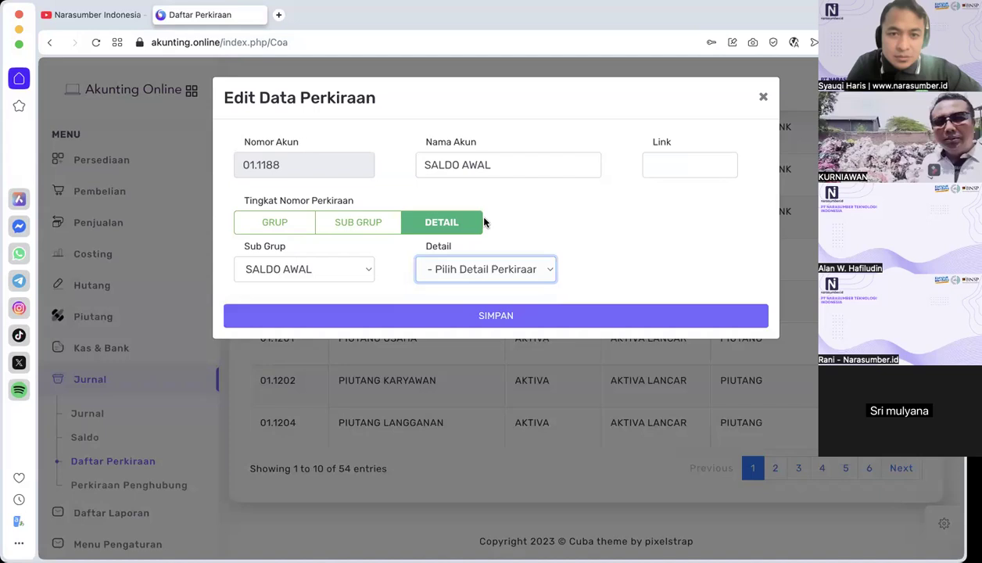
pyautogui.click(367, 225)
pyautogui.click(280, 223)
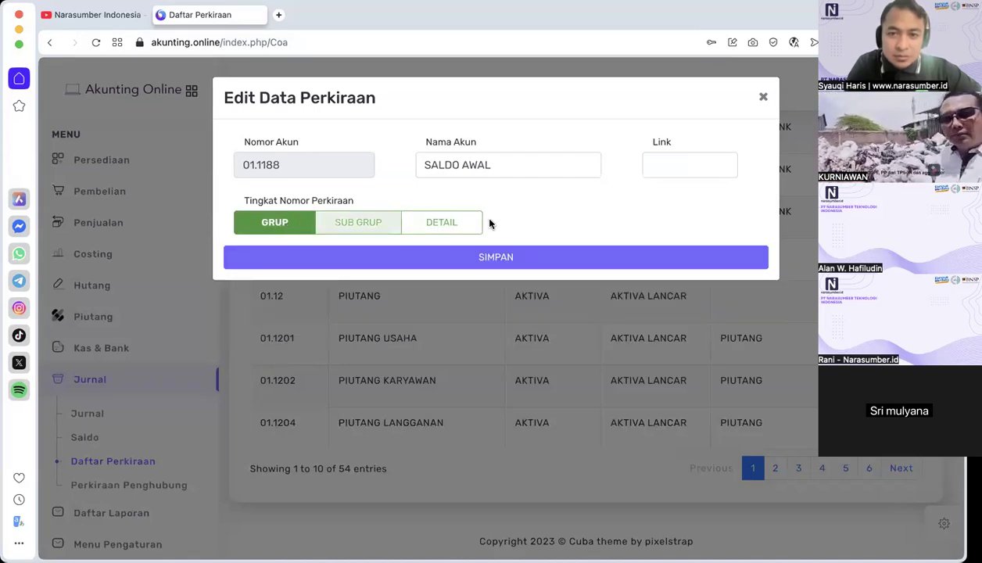
pyautogui.click(764, 95)
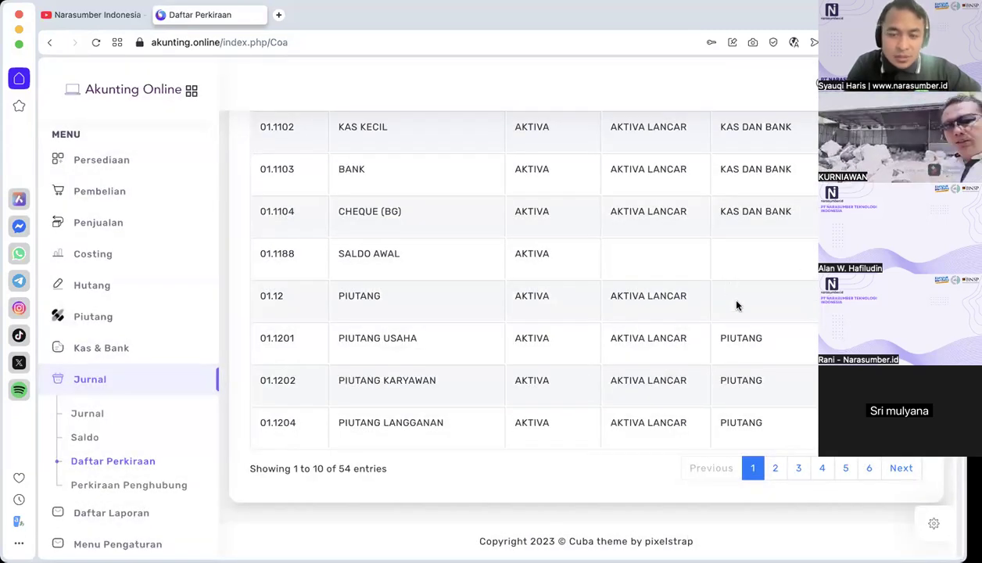
# Step: Look through the first page of the account list and continue to page 2
pyautogui.scroll(2, 638, 325)
pyautogui.scroll(4, 638, 326)
pyautogui.scroll(-6, 637, 326)
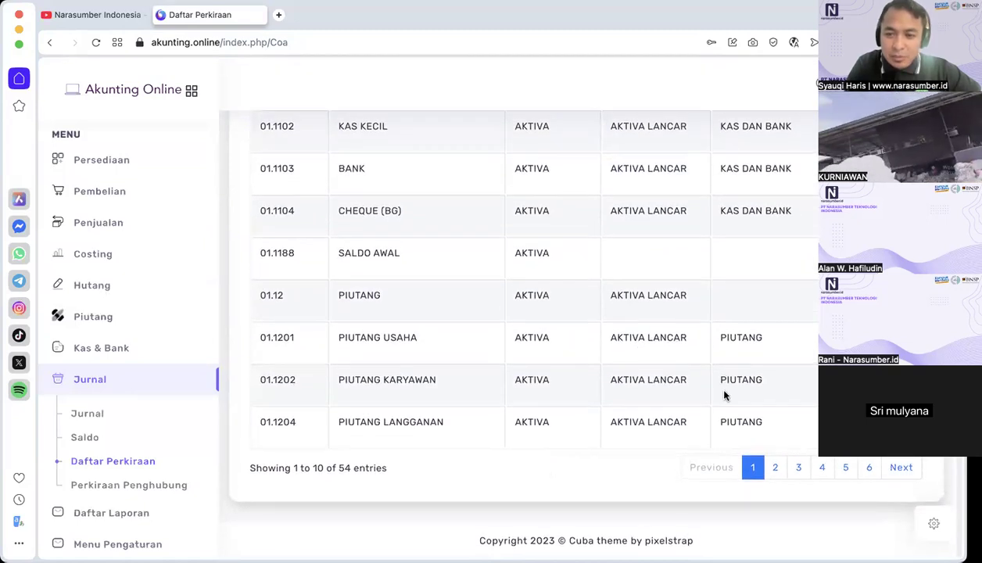
pyautogui.click(776, 471)
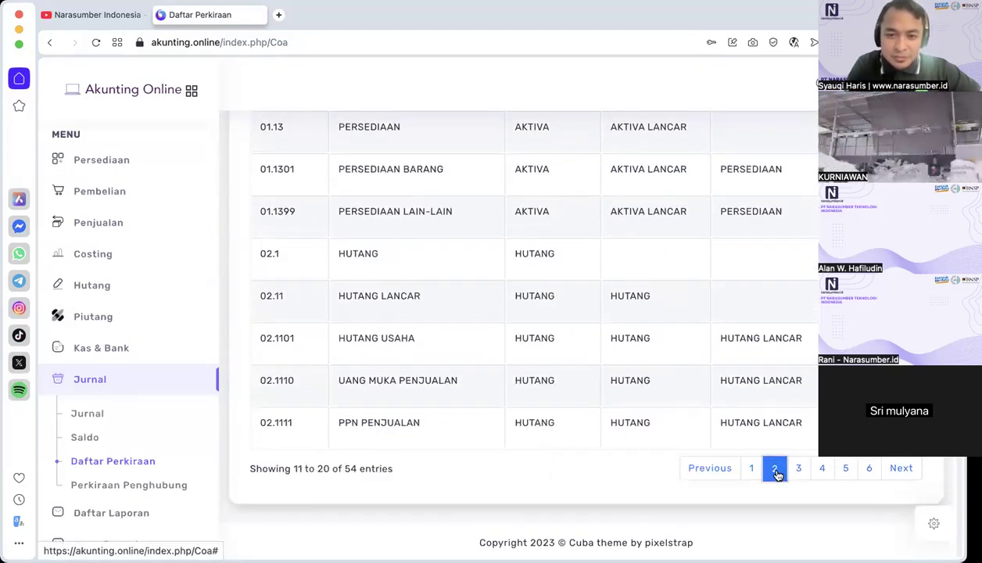